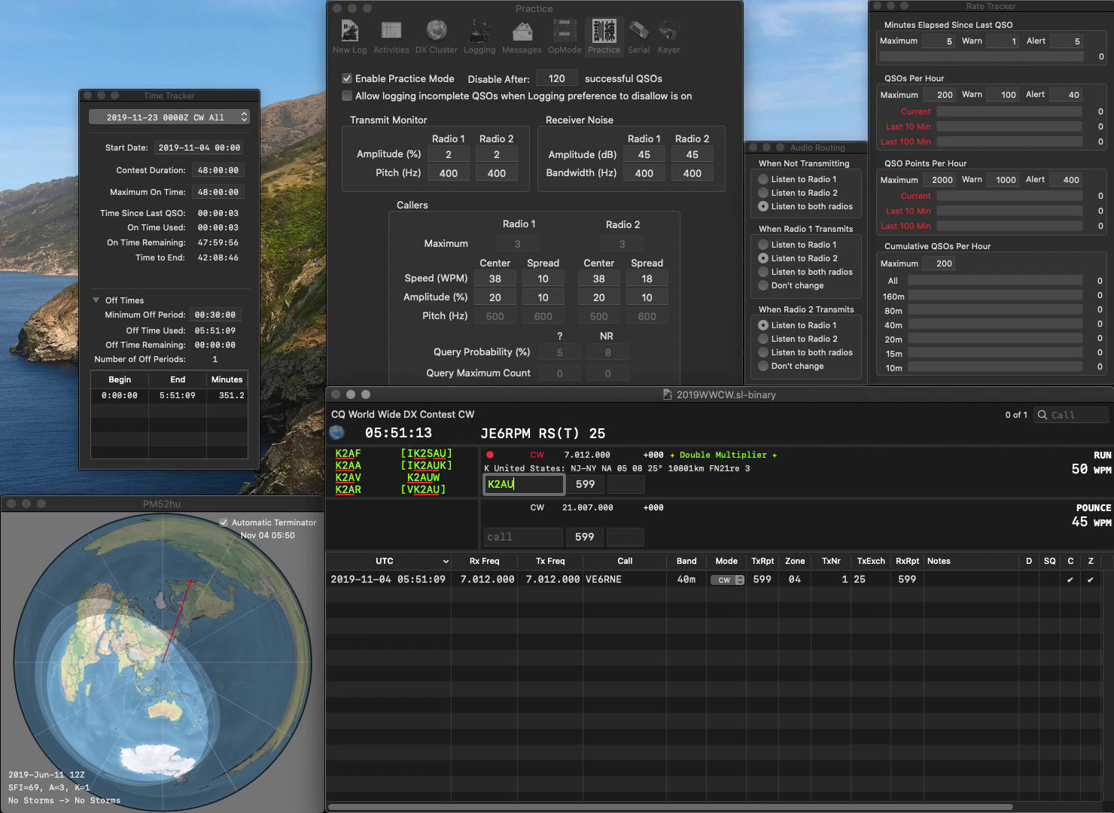
Correct the entered run call to K2AV and log it in zone 05, and log RV3FW in zone 16
key(BackSpace)
text(V)
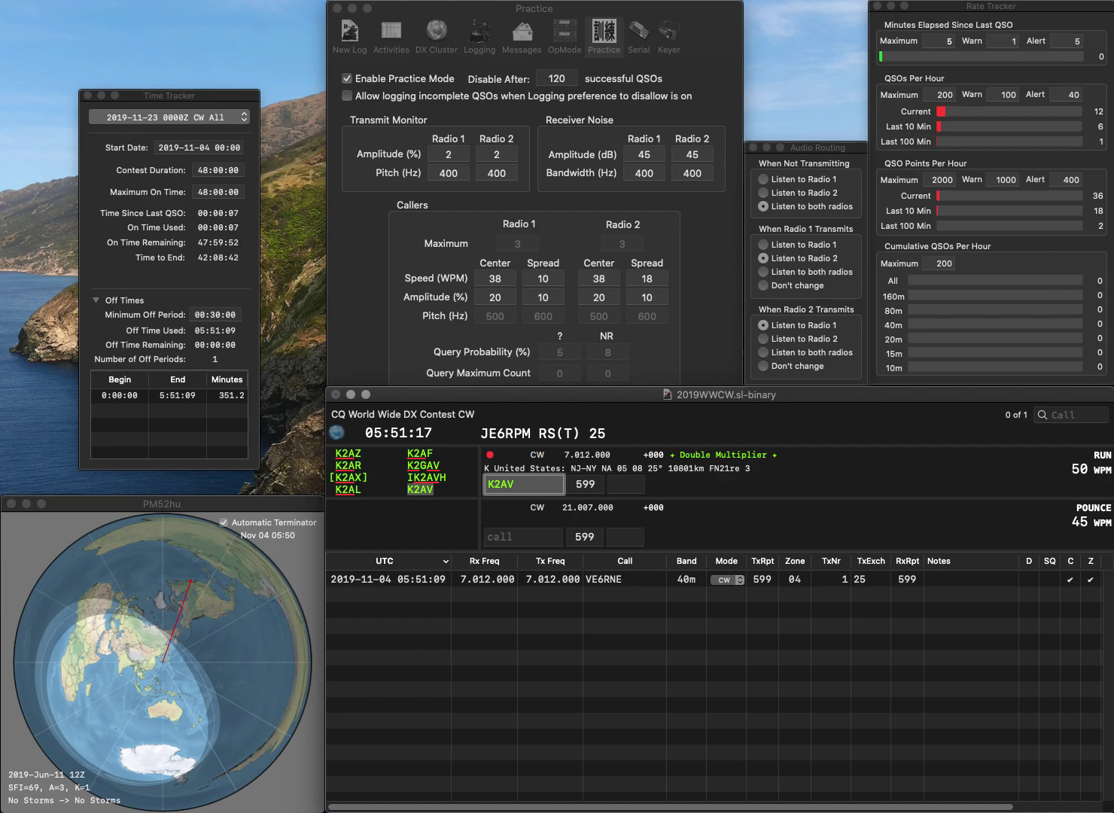
key(Return)
key(Return)
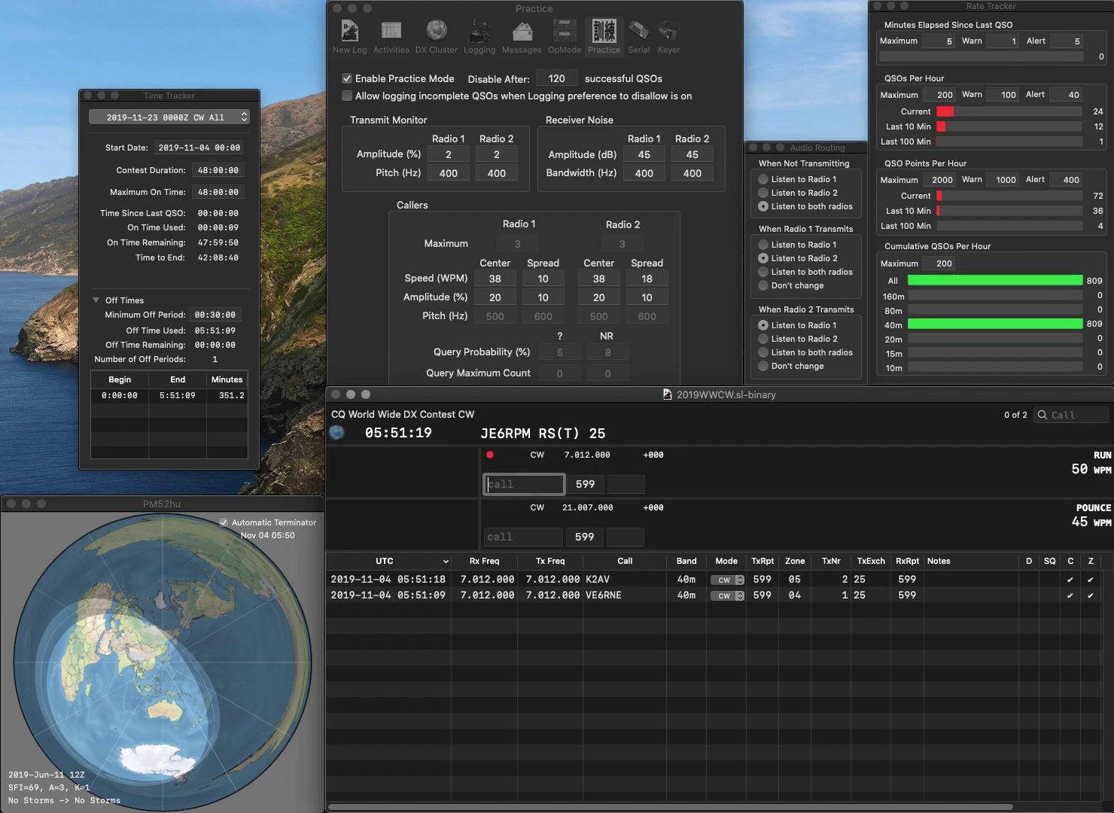
text(RV3FW)
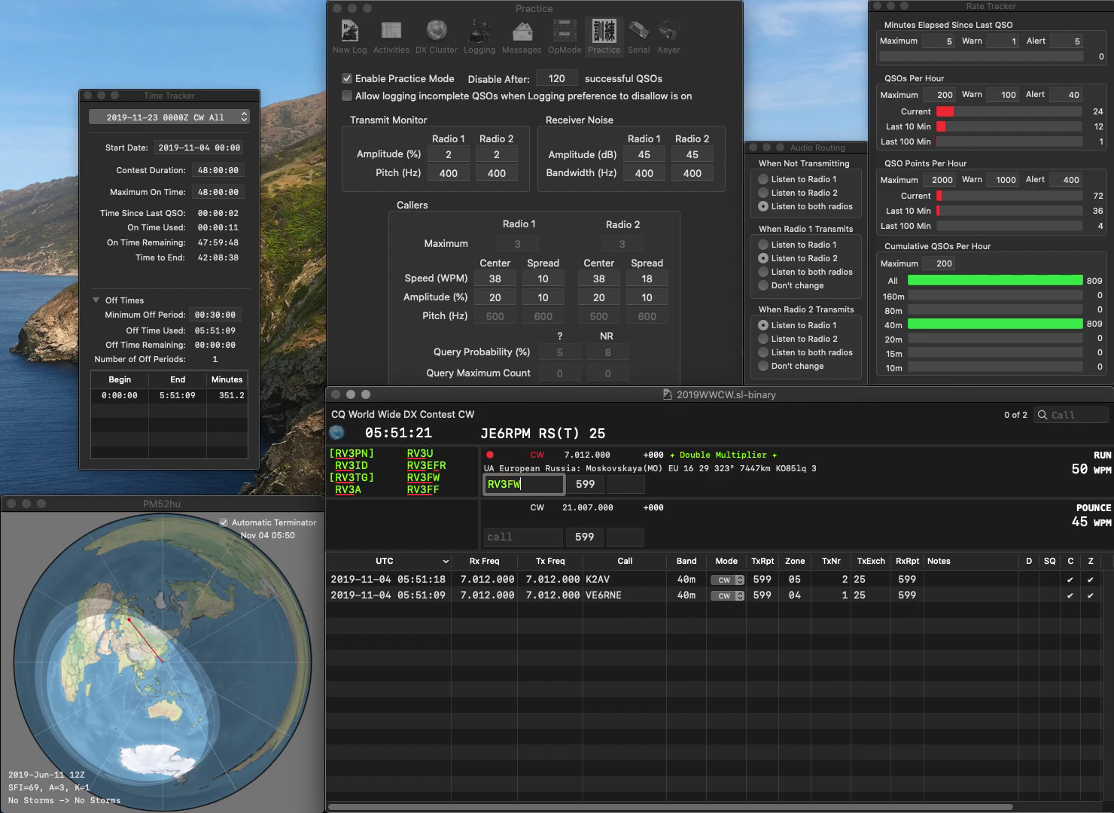
key(Return)
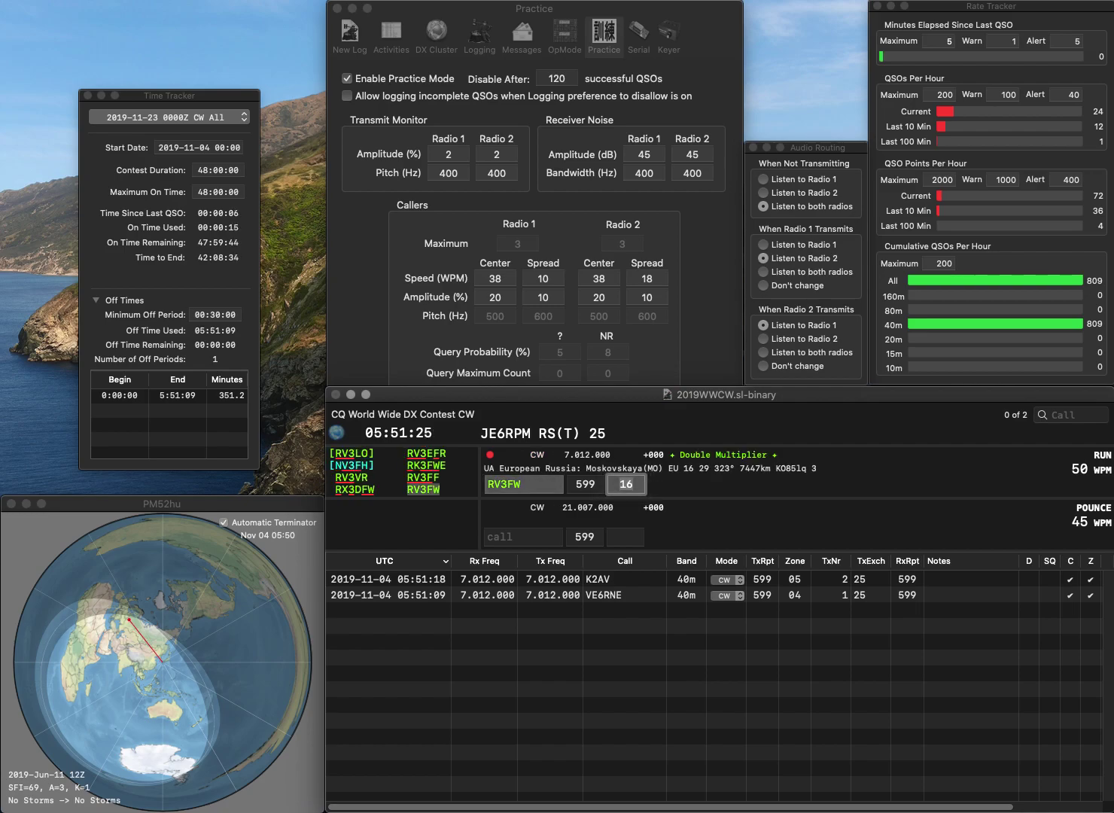
key(Return)
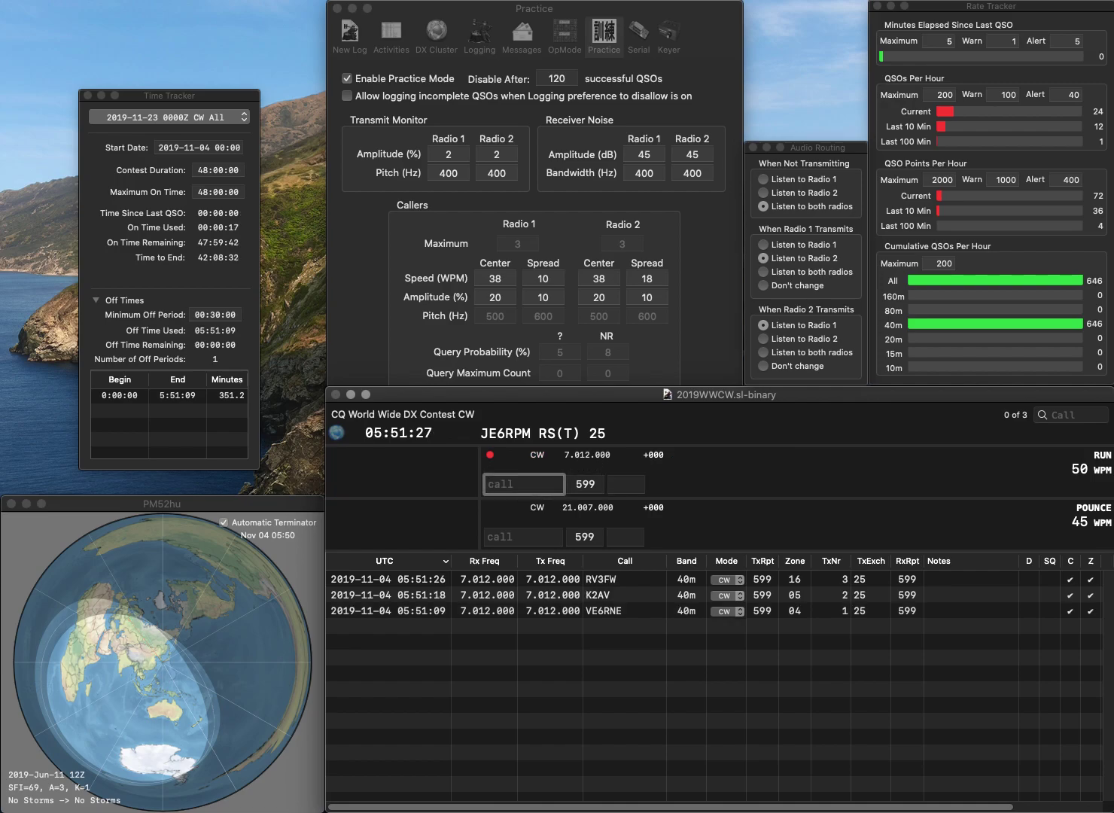
Log the 40m CW contact with N4KE in zone 05, fixing the call's digit while entering it
text(N5)
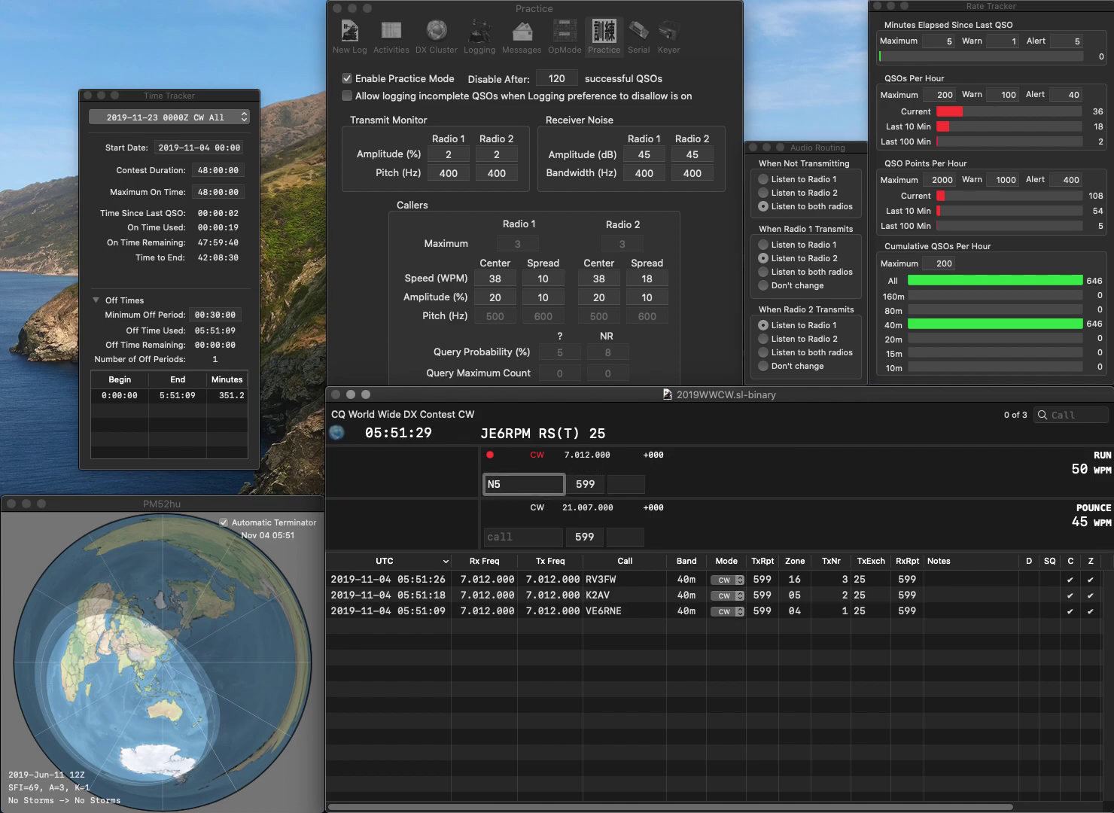
key(BackSpace)
text(4KE)
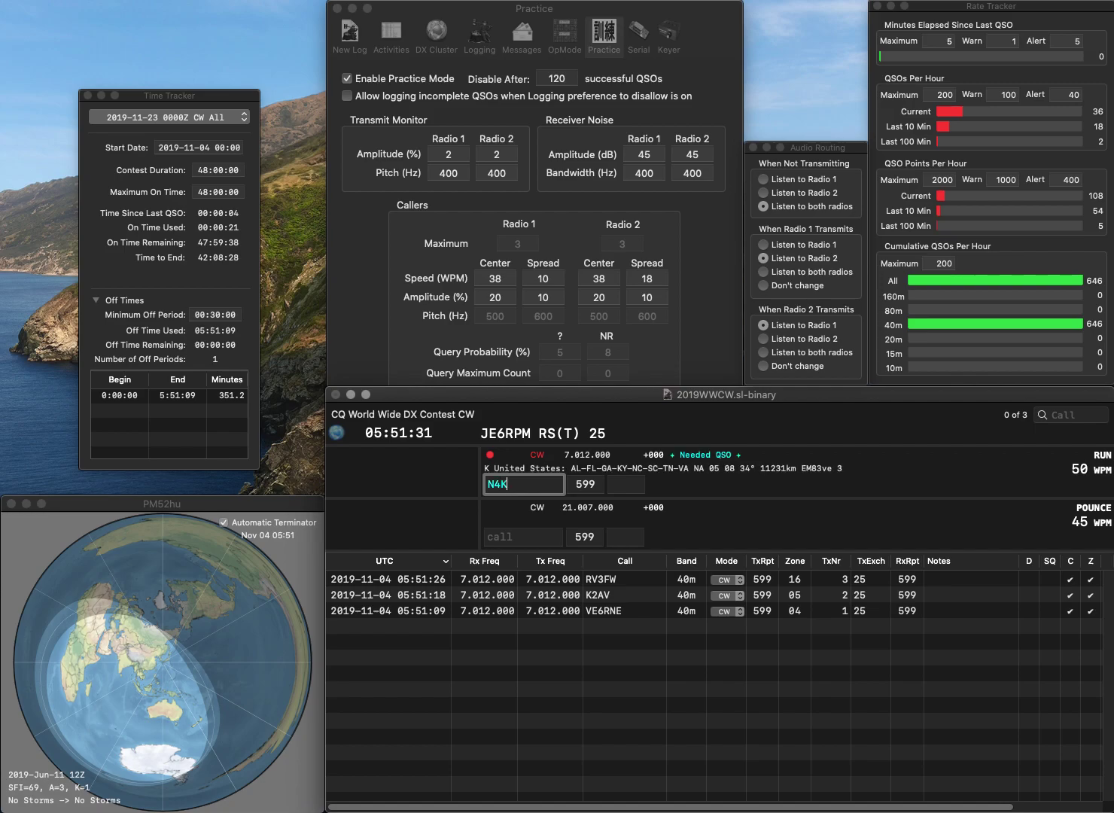
key(space)
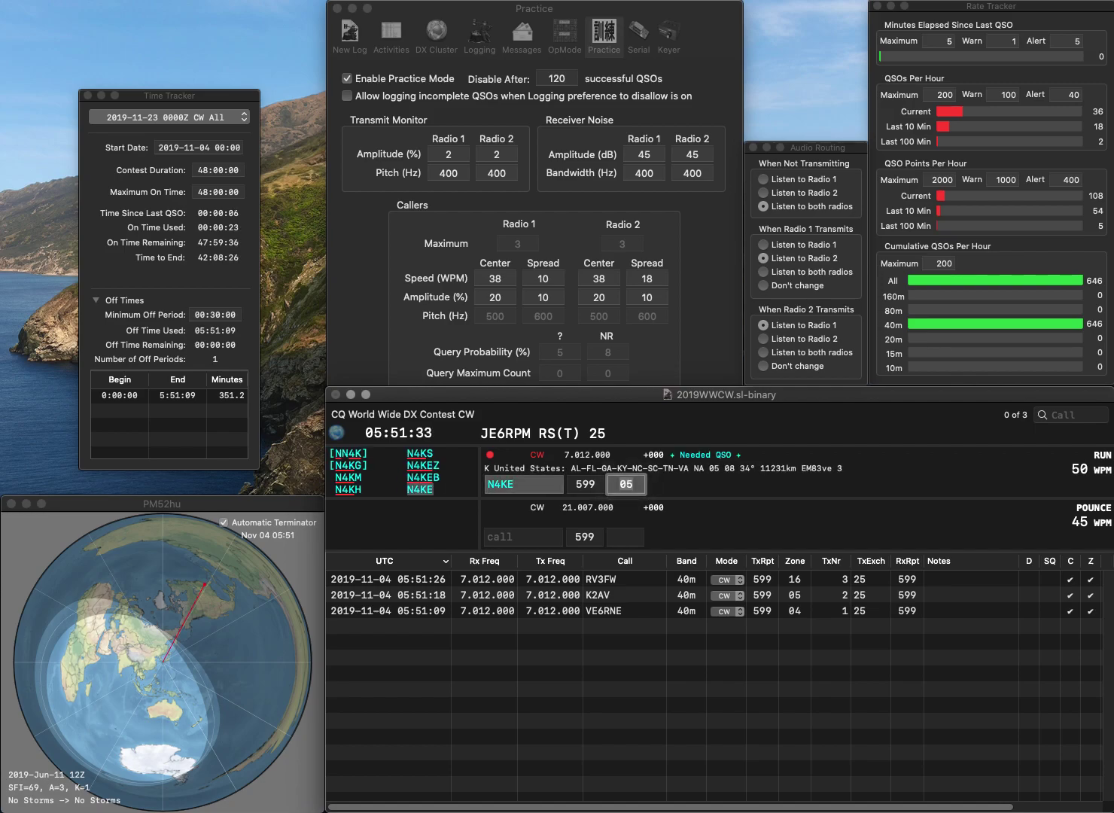
key(Return)
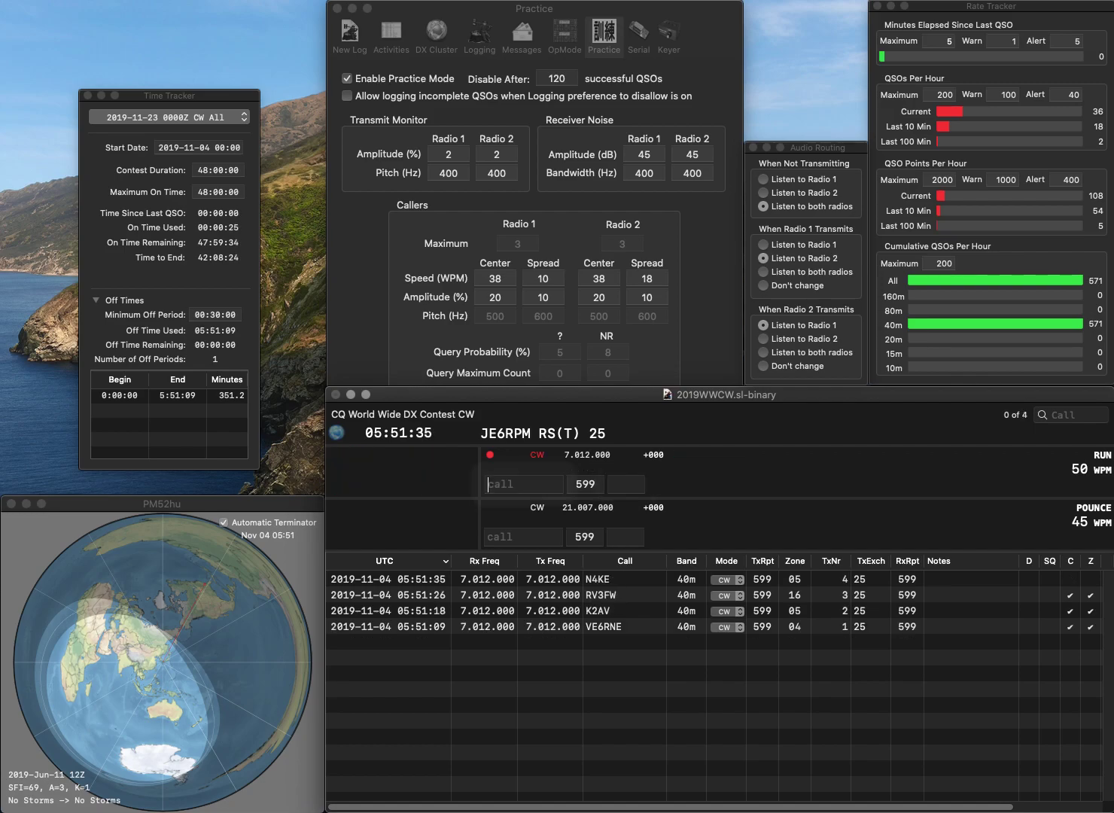
text(IZ5)
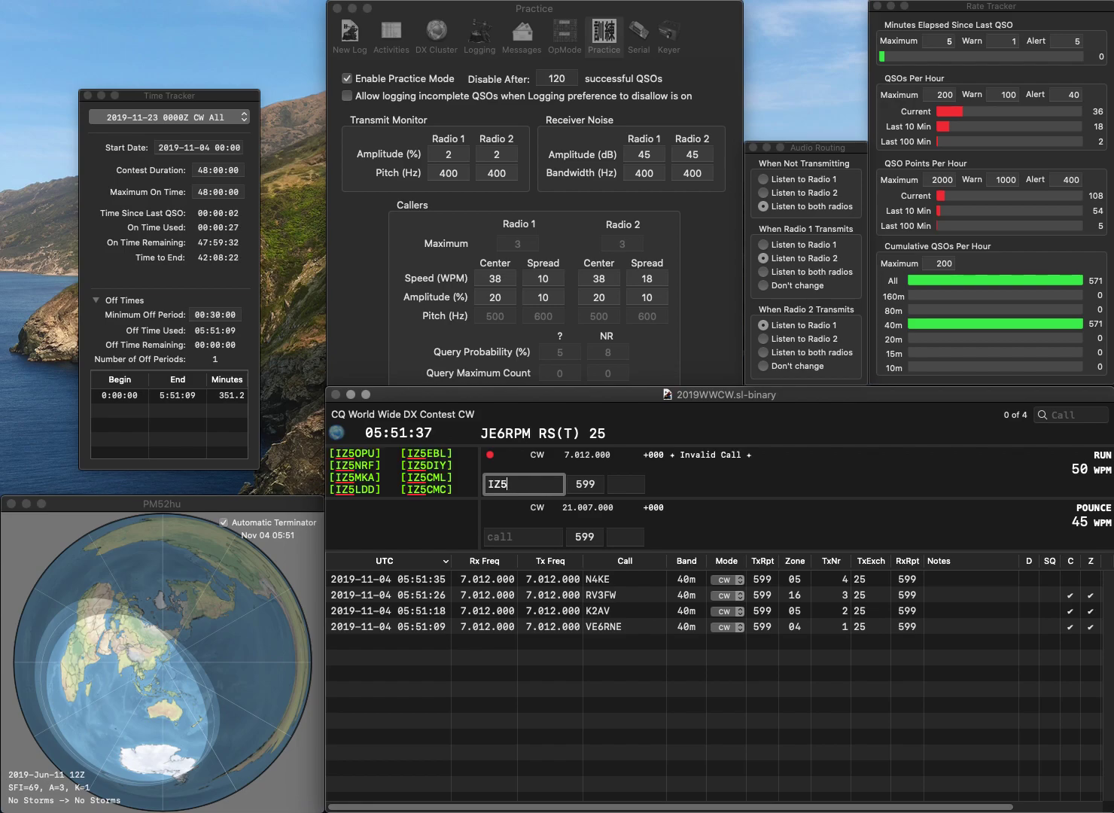
text(CML)
key(space)
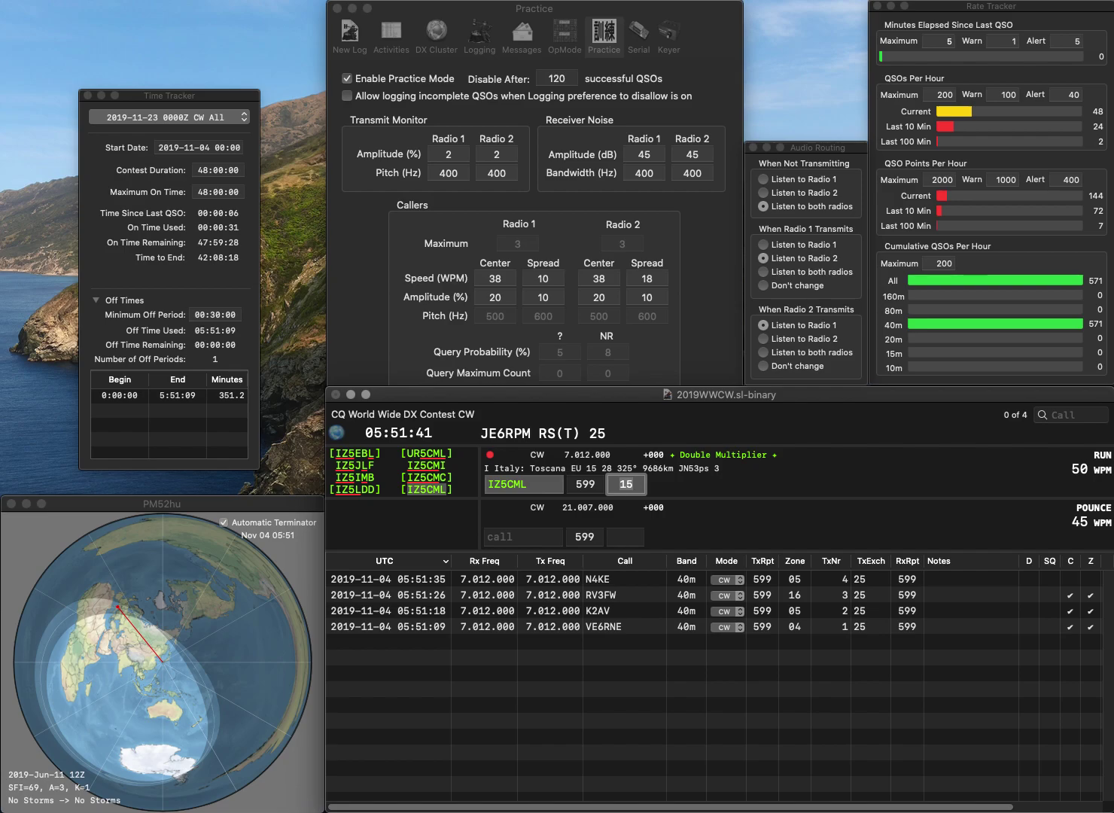
key(Return)
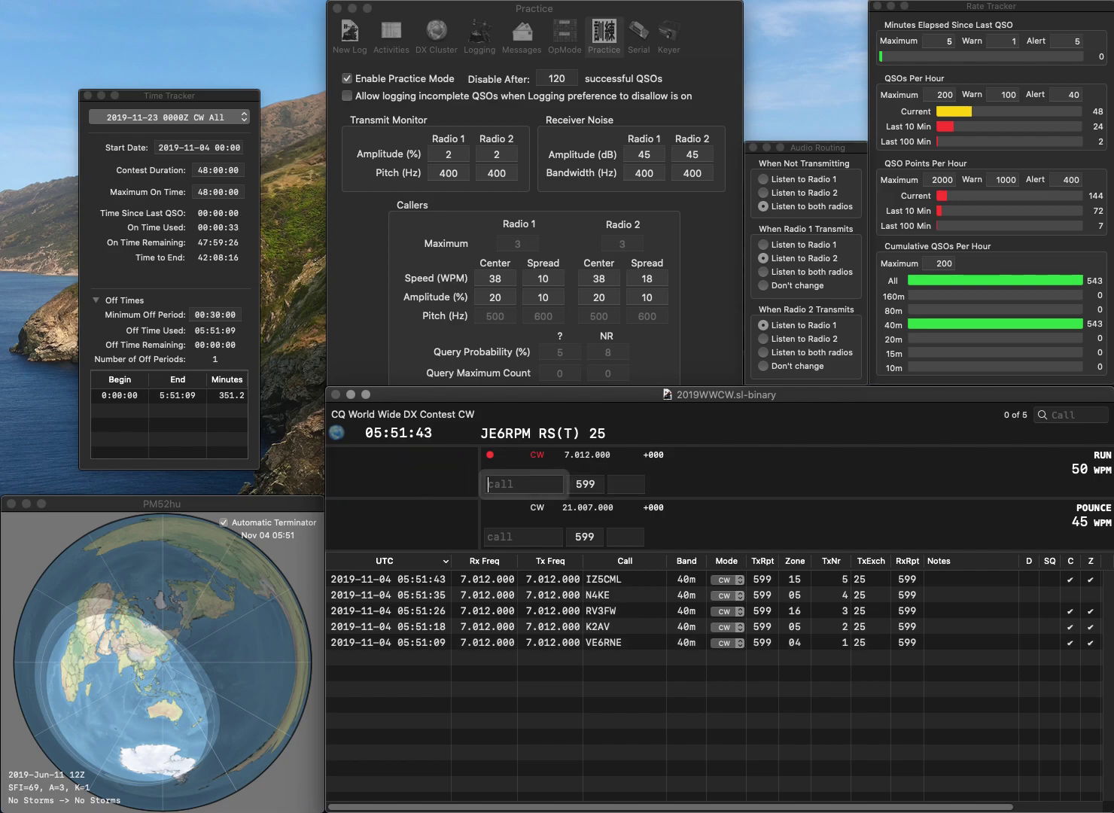
text(KM4NHN)
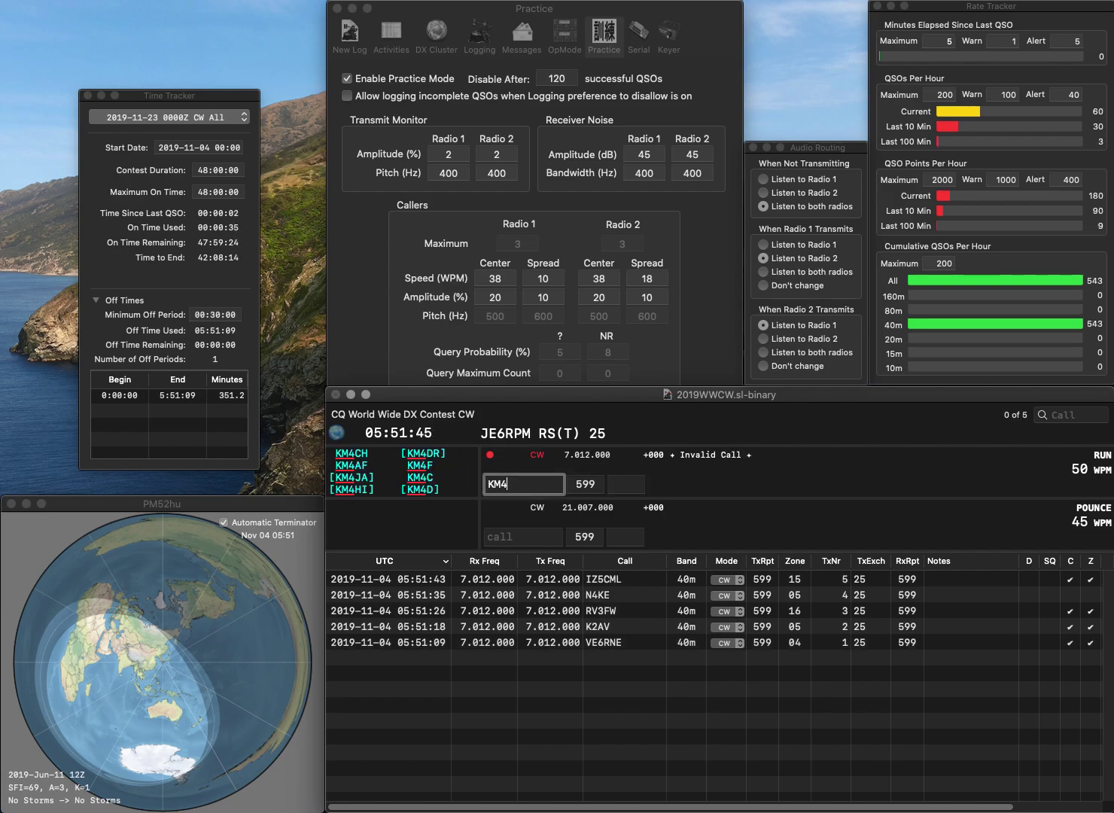
key(space)
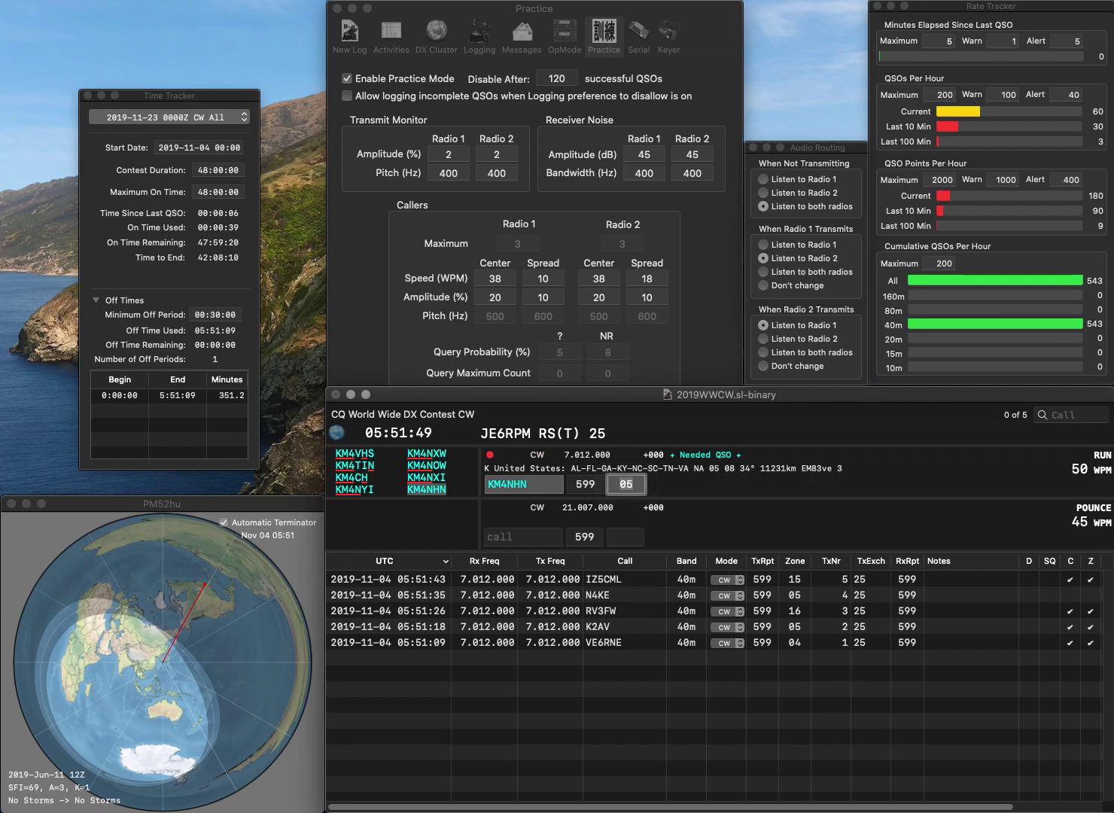
key(Return)
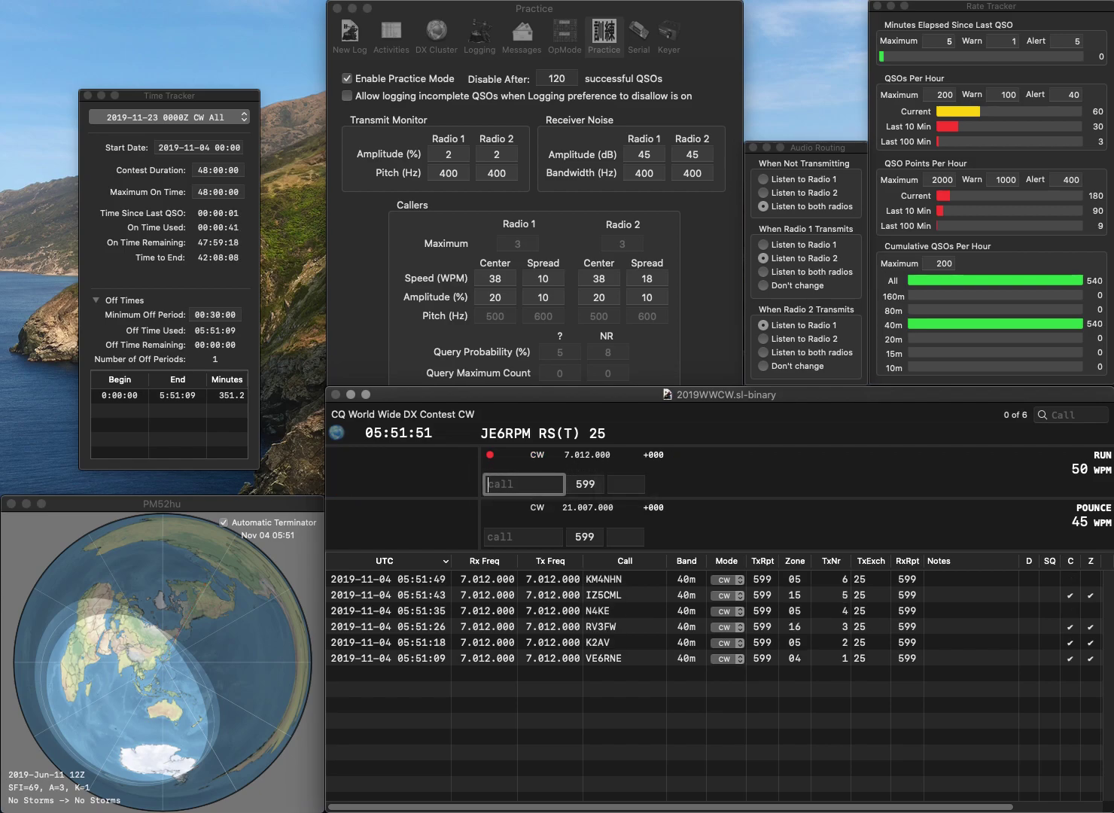
text(W0RET)
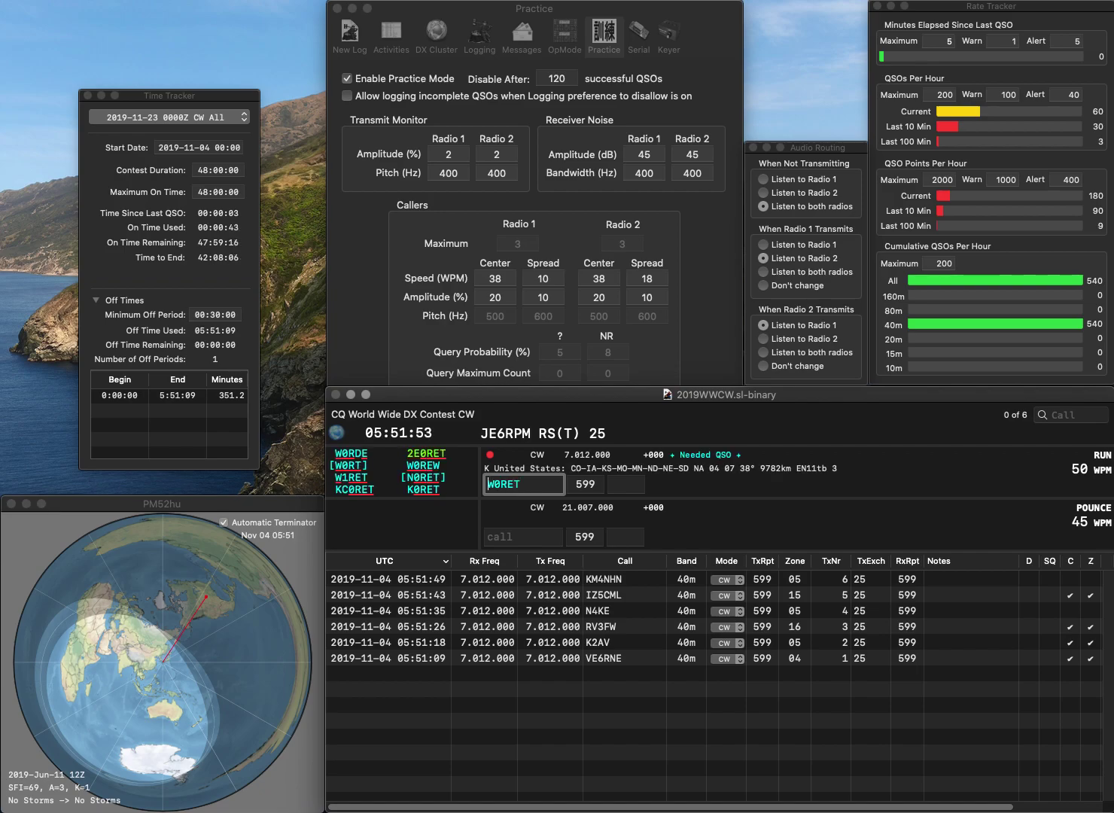
key(Delete)
text(2E)
key(Tab)
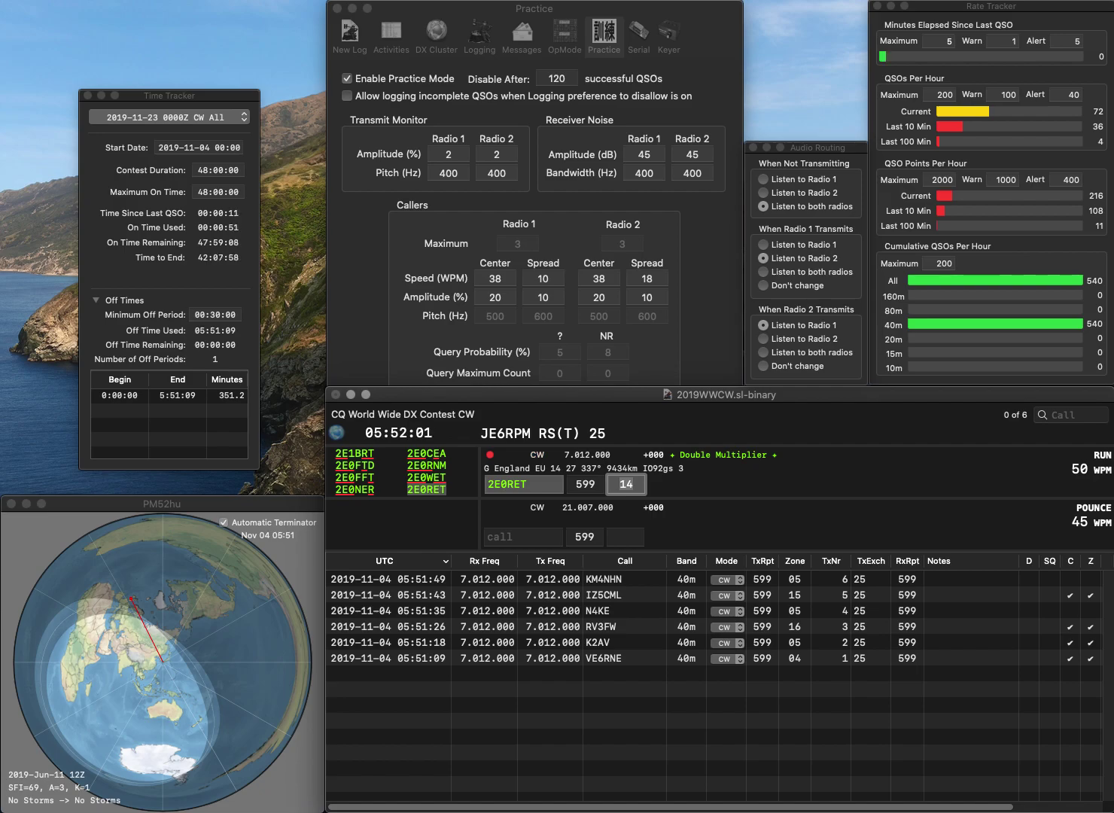
key(Return)
text(RV)
key(BackSpace)
text(U)
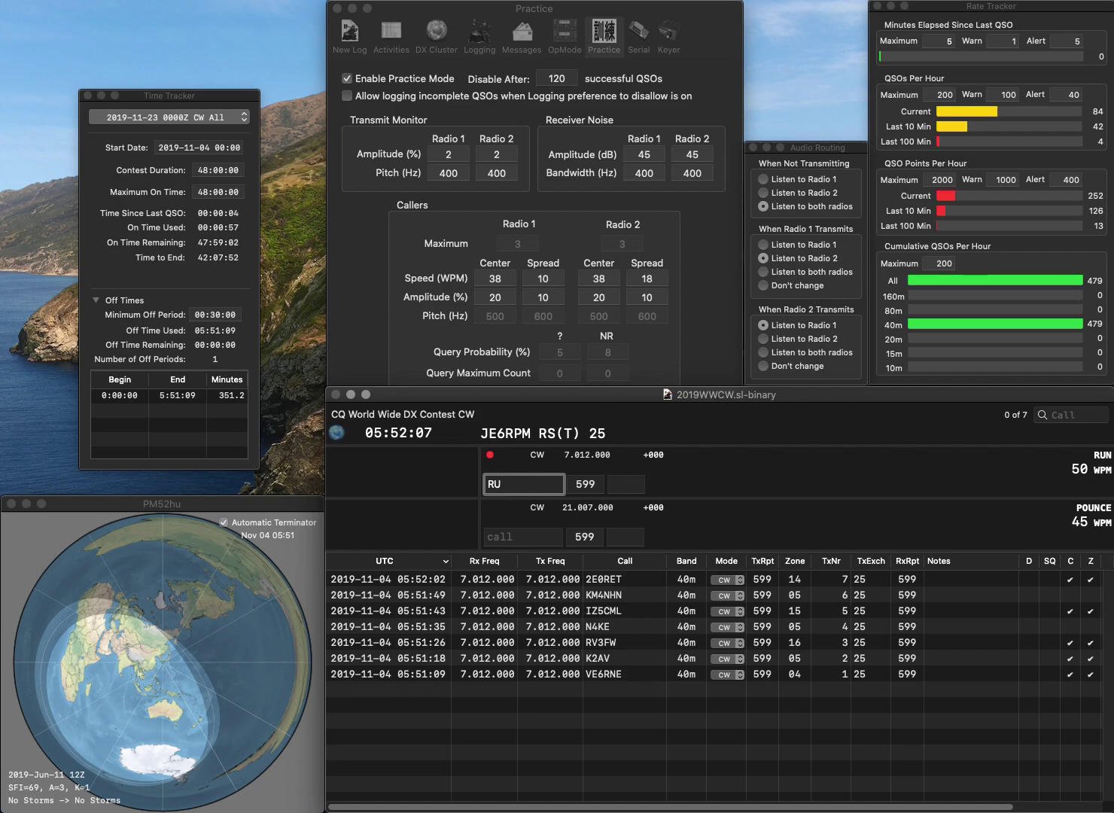
text(5A/P)
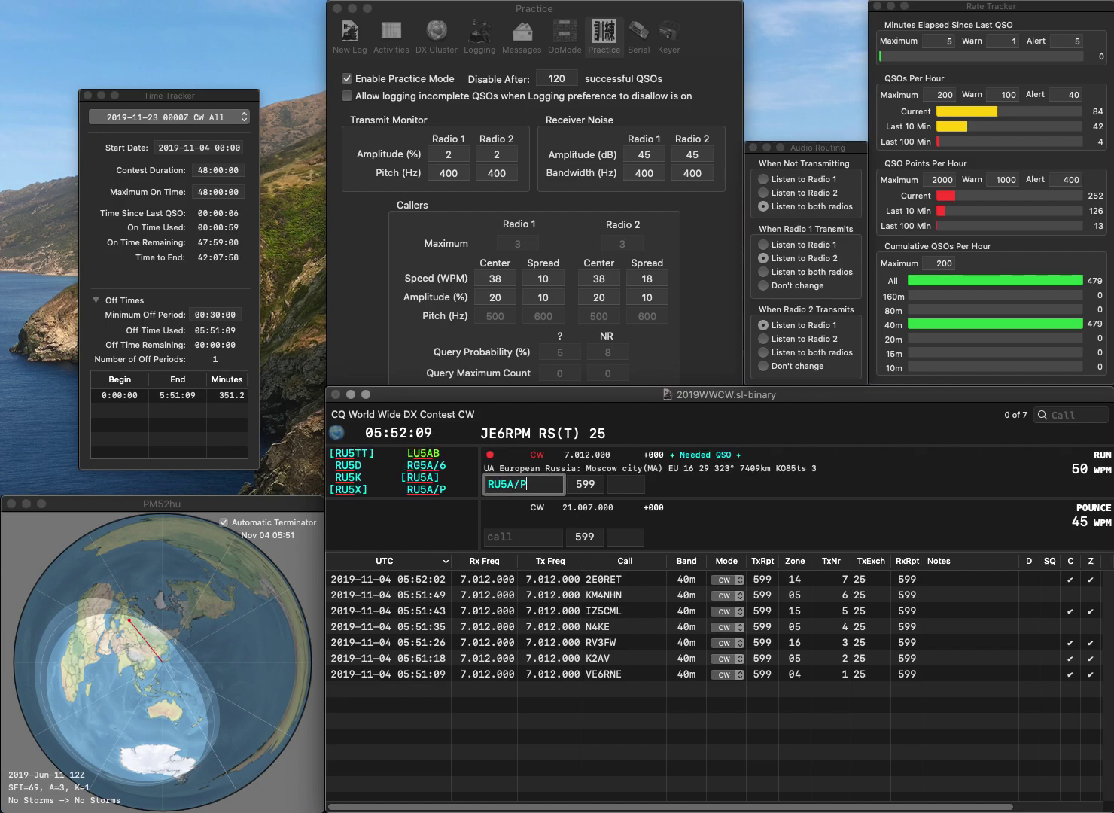
key(space)
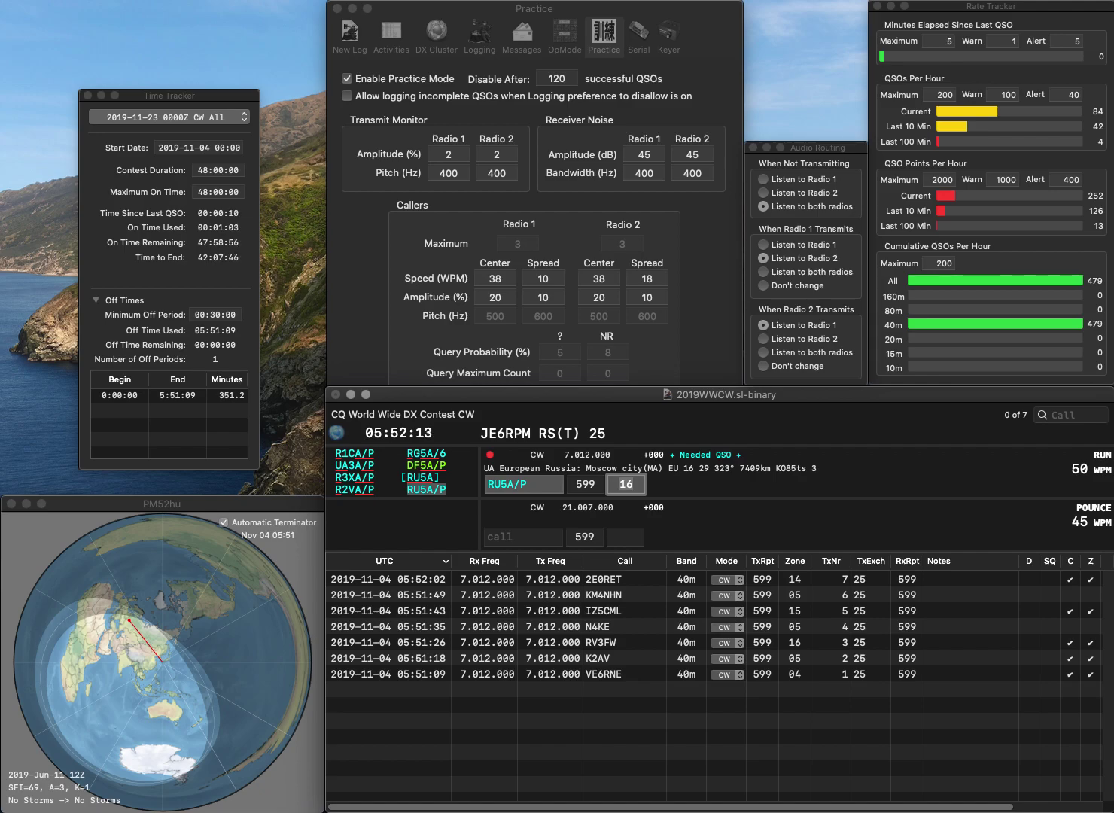
key(Return)
text(I)
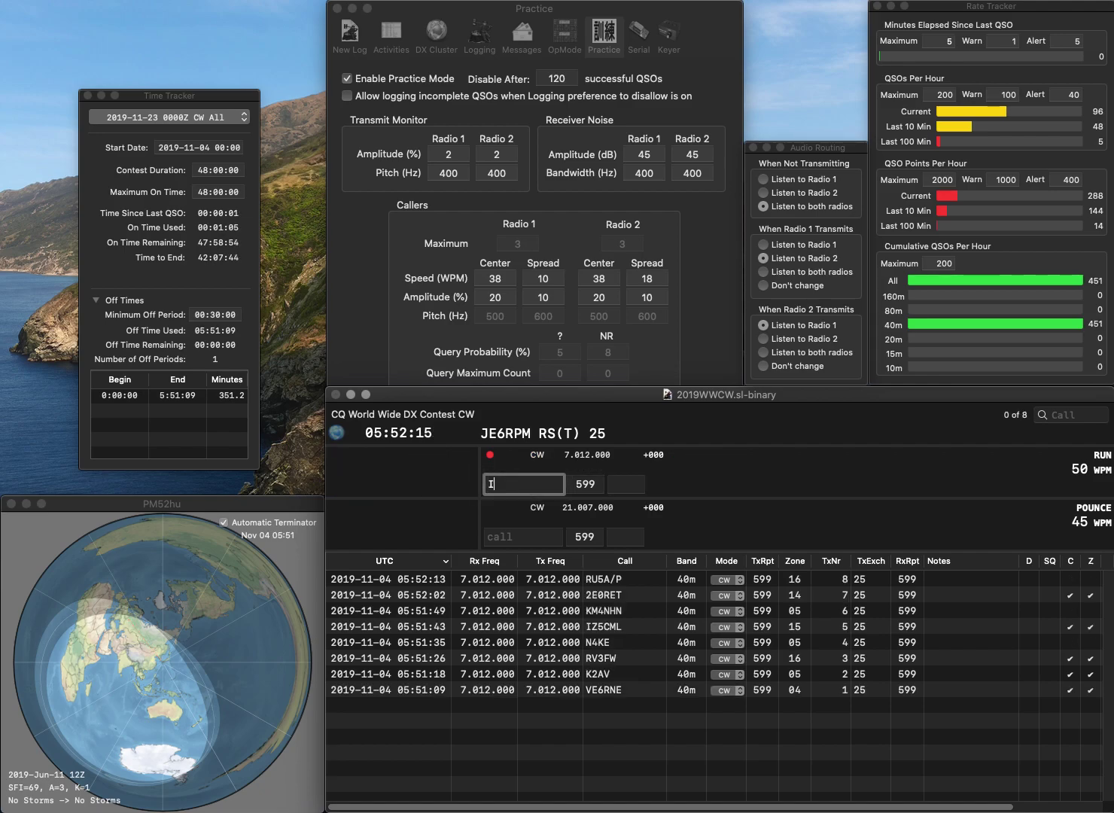
text(U2IBU)
key(Tab)
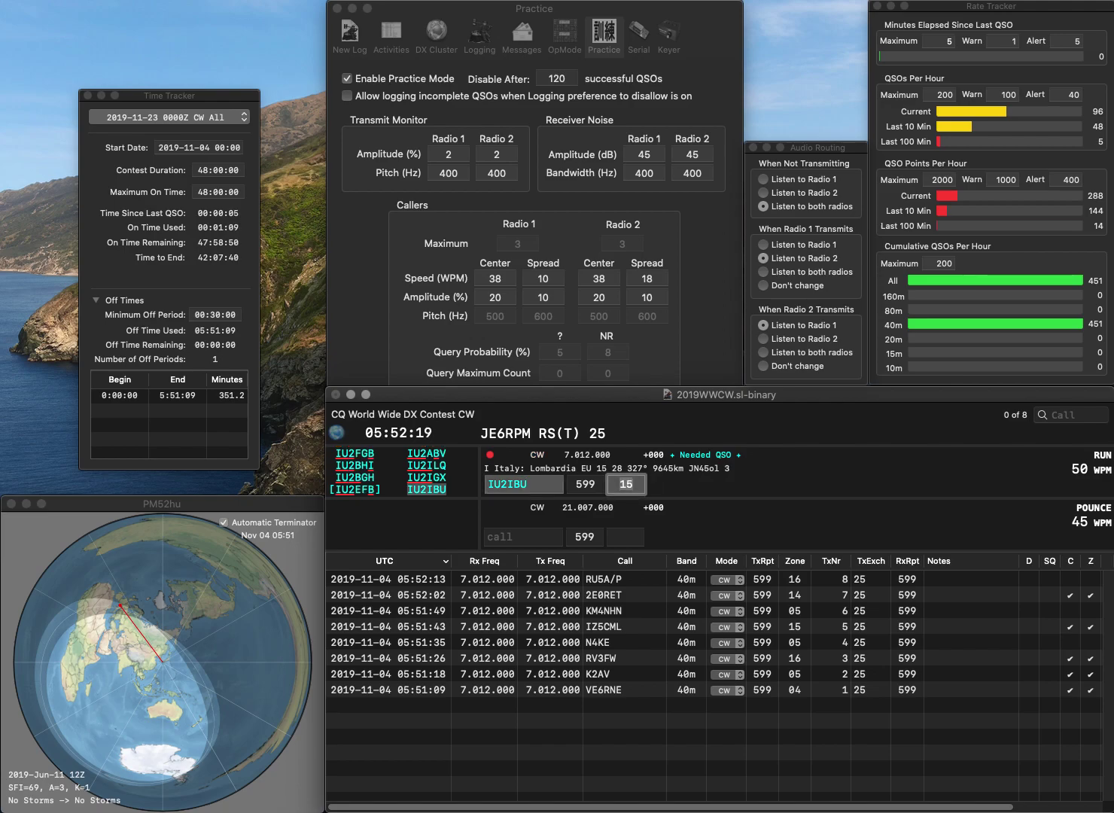
key(Return)
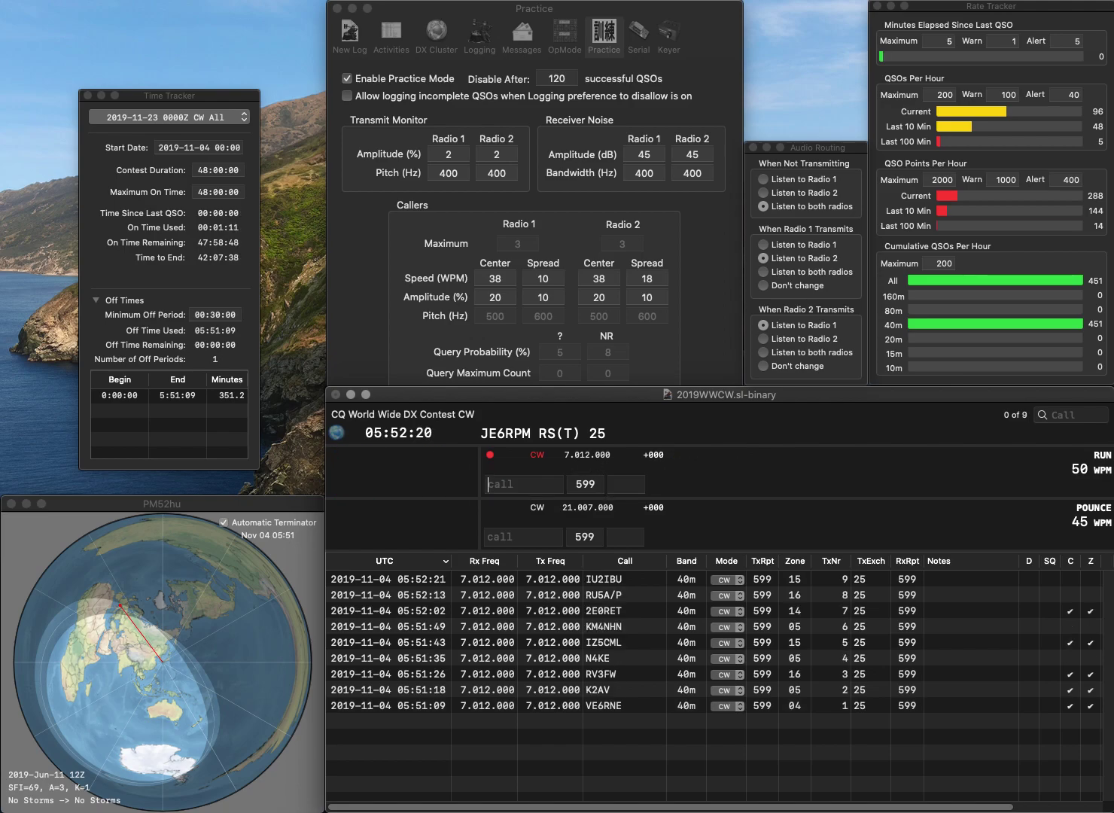
text(HA0NDN)
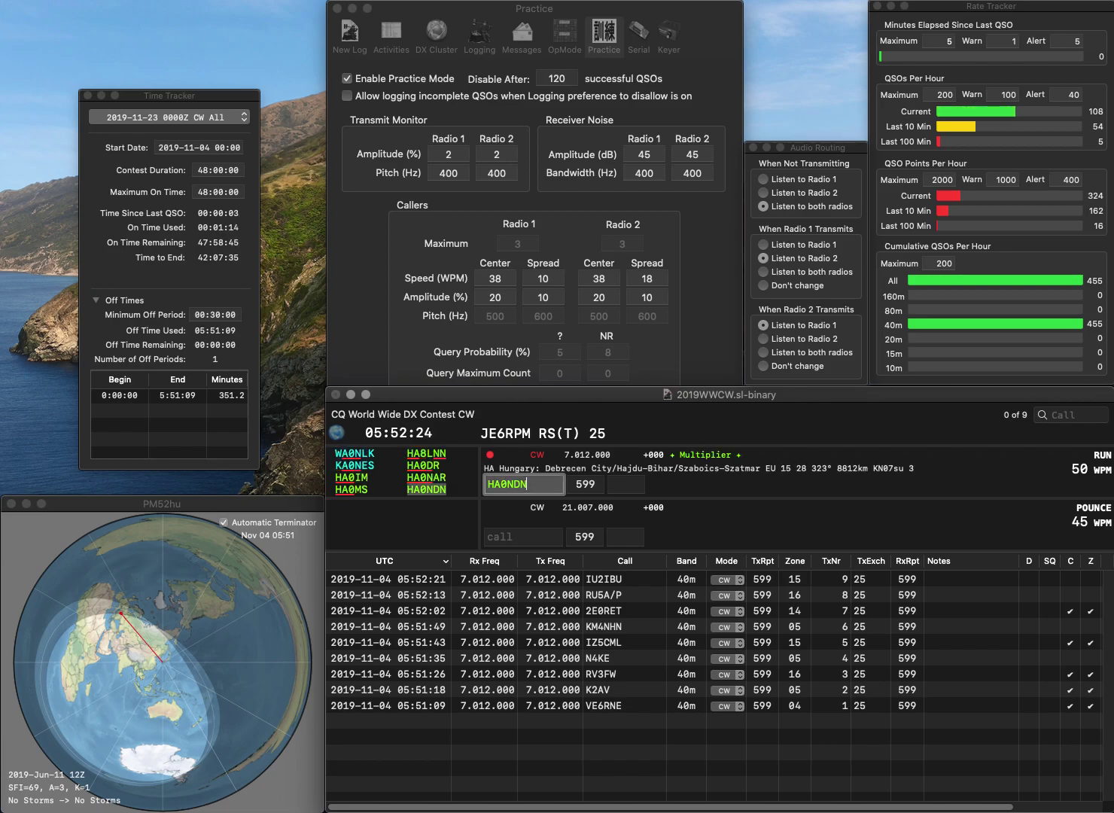
key(space)
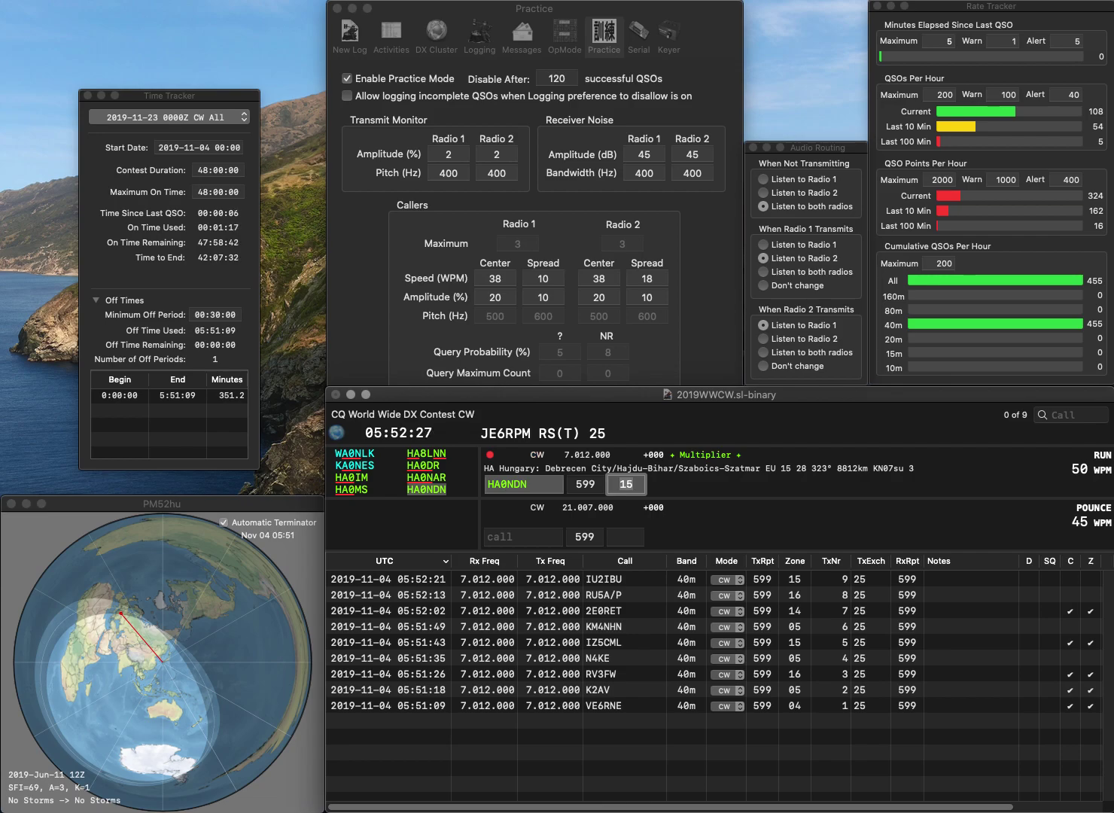
key(Return)
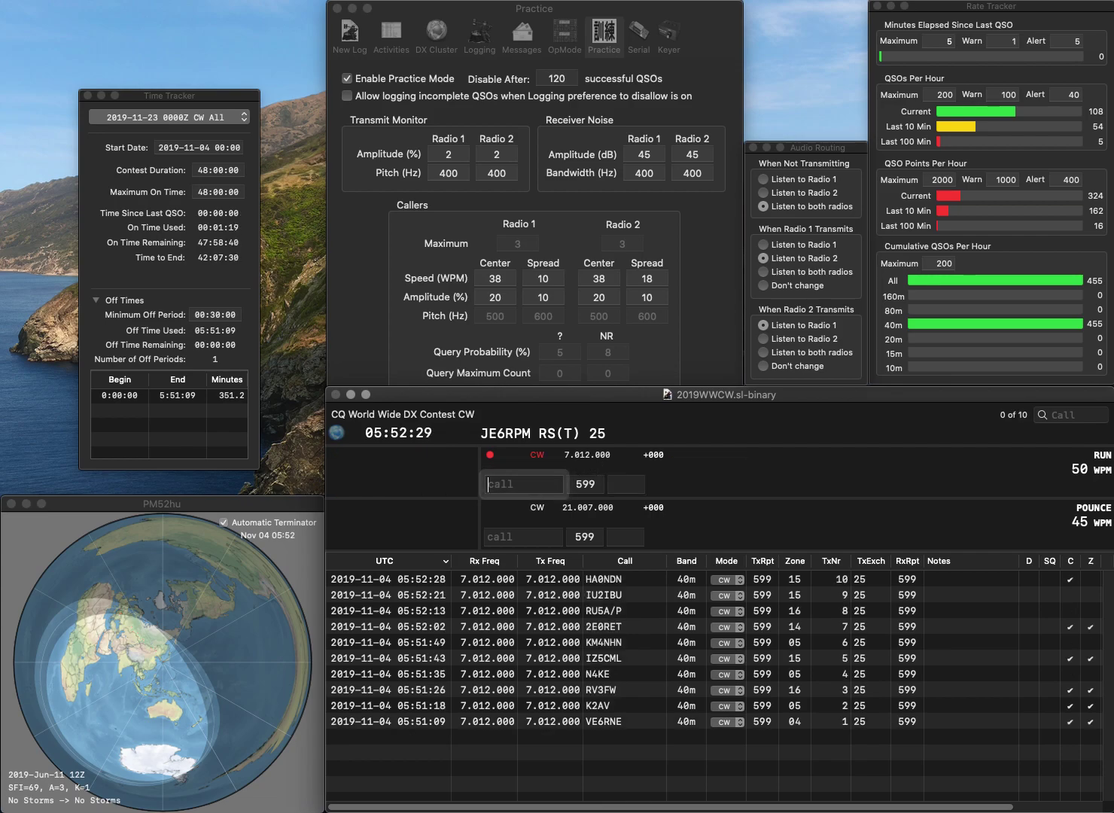
text(UT4QV)
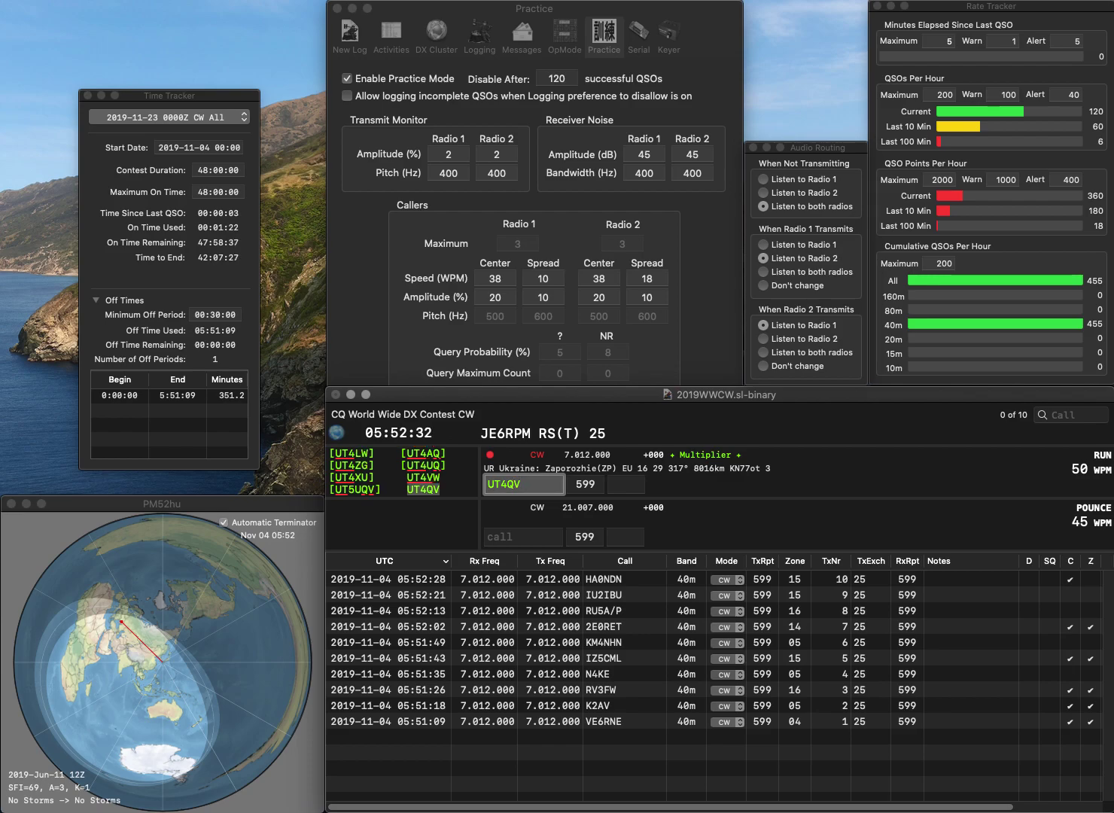
key(space)
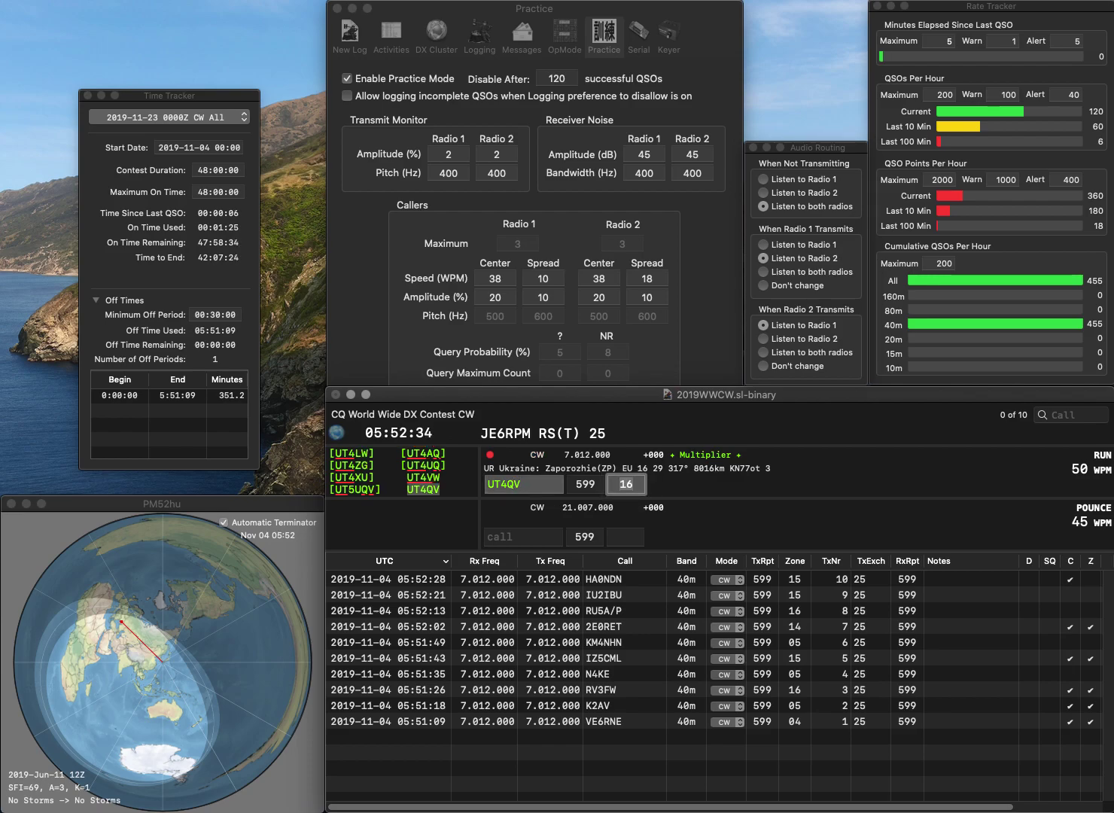
key(Return)
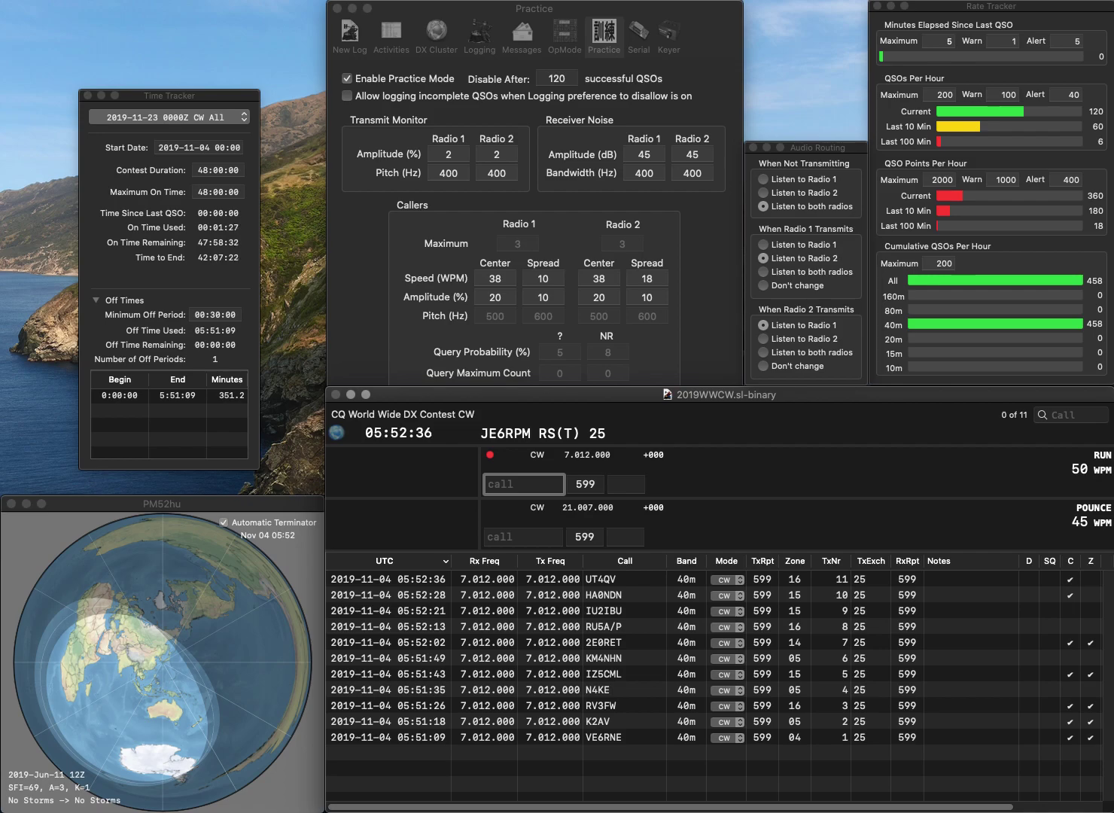
text(G3ZHL)
key(space)
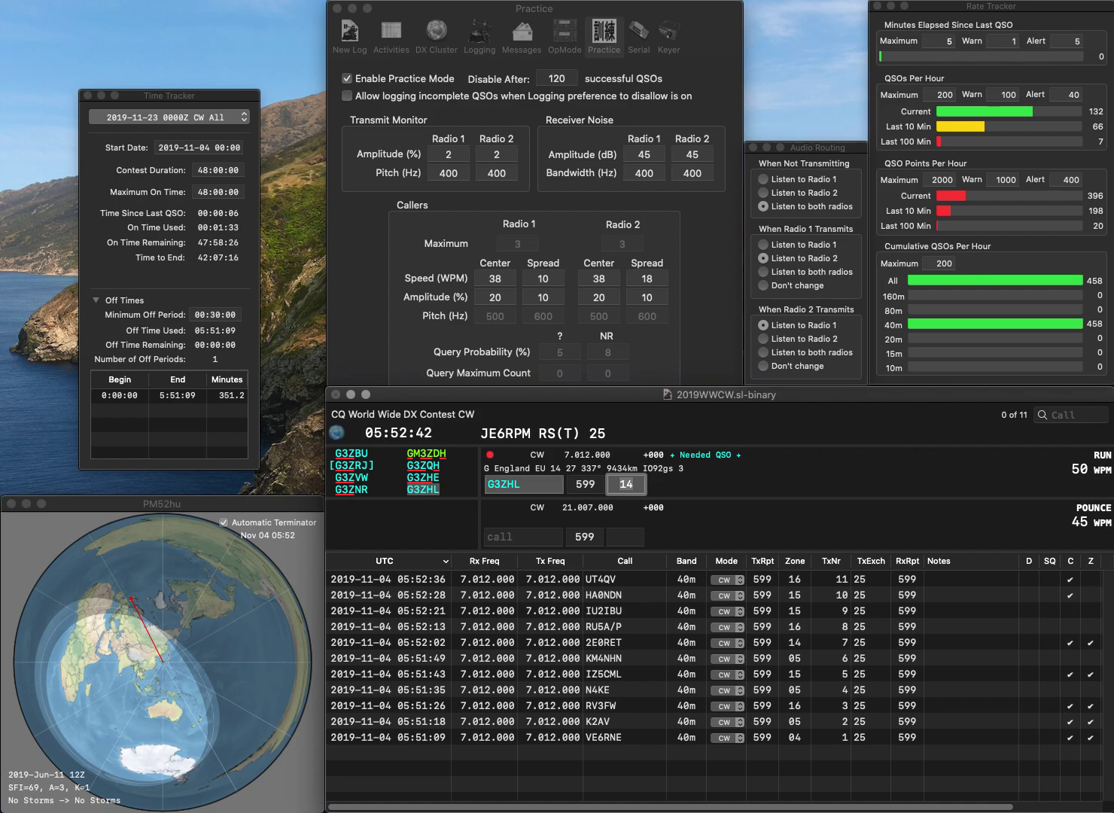
key(Return)
text(EA)
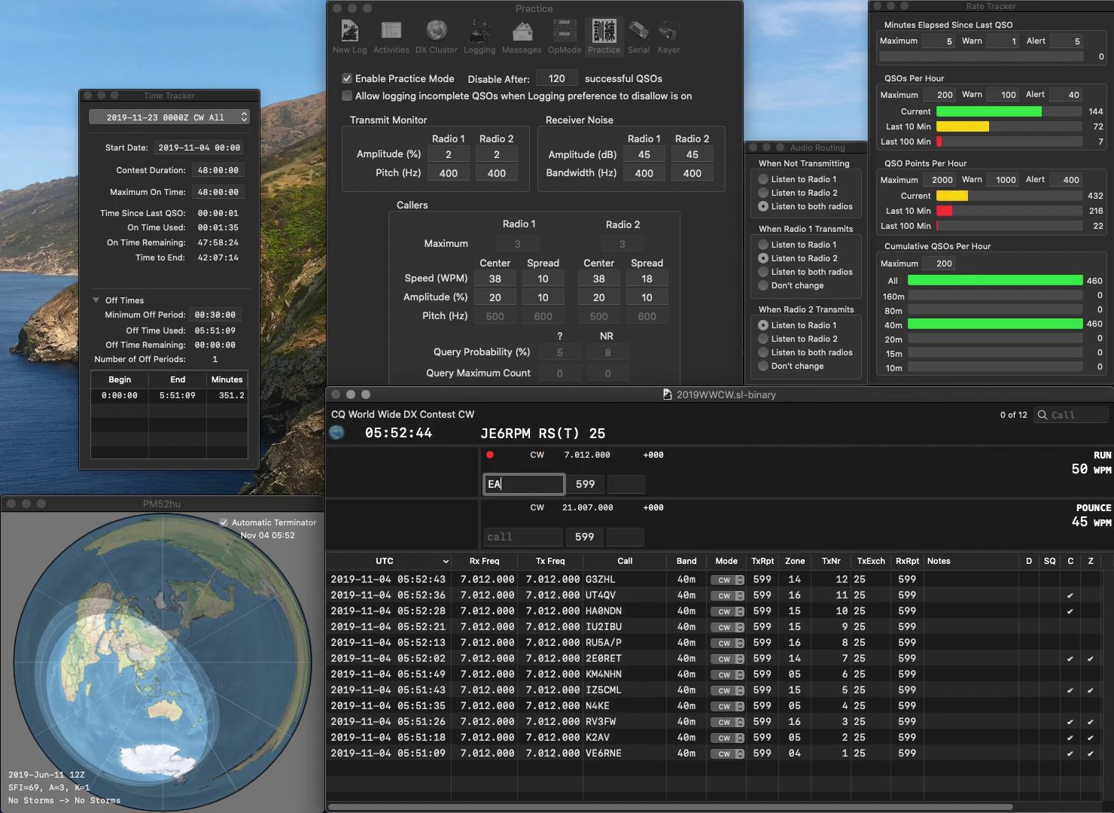
text(8DP)
key(space)
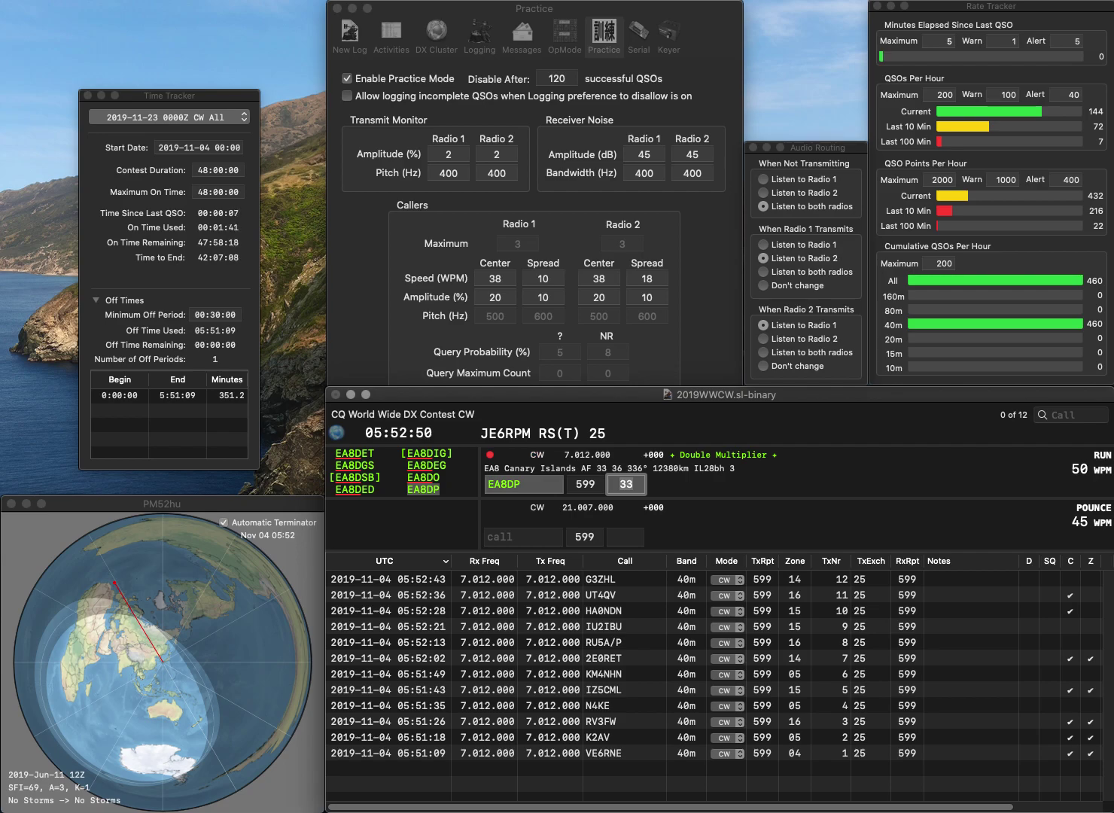
key(Return)
text(UR8EQ)
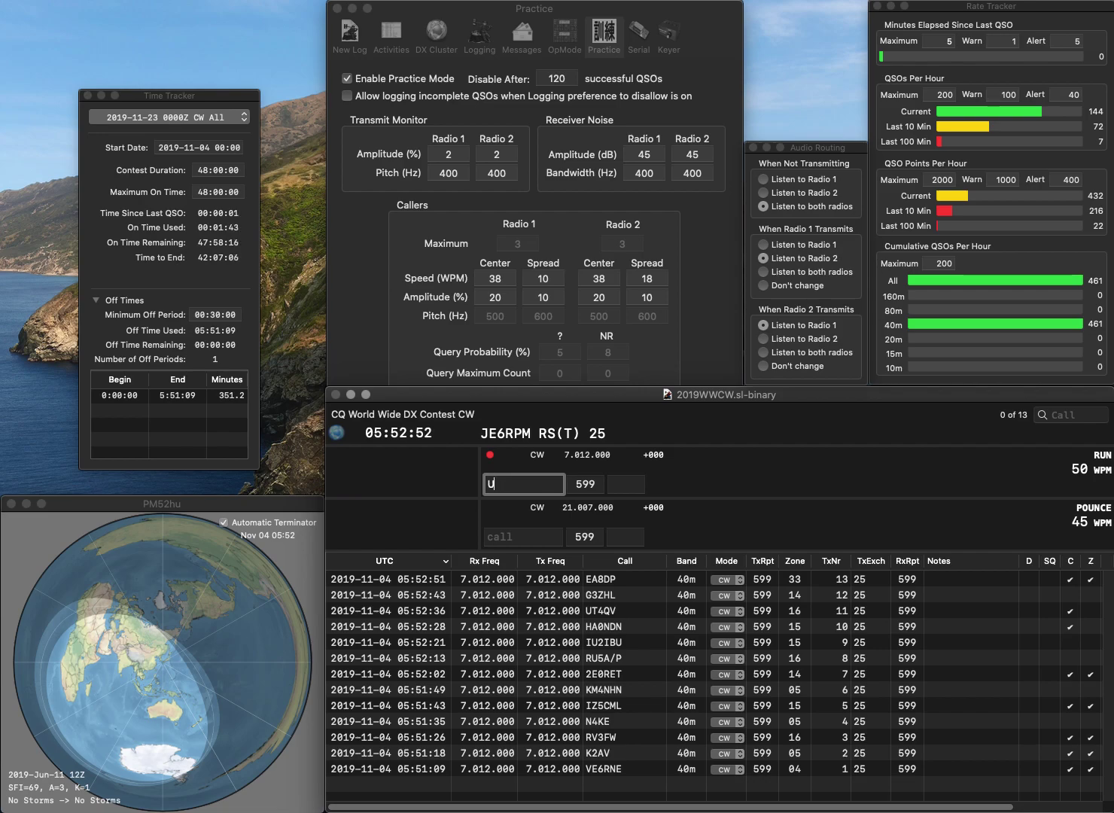
key(Return)
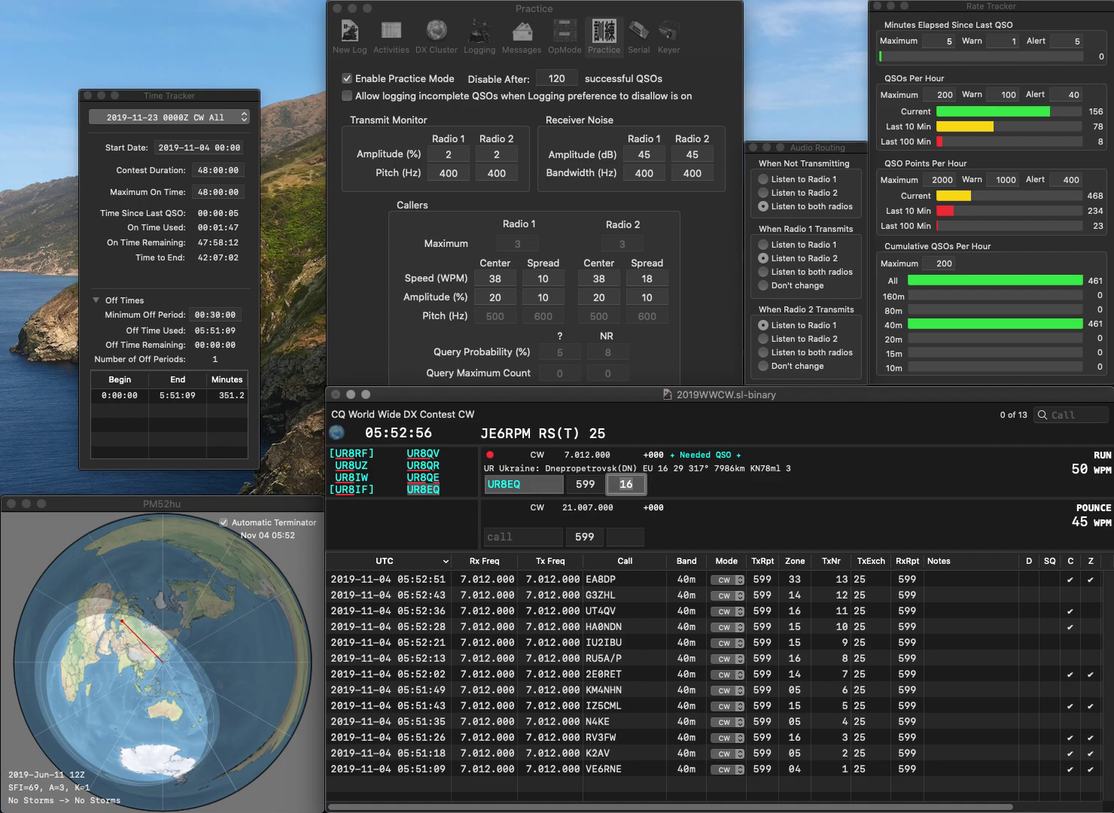
key(Return)
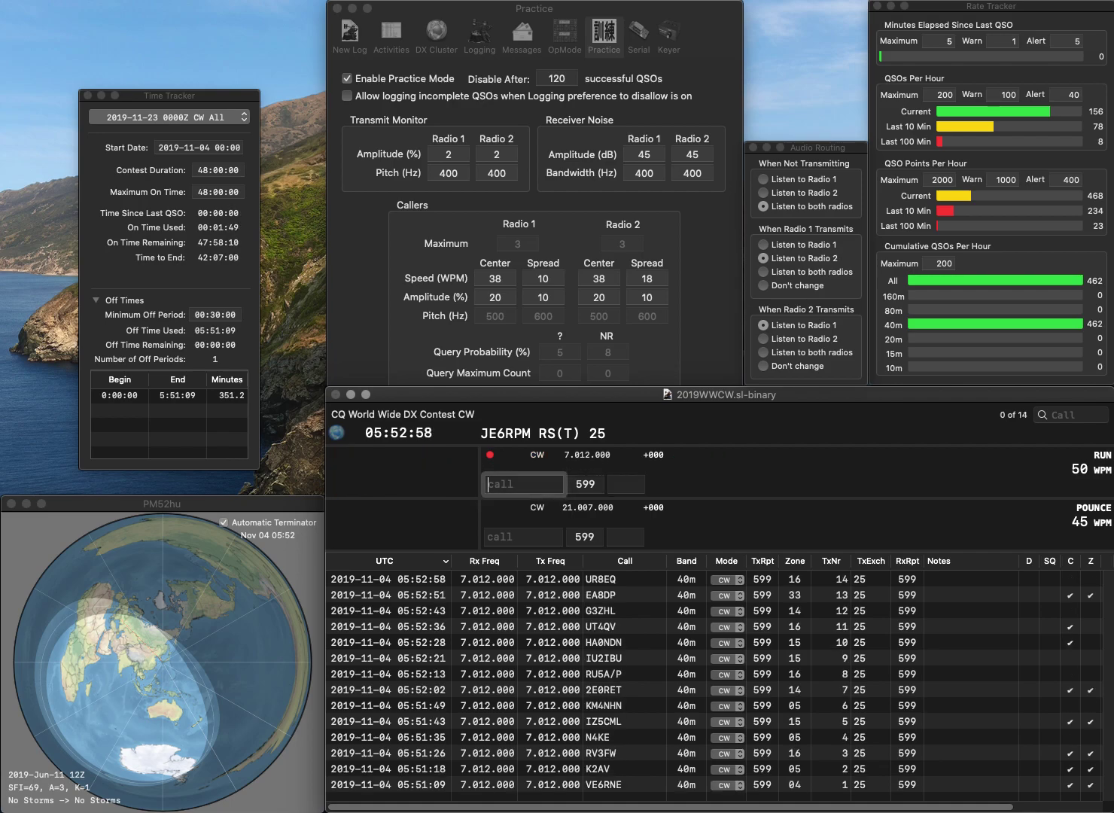
text(KK6KE)
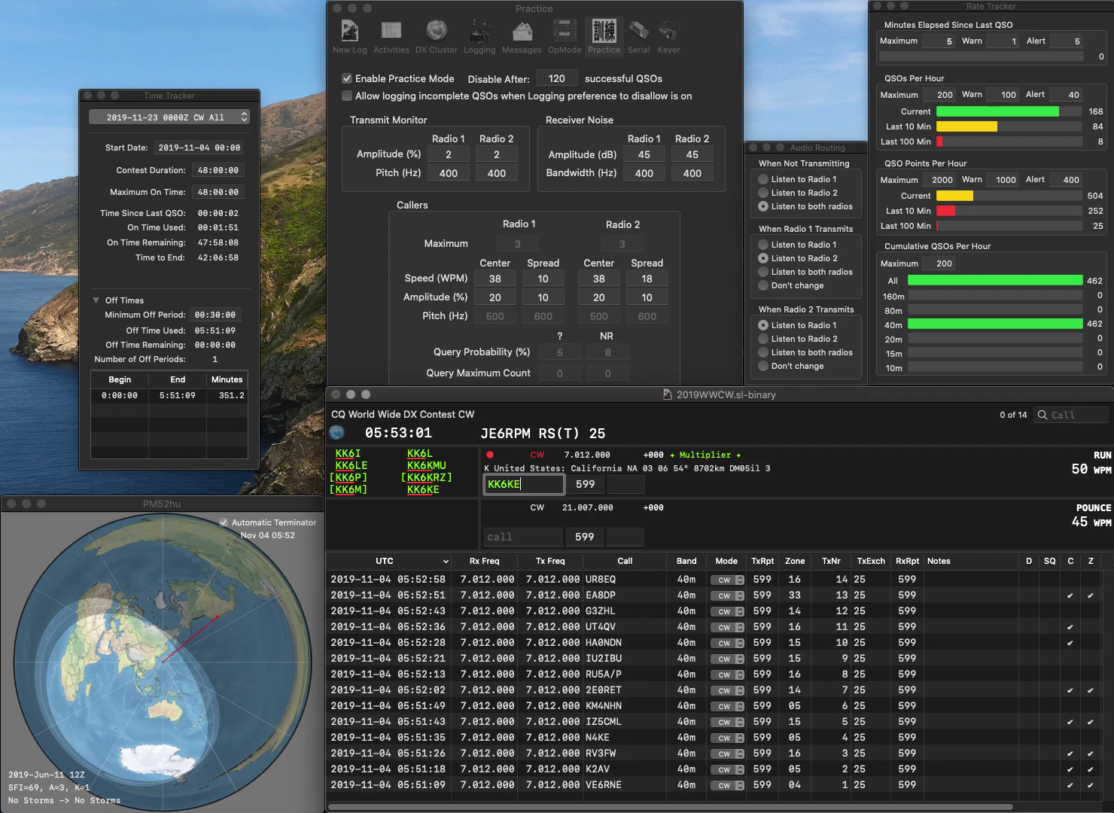
key(Return)
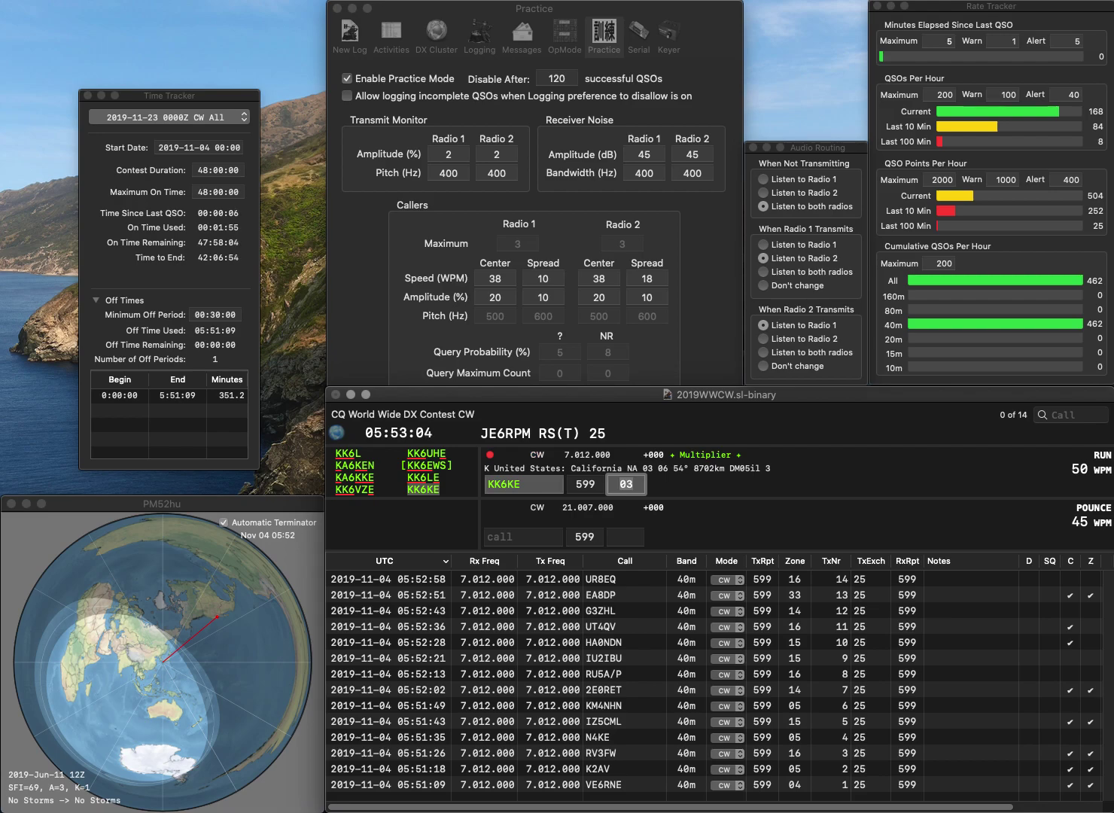
key(Return)
text(M0SEL)
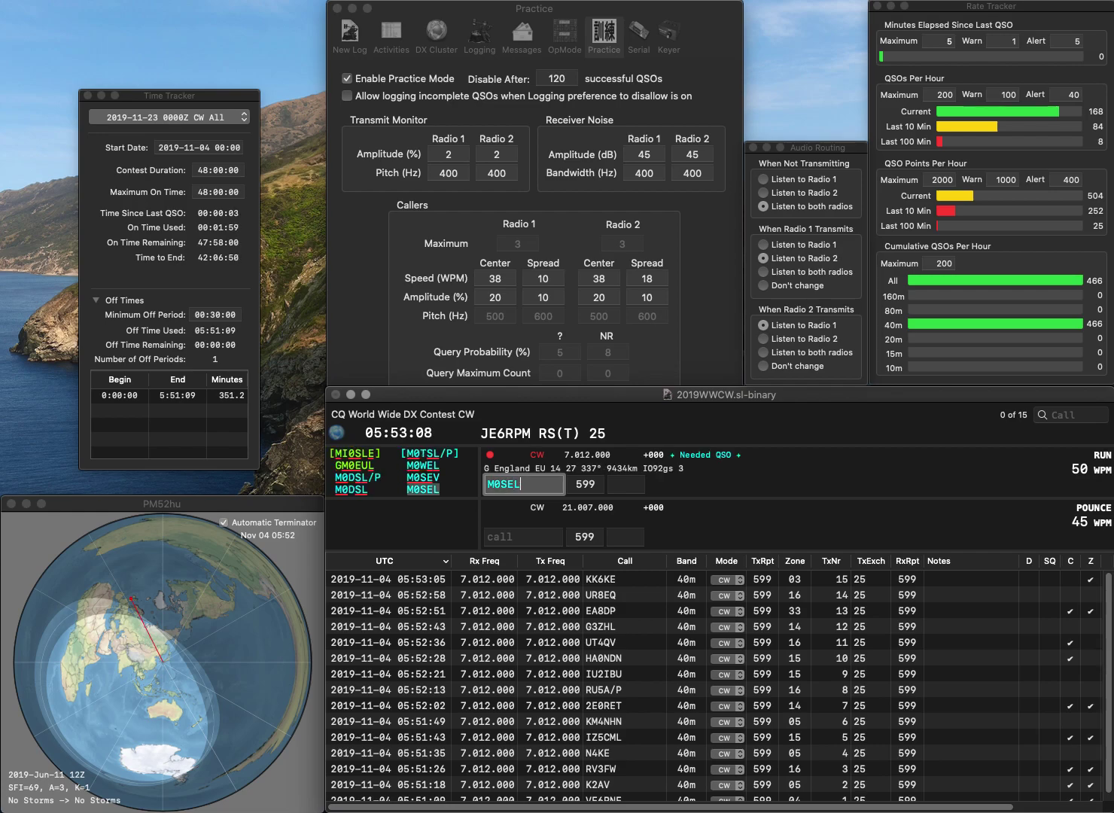
key(Return)
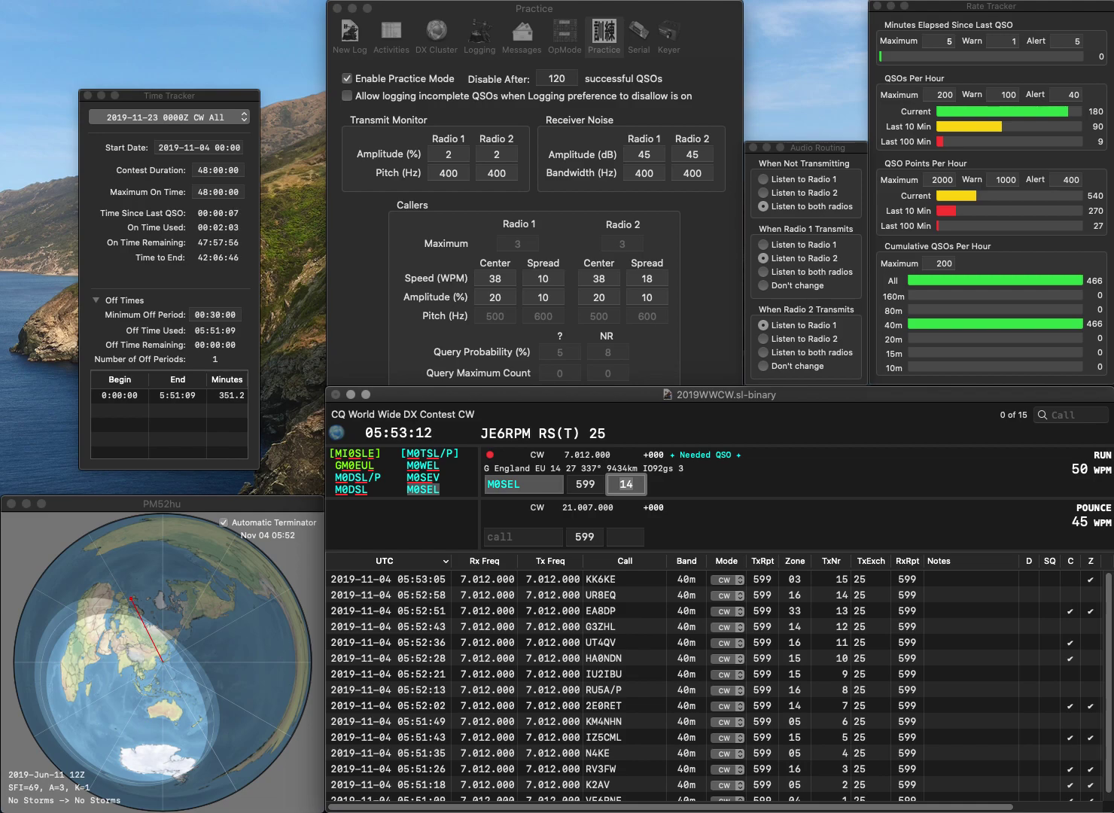
key(Return)
text(VE2)
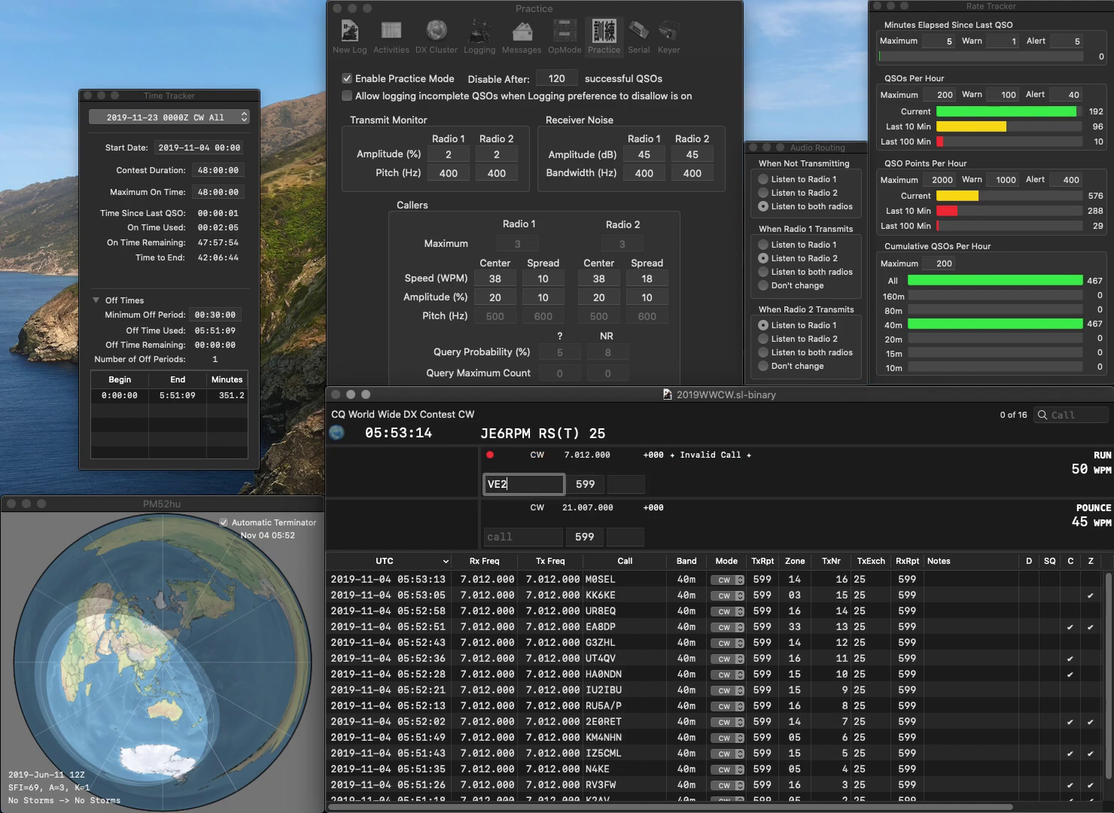
text(GCE)
key(space)
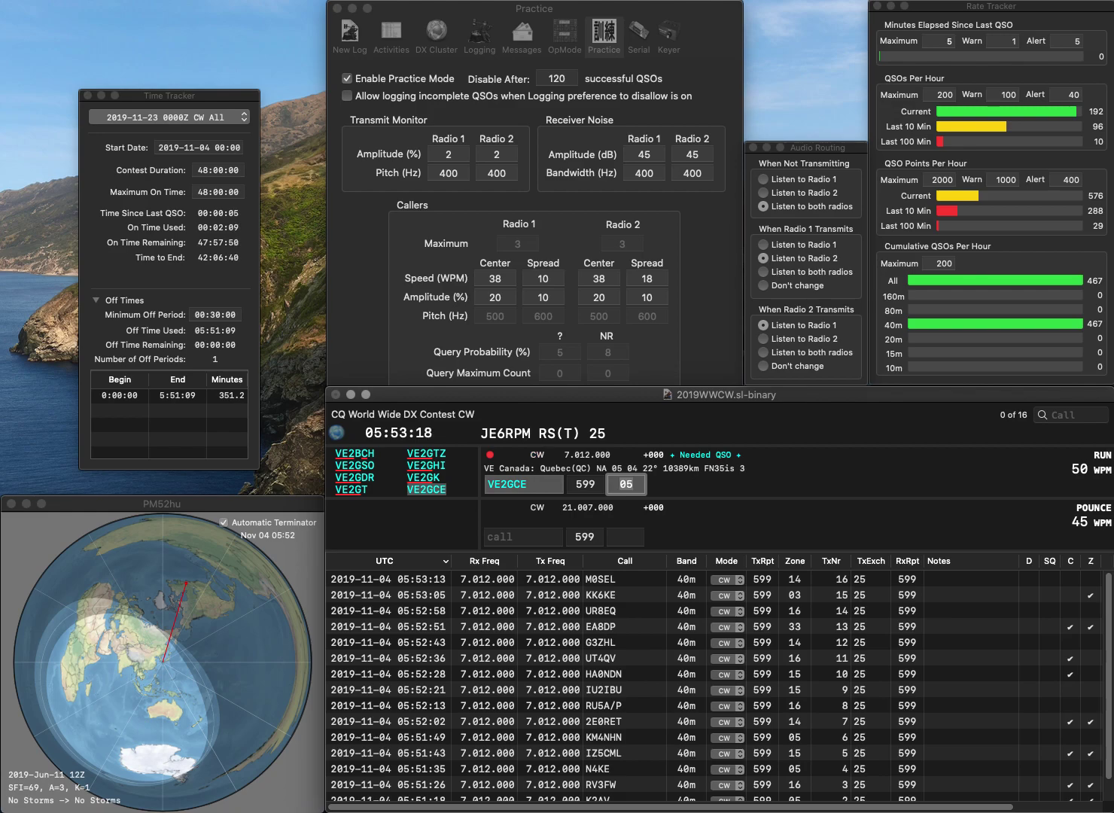
key(Return)
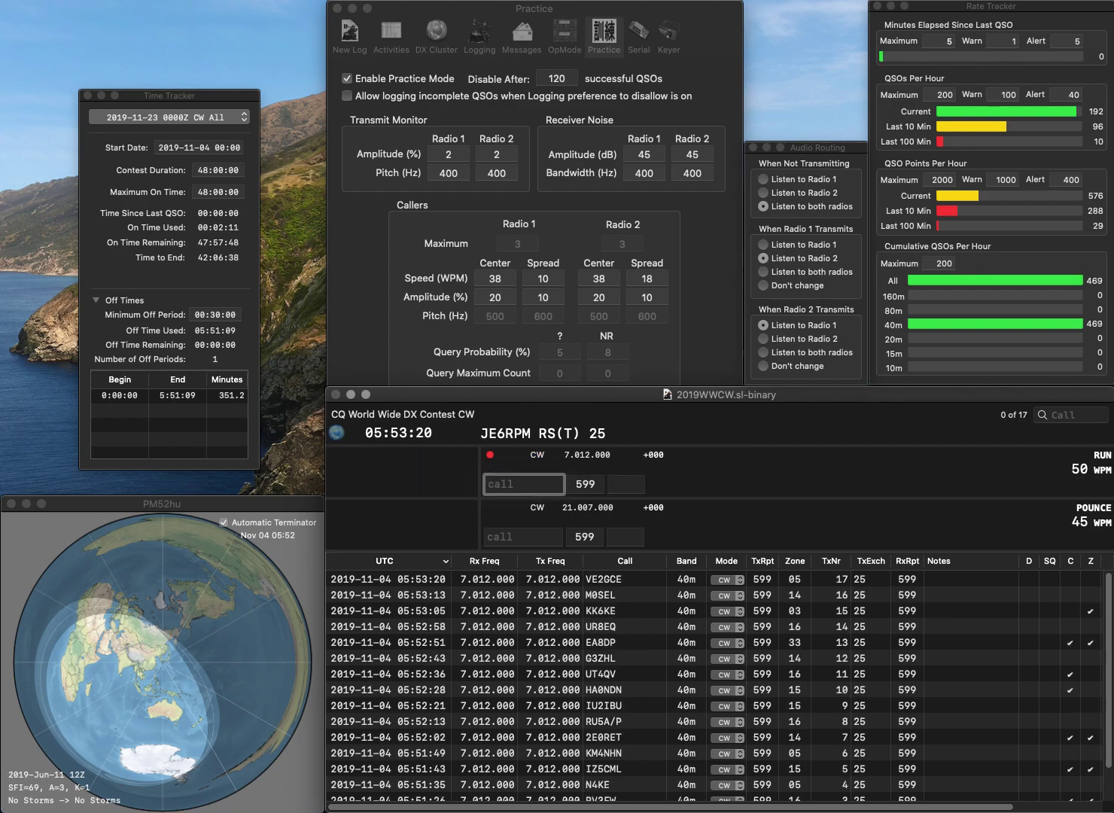
text(DG6SA)
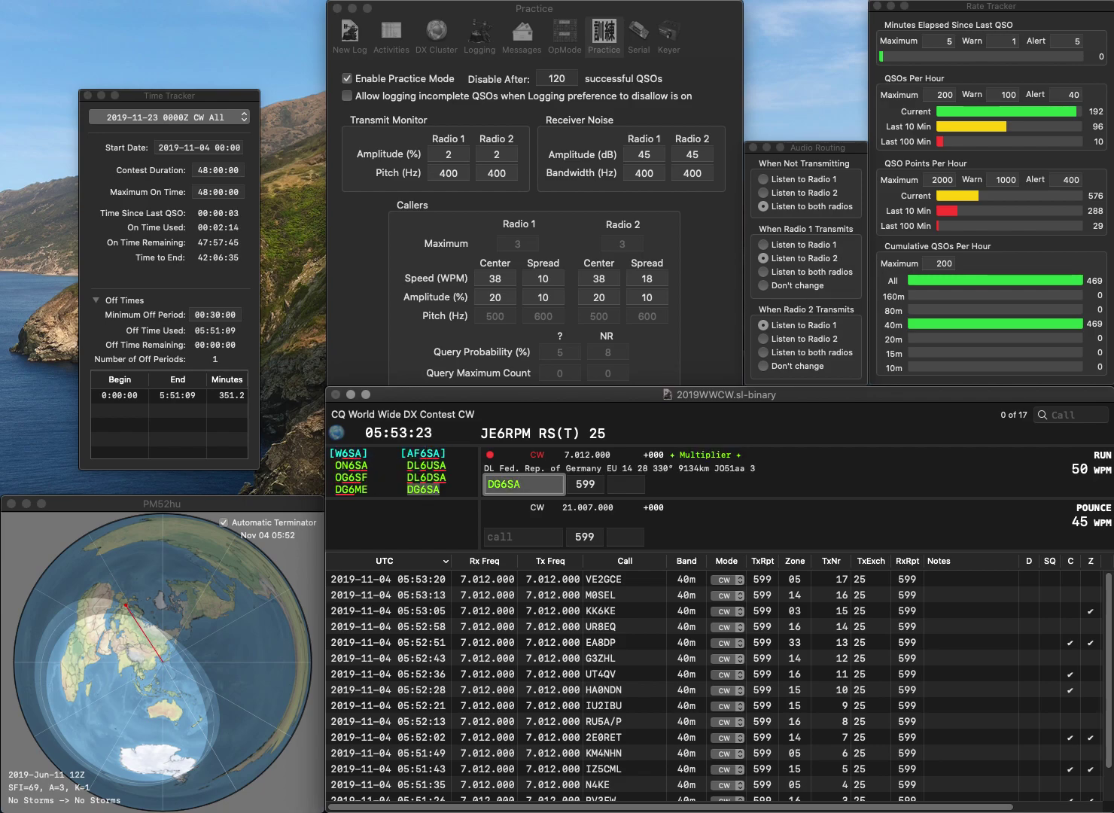
key(Return)
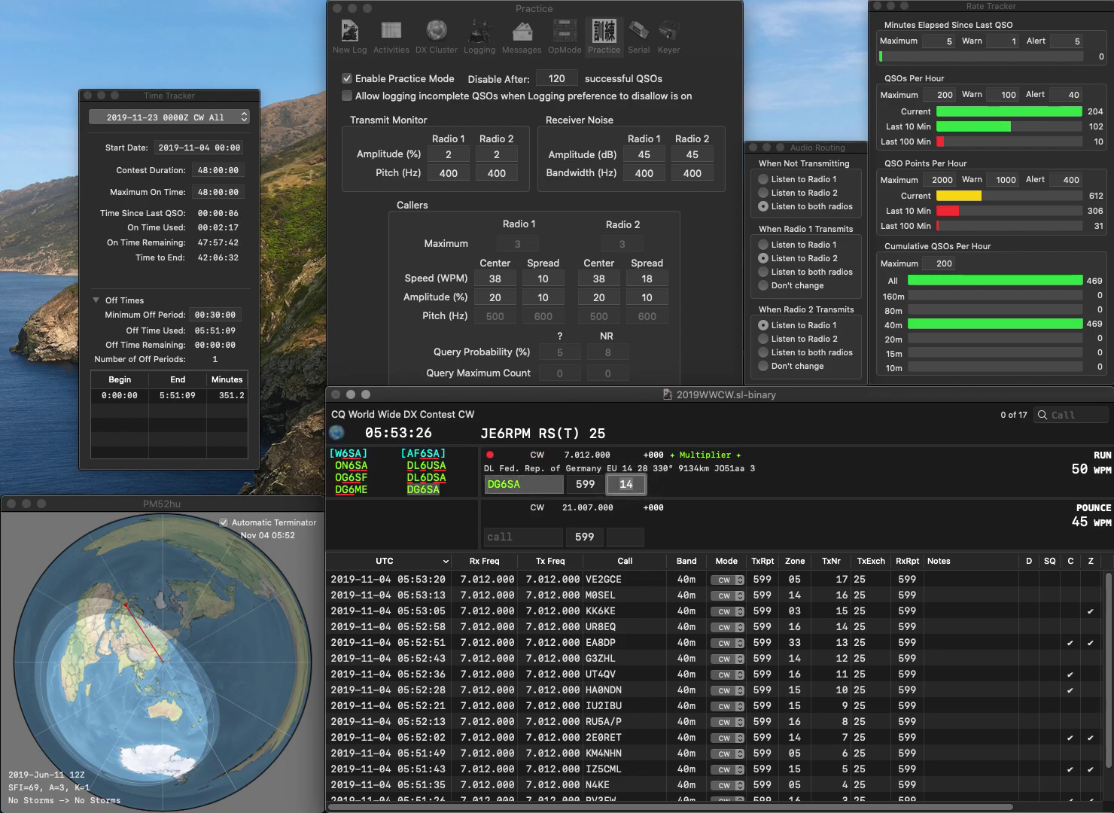
key(Return)
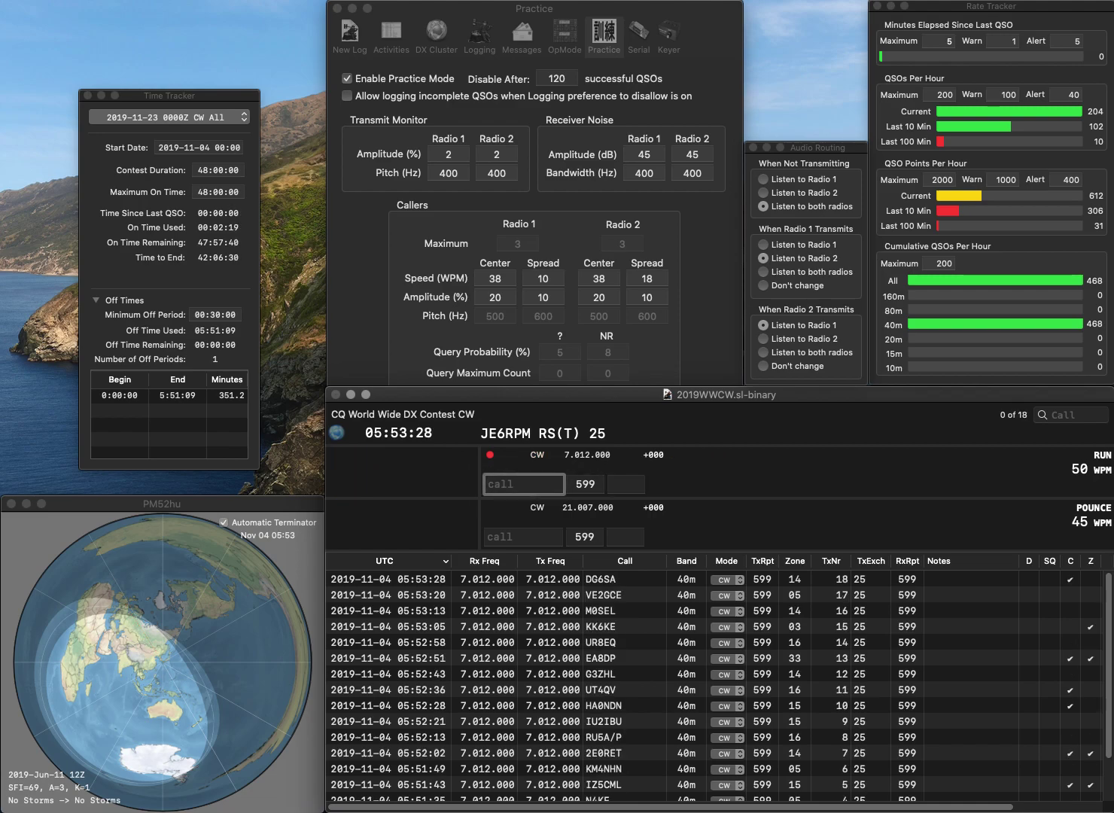
text(W6)
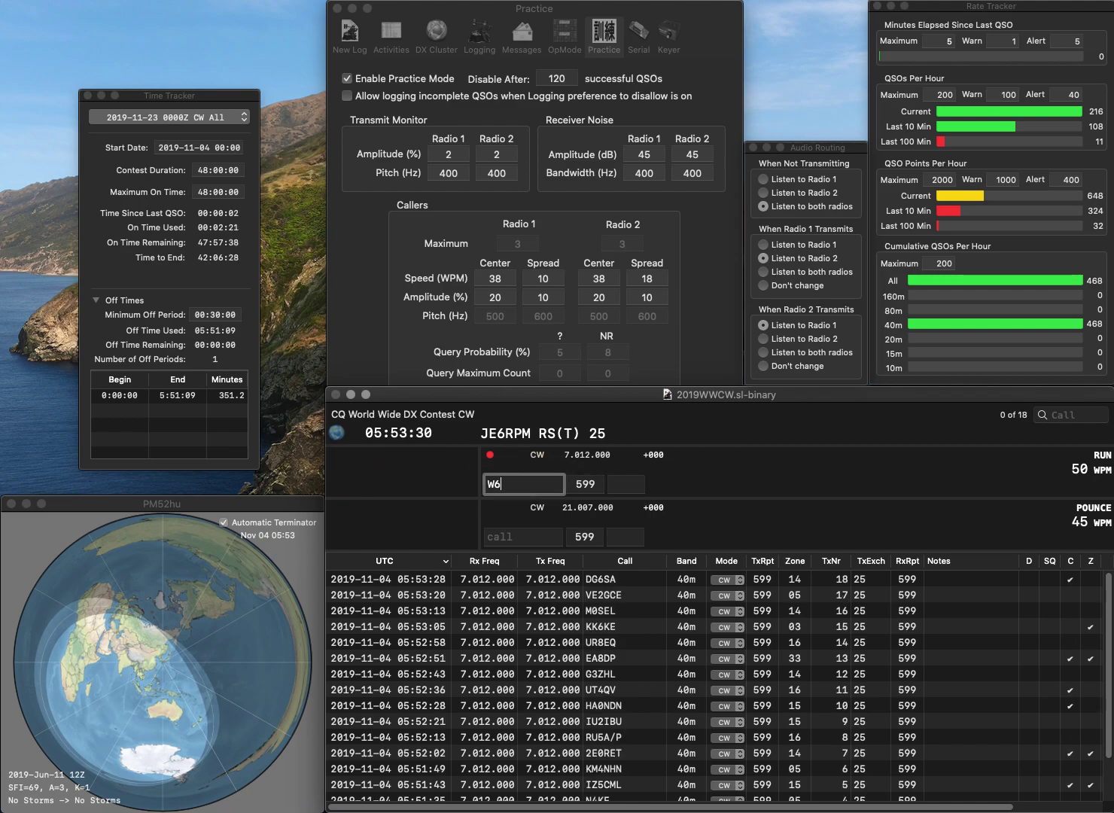
text(SBHZN)
key(BackSpace)
key(BackSpace)
key(BackSpace)
key(BackSpace)
text(ZN)
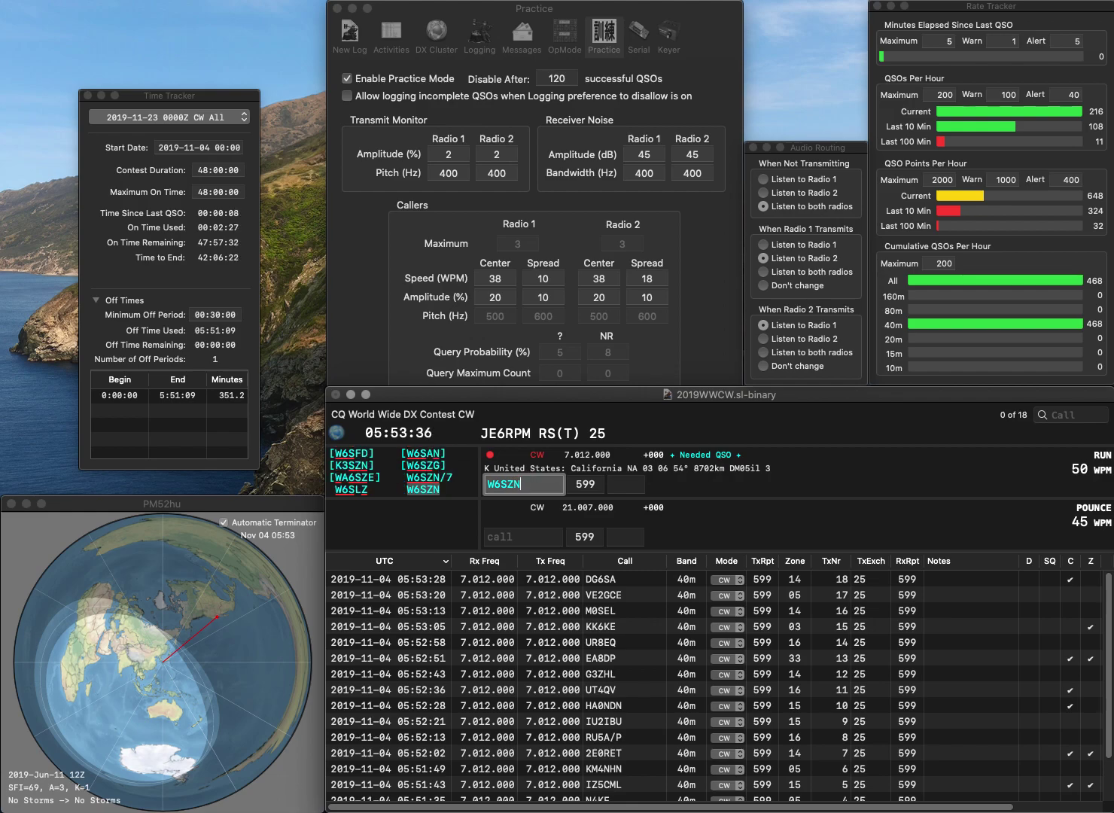
key(Tab)
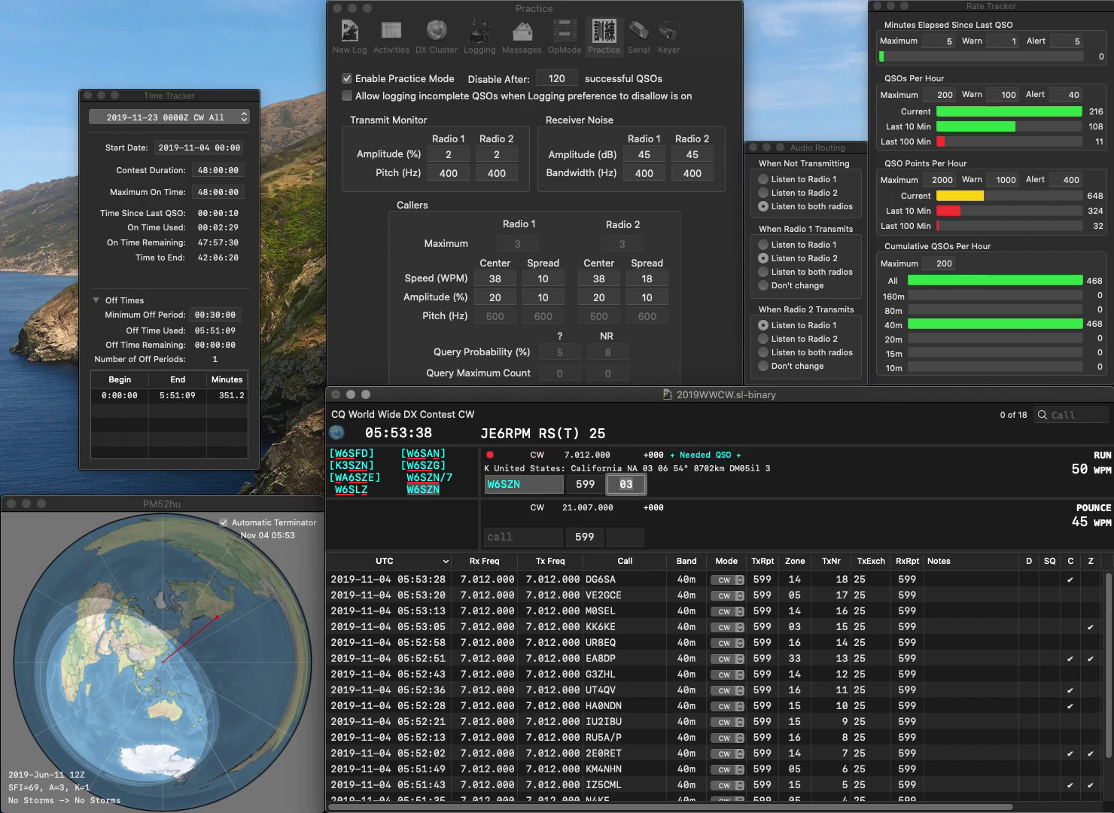
key(Return)
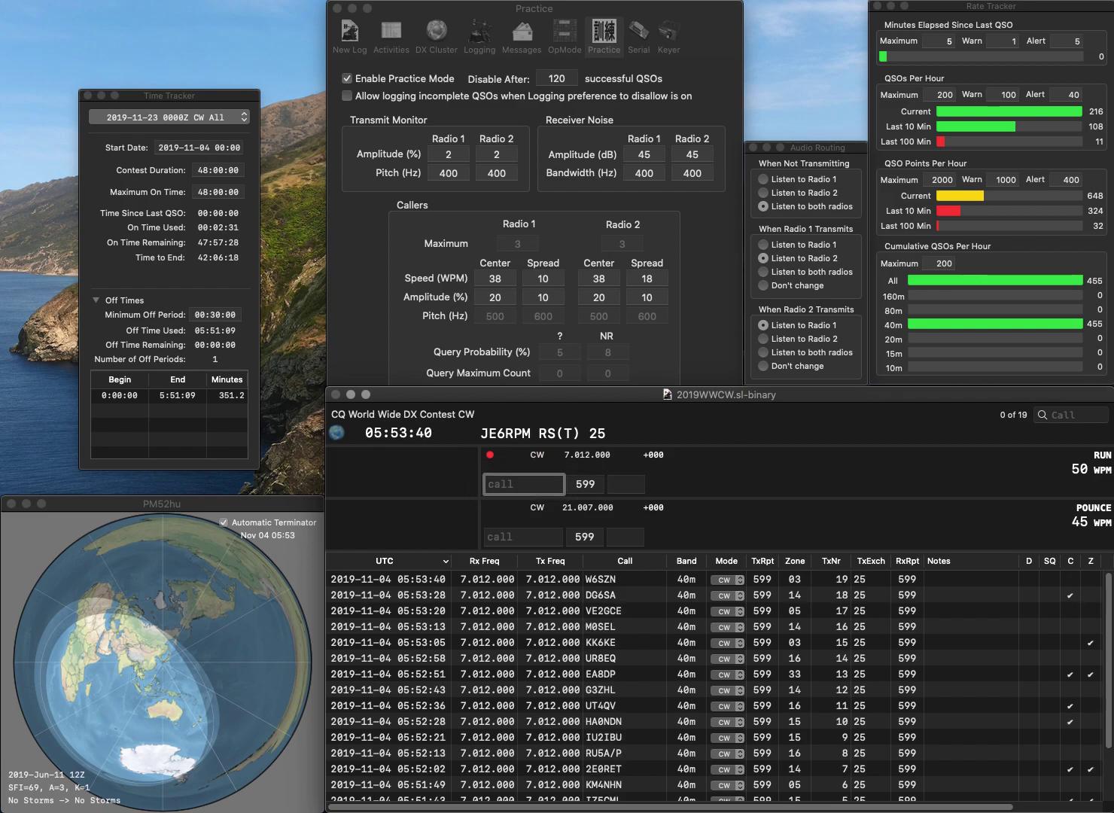
text(KM3N)
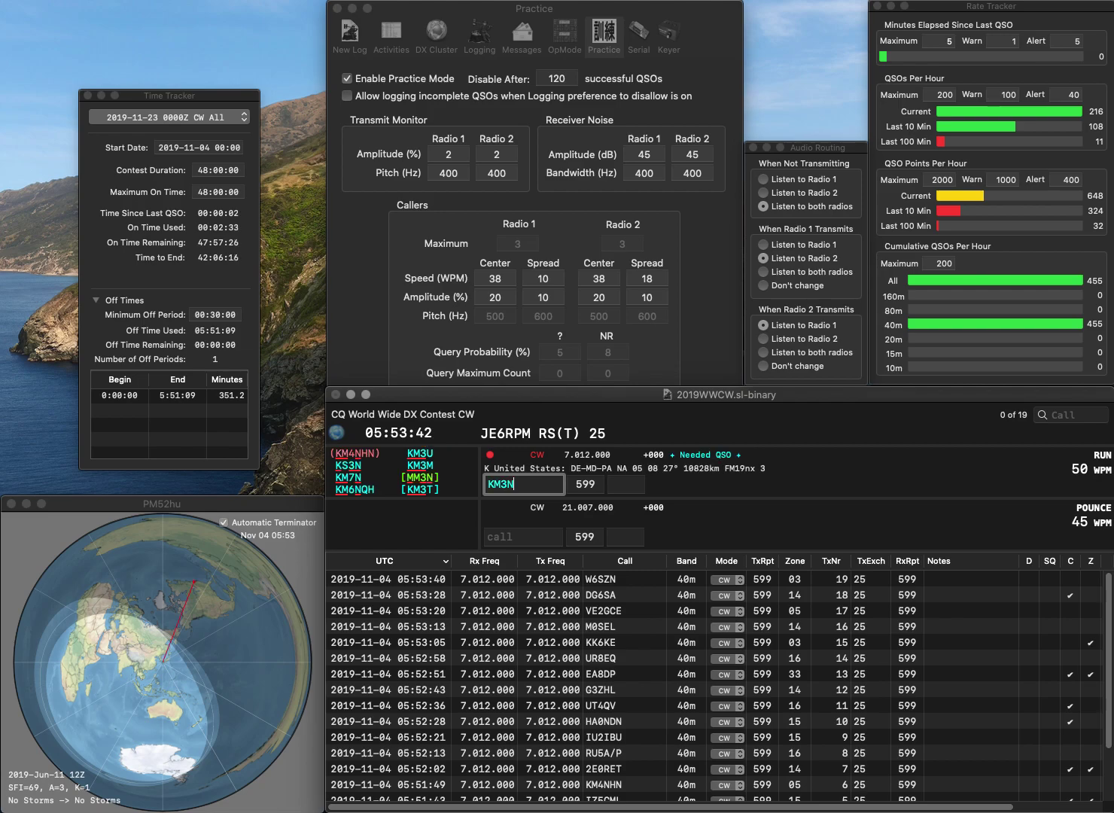
text(YI)
click(507, 485)
key(BackSpace)
text(4NYI)
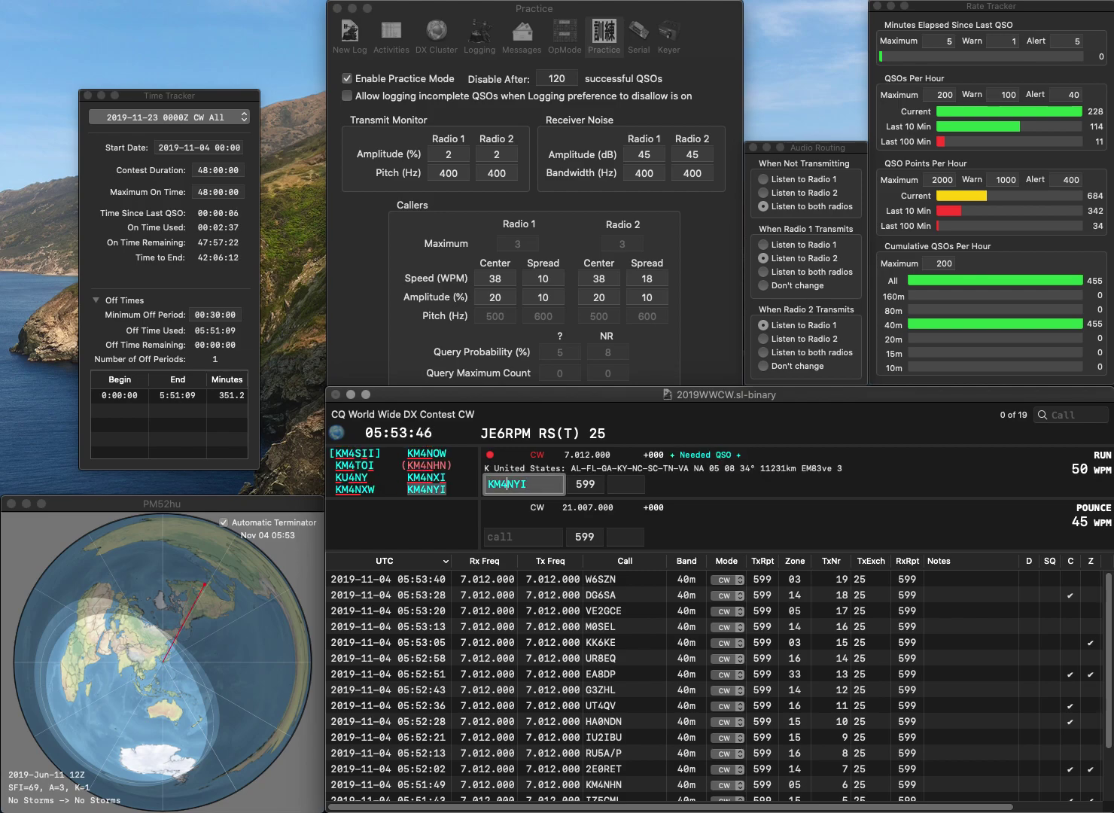
key(Tab)
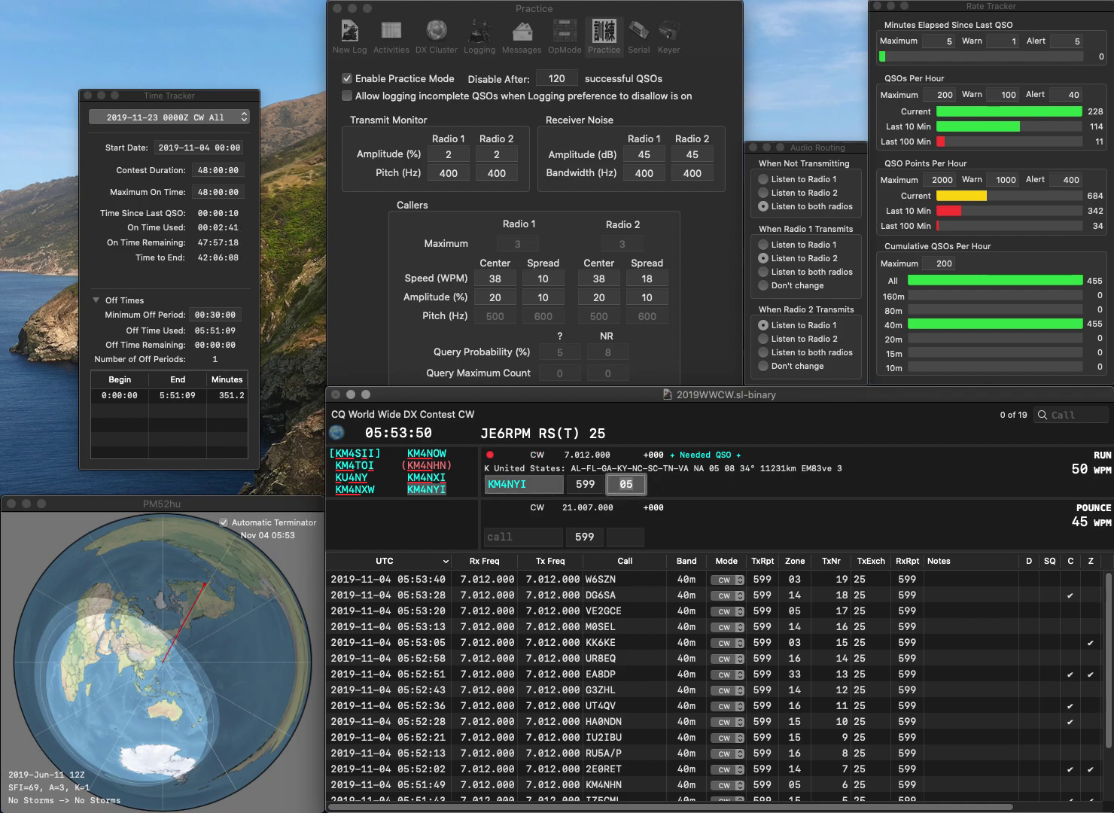
key(Return)
text(0A3L)
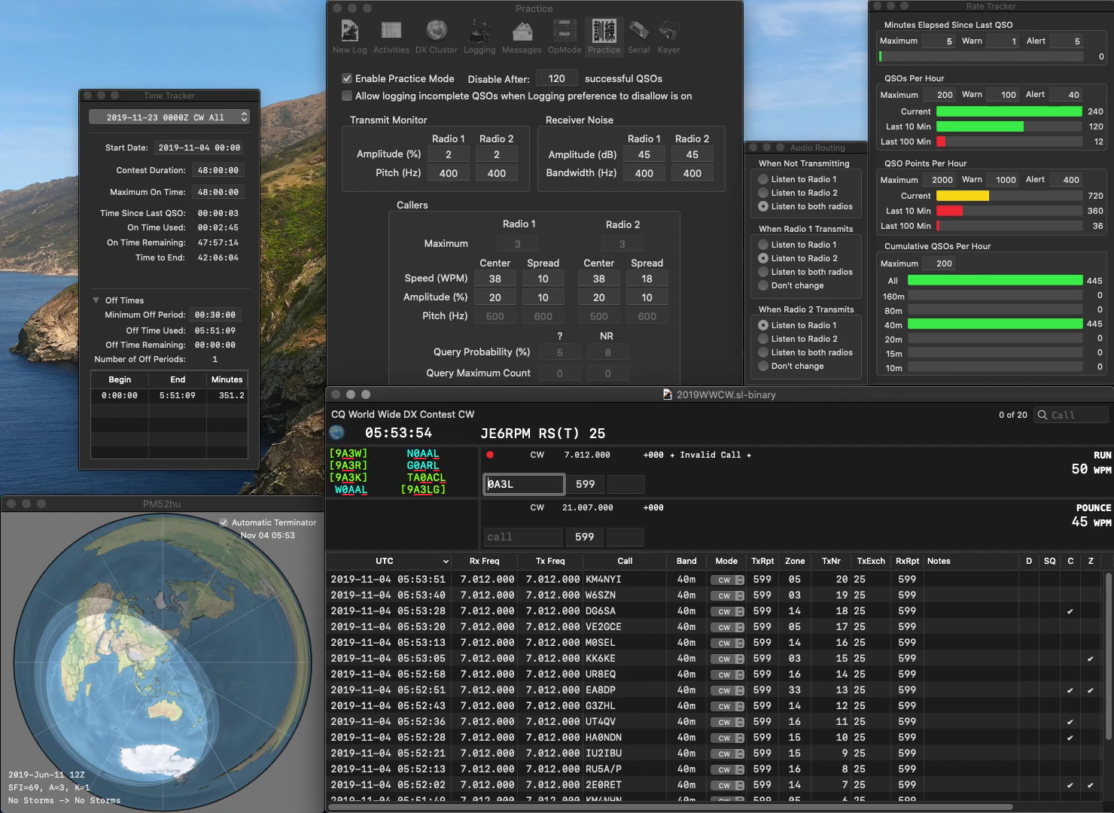
key(Escape)
text(HA5CGN)
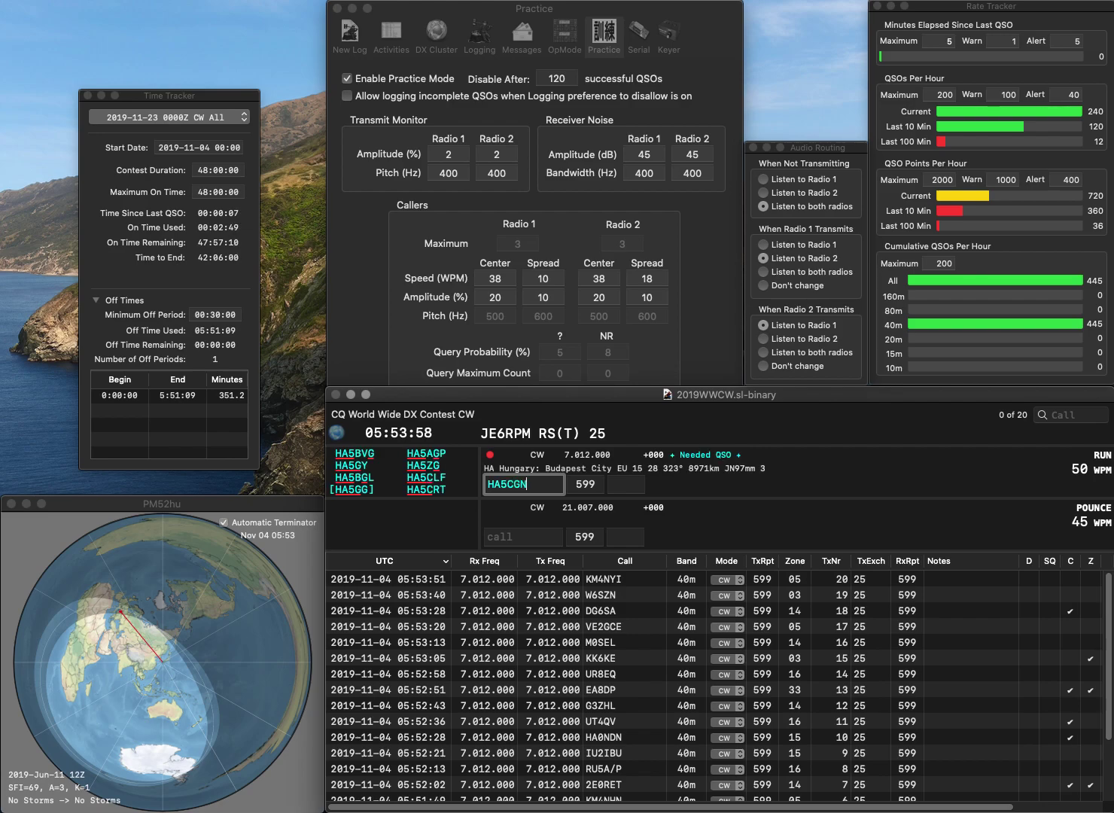
key(Return)
key(Home)
key(Delete)
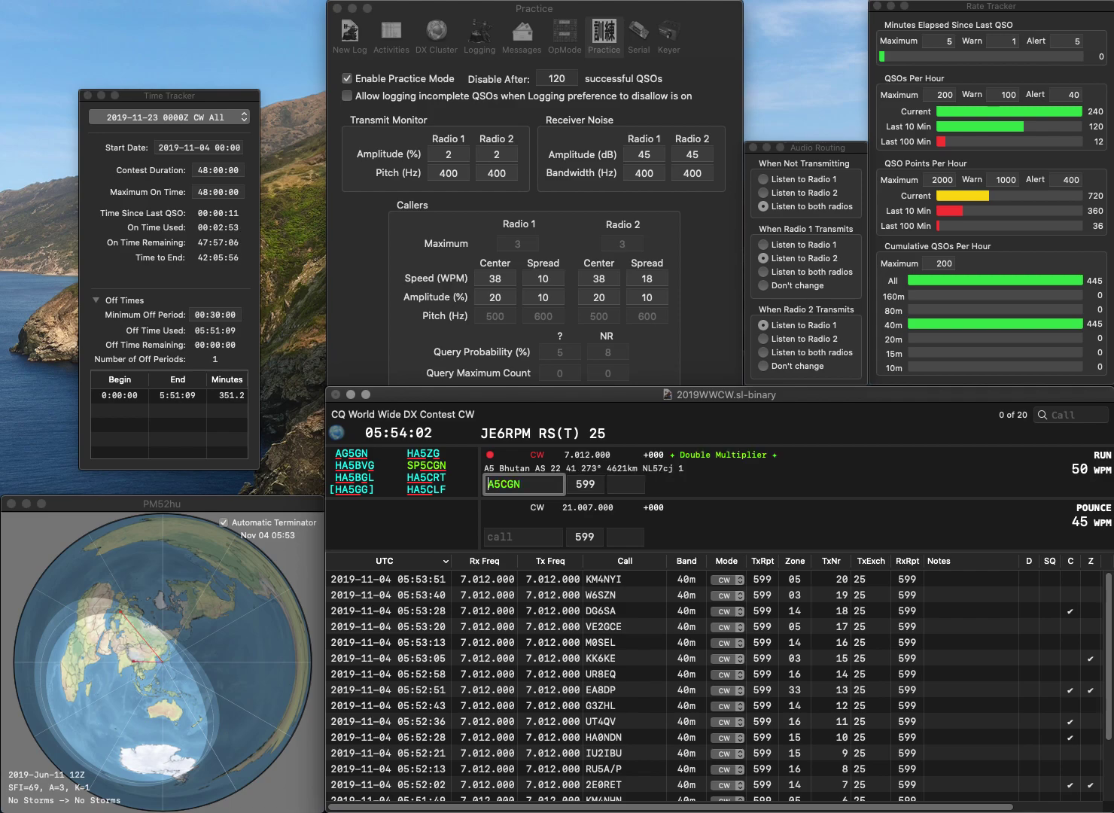
text(S)
key(Delete)
text(P)
key(Return)
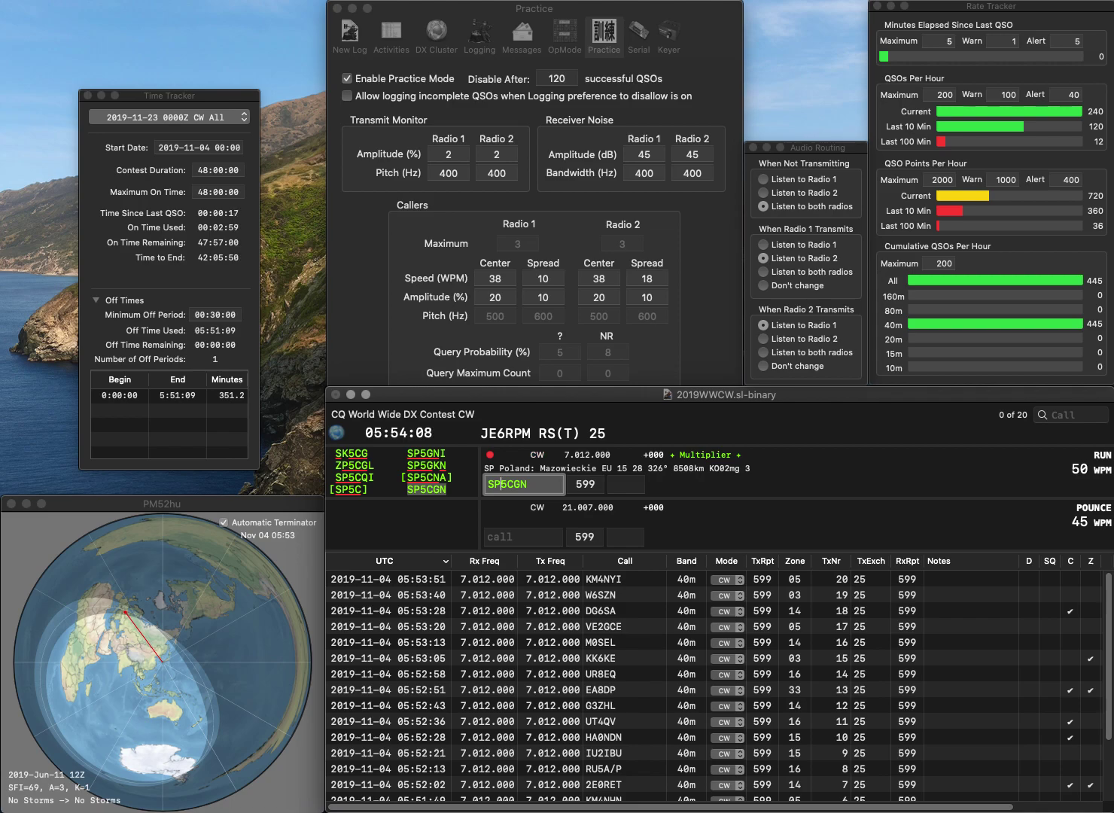
key(Return)
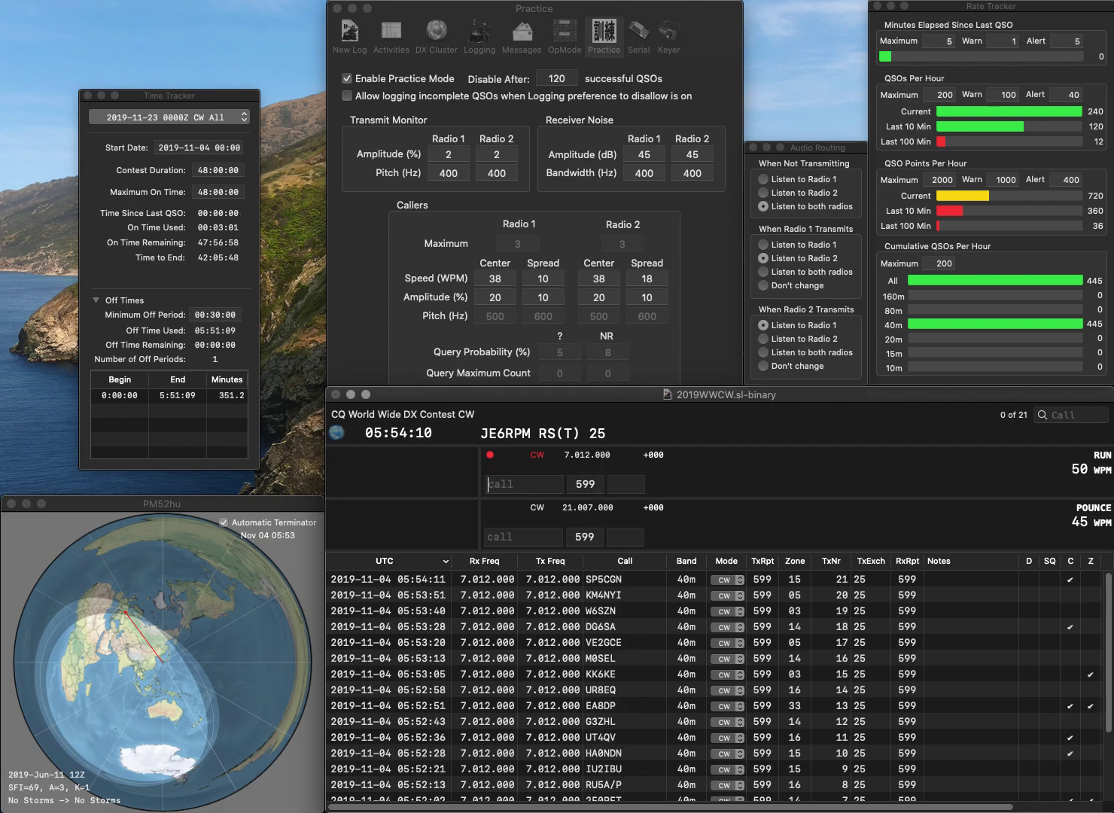
Log the 40m CW contacts with HA7A in zone 15 and N8HWV in zone 04
text(HA7A)
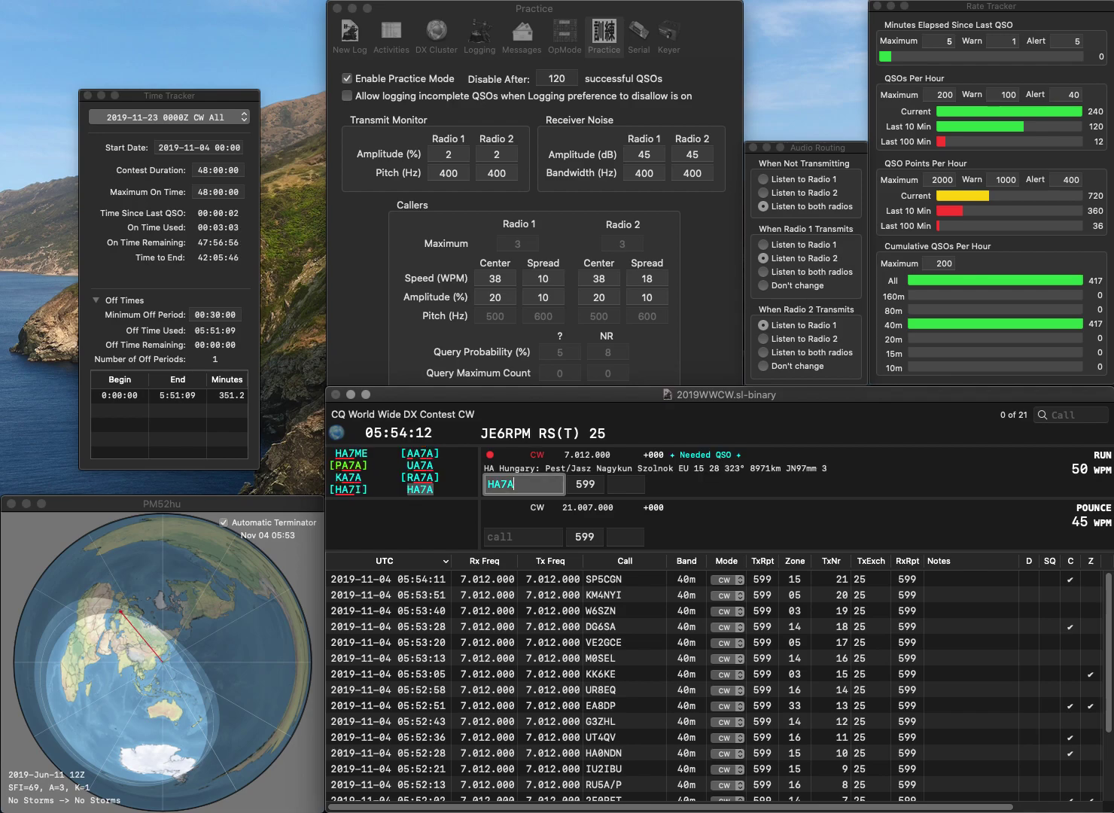
key(space)
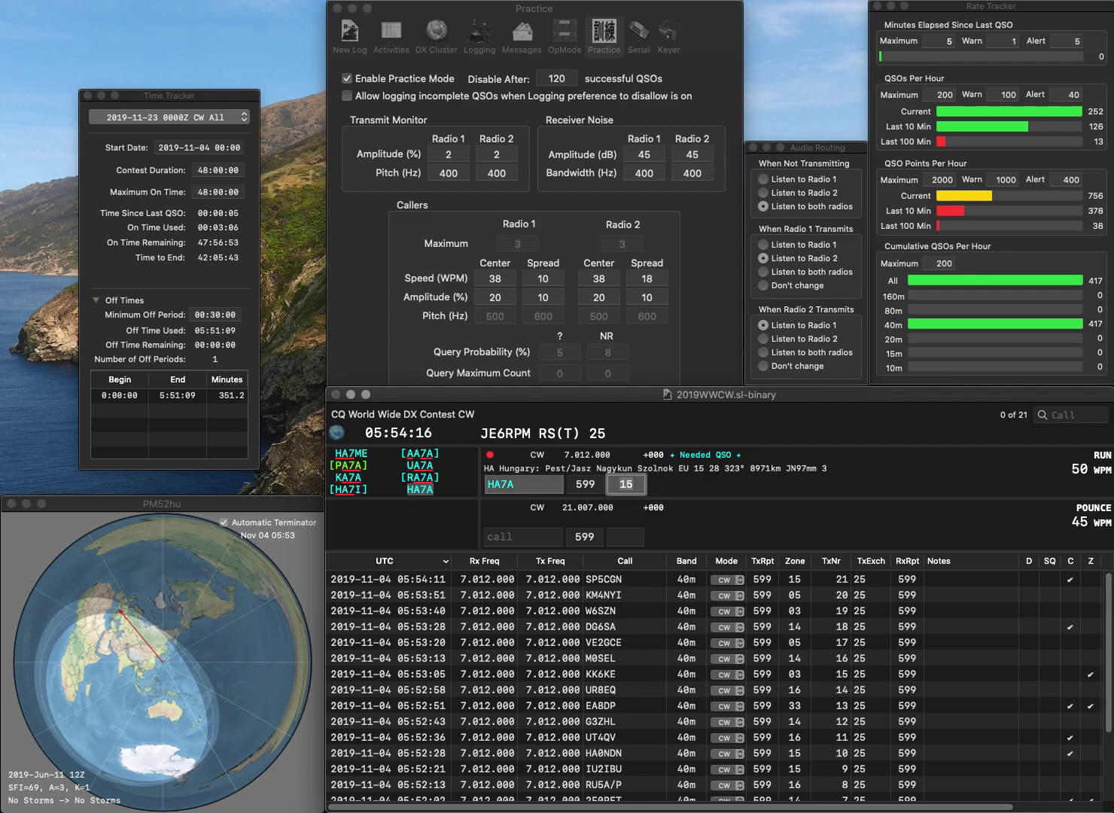
key(Return)
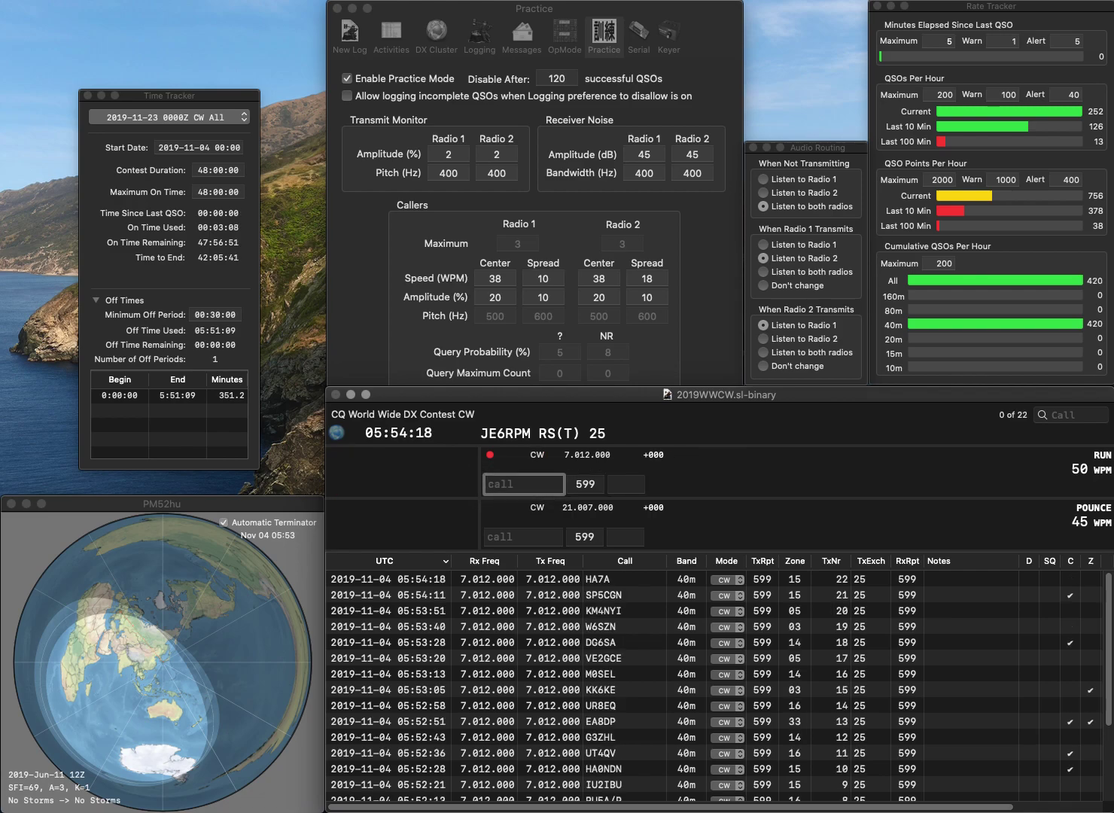
text(N8HWV)
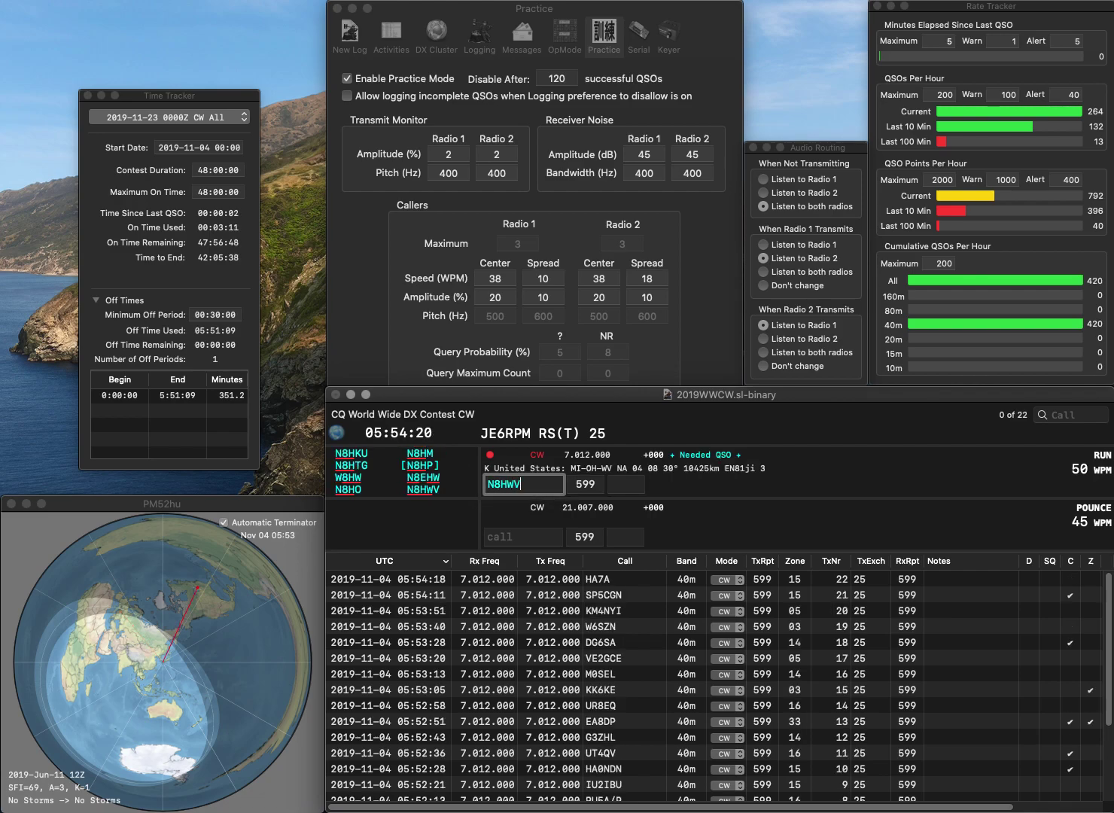
key(Return)
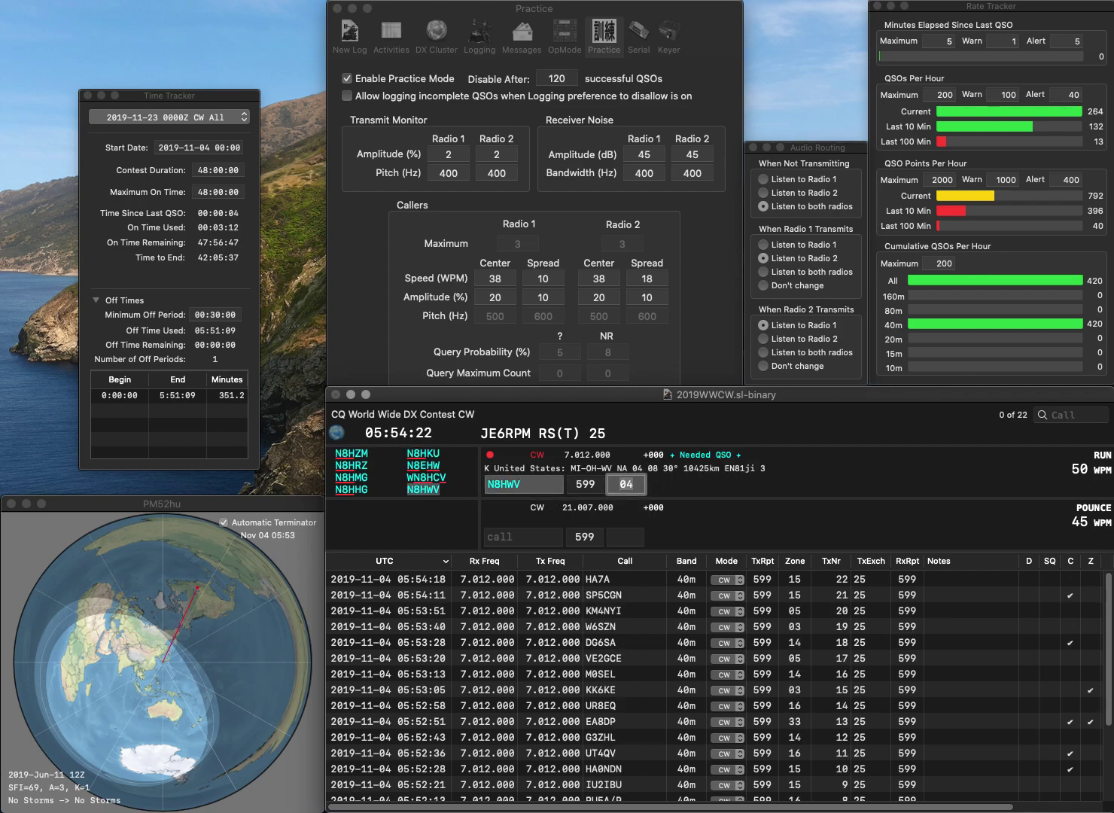
key(Return)
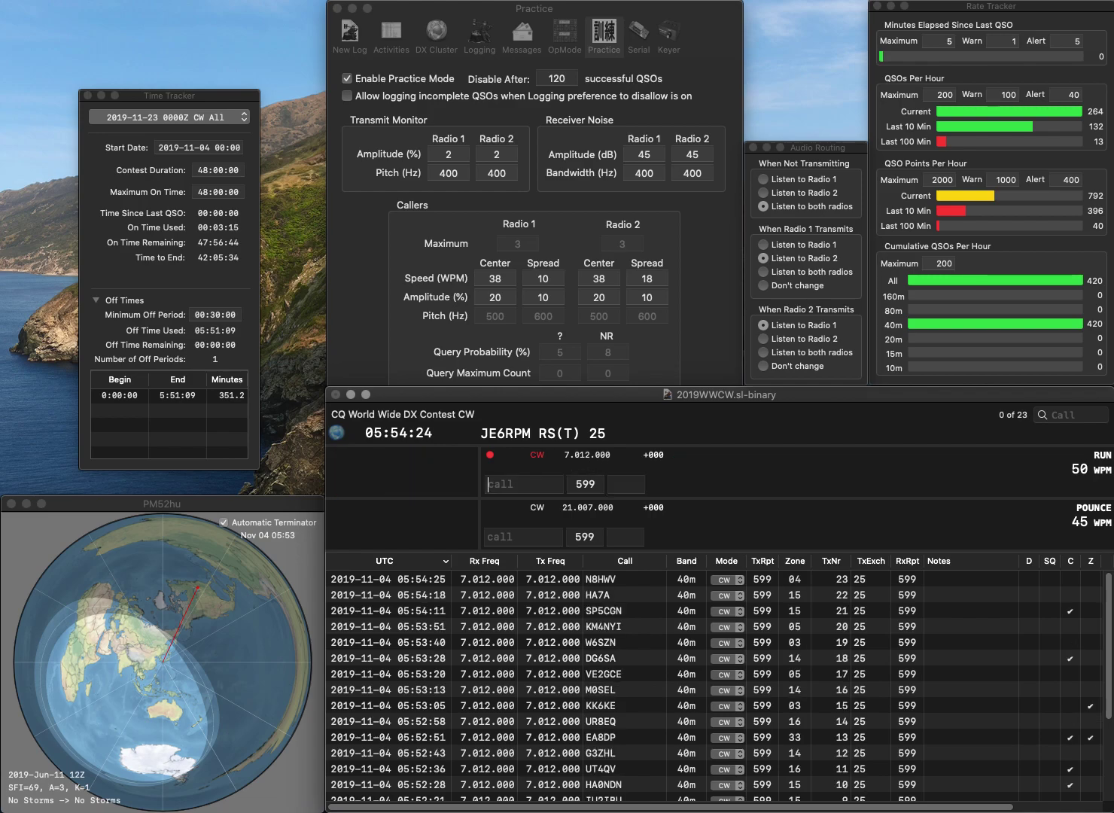
Log the 40m CW contacts with KK9A in zone 05 and WX7B in zone 03
text(KK9A)
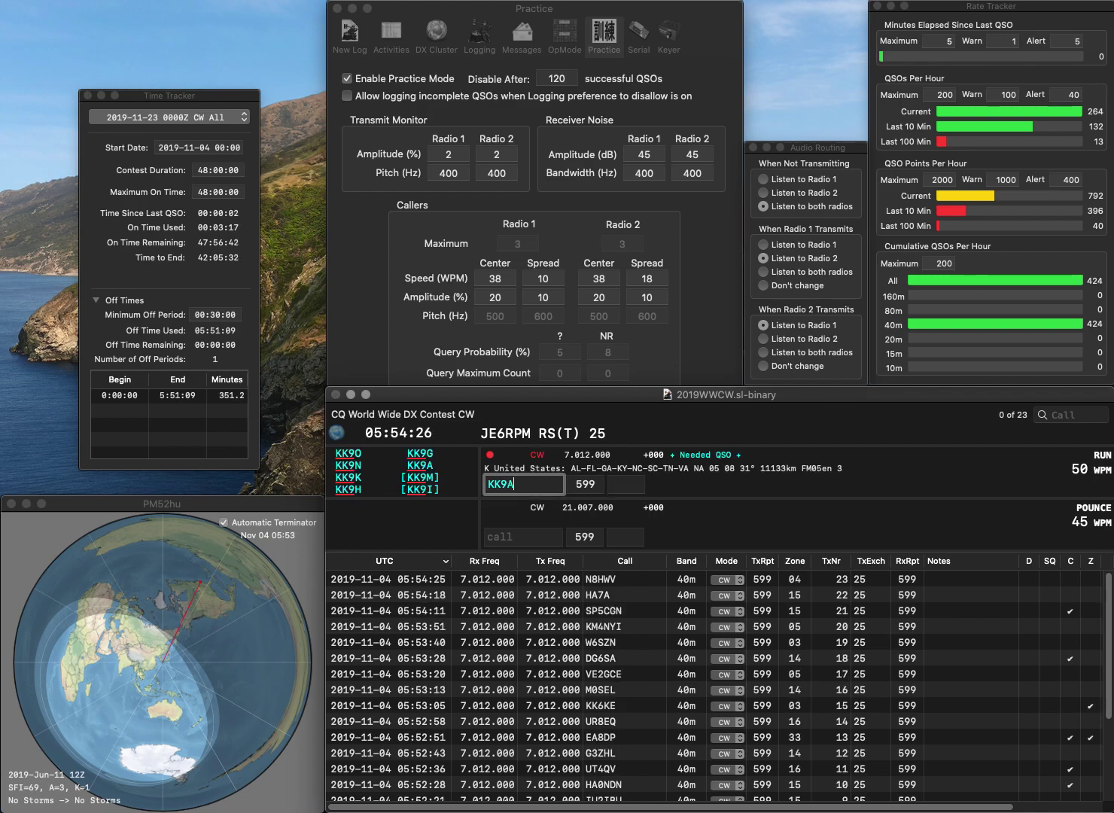
key(Return)
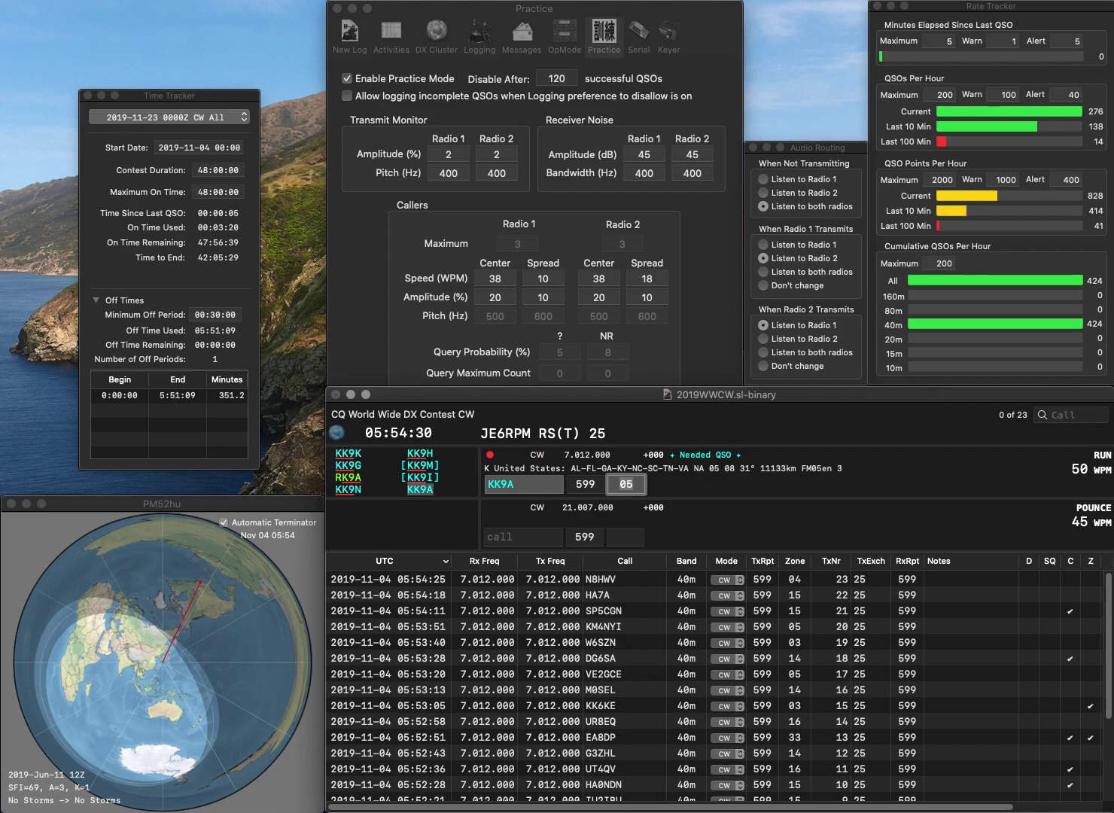
key(Return)
text(WX7B)
key(Return)
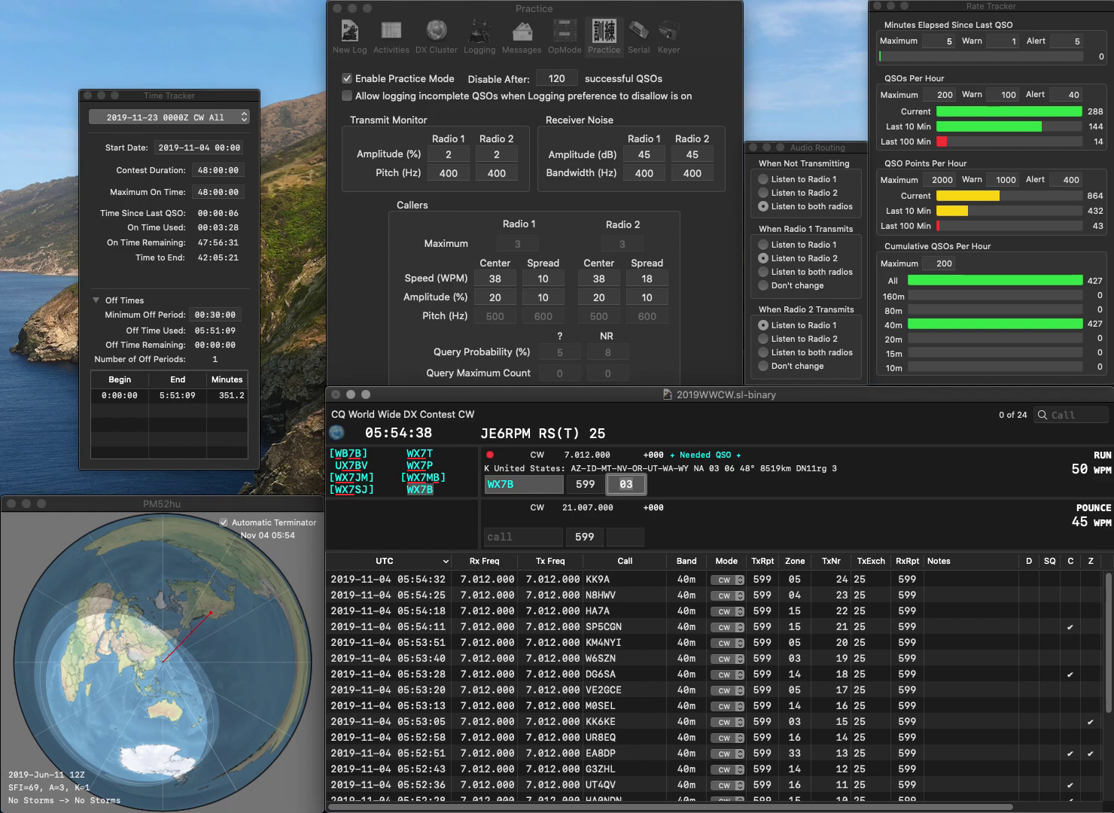
key(Return)
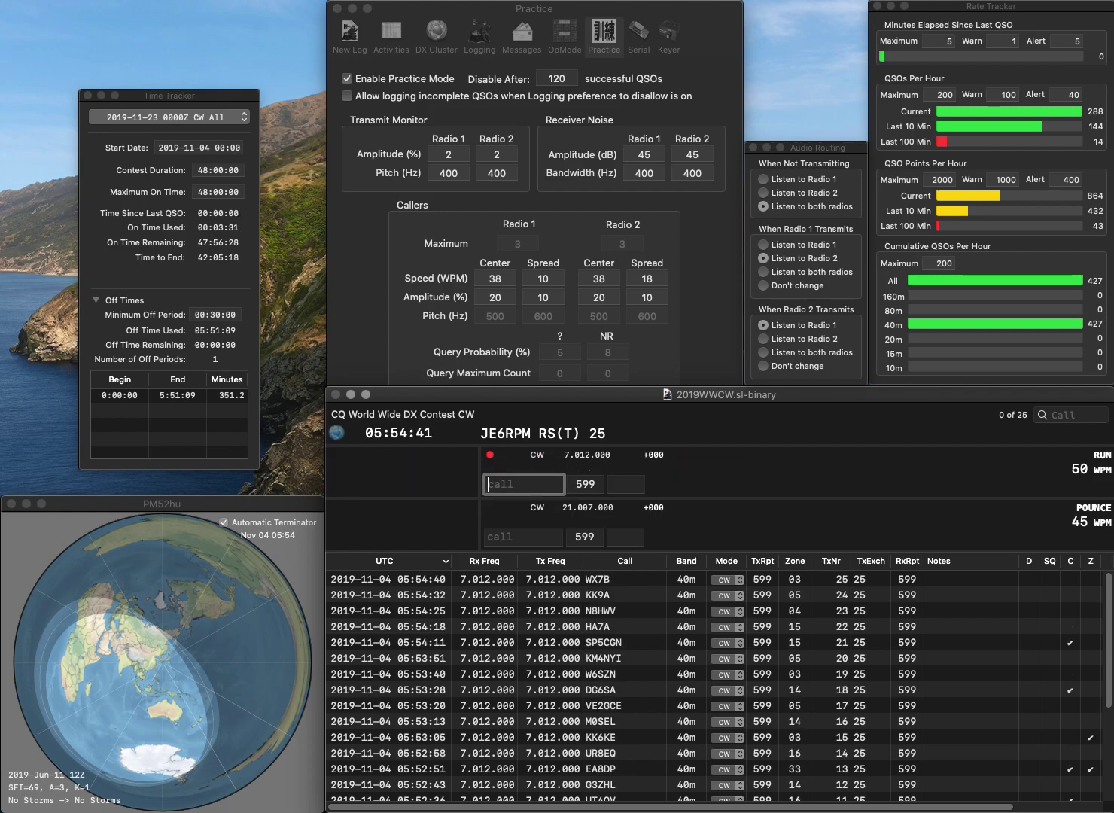
Log the 40m CW contacts with AK4LL in zone 05 and F3PZ in zone 14
text(AK4LL)
key(space)
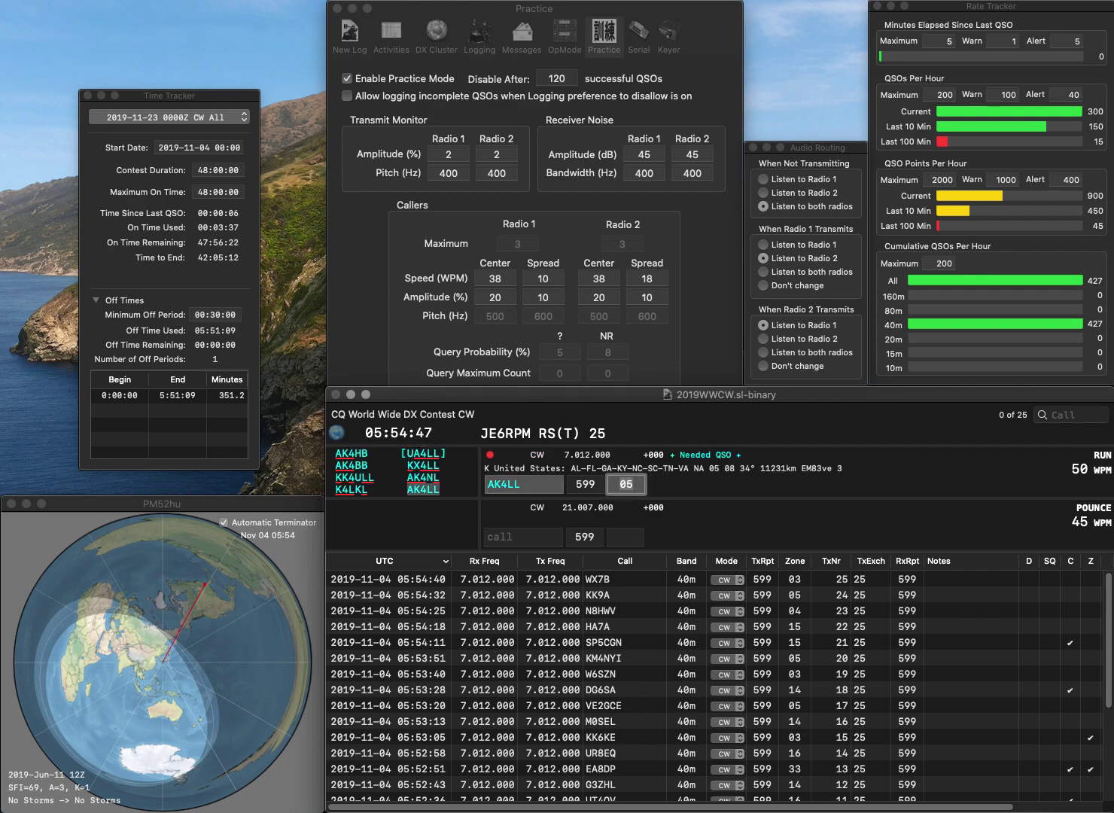
key(Return)
text(F3PZ)
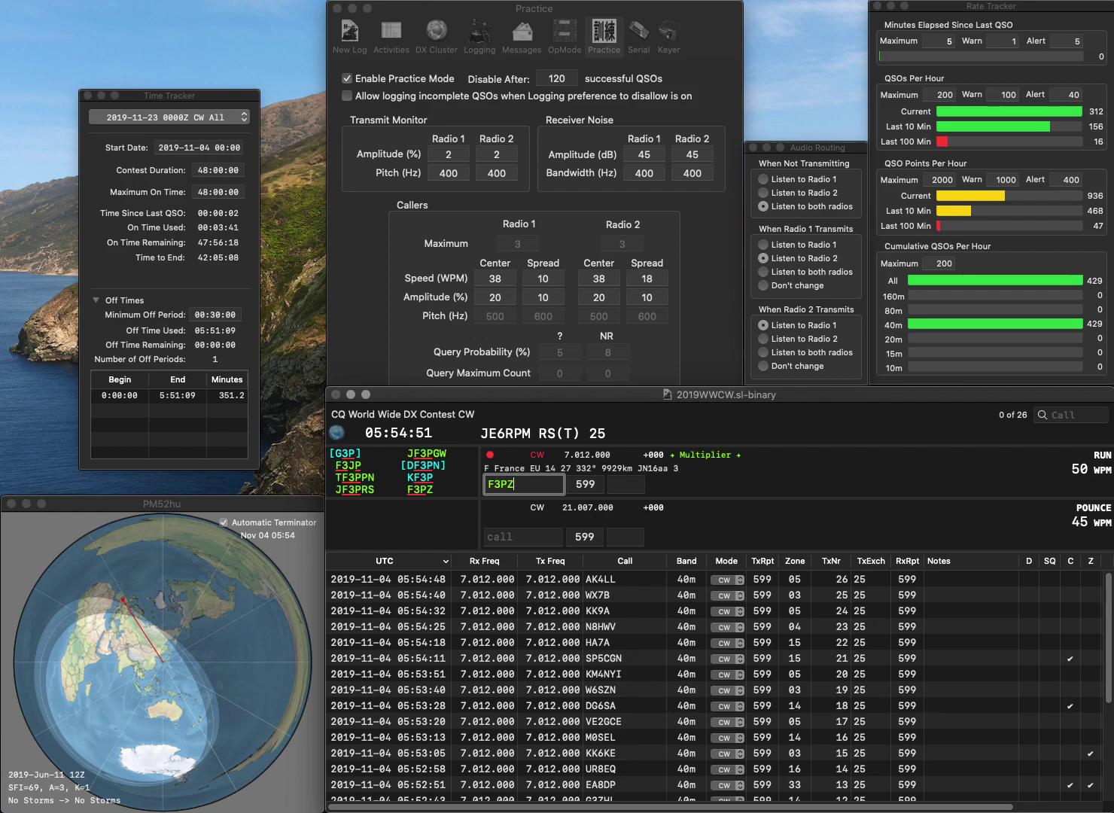
key(Tab)
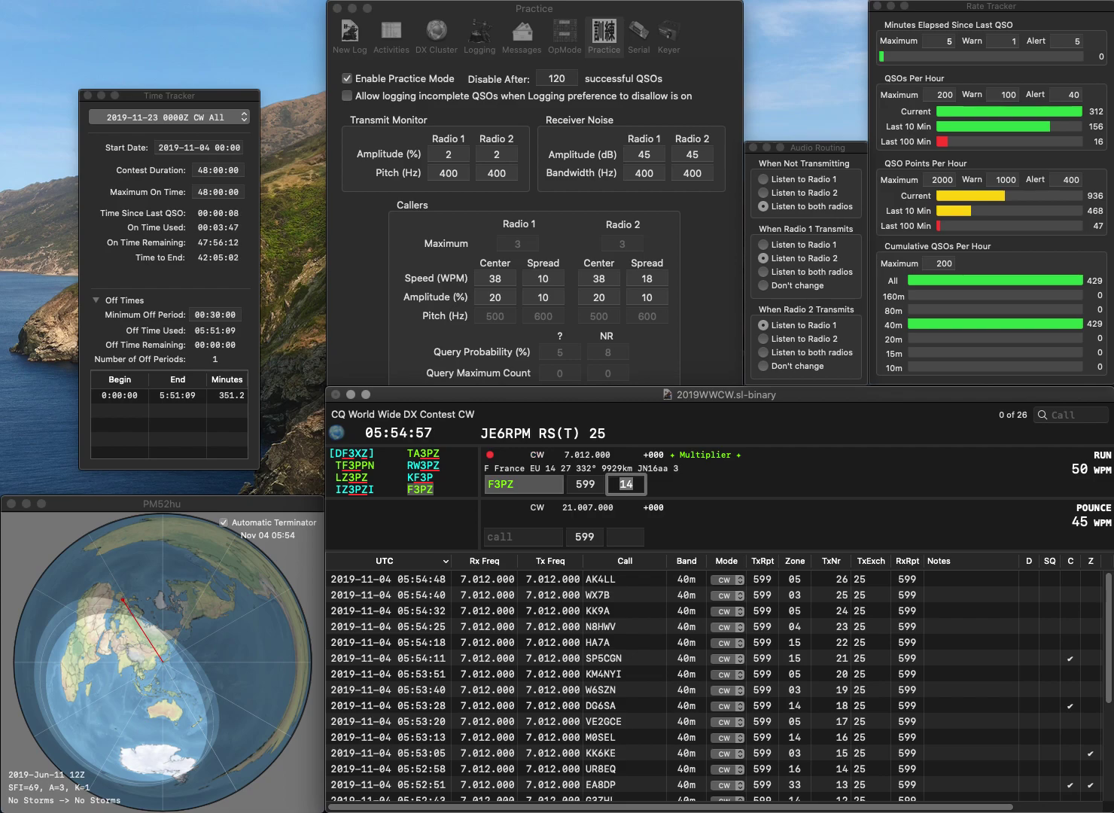
key(Return)
text(VE3QN)
key(Tab)
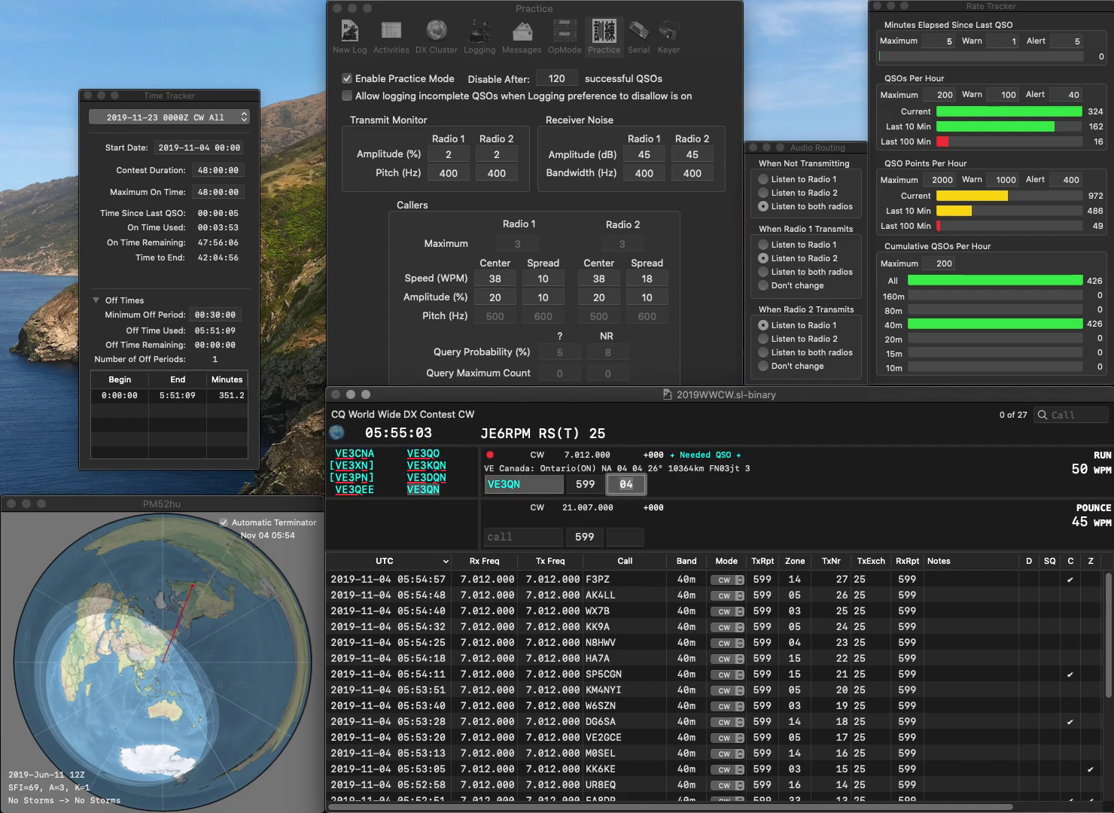
key(Return)
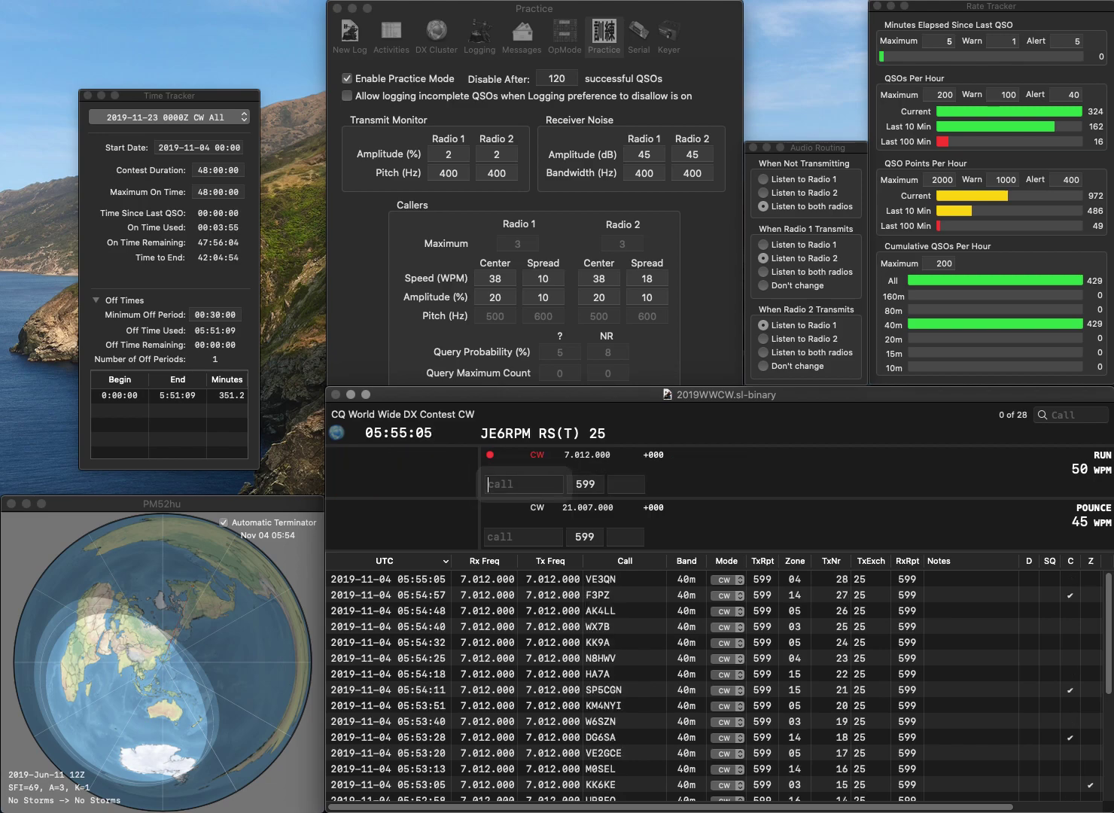
text(AE7S)
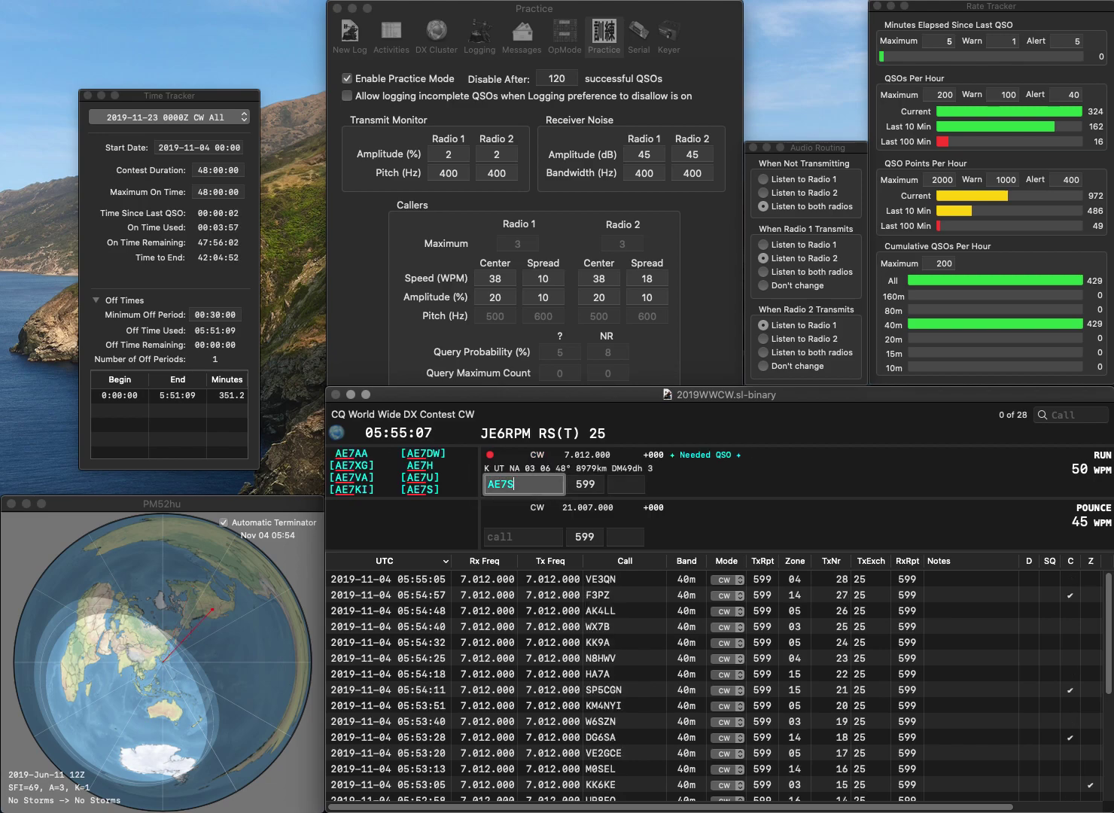
key(Tab)
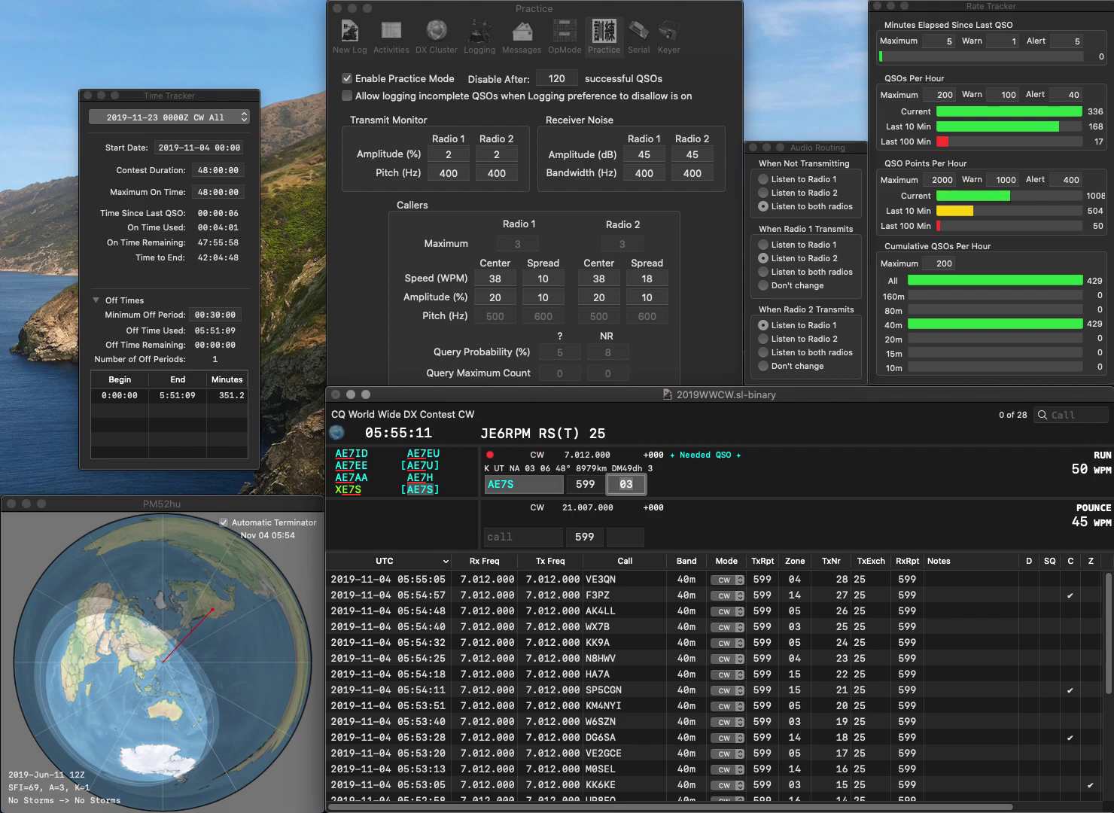
key(Return)
Log the run-radio contact with P40LE in zone 09, correcting the call's second character to 4 during entry
text(PV0LE)
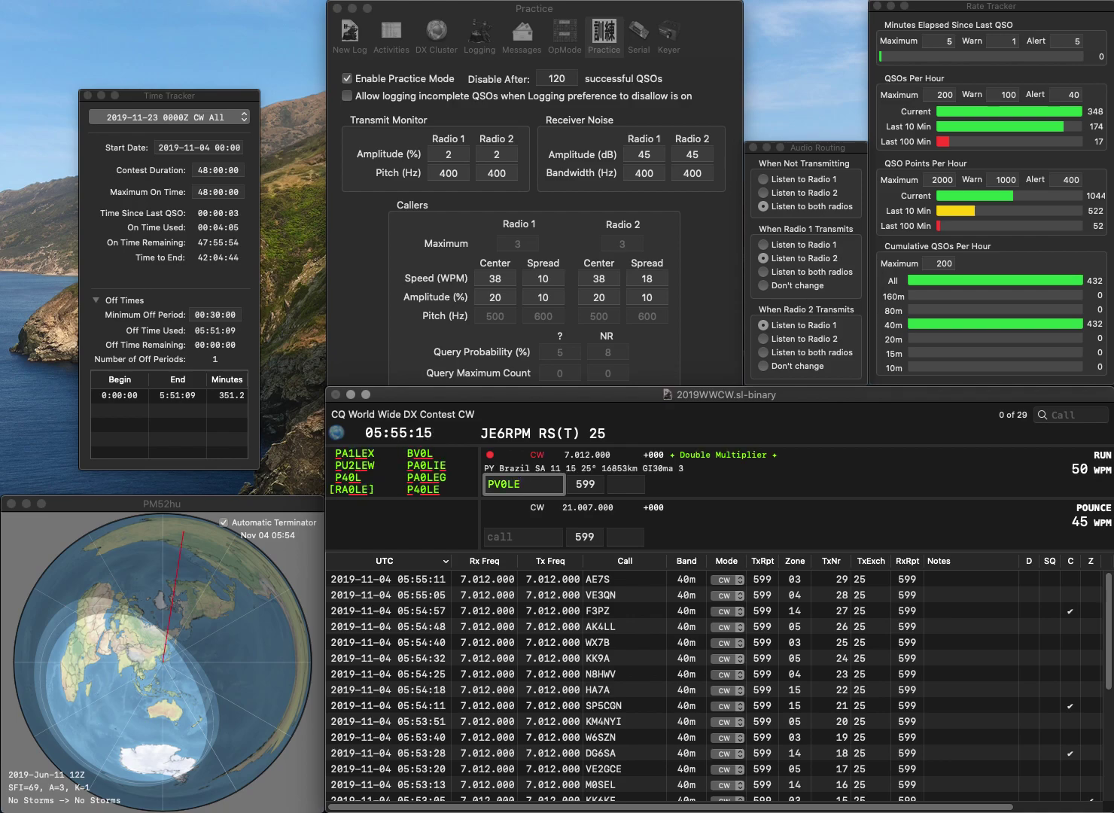
text(4)
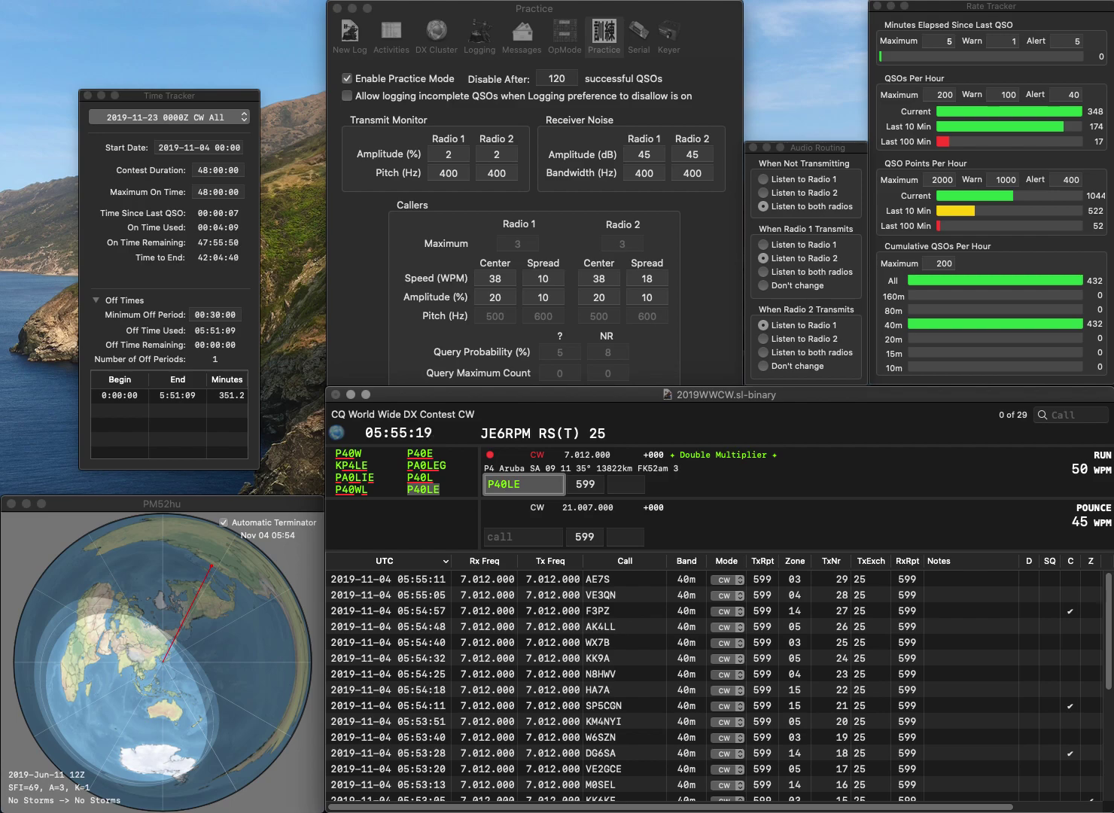
key(Tab)
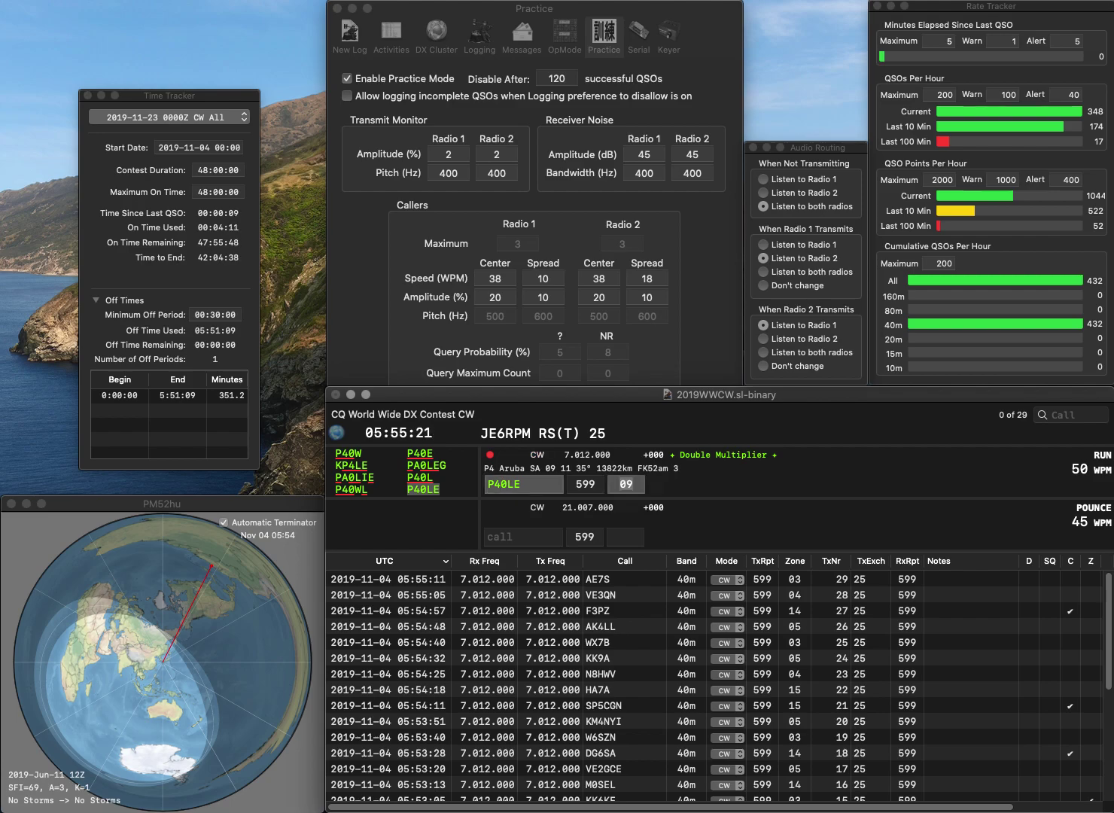
key(Return)
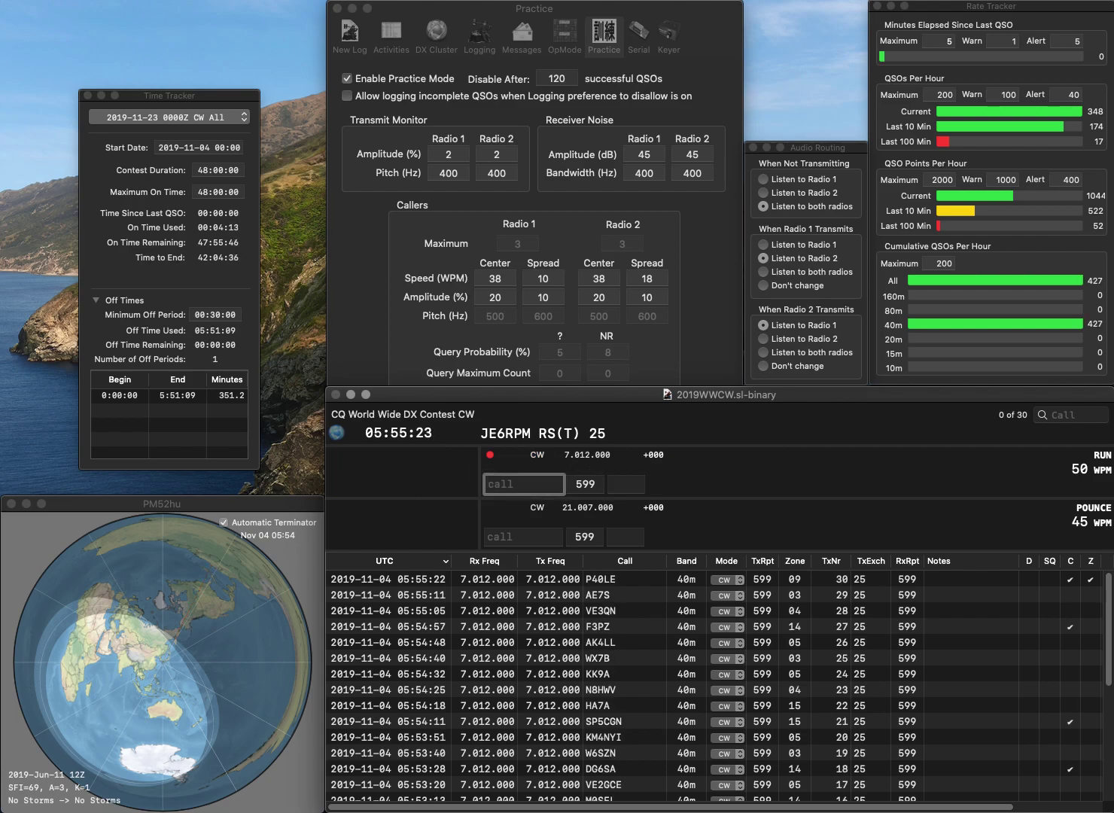
Log the 40m CW contacts with OK2BLD in zone 15 and RA1QQ in zone 16
text(OK2)
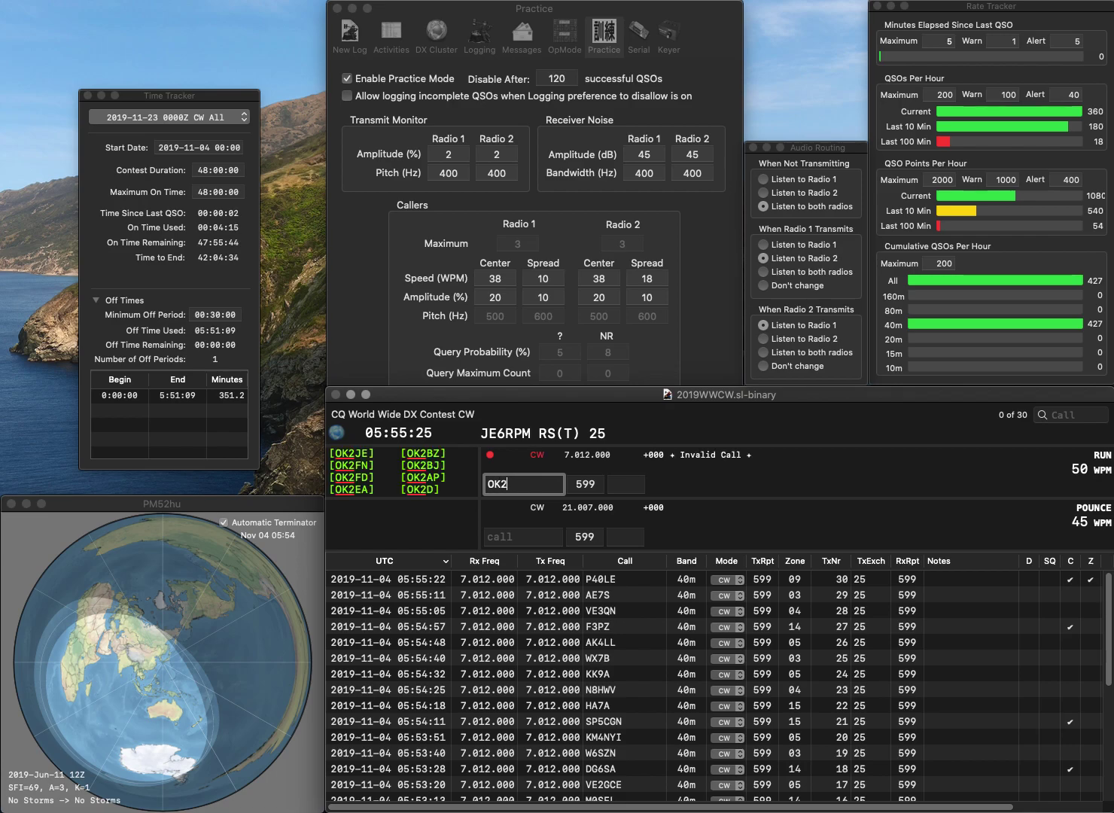
text(BLD)
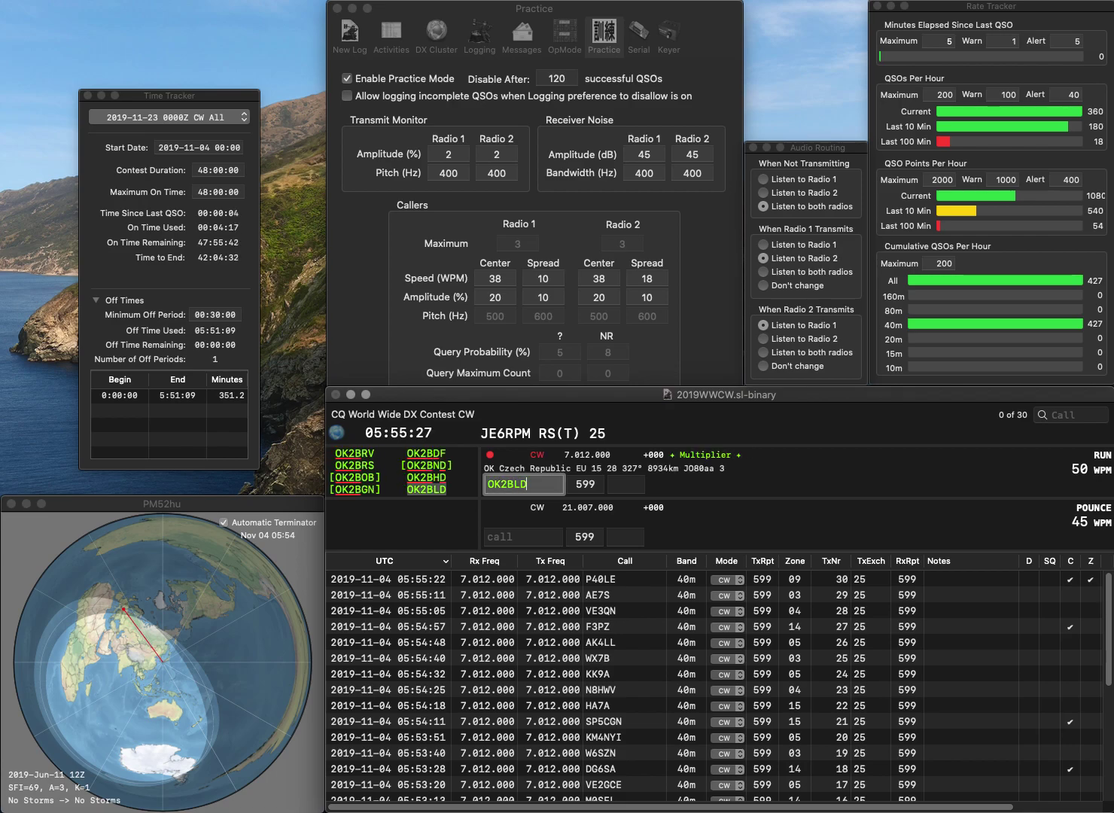
key(Tab)
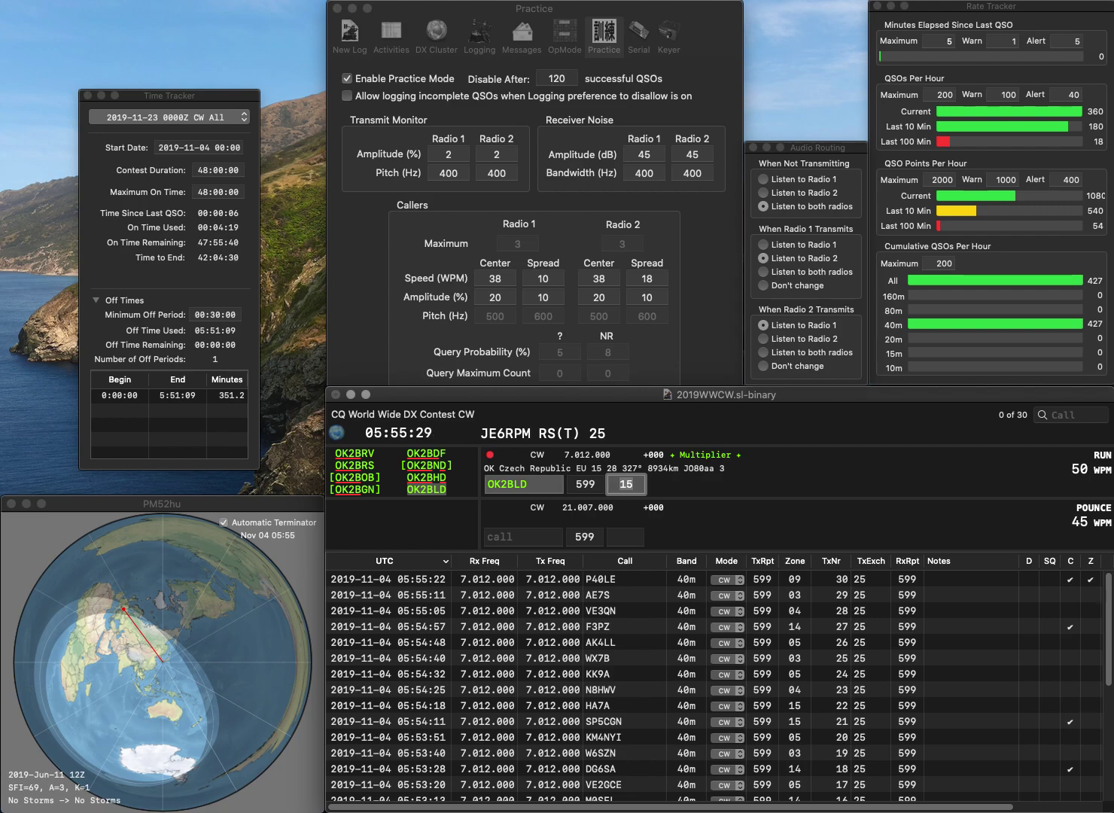
key(Return)
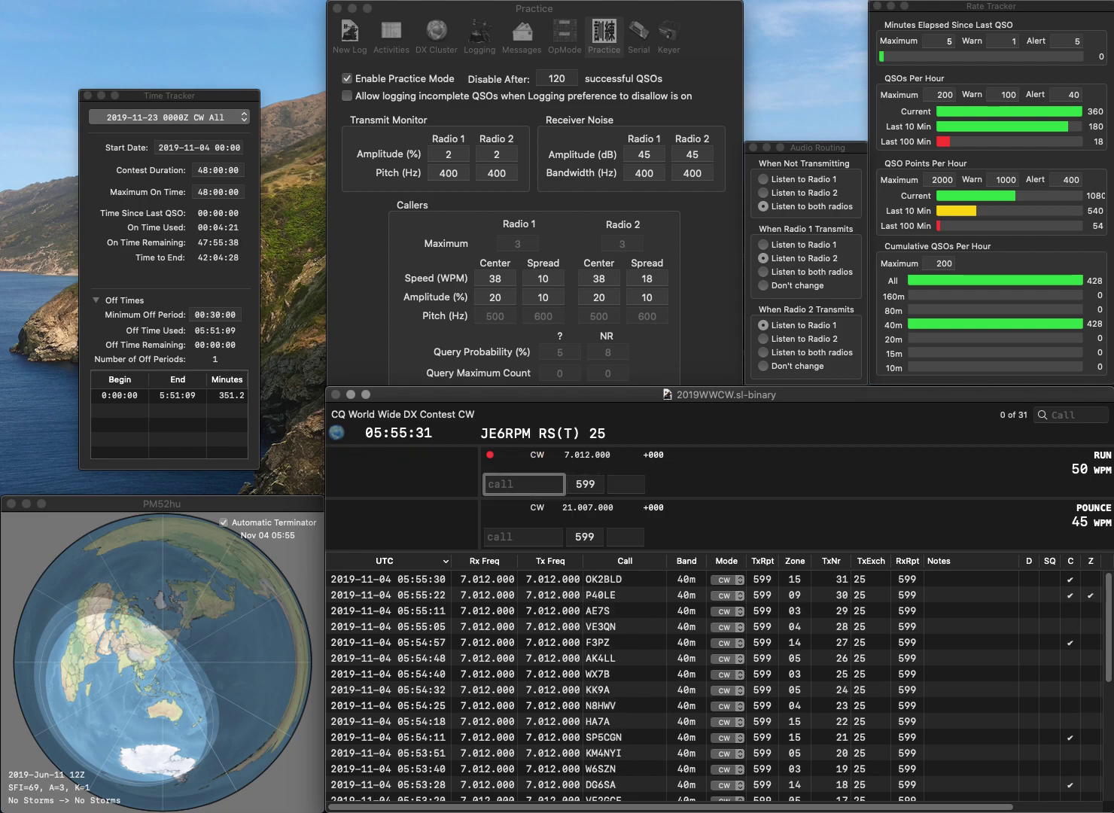
text(RA1)
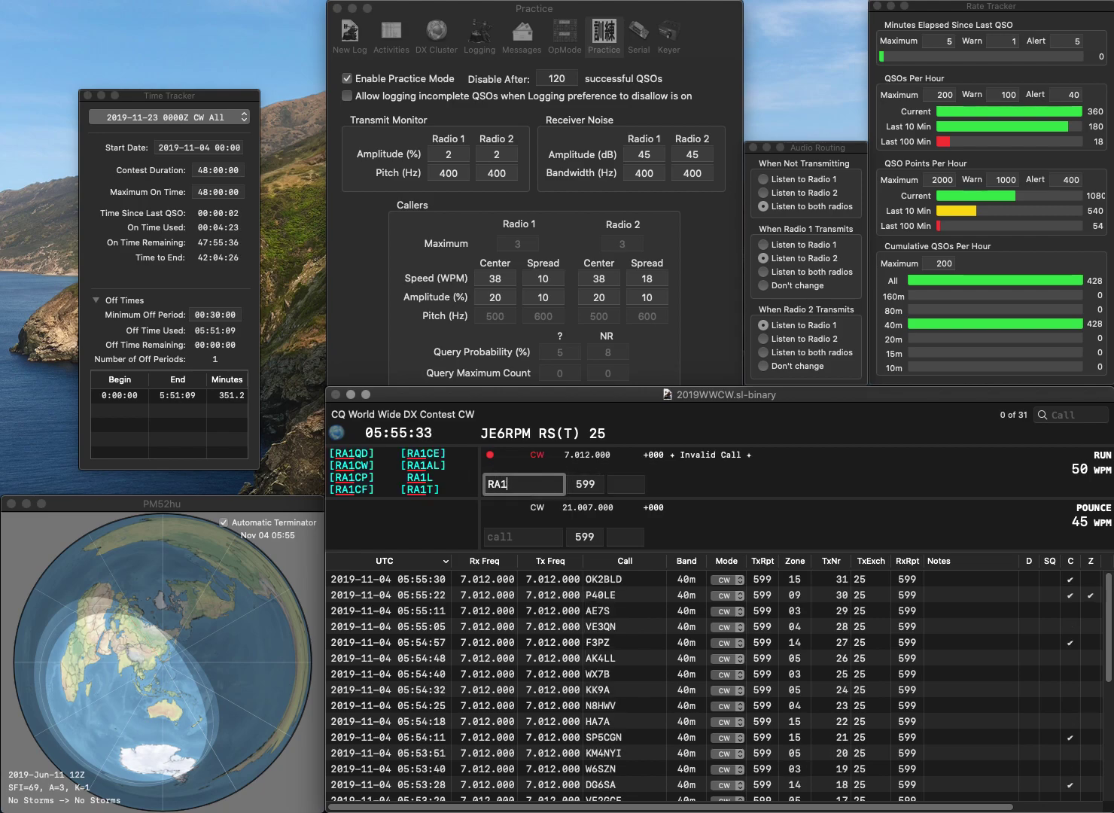
text(QQ)
key(space)
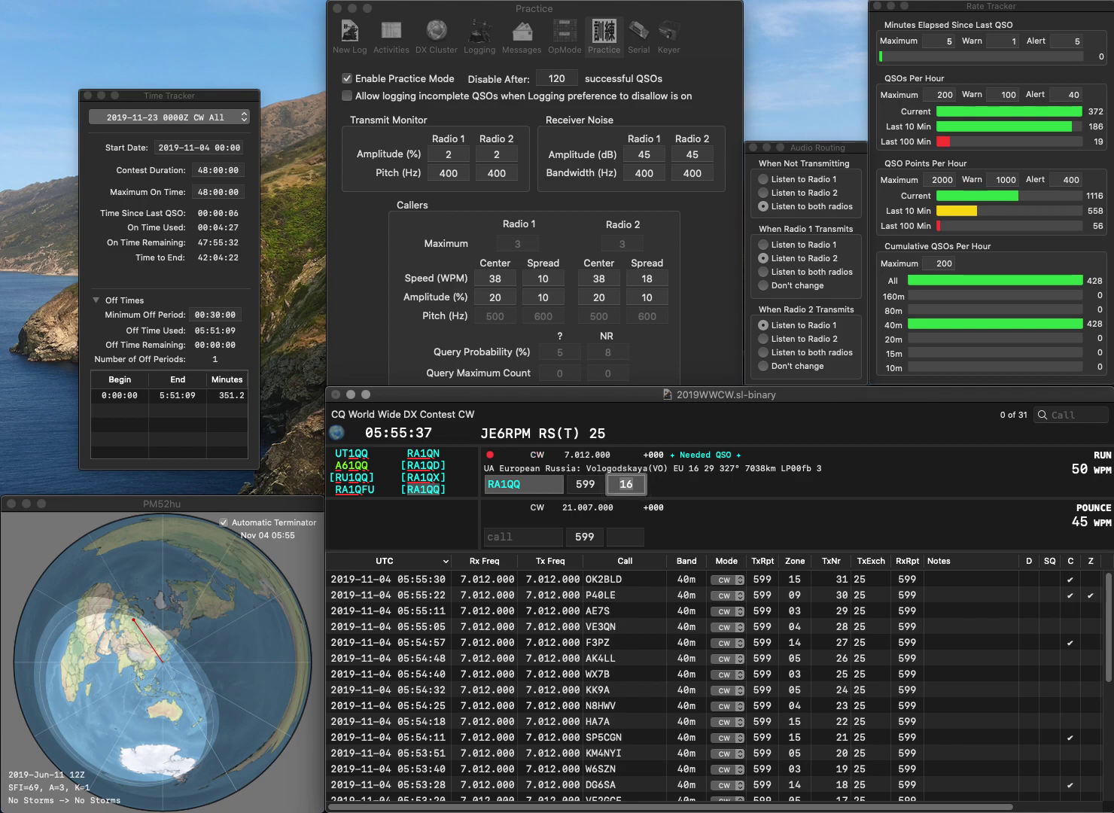
key(Return)
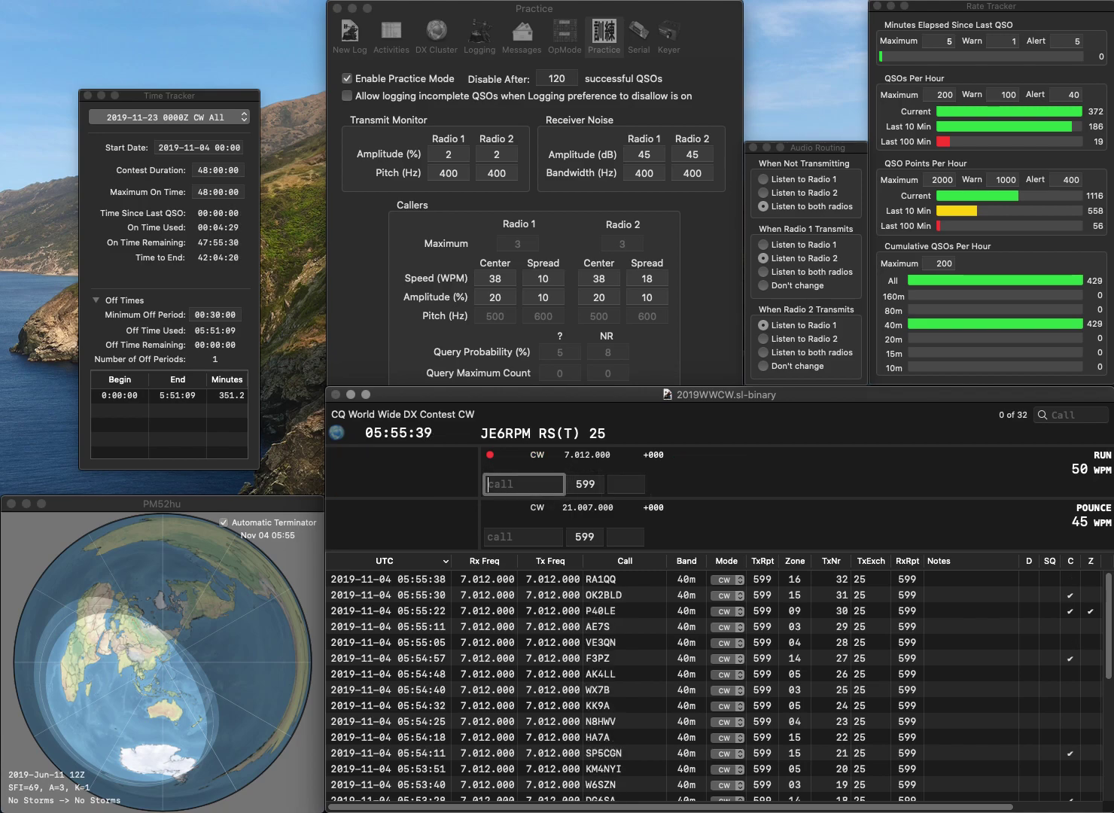
text(W6DAR)
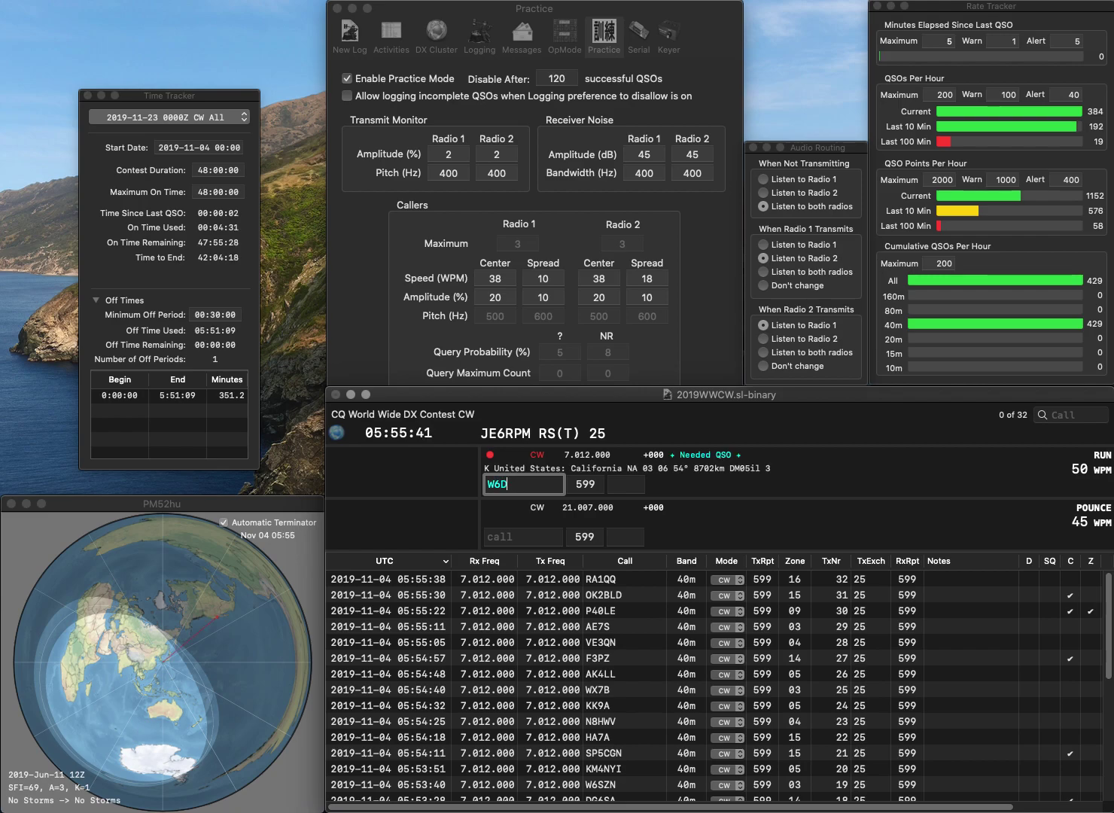
key(space)
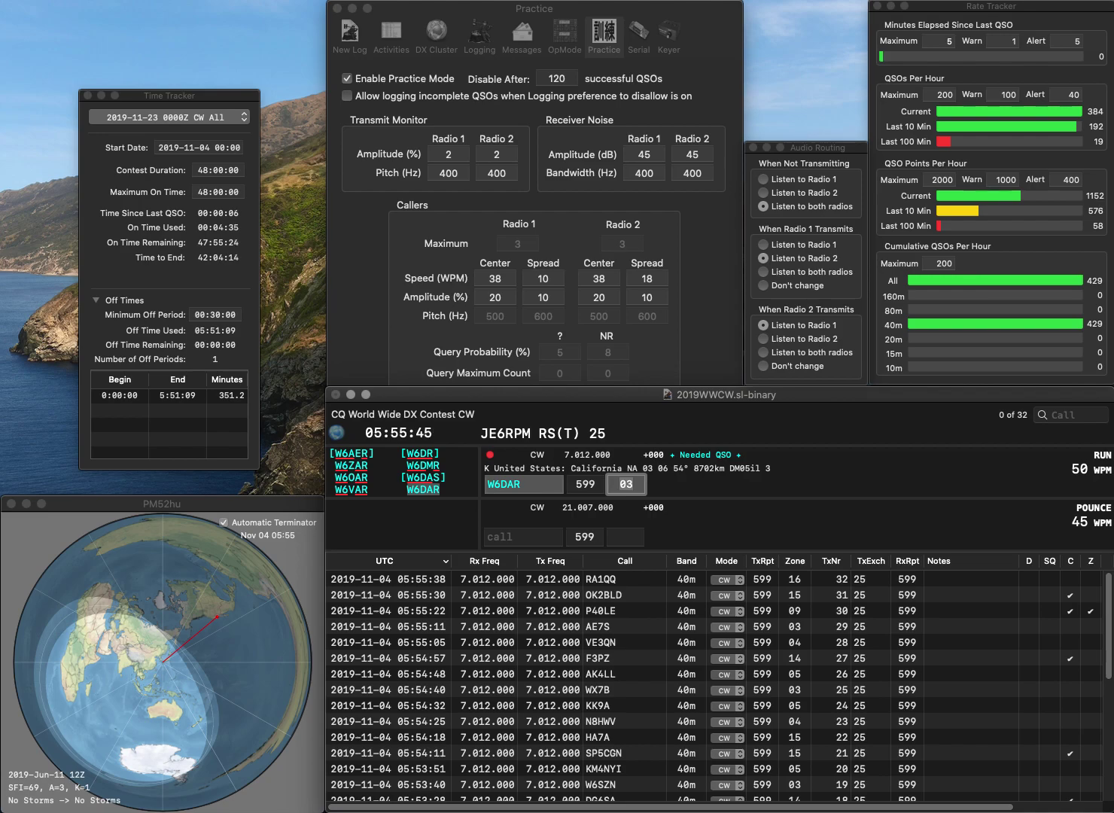
key(Return)
text(OL9R)
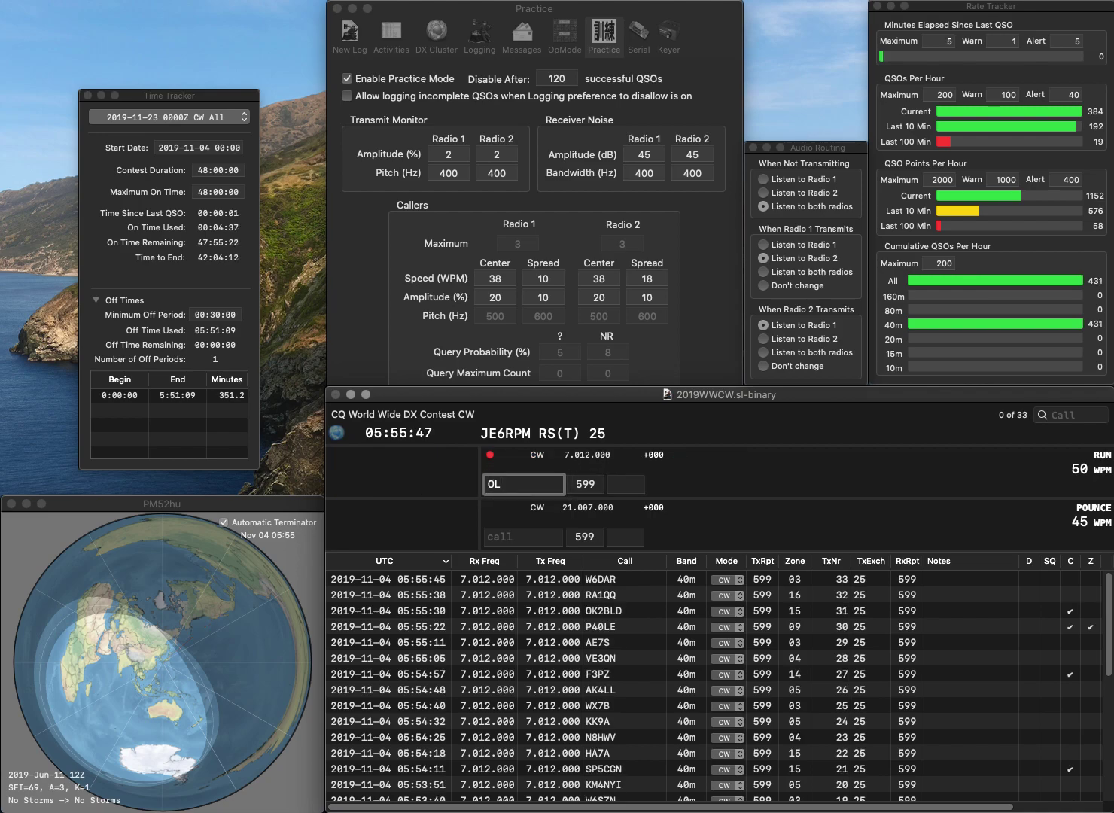
key(Return)
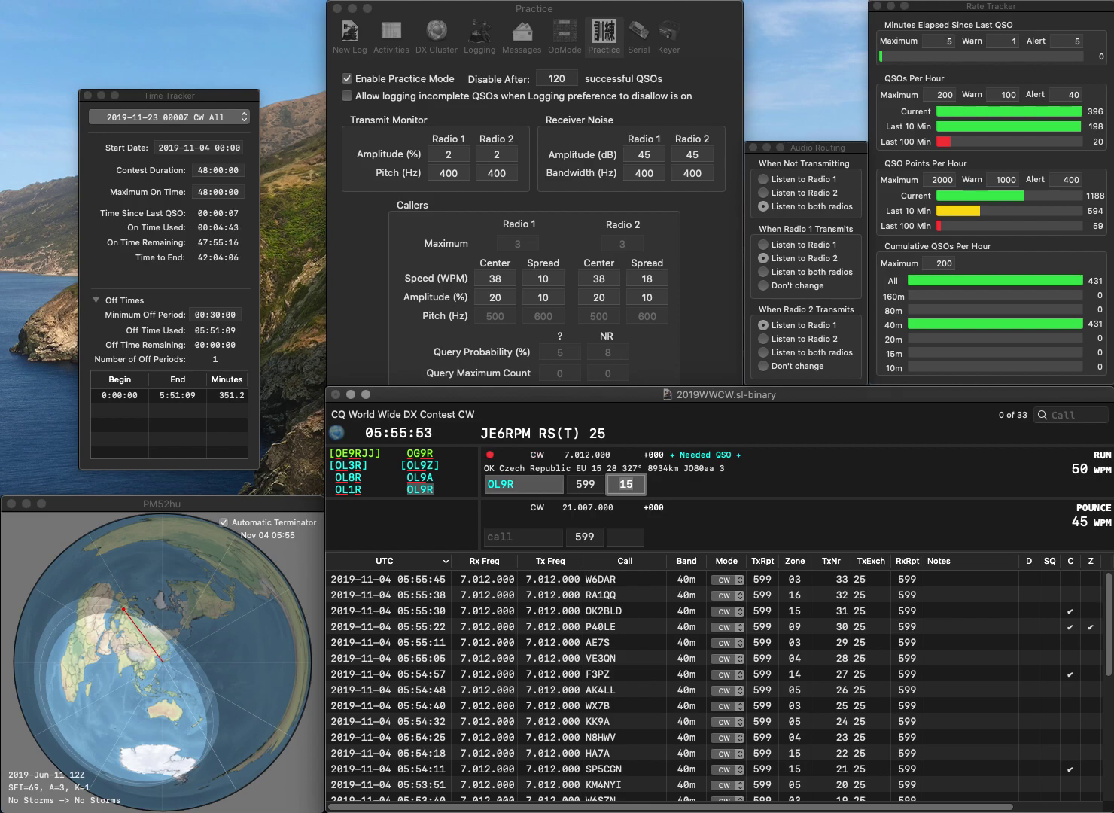
key(Return)
text(KA)
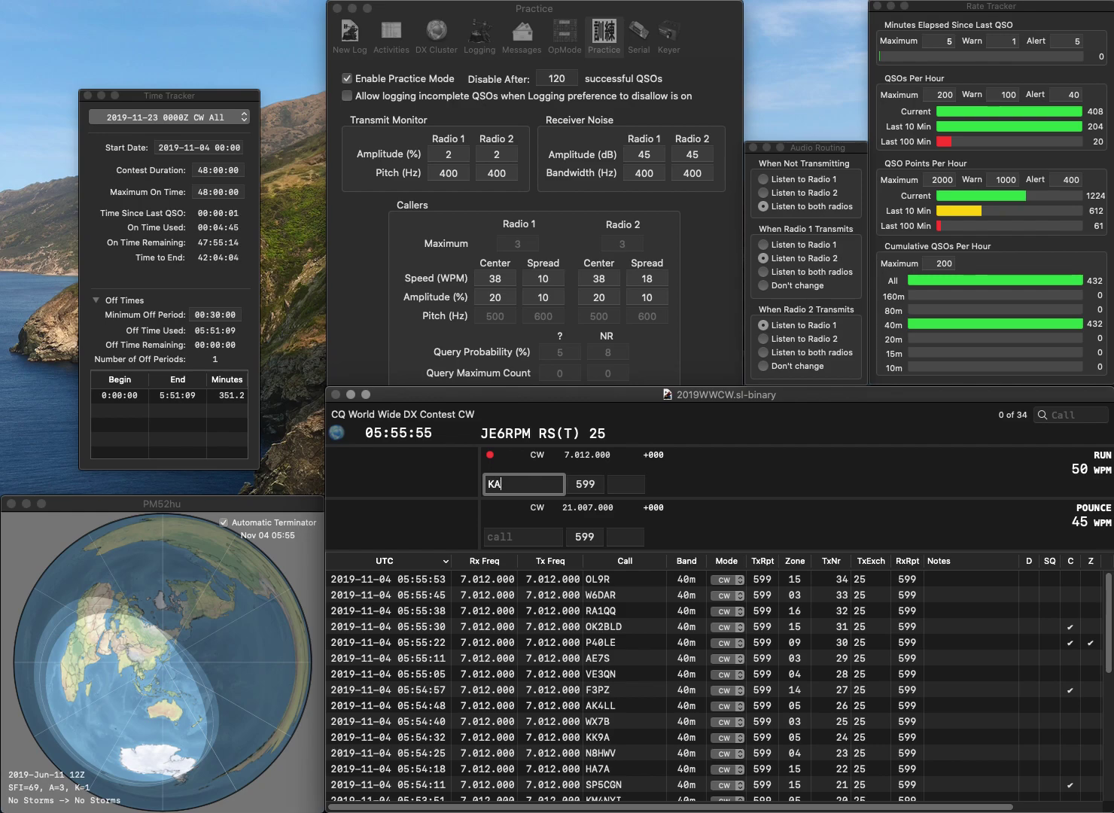
text(8ACM)
key(space)
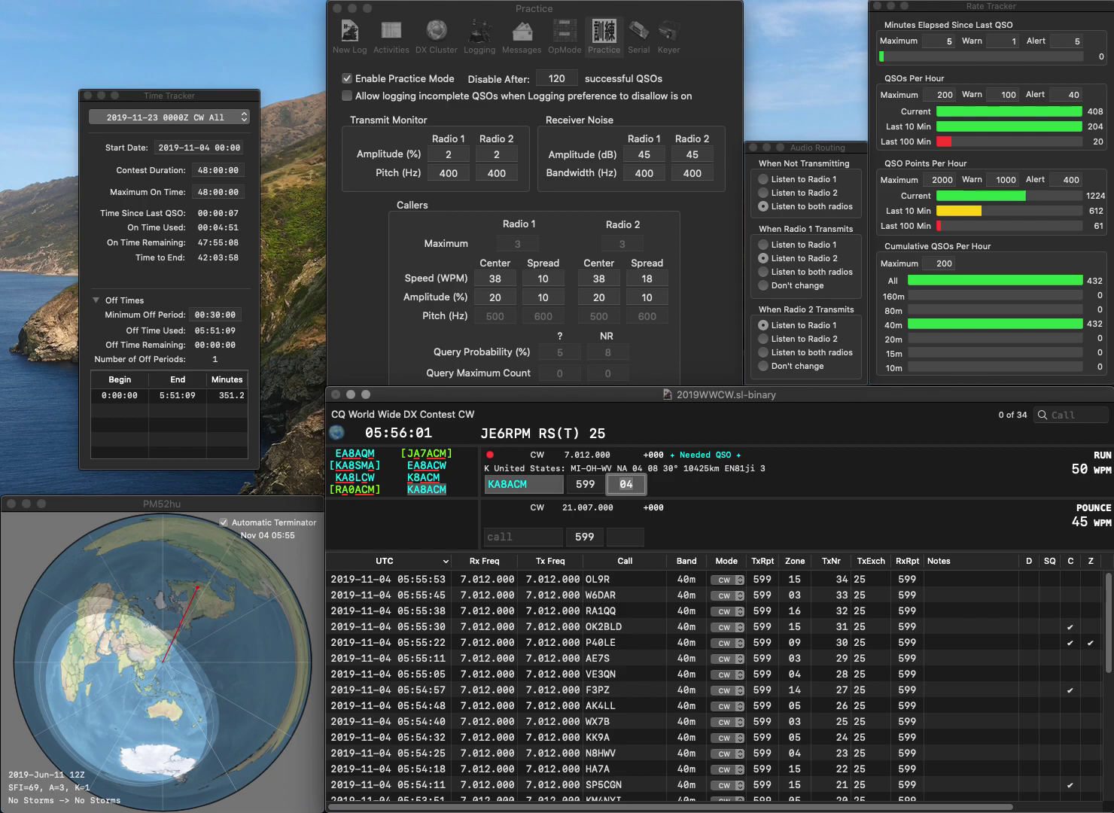
key(Return)
text(RO1M)
key(Return)
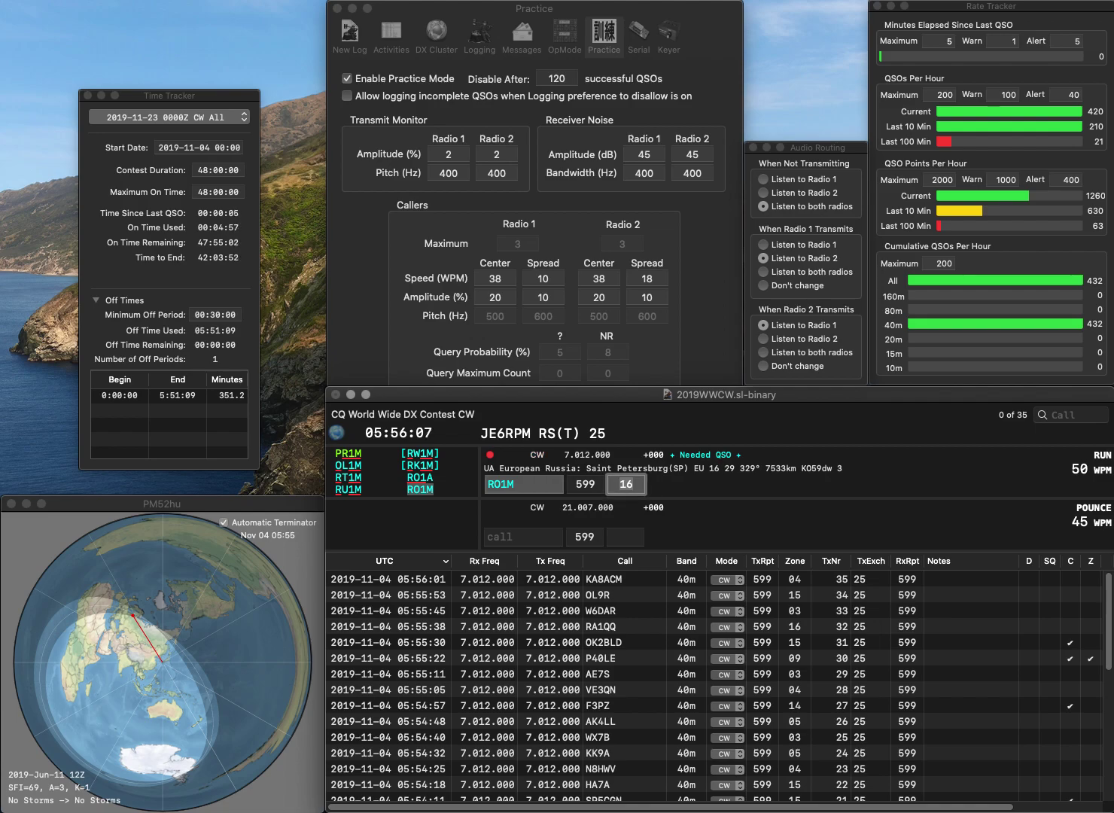
key(Return)
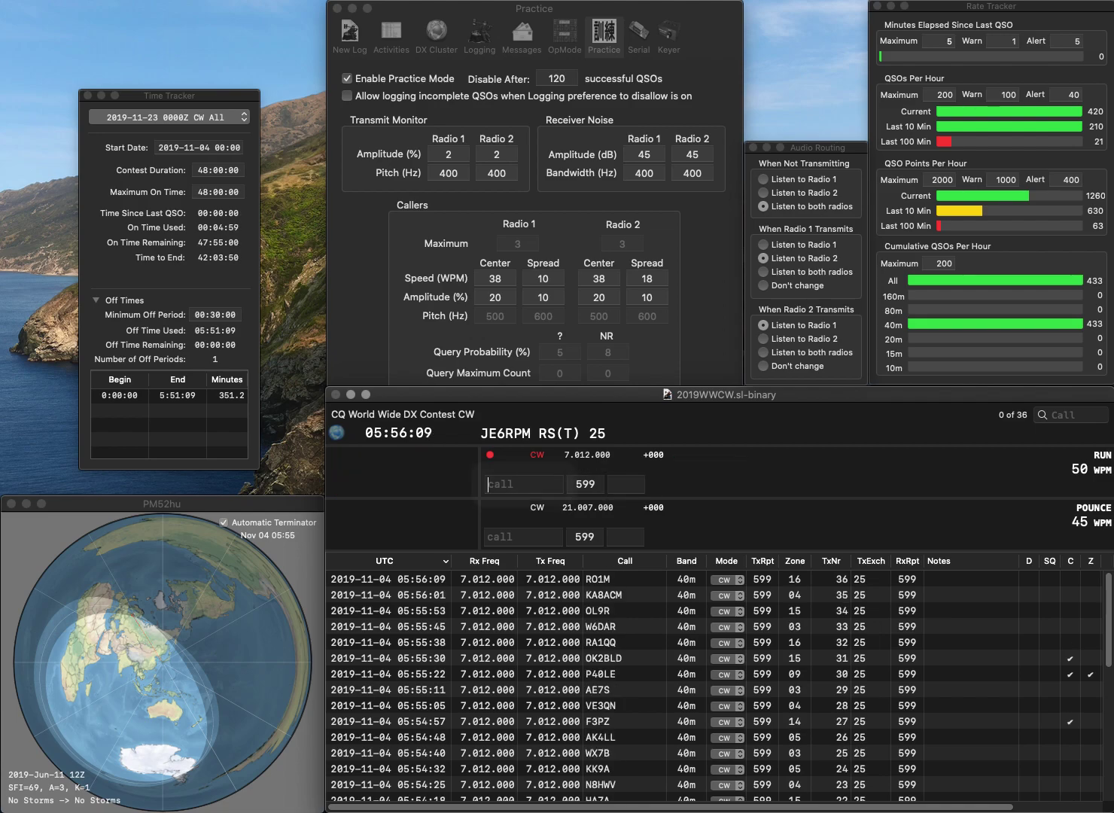
text(UZ)
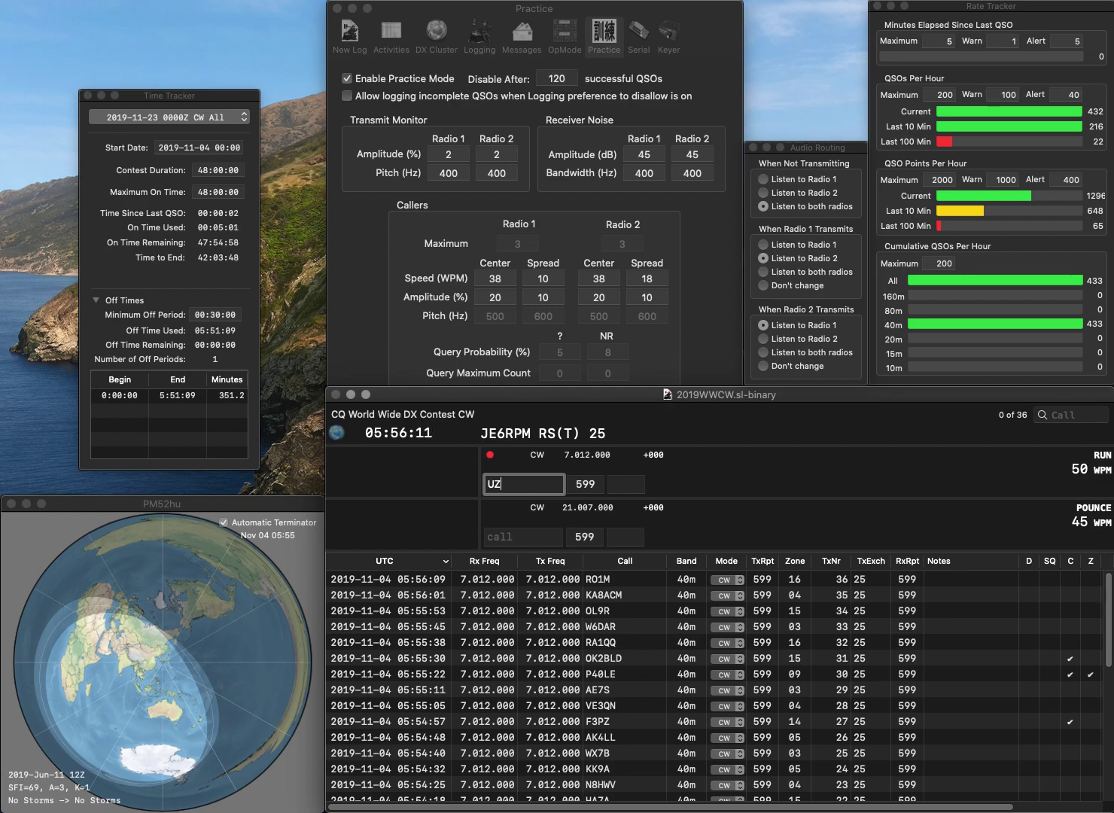
text(0U)
key(Return)
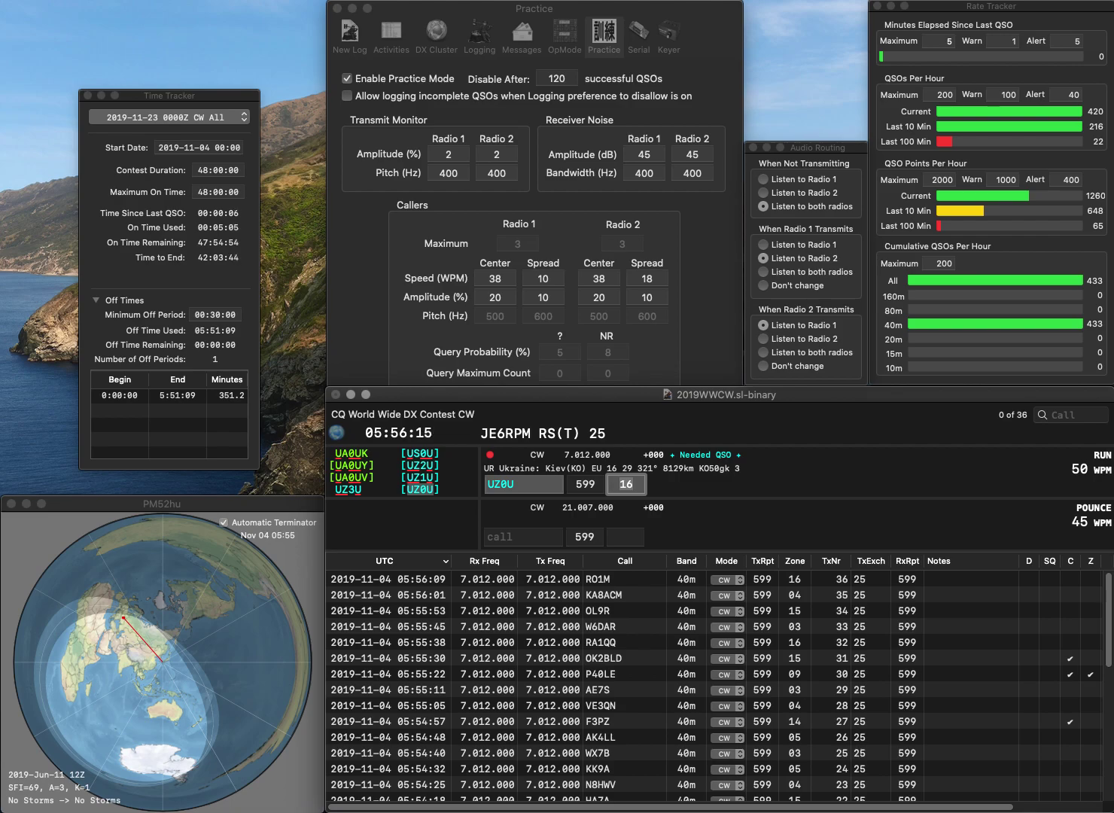
key(Return)
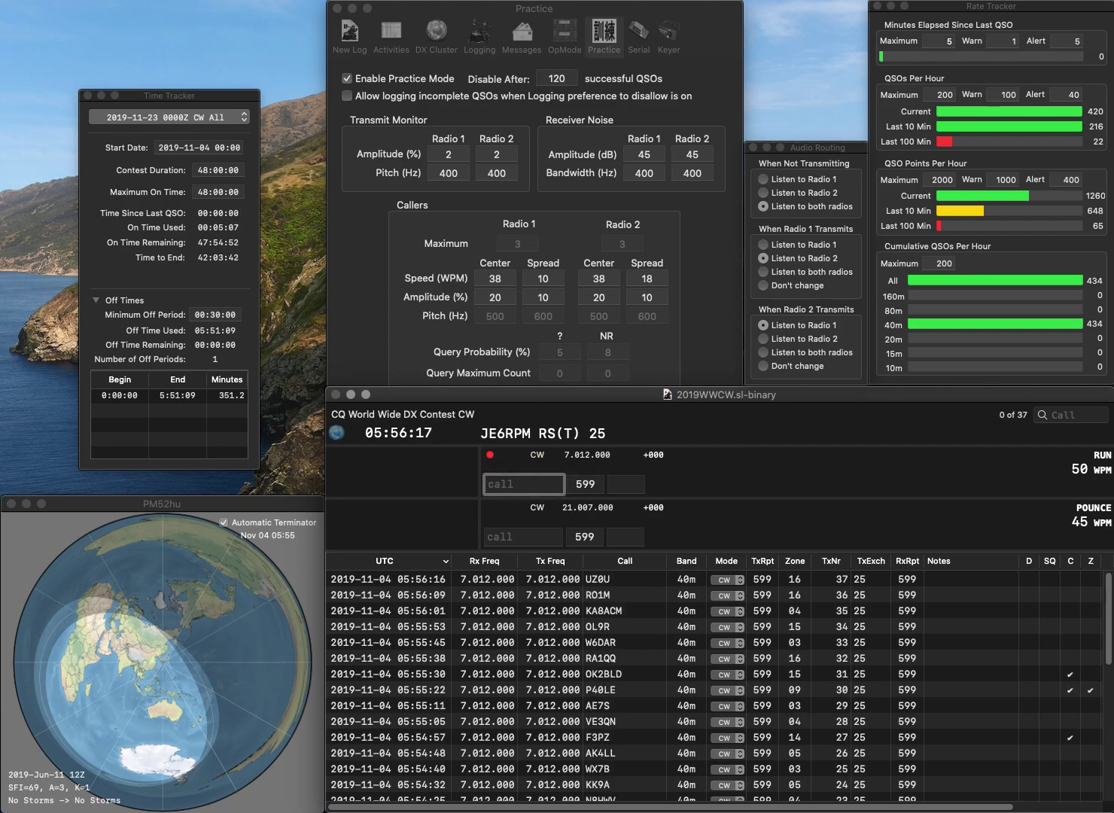
text(W3BKR)
key(space)
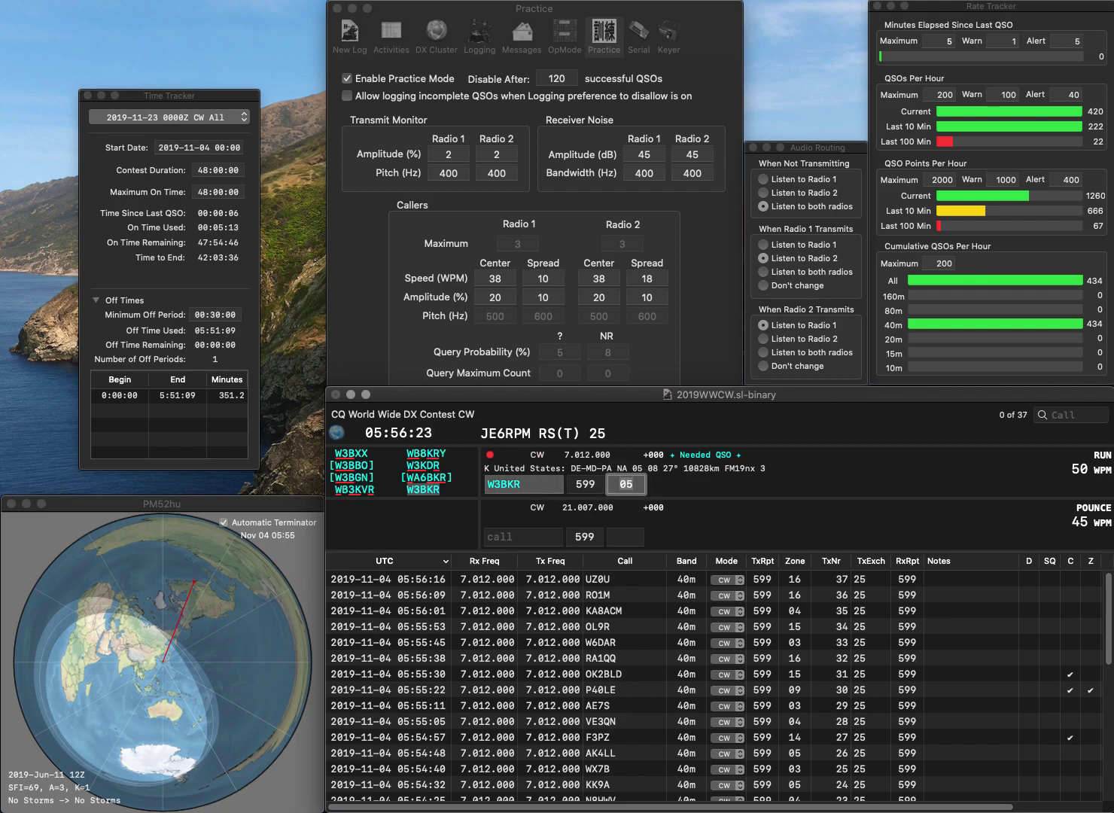
key(Return)
text(K)
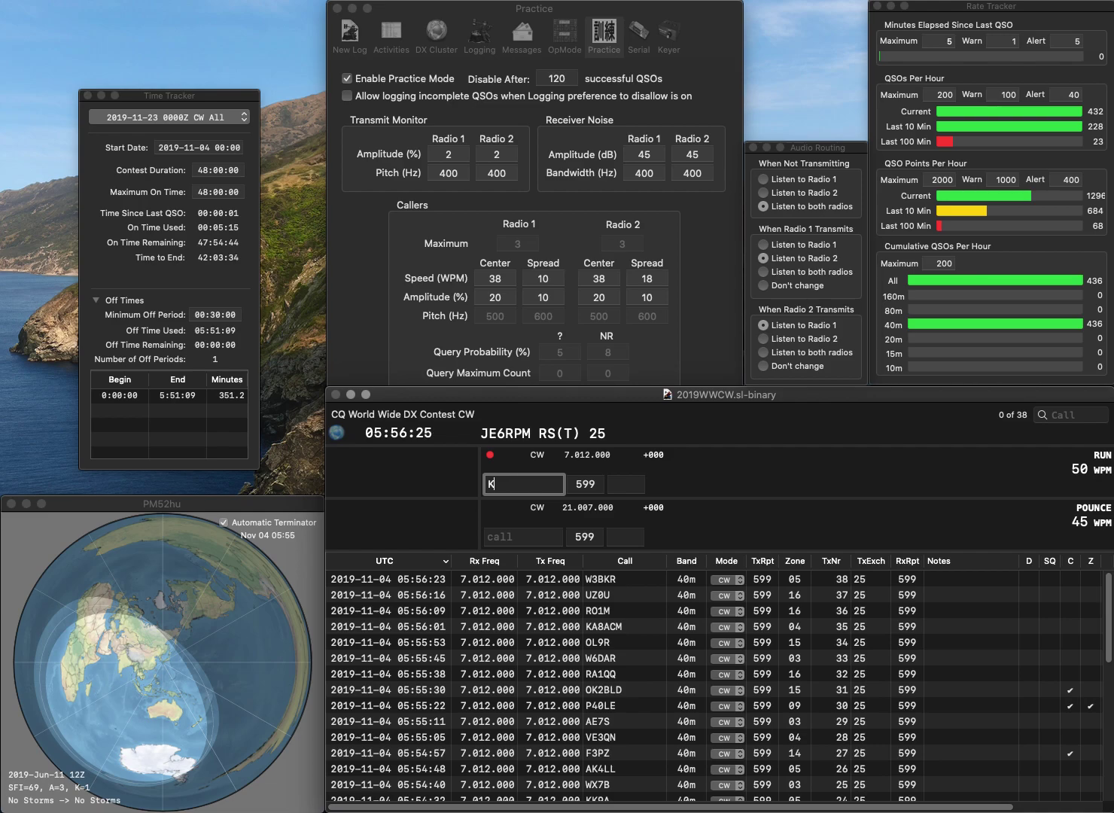
text(5)
key(BackSpace)
text(5ZD)
key(space)
key(shift+Tab)
key(BackSpace)
text(G)
key(space)
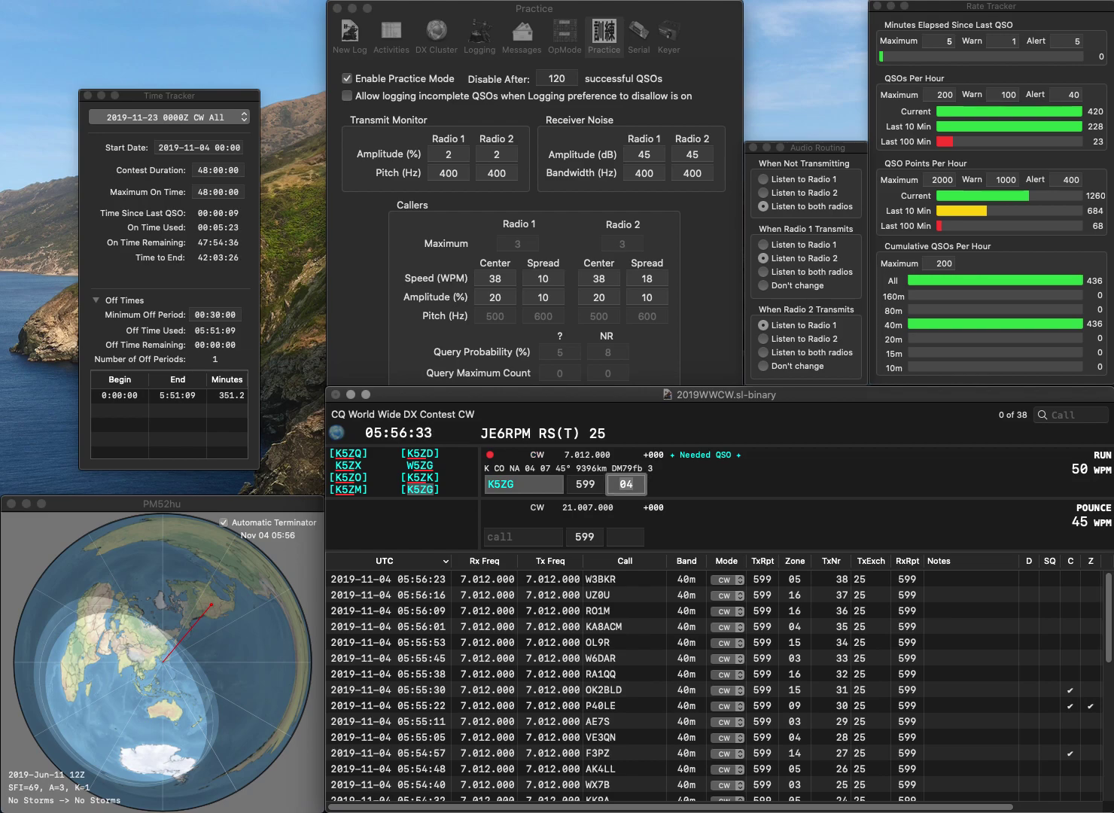
key(Return)
text(KL7)
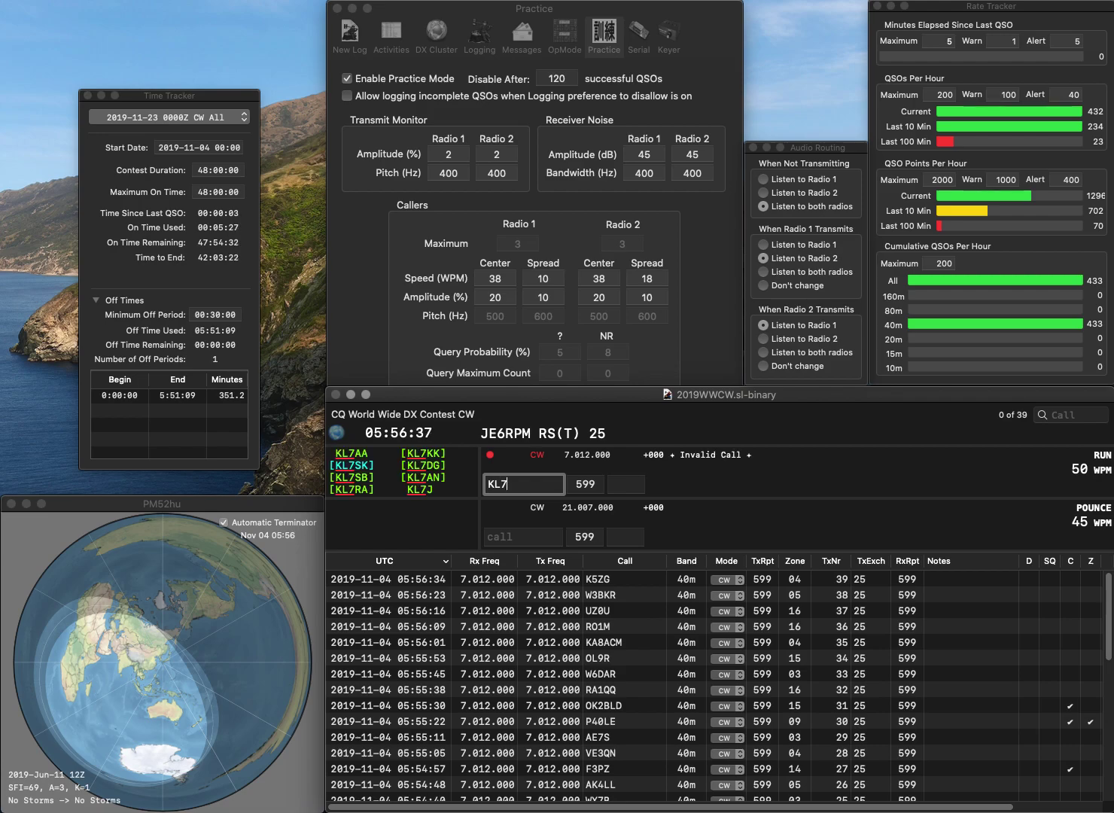
text(RA)
key(Tab)
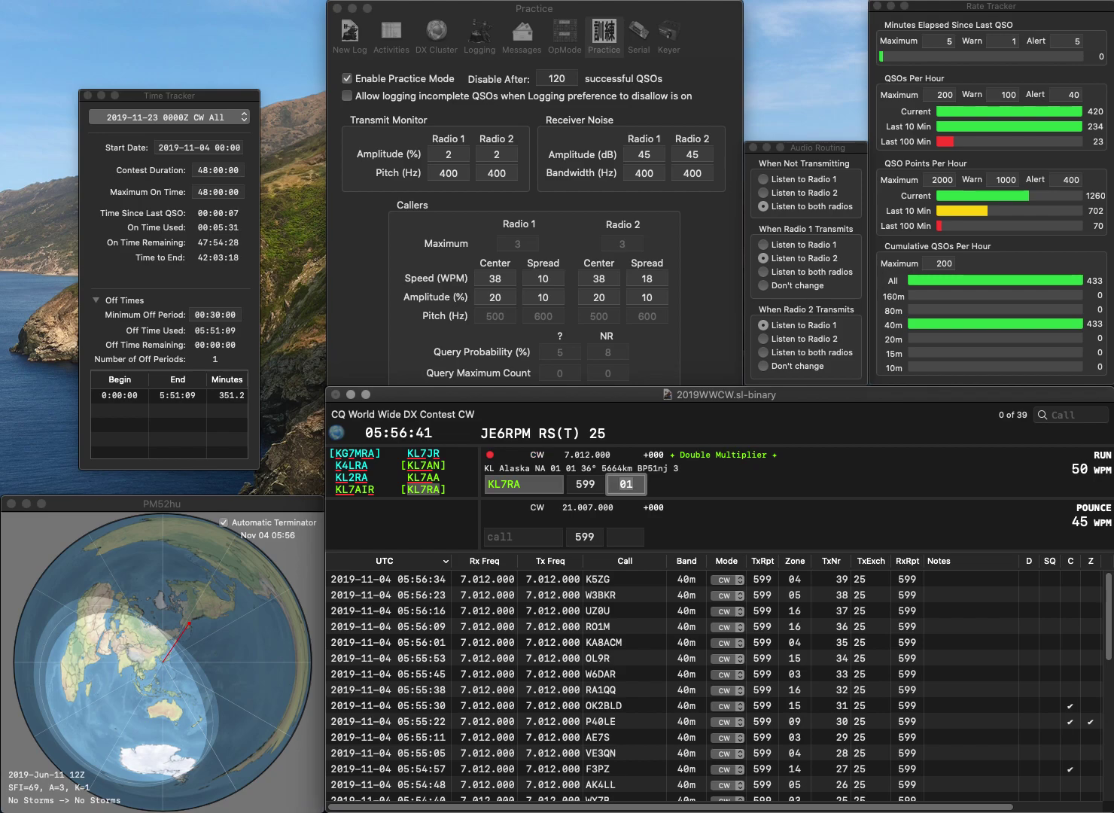
key(Return)
text(KE4)
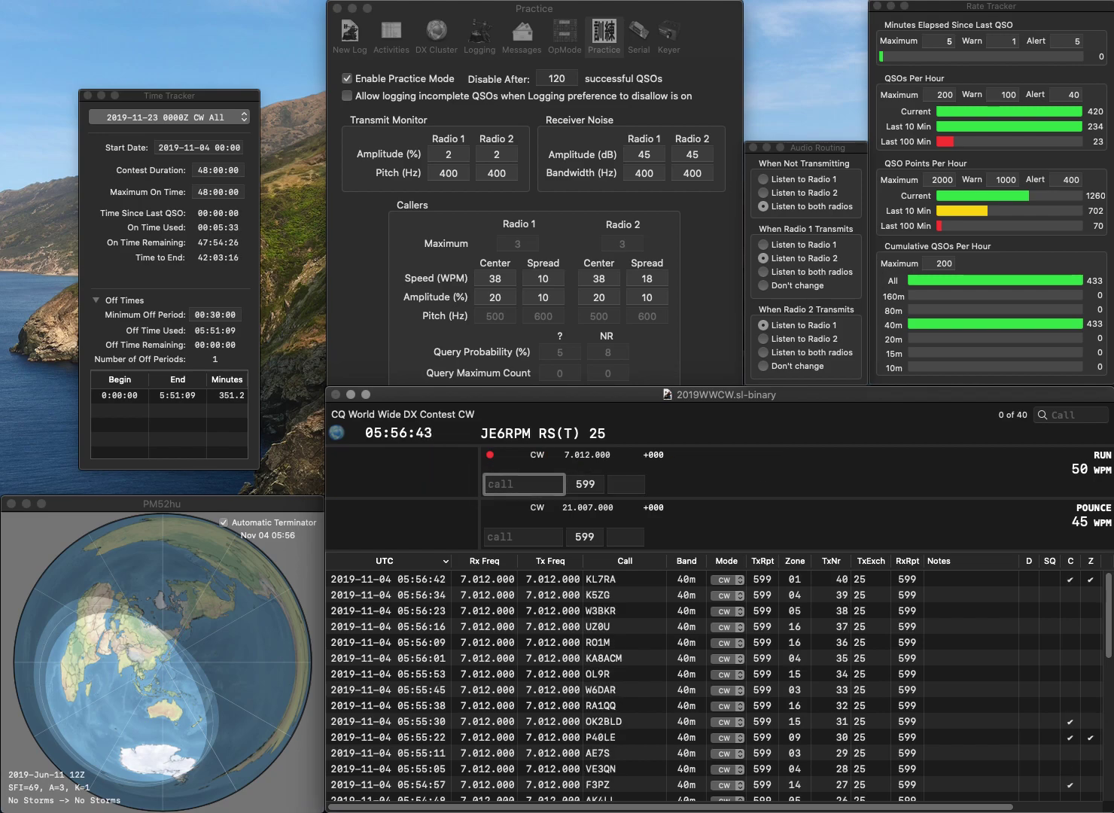
text(NYH)
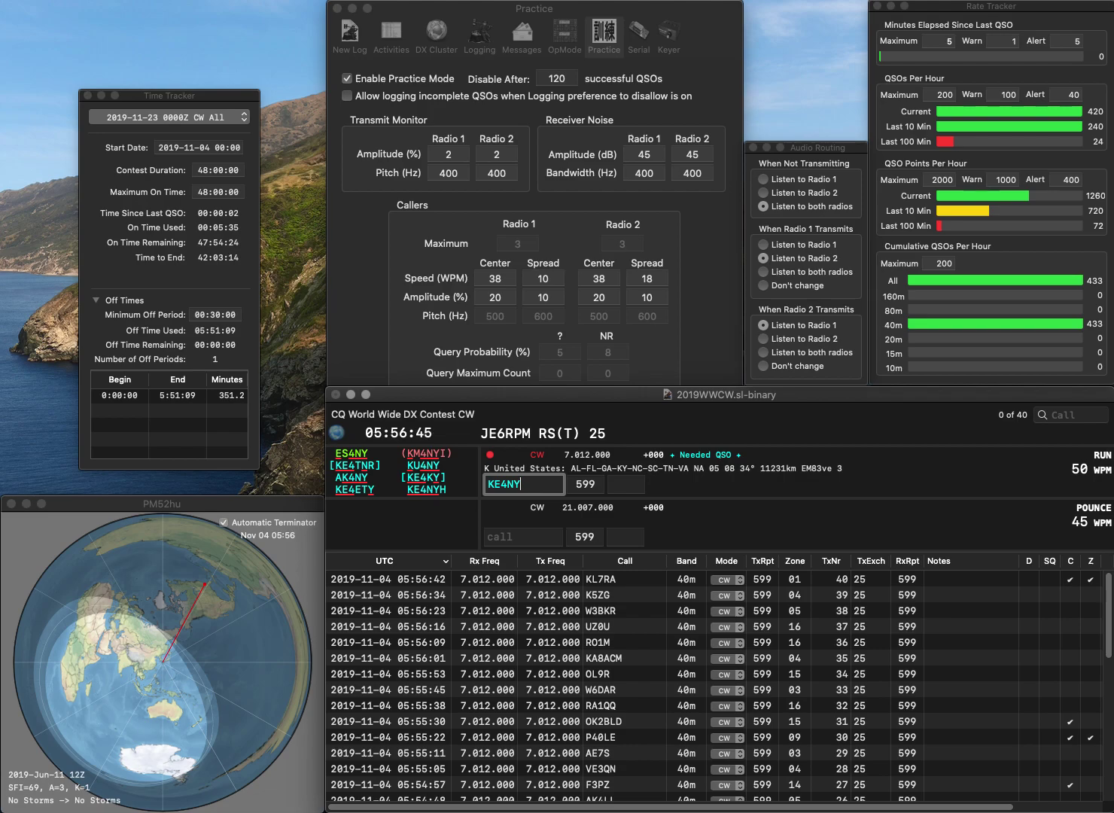
key(Return)
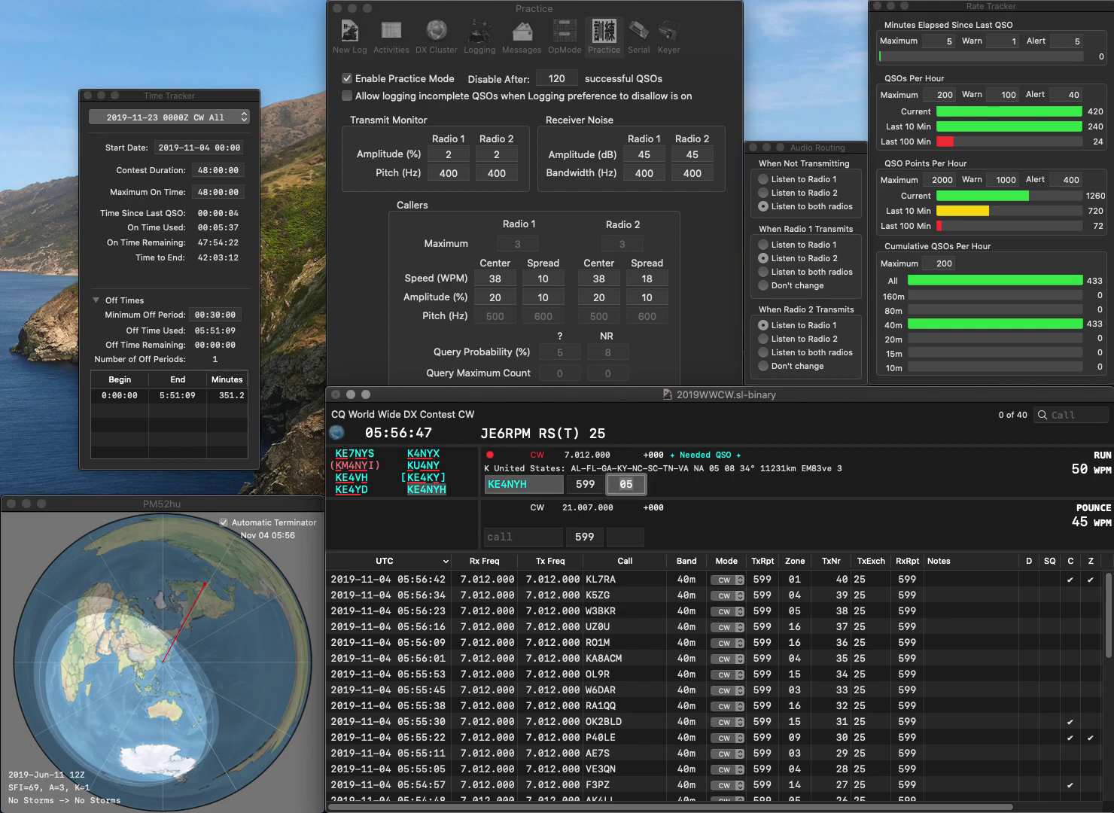
key(Return)
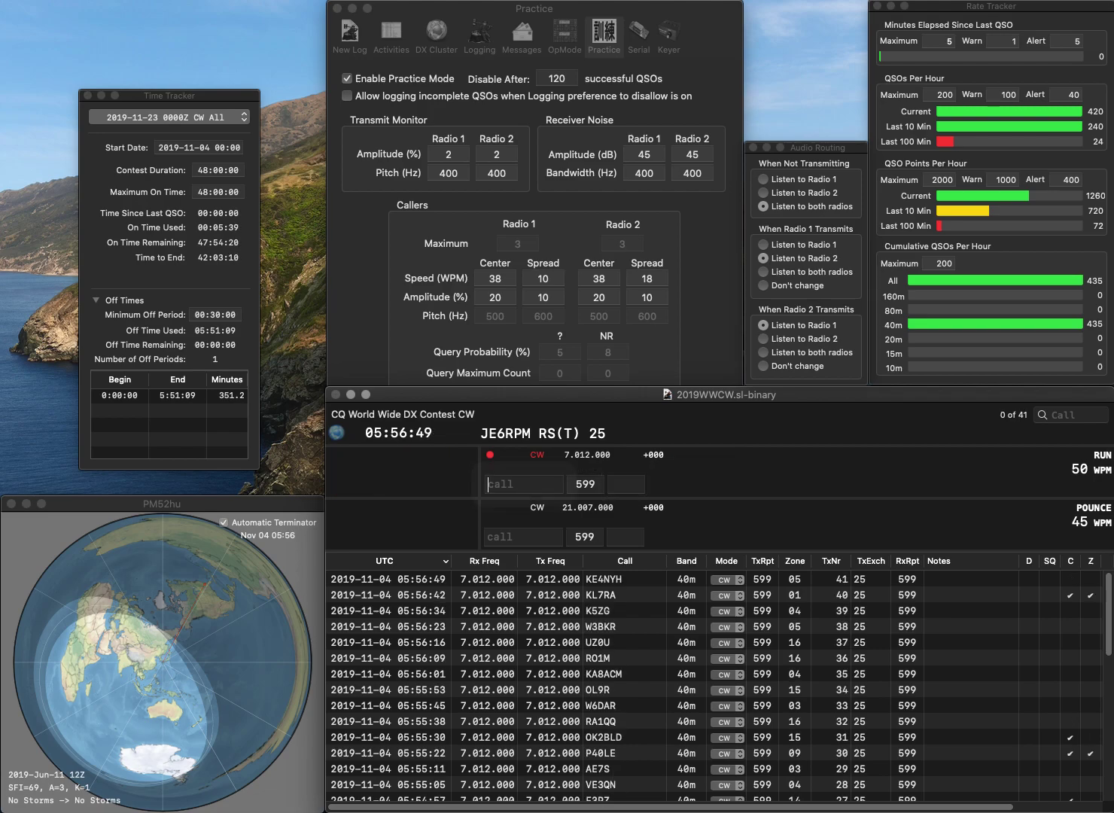
text(G4CMZ)
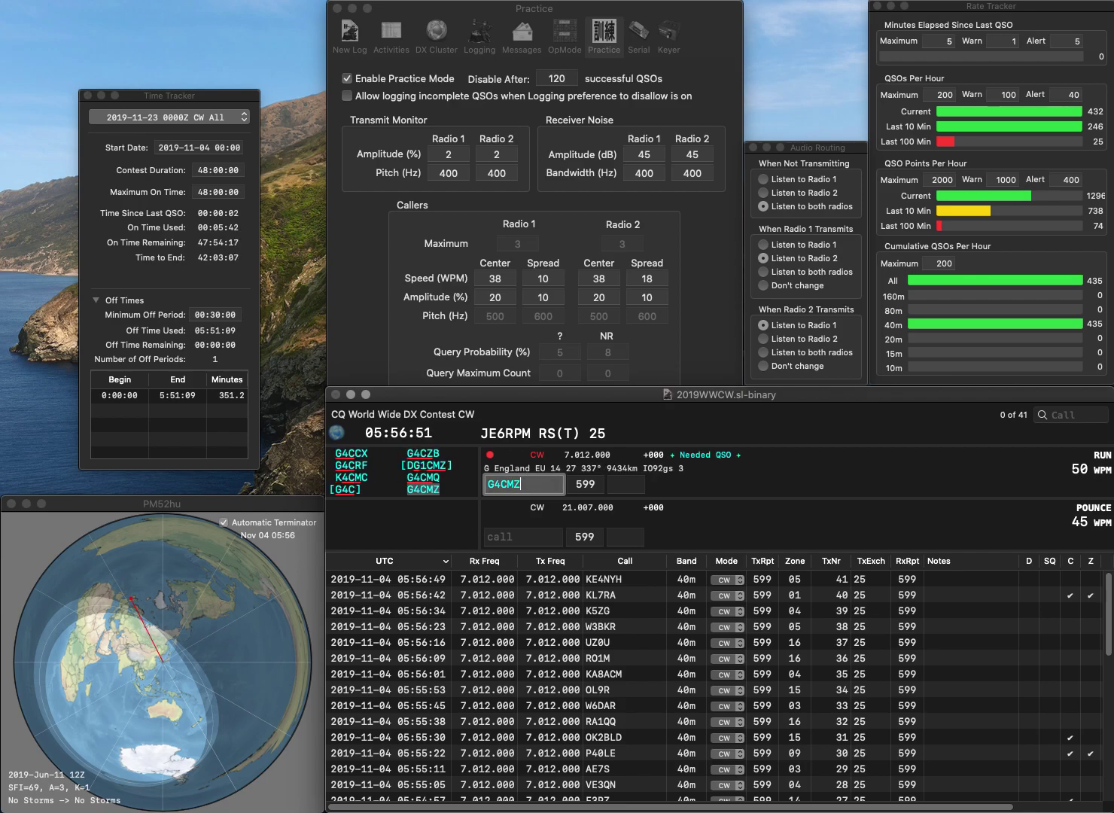
key(space)
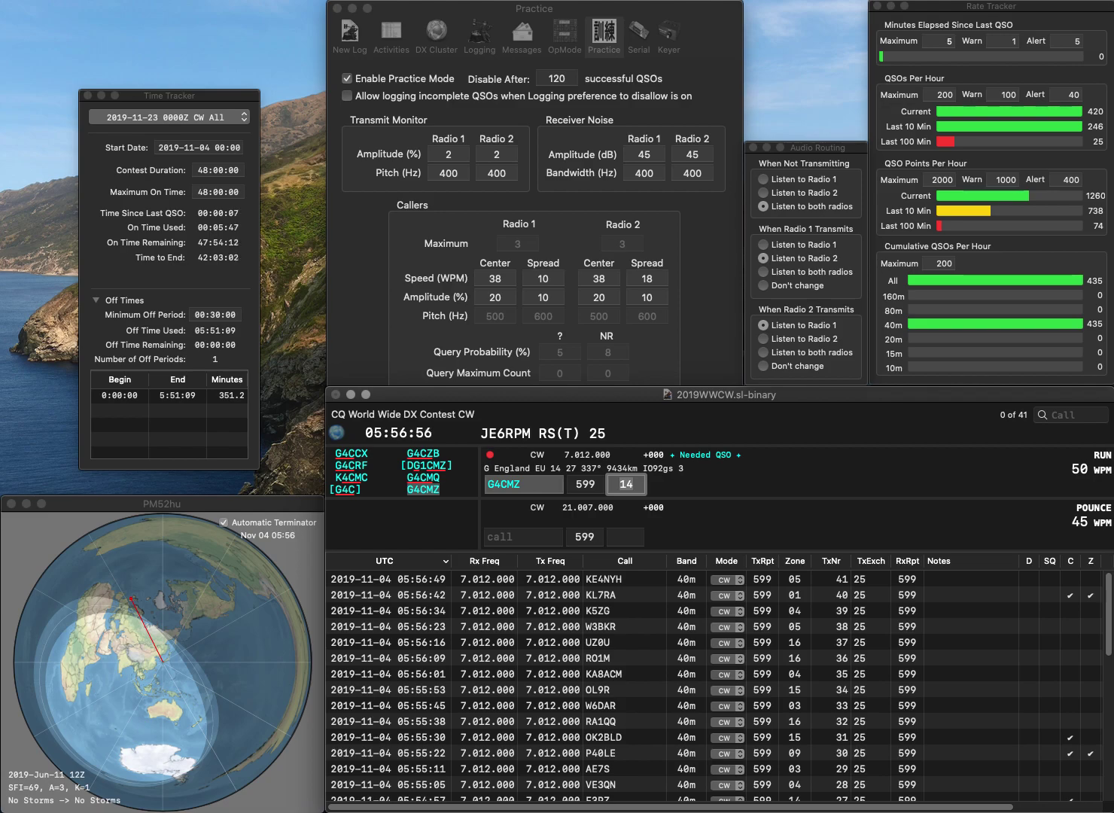
key(Return)
text(AY0E)
text(K)
key(Left)
key(Left)
key(Left)
key(BackSpace)
text(C)
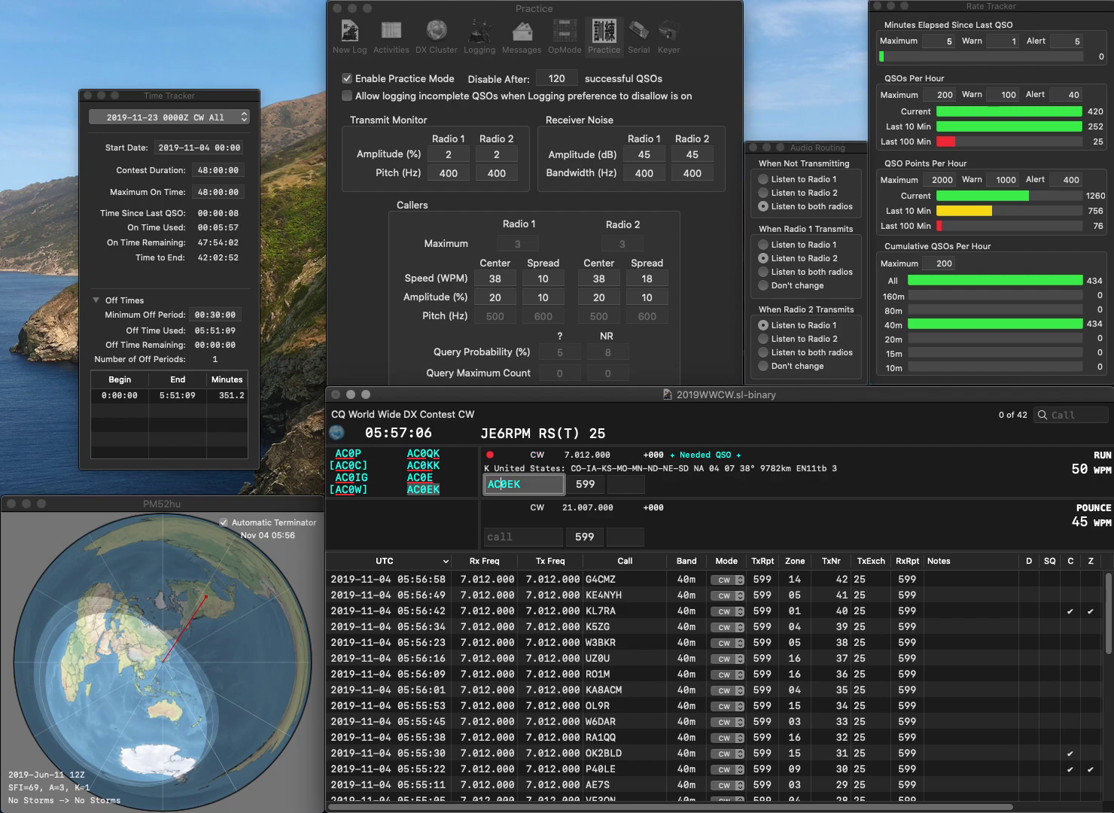
key(Return)
key(Return)
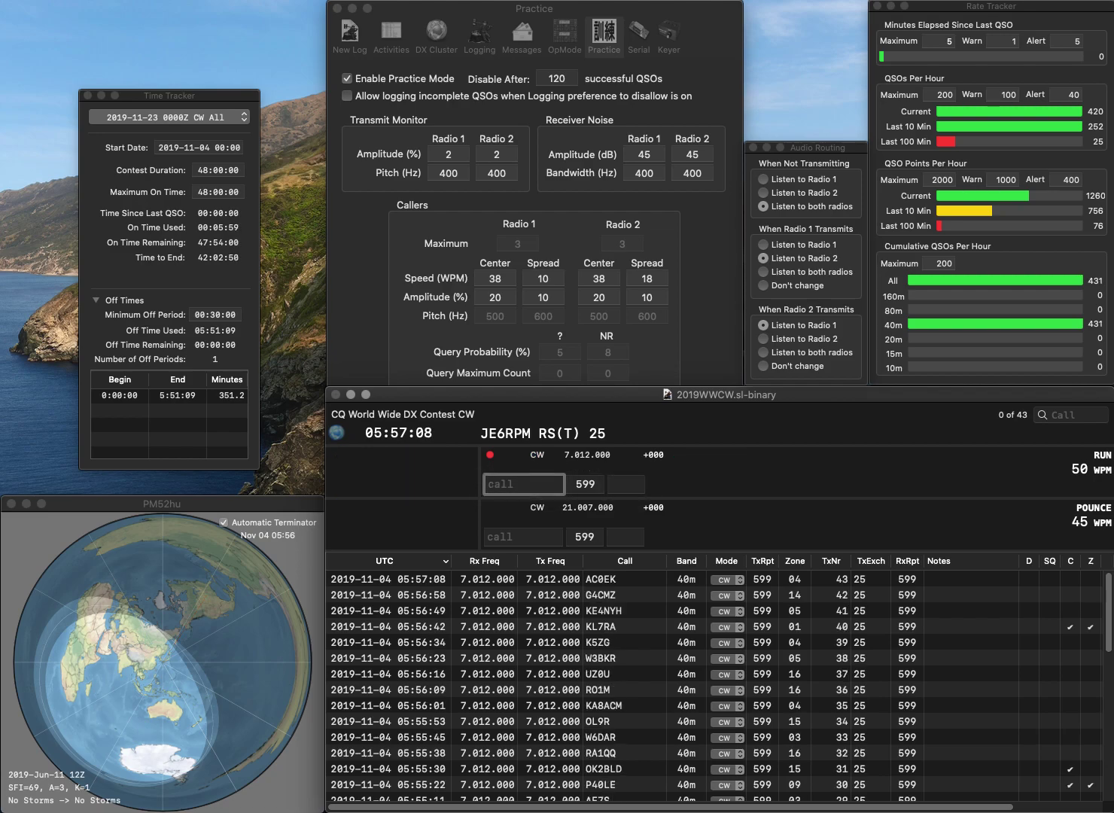
text(W4EM)
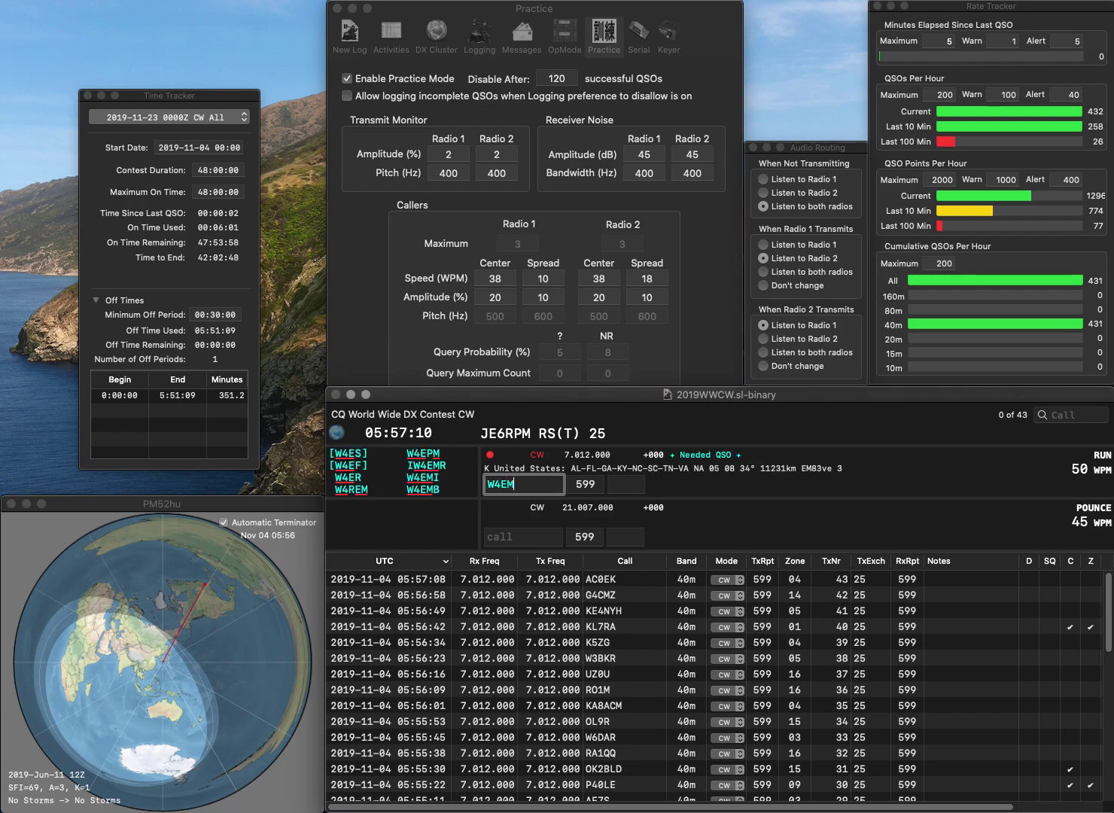
text(I)
key(Return)
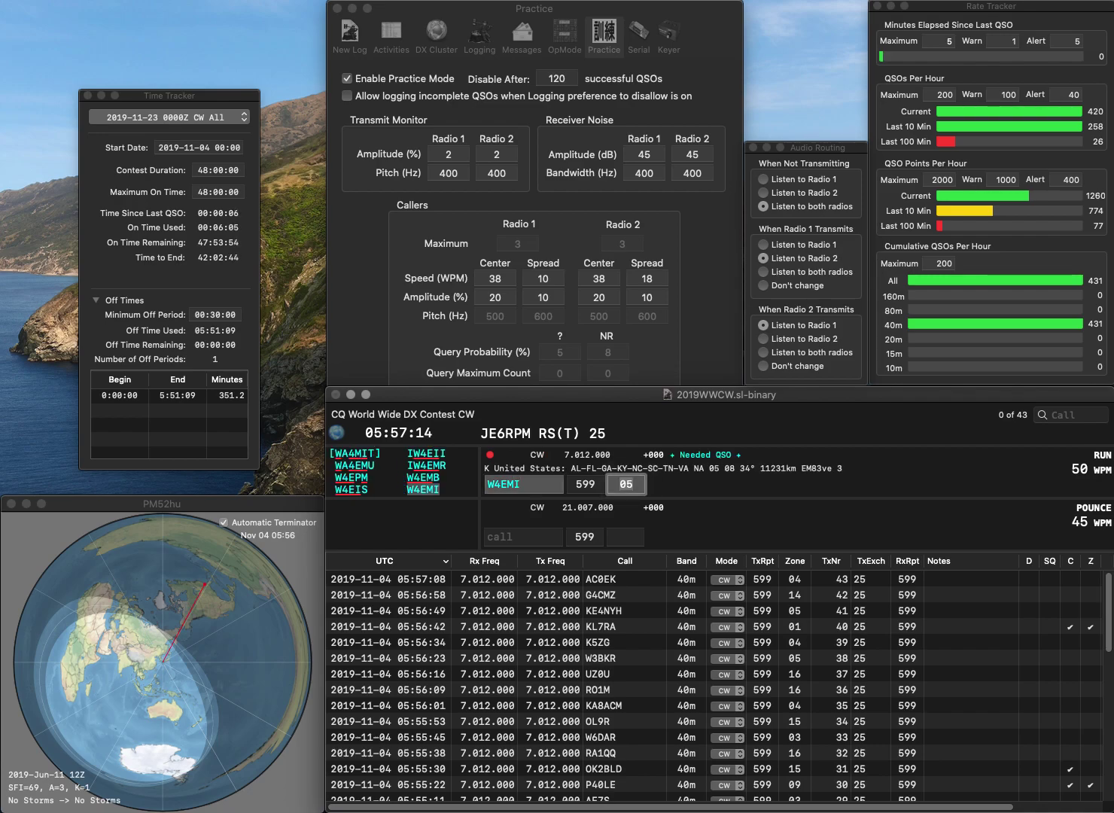
key(Return)
text(C7ES)
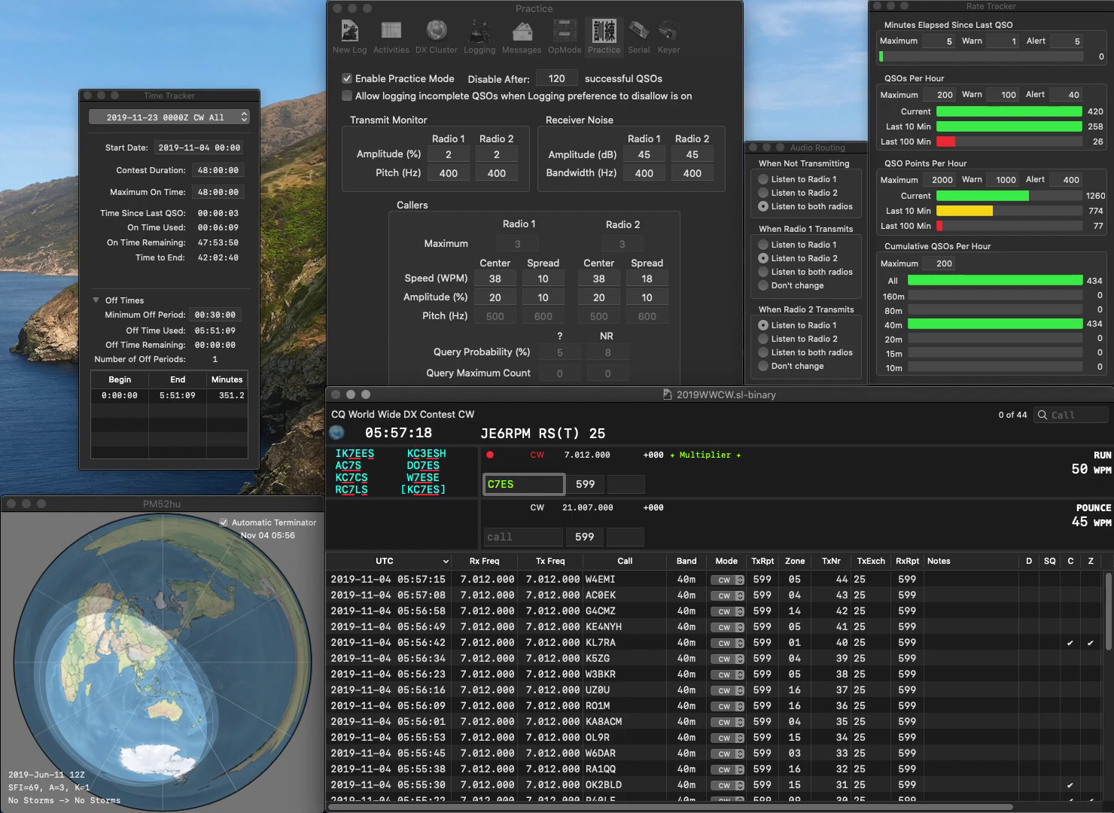
key(Home)
text(K)
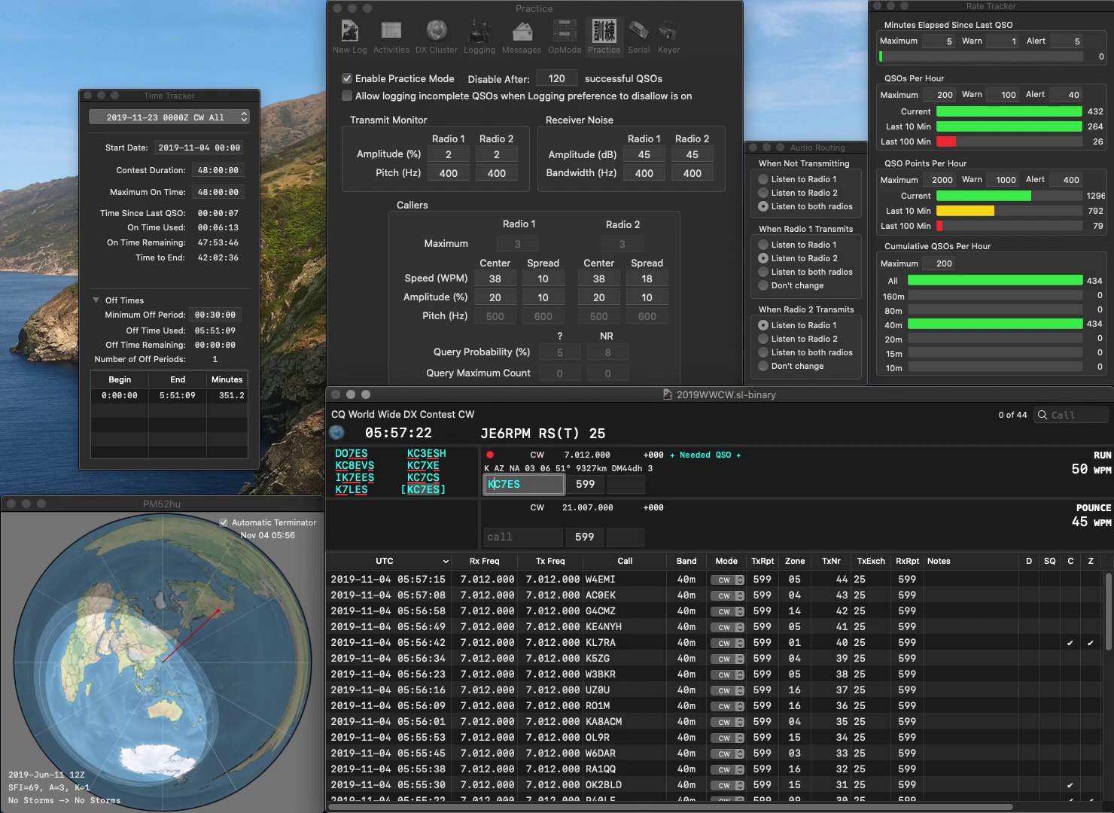
key(space)
key(Return)
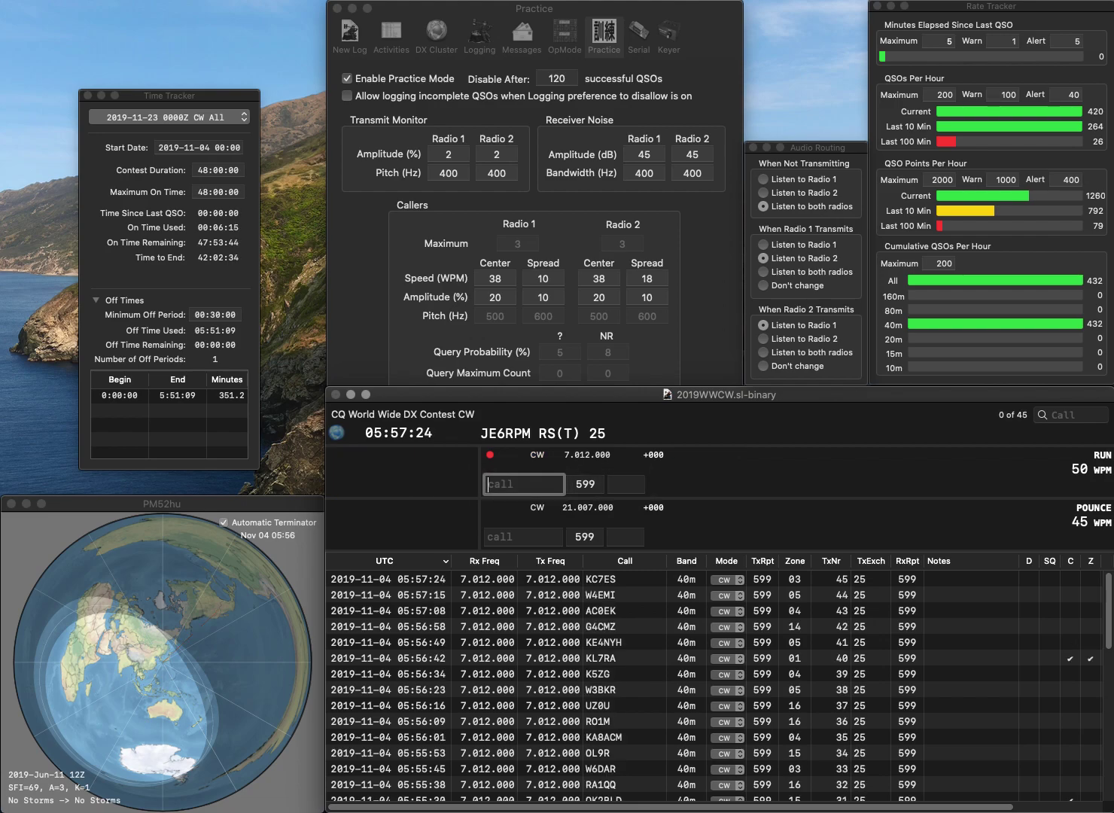
text(UA4SE/)
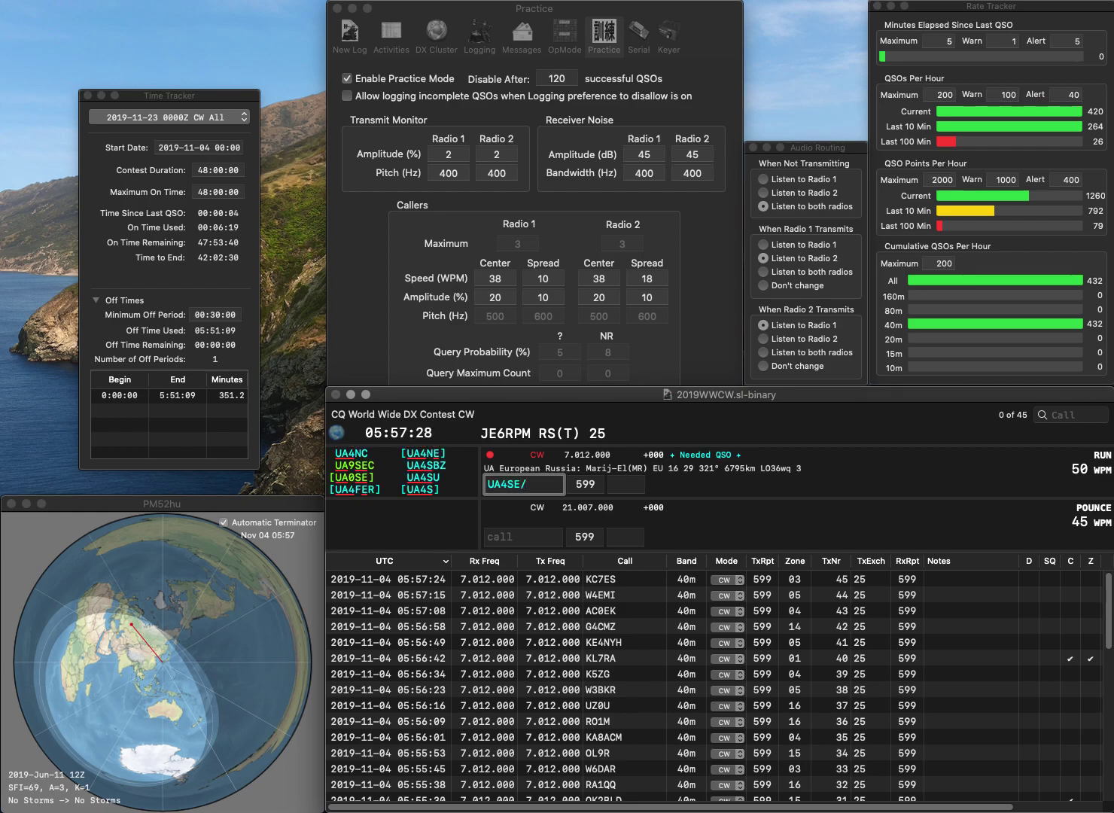
text(6)
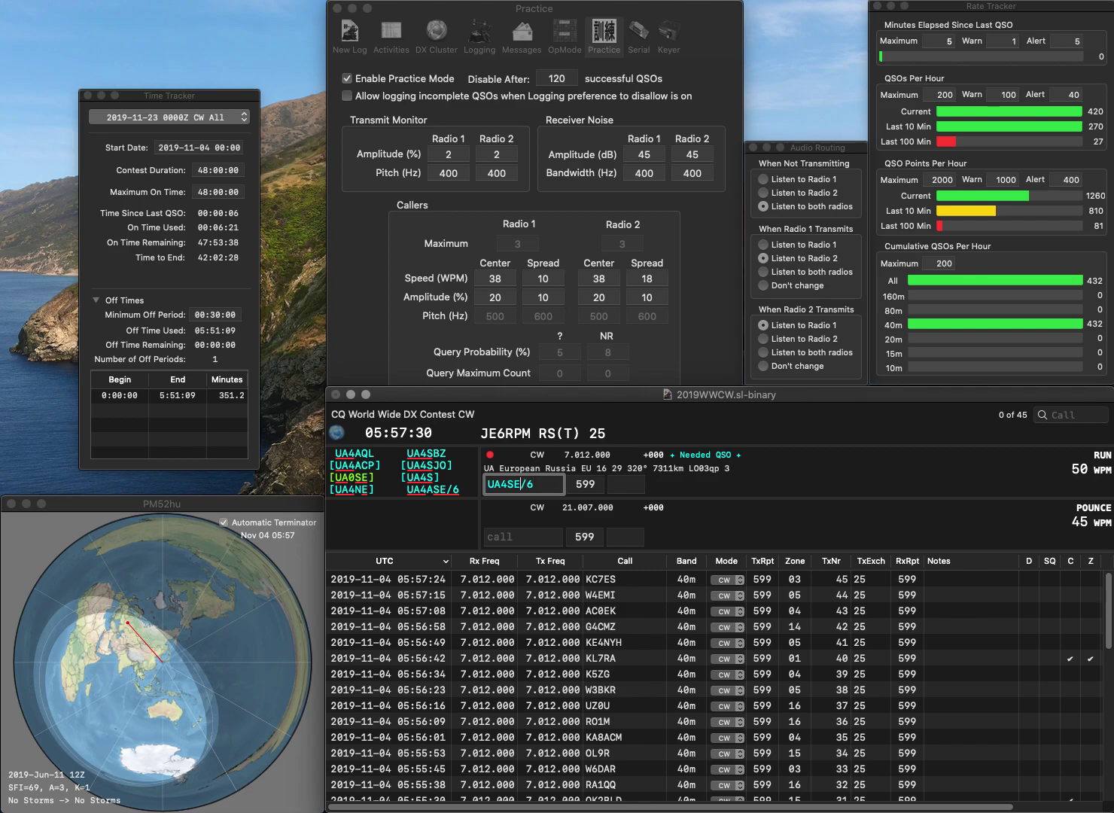
key(Left)
key(Left)
text(A)
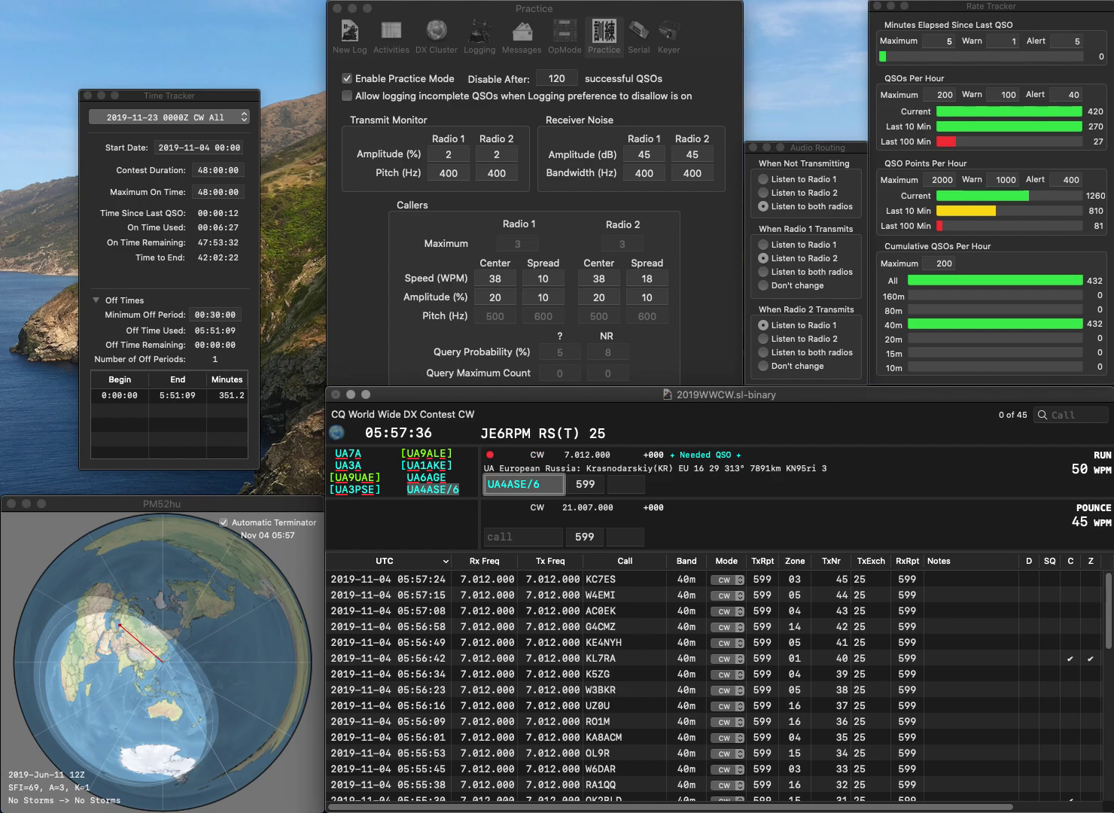
key(space)
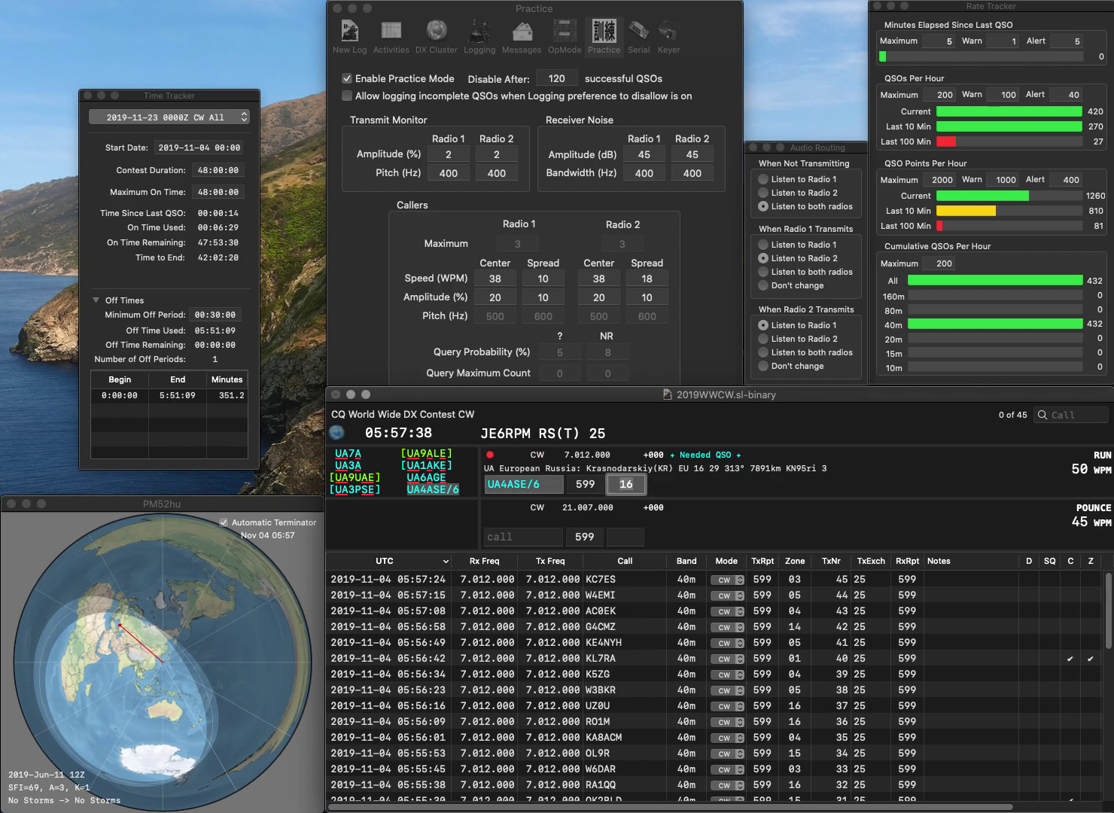
key(Return)
text(N9)
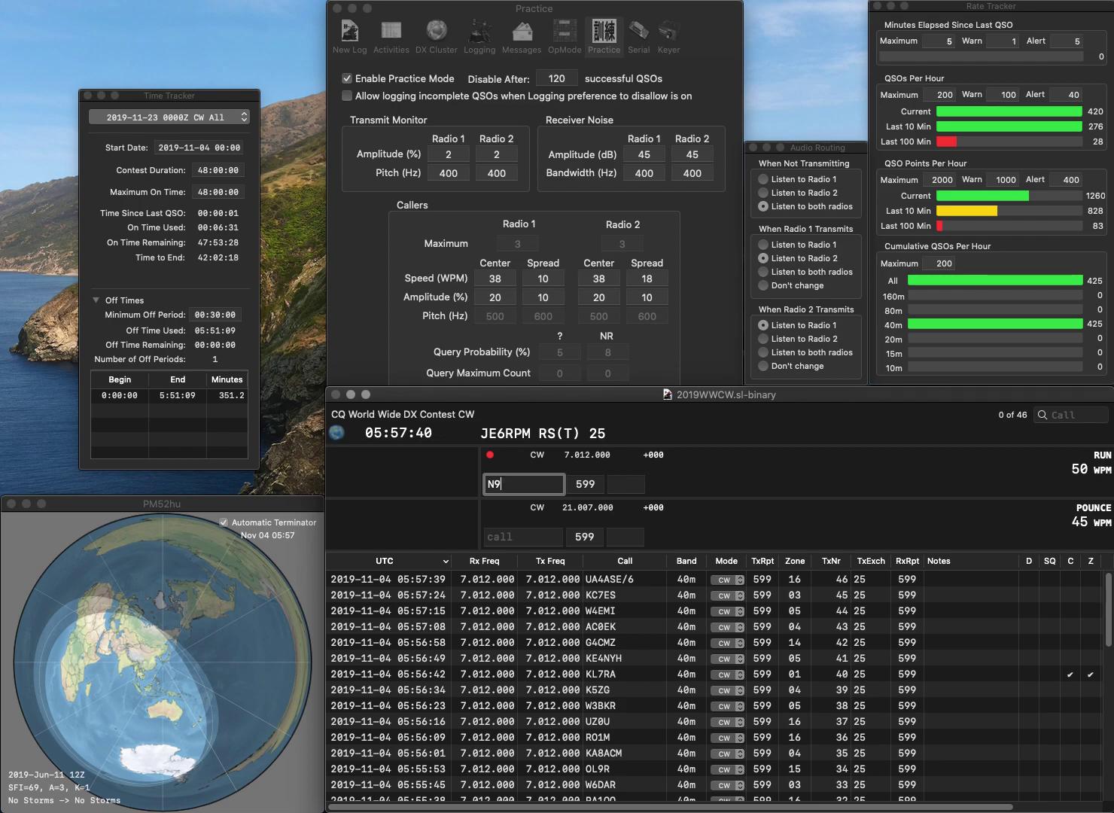
text(WFT)
key(space)
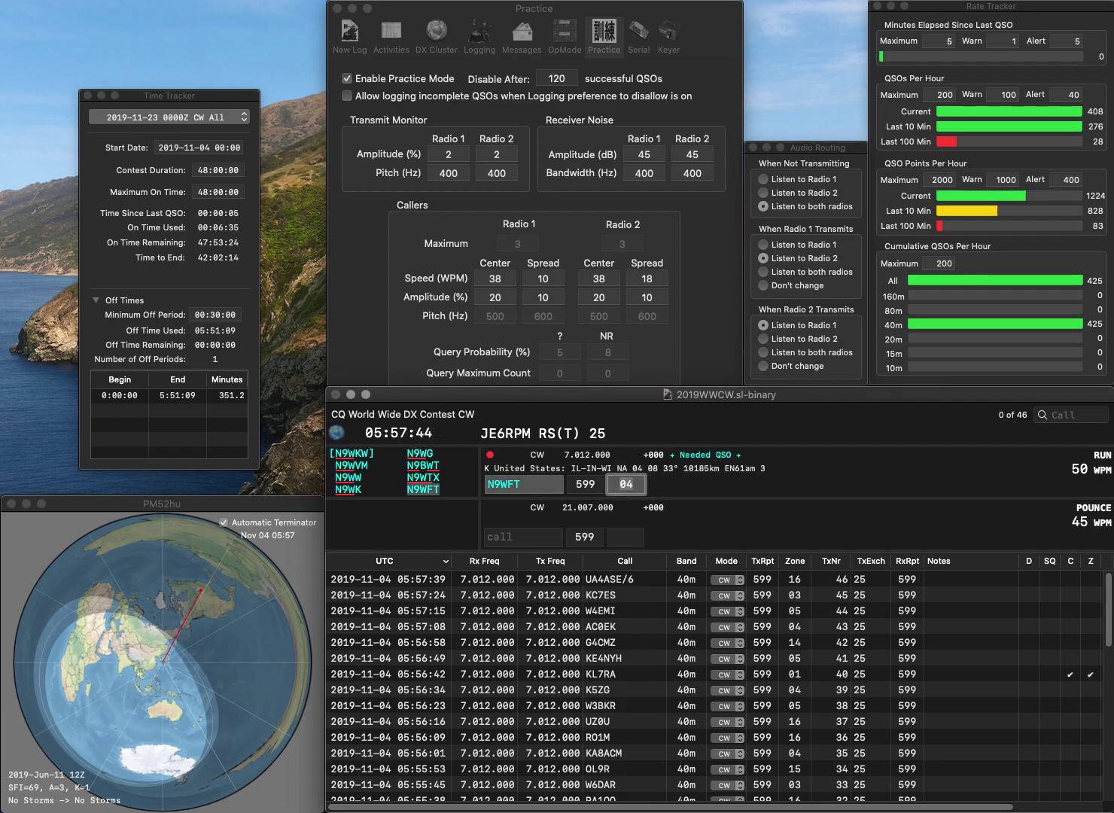
key(Return)
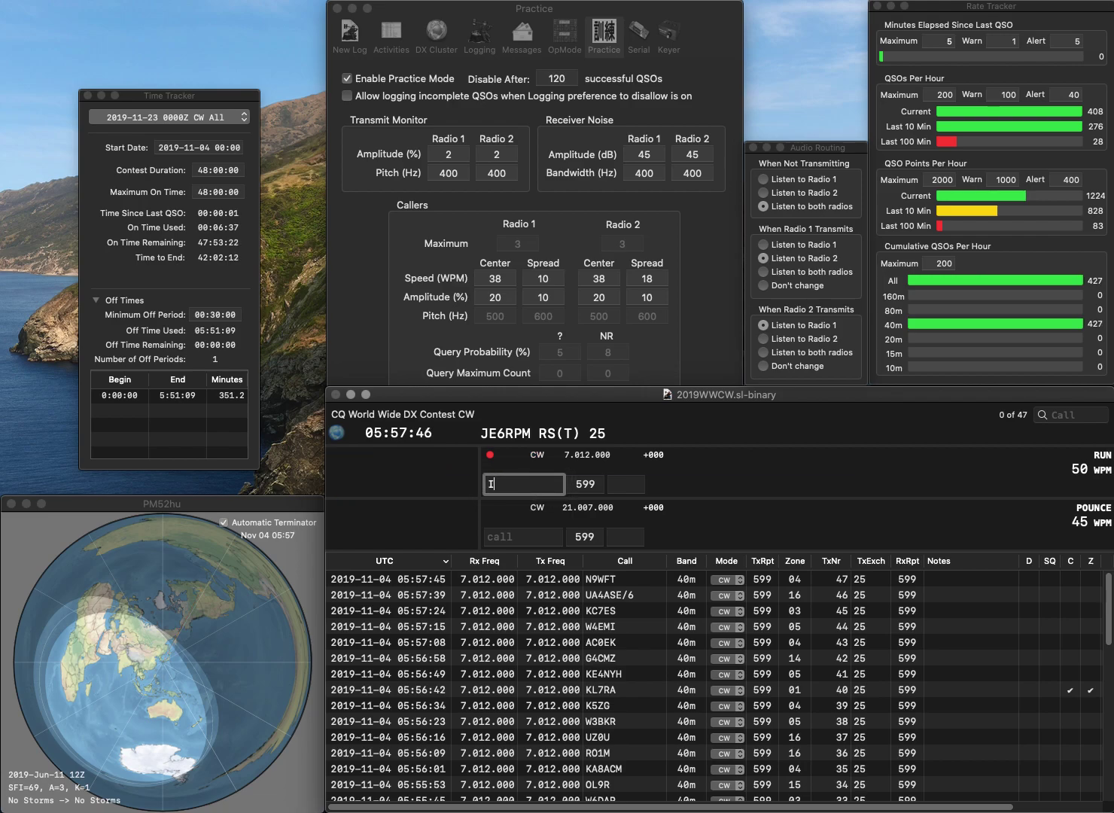
text(N8WI)
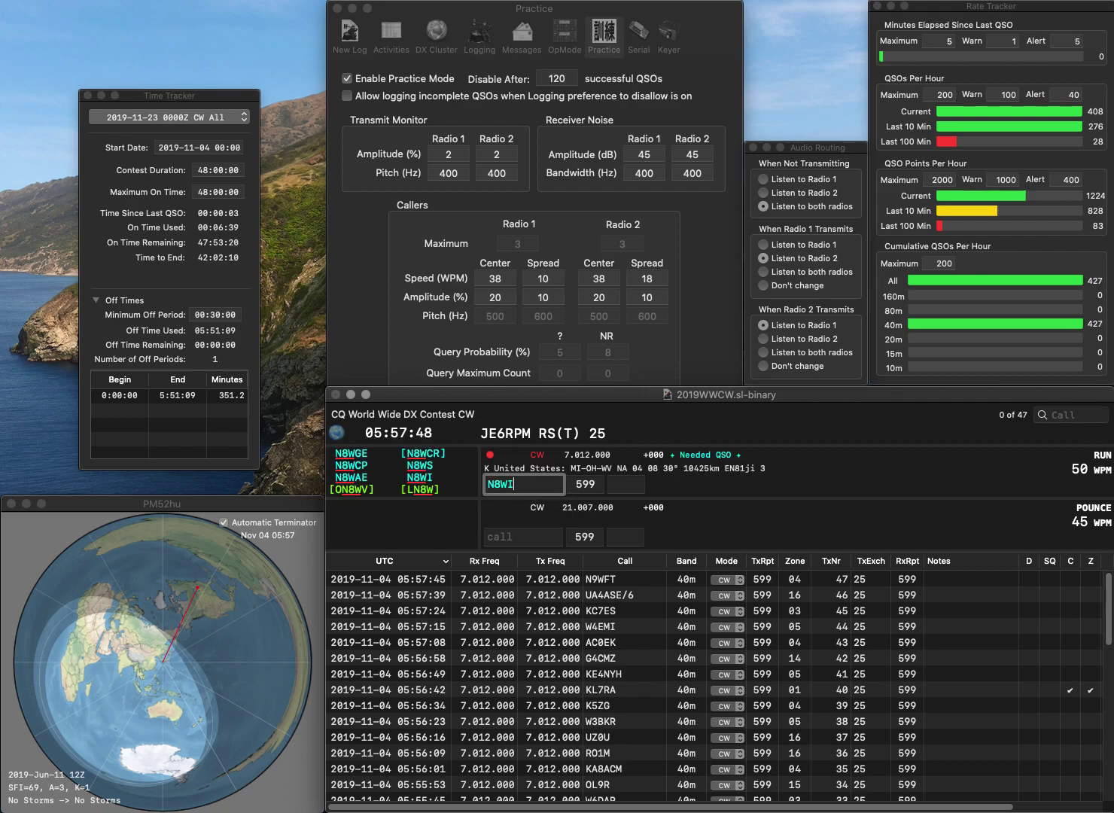
key(space)
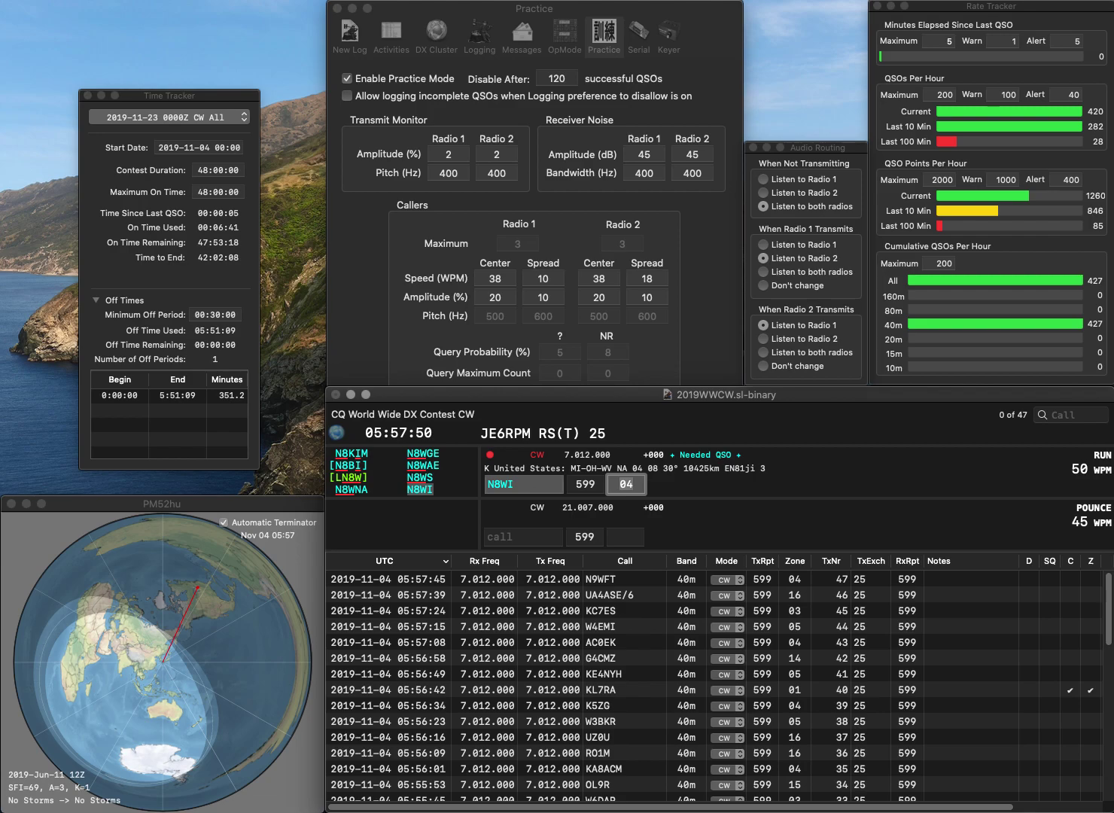
key(Return)
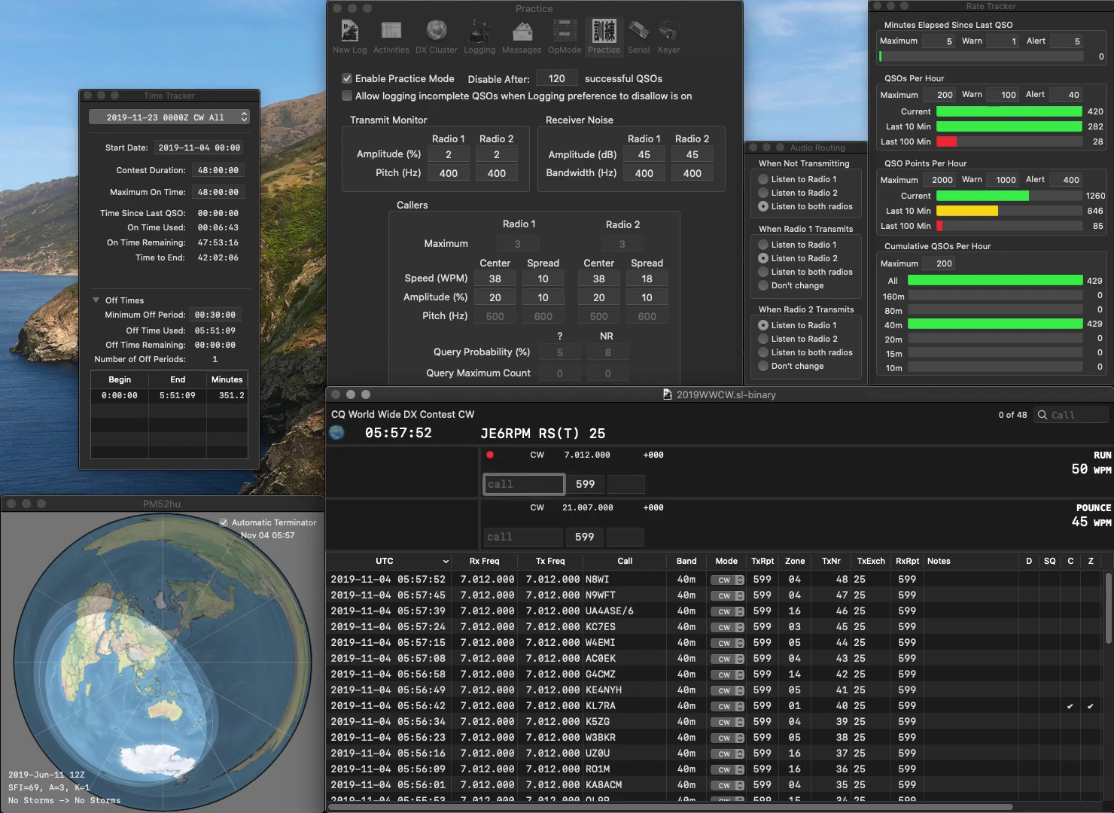
text(IW5)
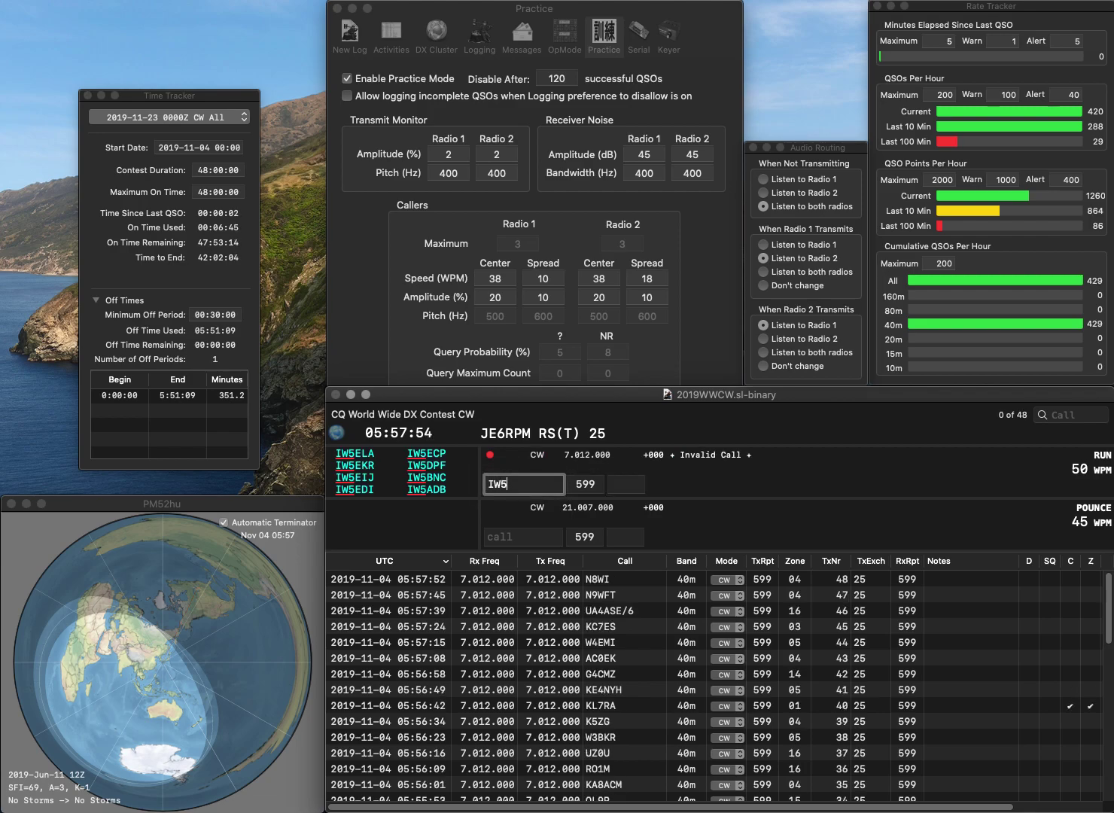
text(KER)
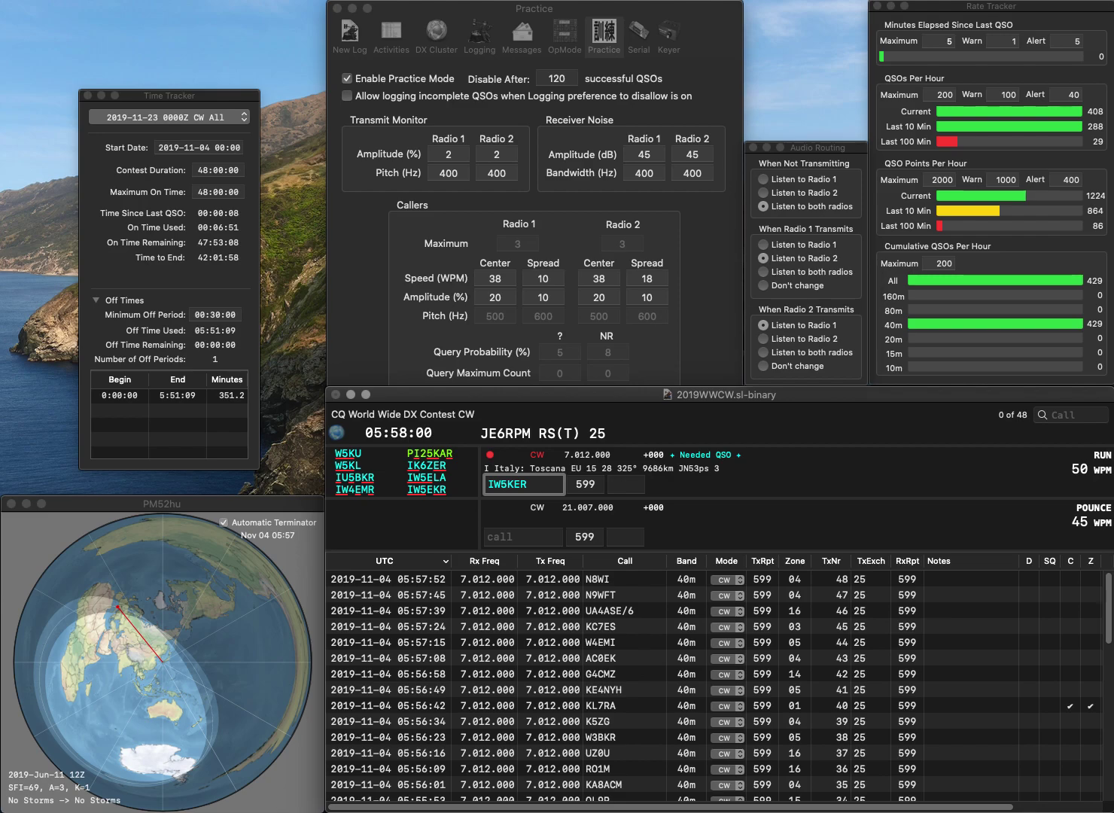
key(ctrl+t)
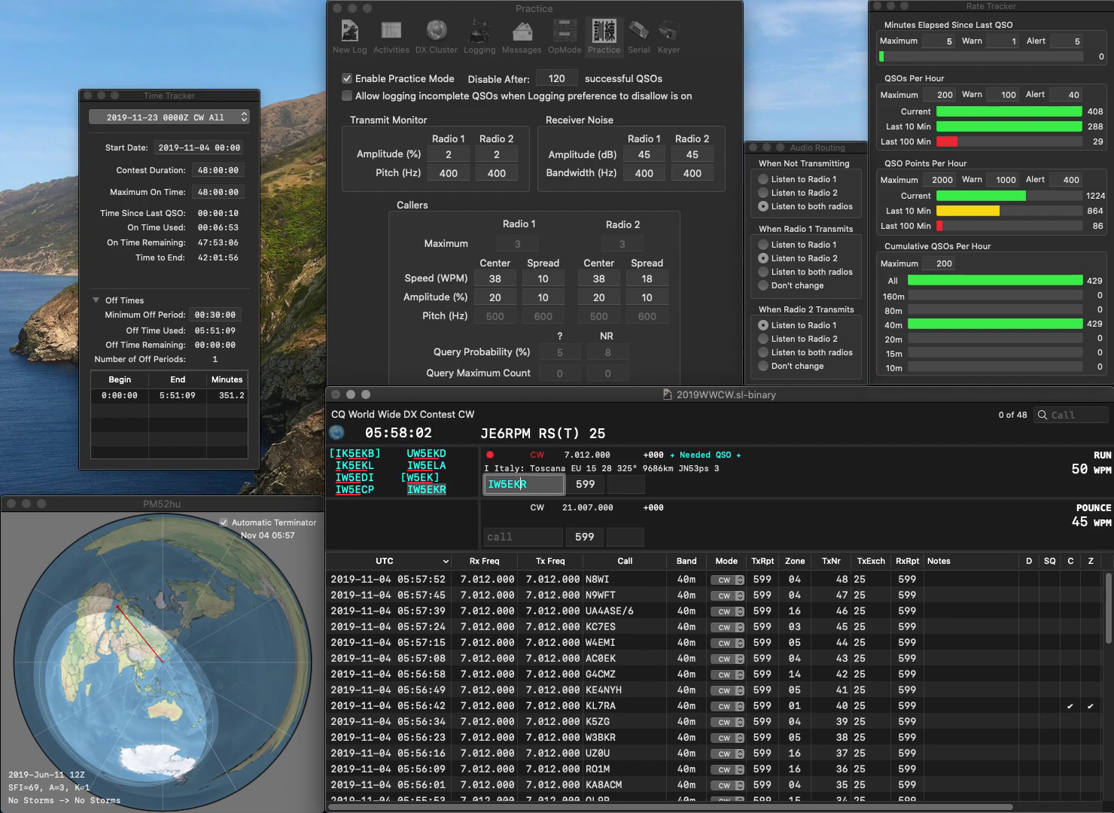
key(space)
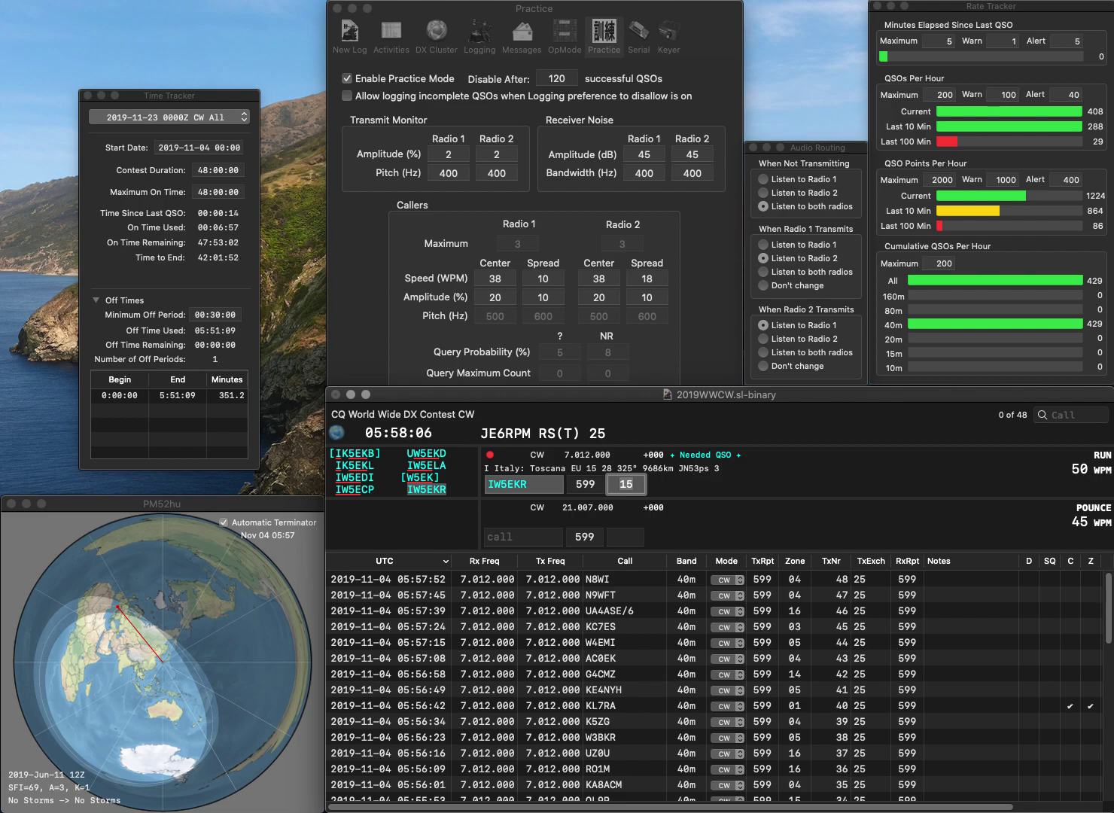
key(Return)
text(SP6CYN)
key(space)
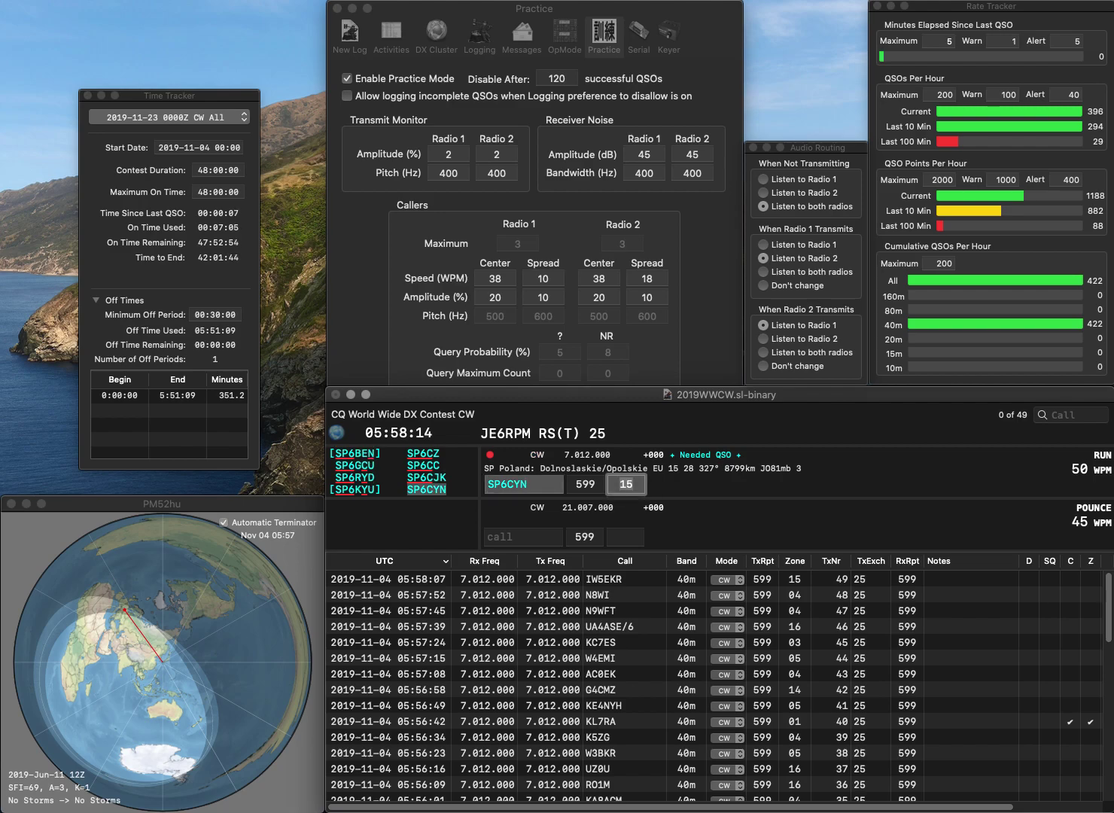
key(Return)
text(DL2DRM)
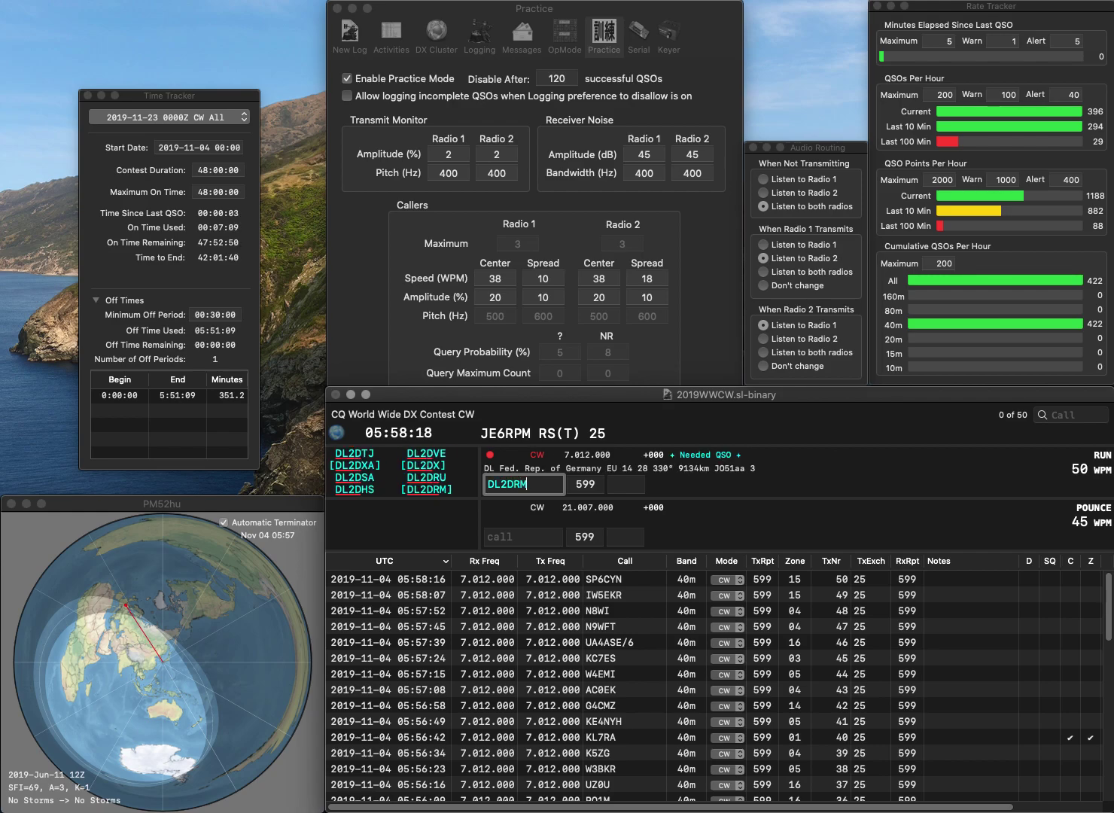
key(Return)
key(Tab)
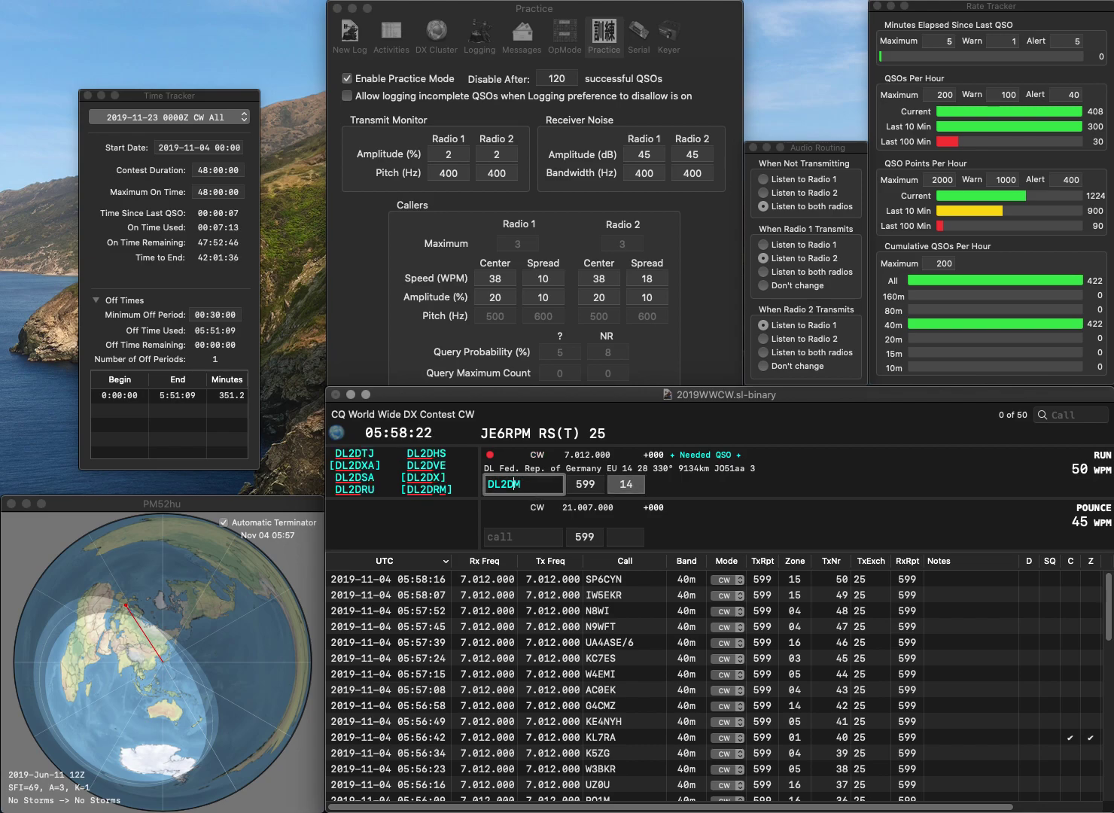
key(Return)
key(Return)
Log the 40m CW contact with UA0LCZ in zone 19, correcting the letter after the 0 to L during entry
text(UA0RCZ)
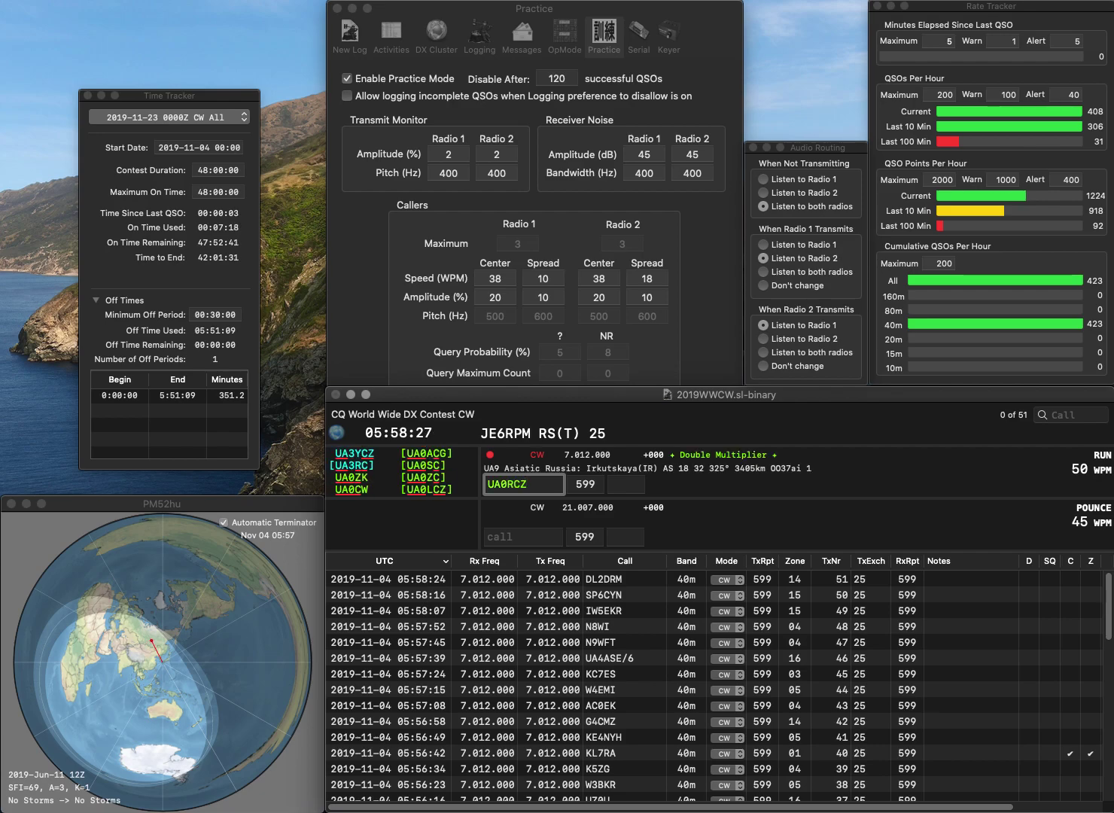
key(Left)
key(Left)
key(BackSpace)
text(L)
key(space)
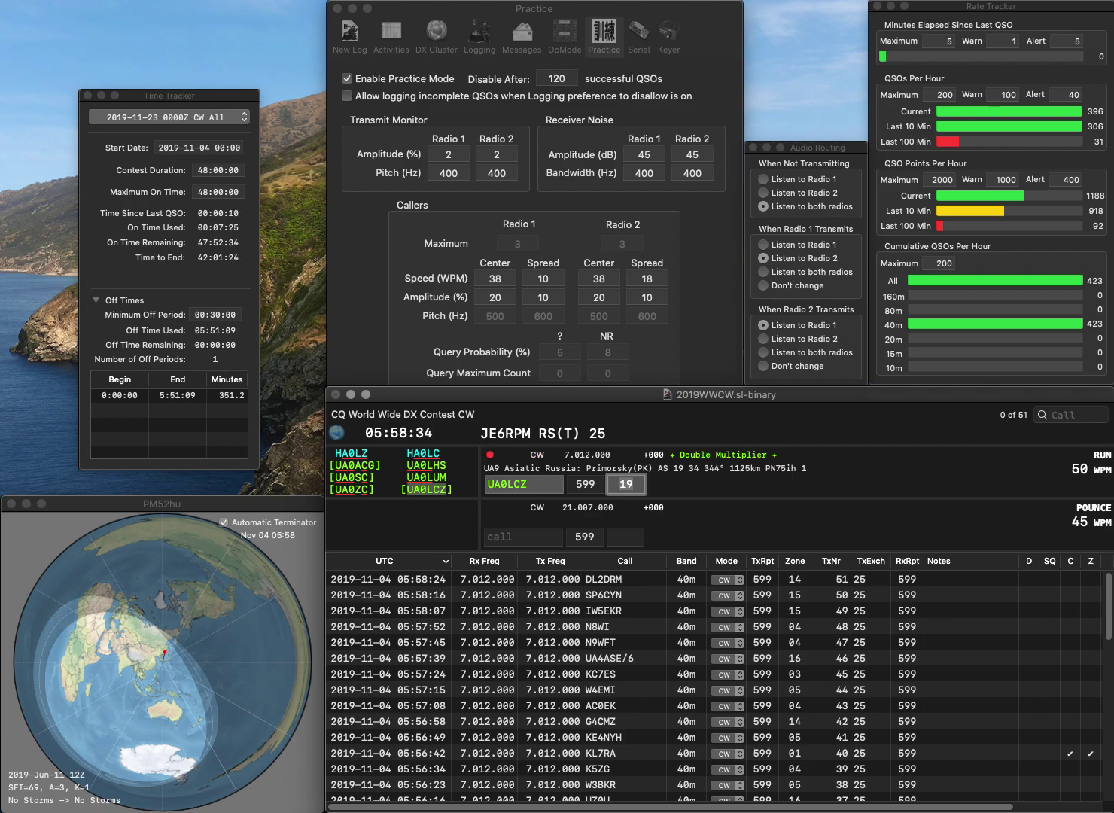
key(Return)
text(AA2)
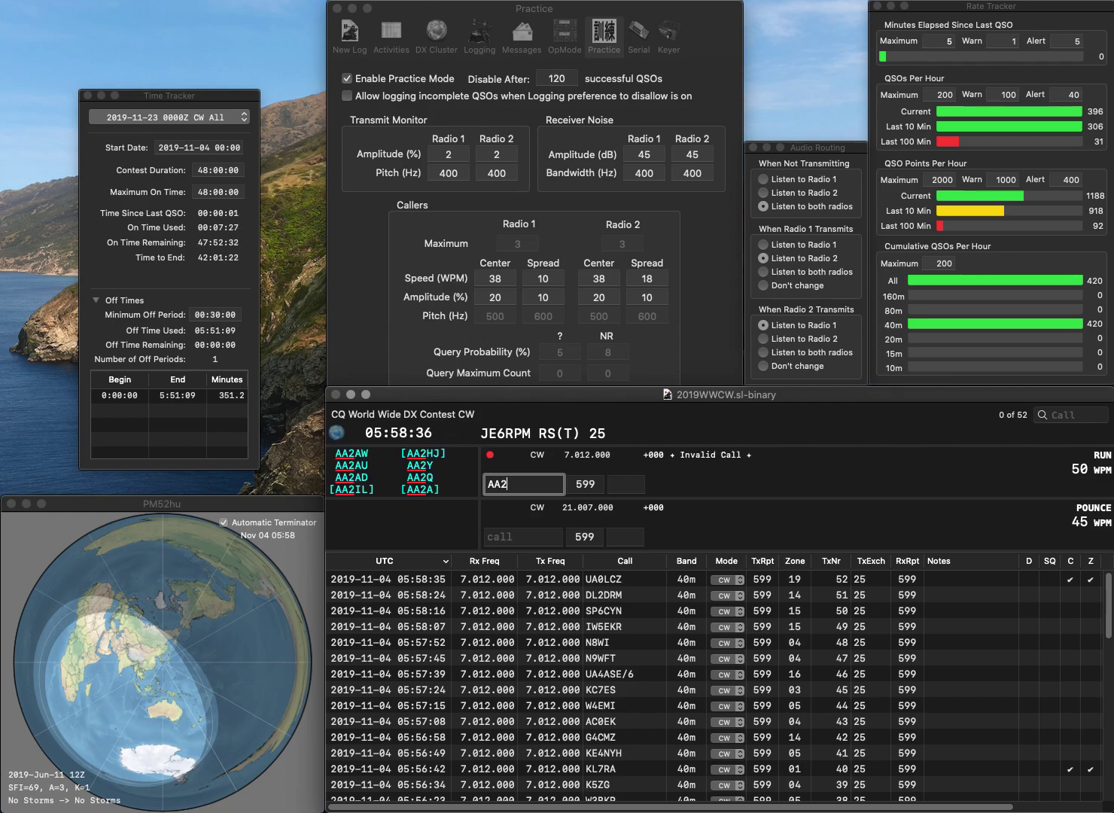
text(Z)
key(BackSpace)
text(GF)
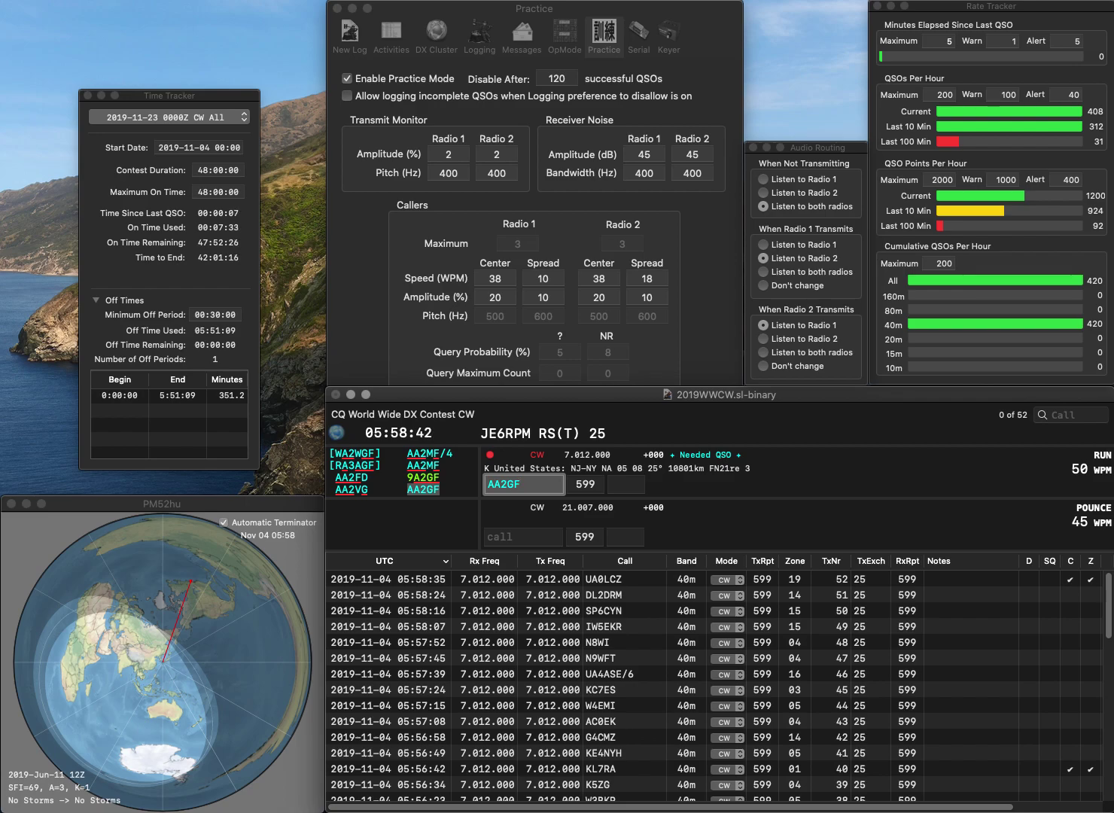
key(Return)
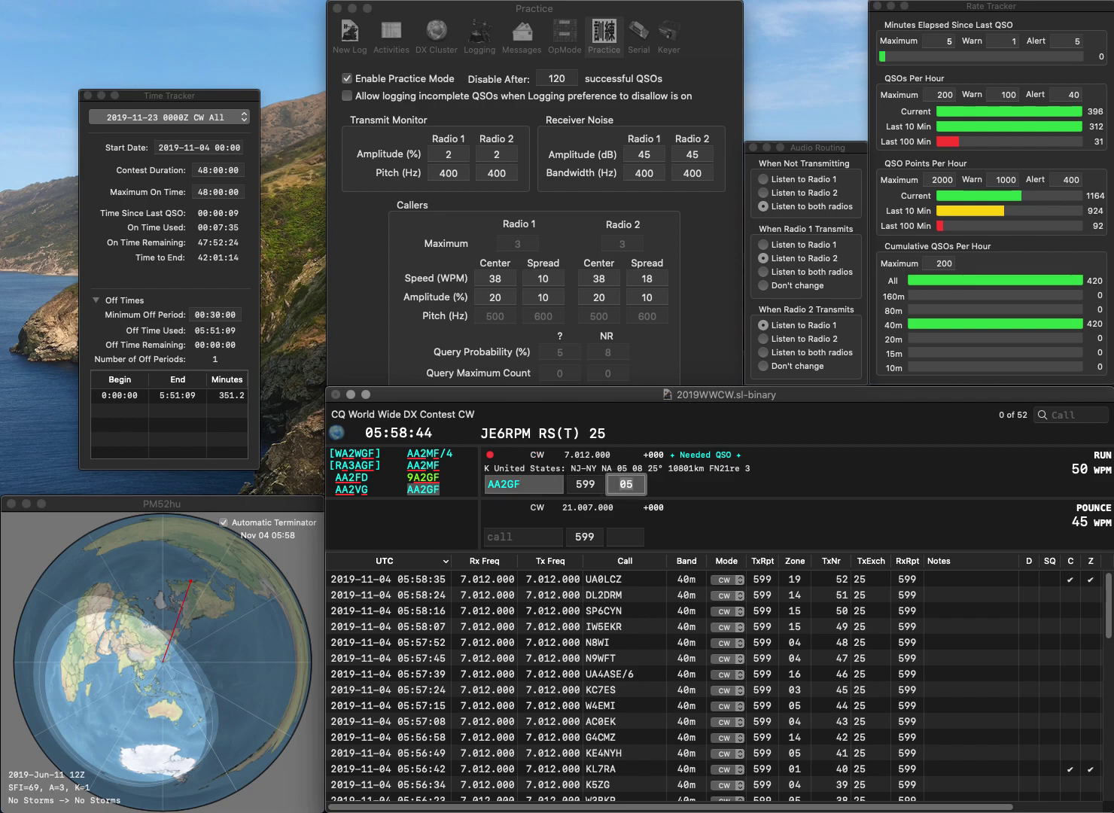
key(Return)
text(W)
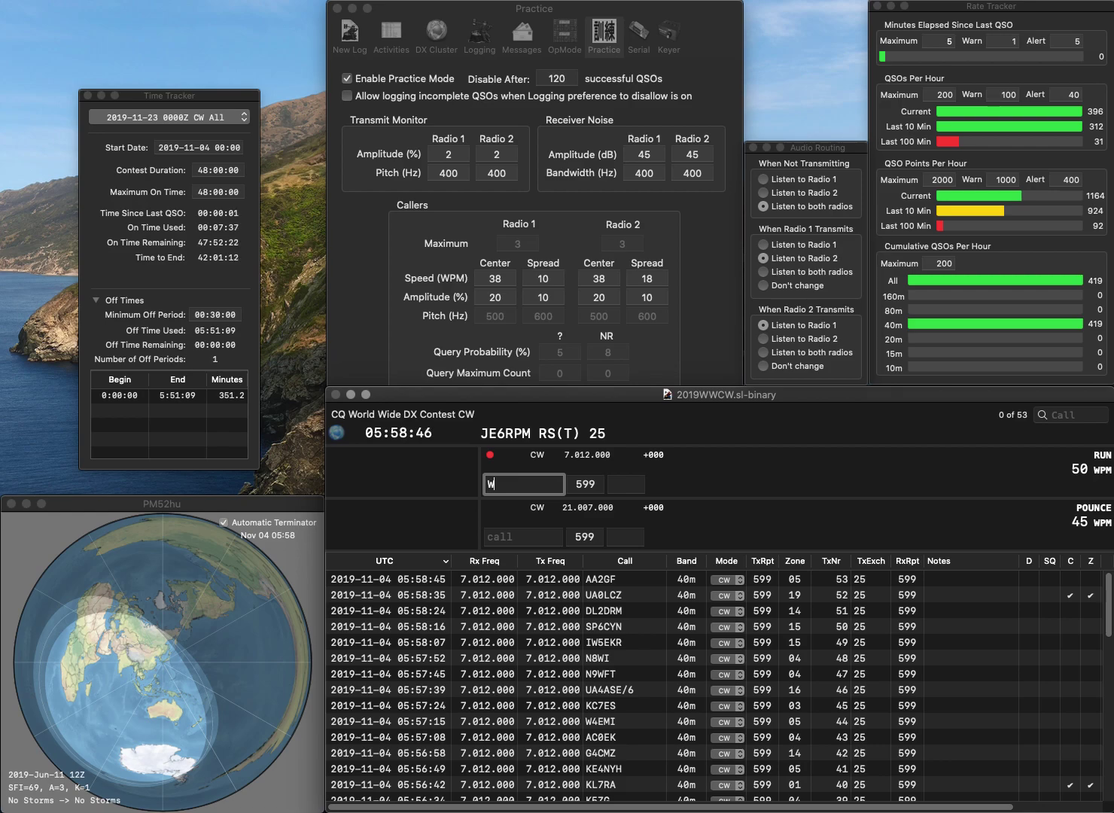
text(B2RIS)
key(Return)
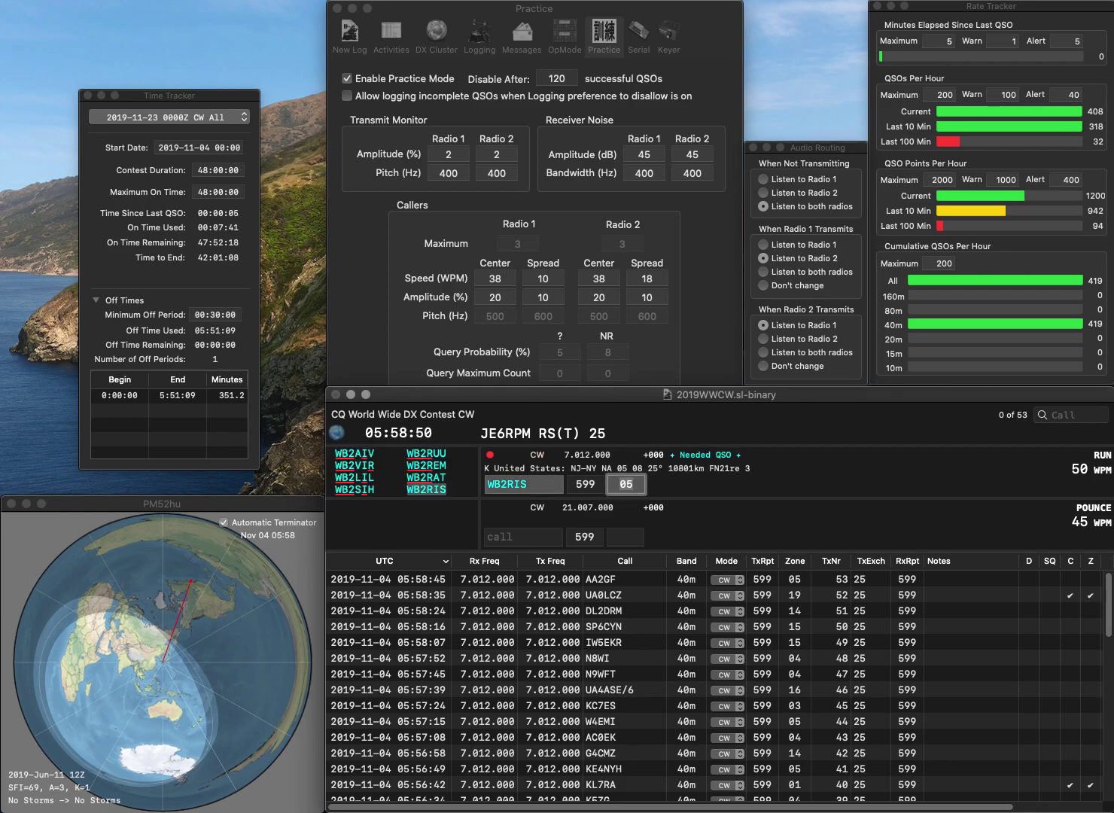
key(Return)
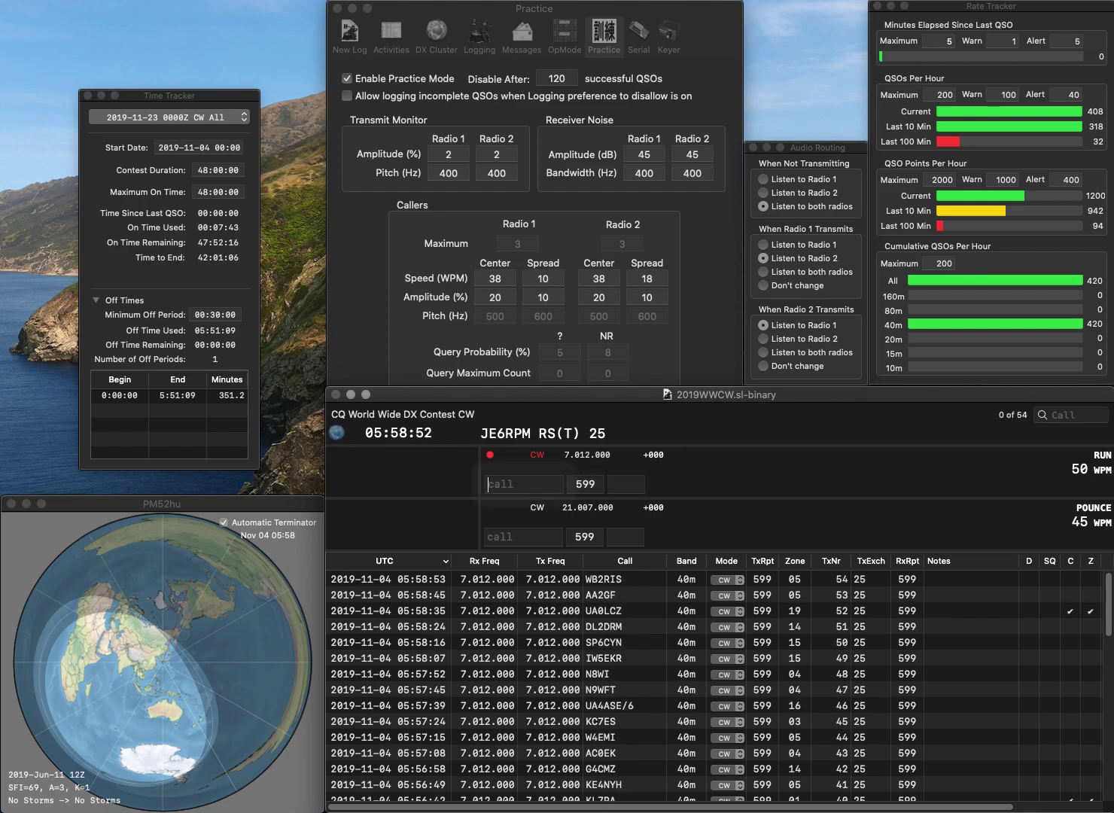
Log the 40m CW contact with LZ116RF in zone 20, correcting the call's number to 116 during entry
text(LZ3J)
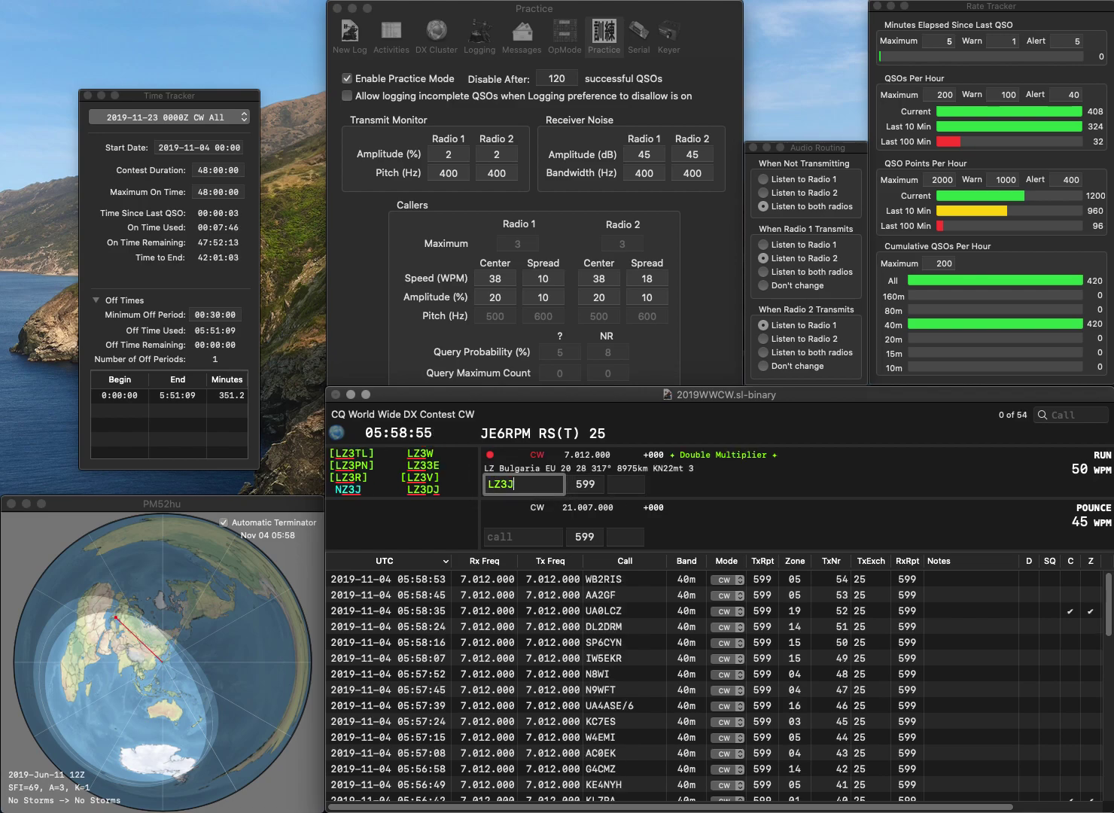
key(BackSpace)
text(1)
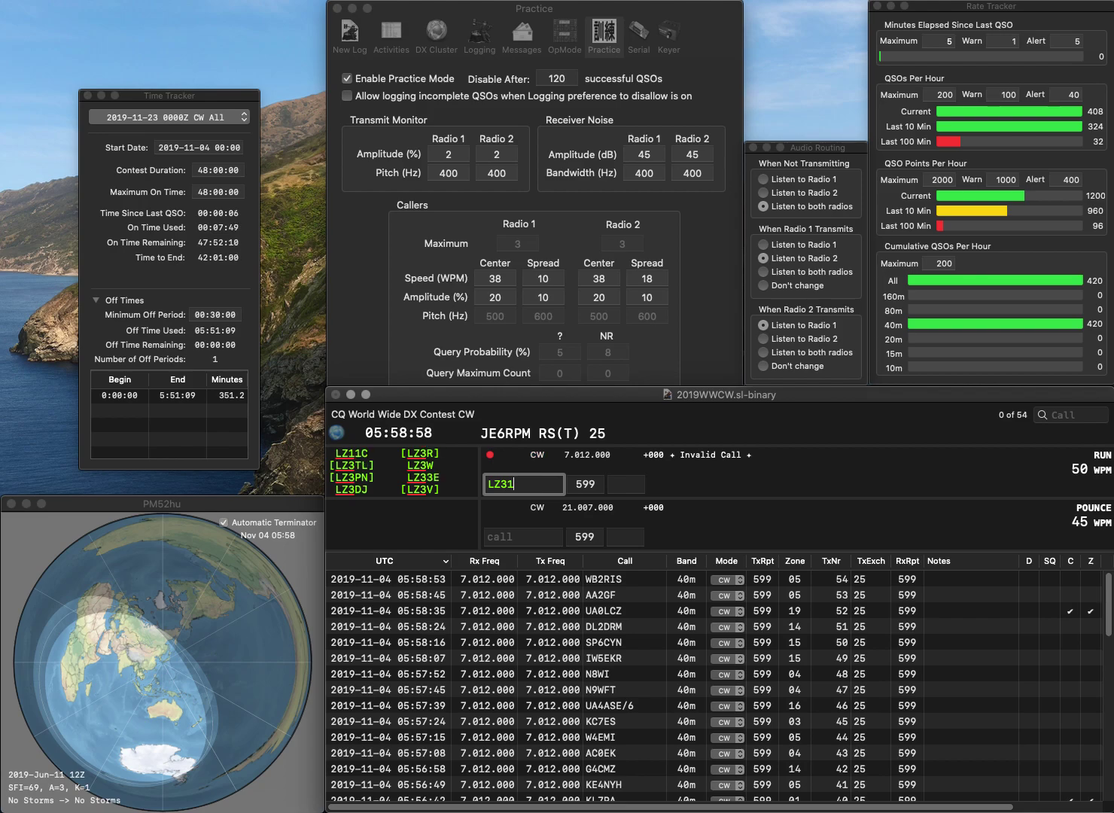
key(BackSpace)
key(BackSpace)
text(11)
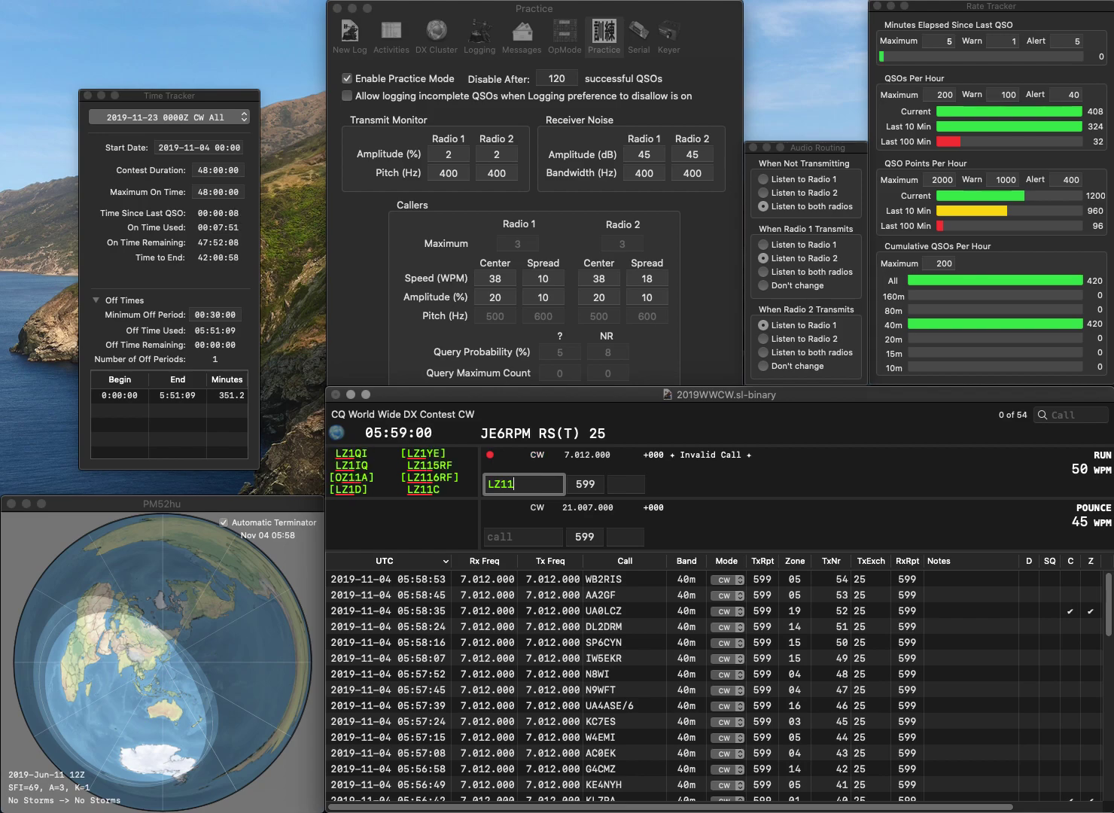
text(BRF)
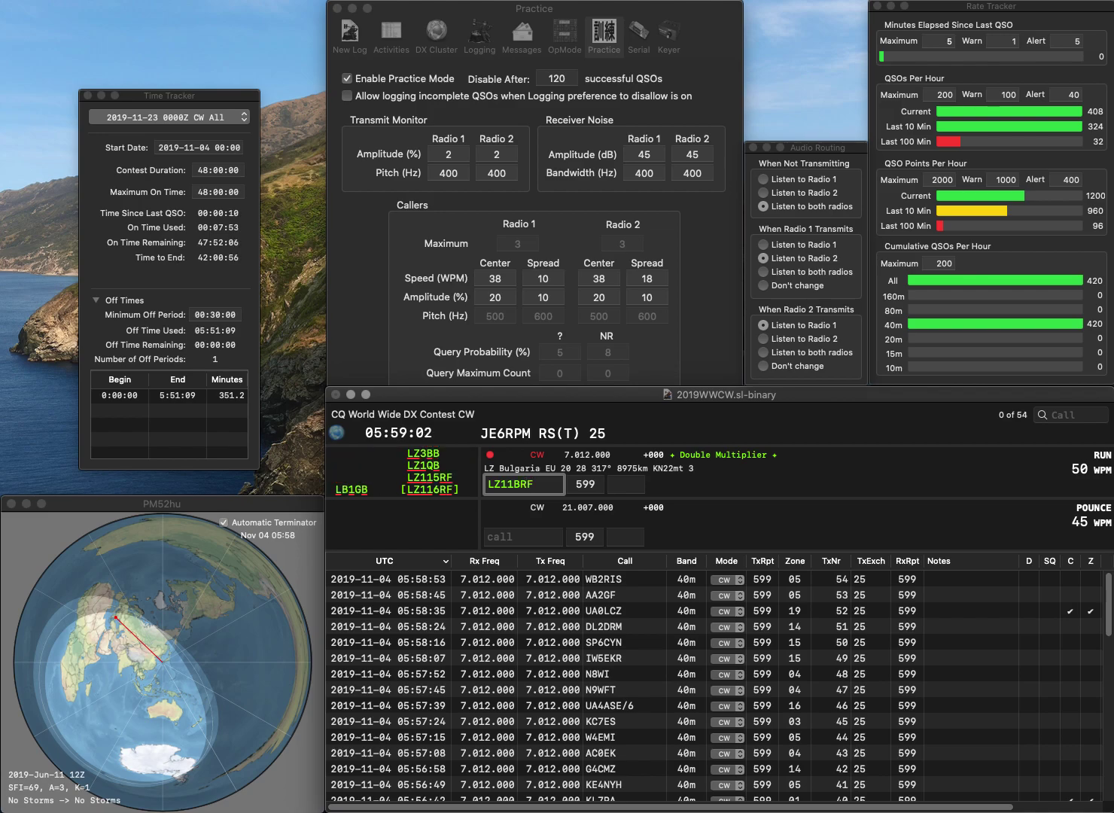
key(Left)
key(Left)
key(BackSpace)
text(6)
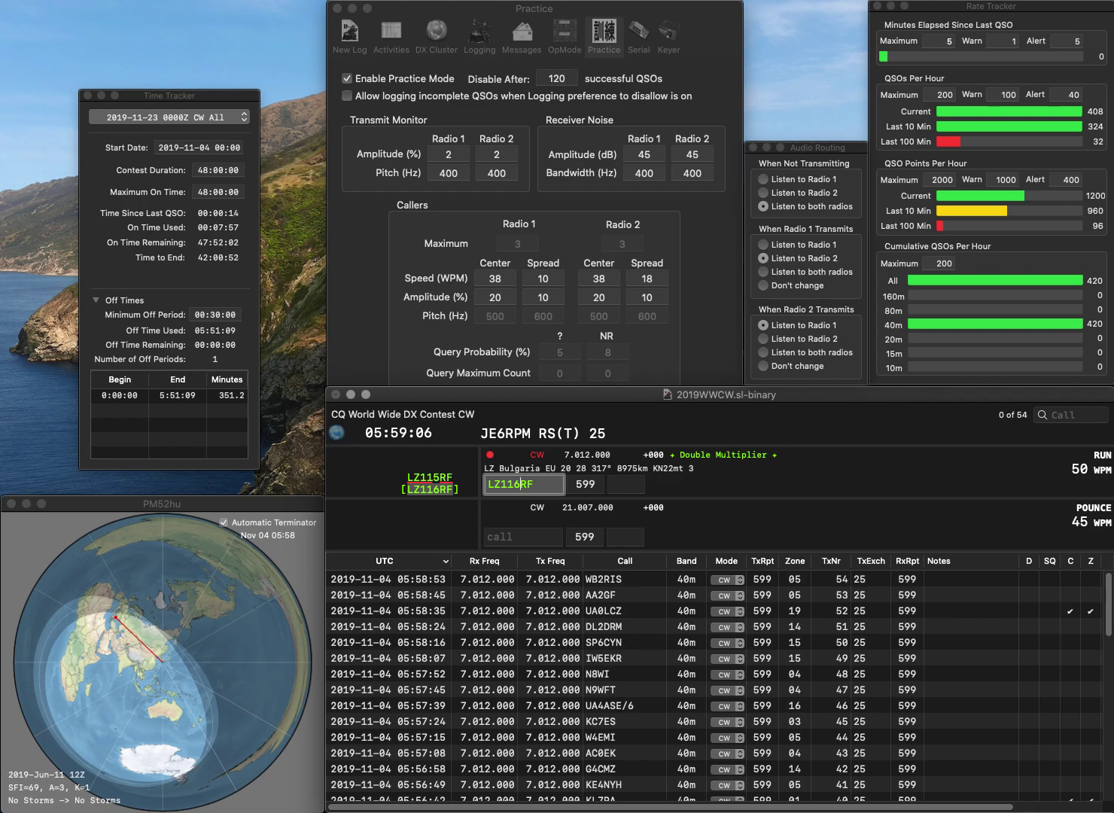
key(space)
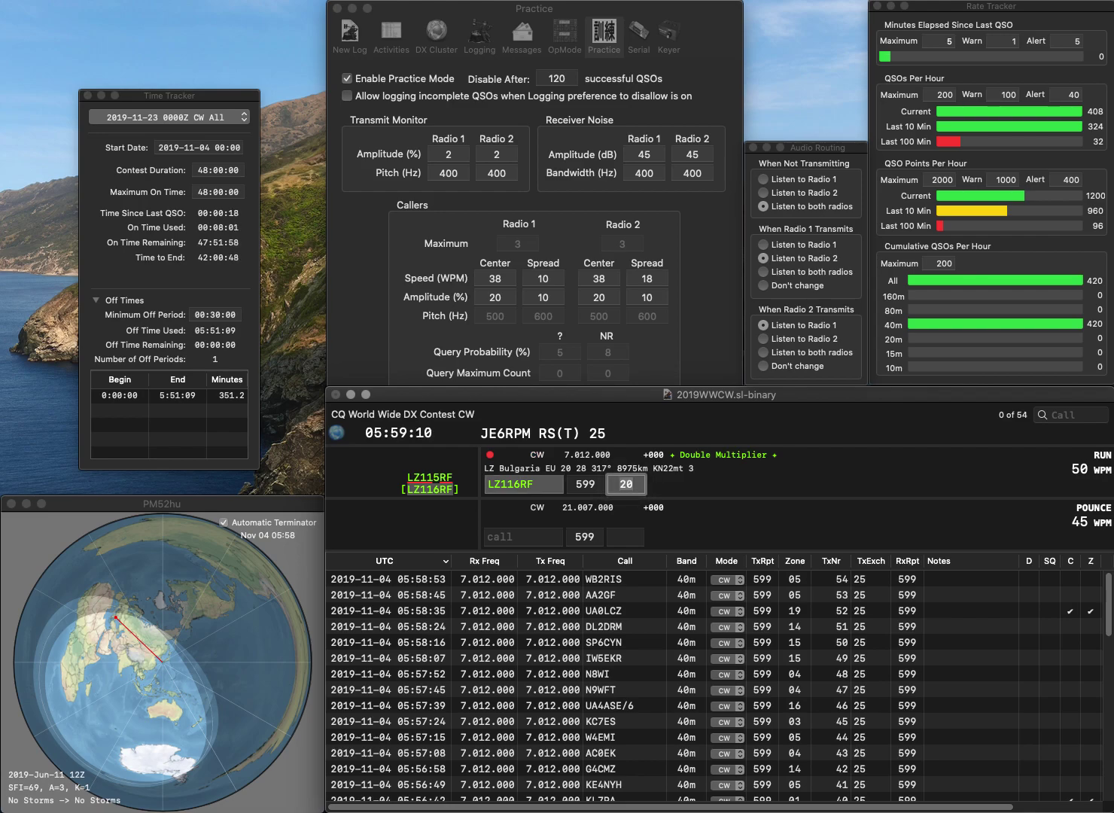
key(Return)
Log the 40m CW contacts with K2LYV in zone 05 and OZ7A in zone 14
text(K)
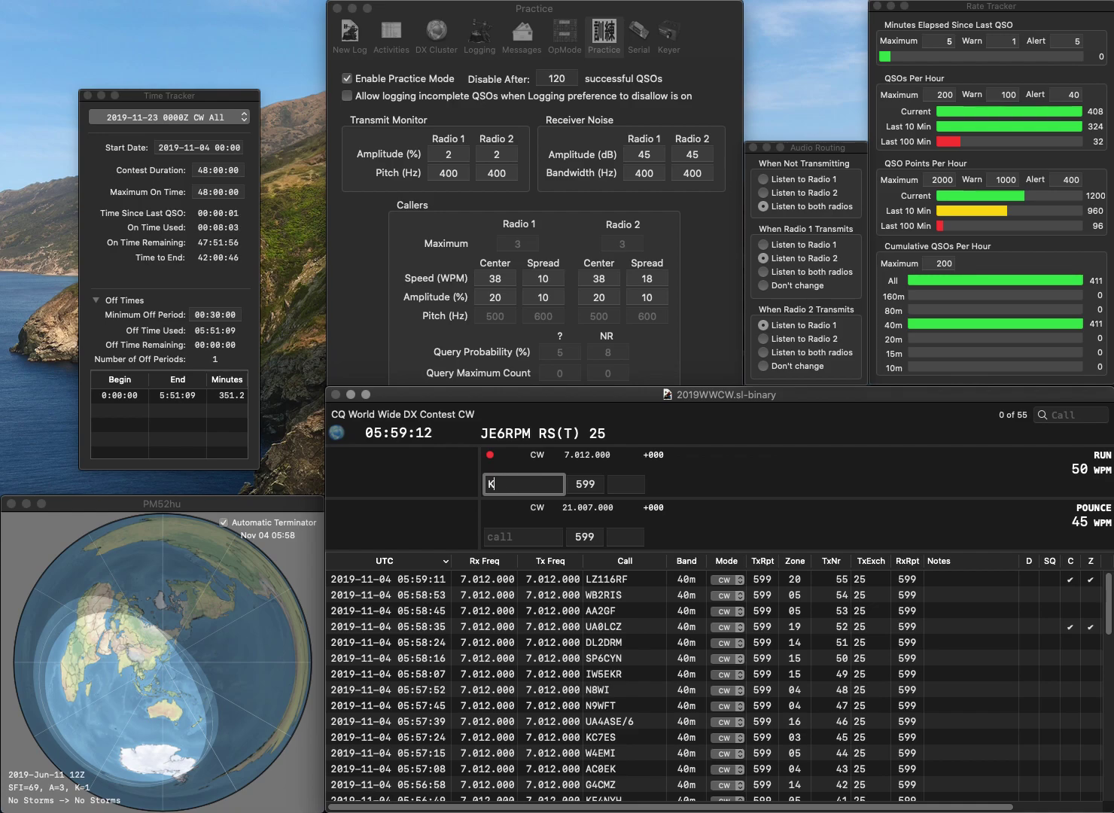
text(2LYV)
key(space)
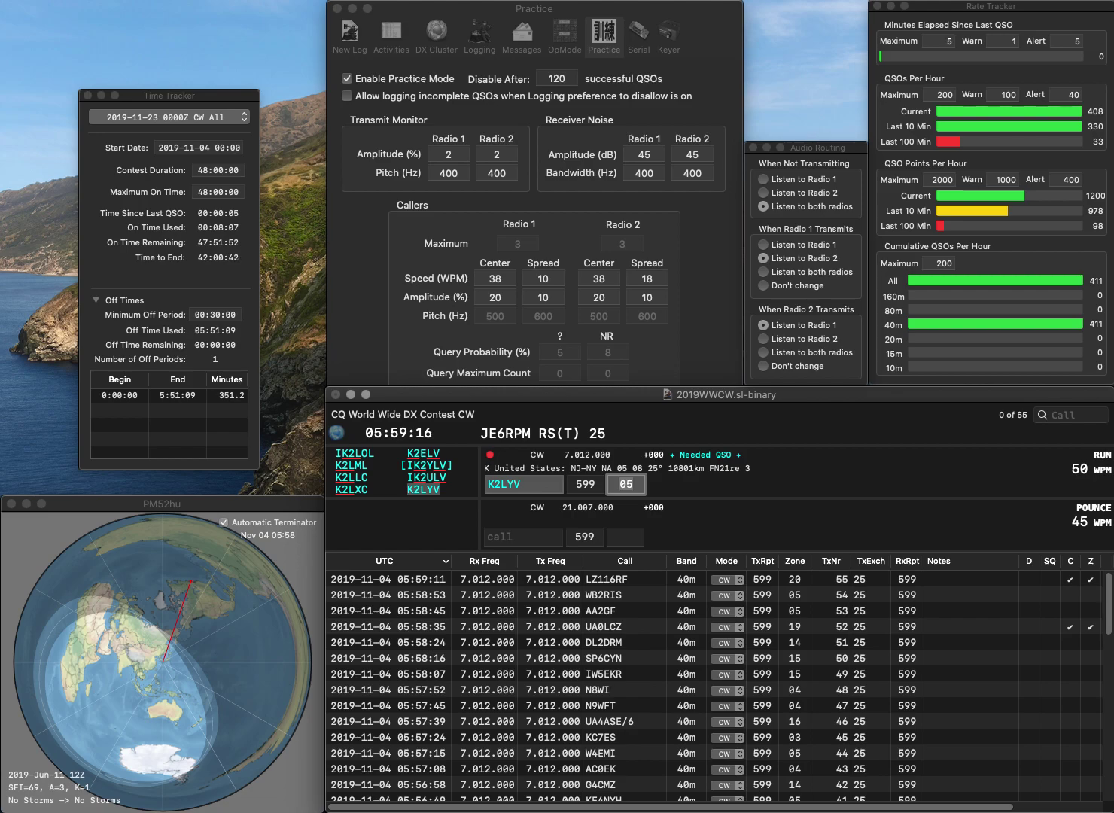
key(Return)
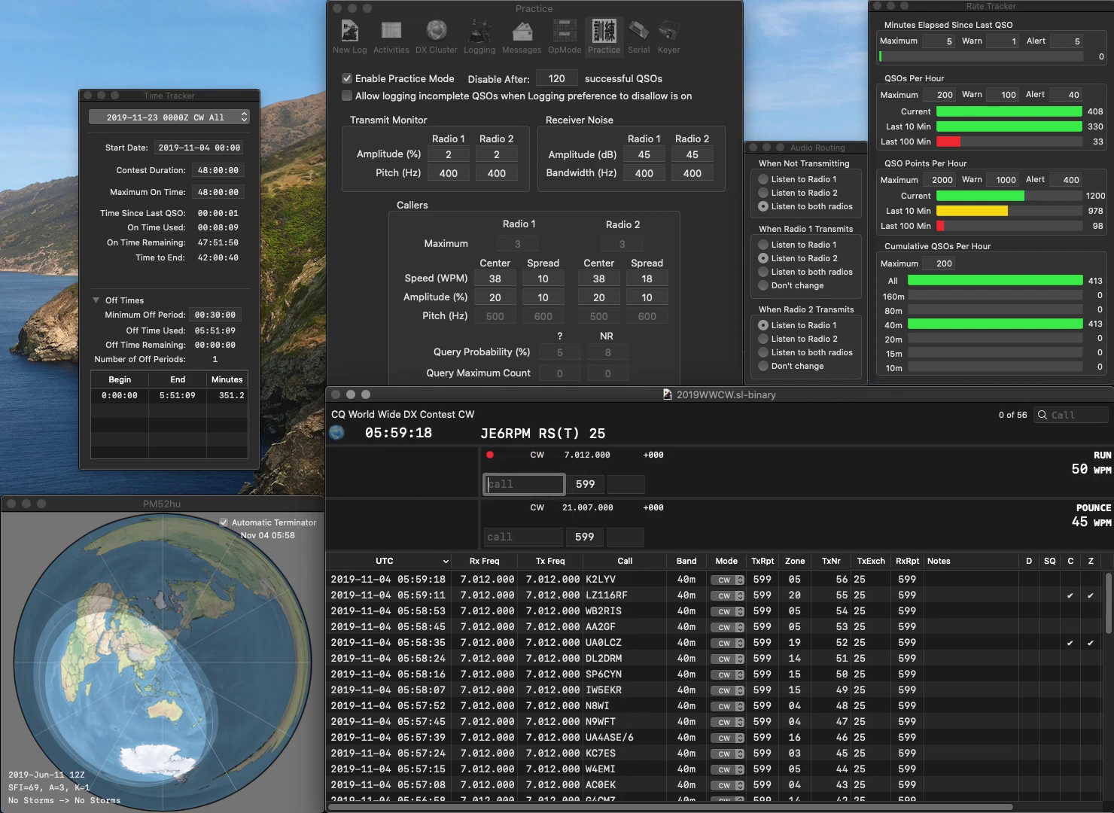
text(OZ7A)
key(space)
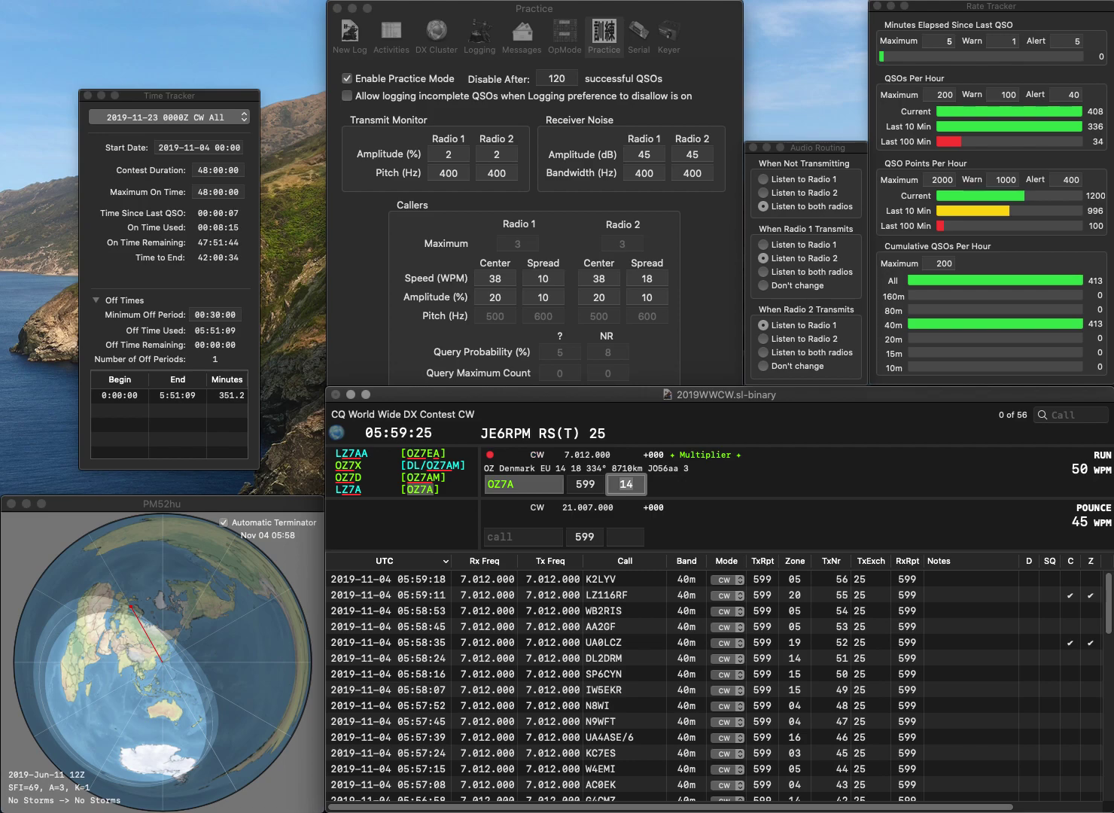
key(Return)
text(K4KZG)
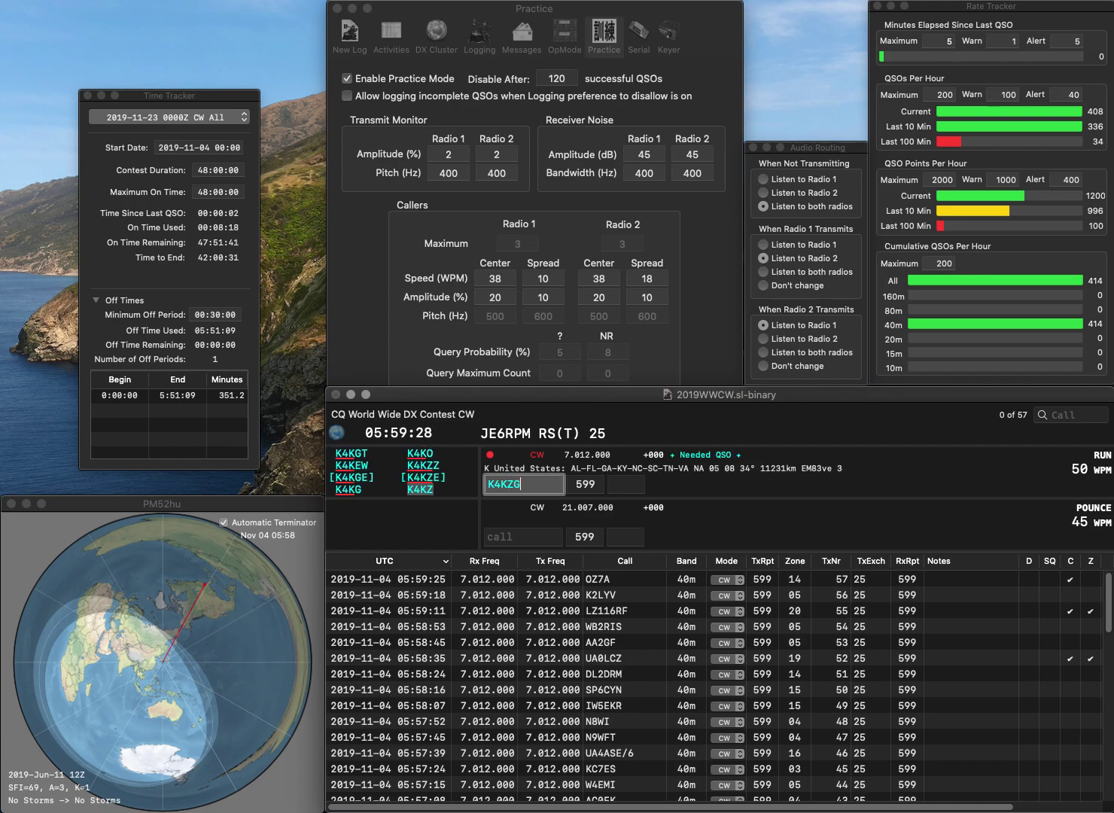
key(BackSpace)
text(E)
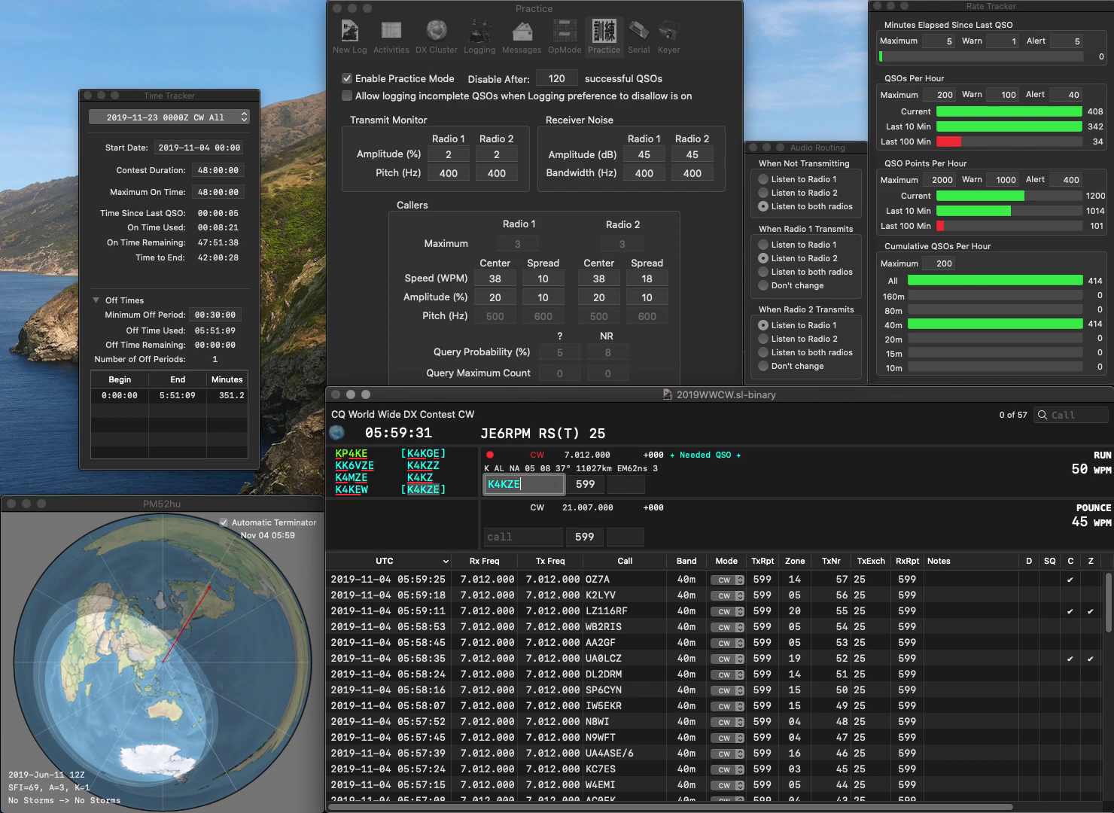
key(Return)
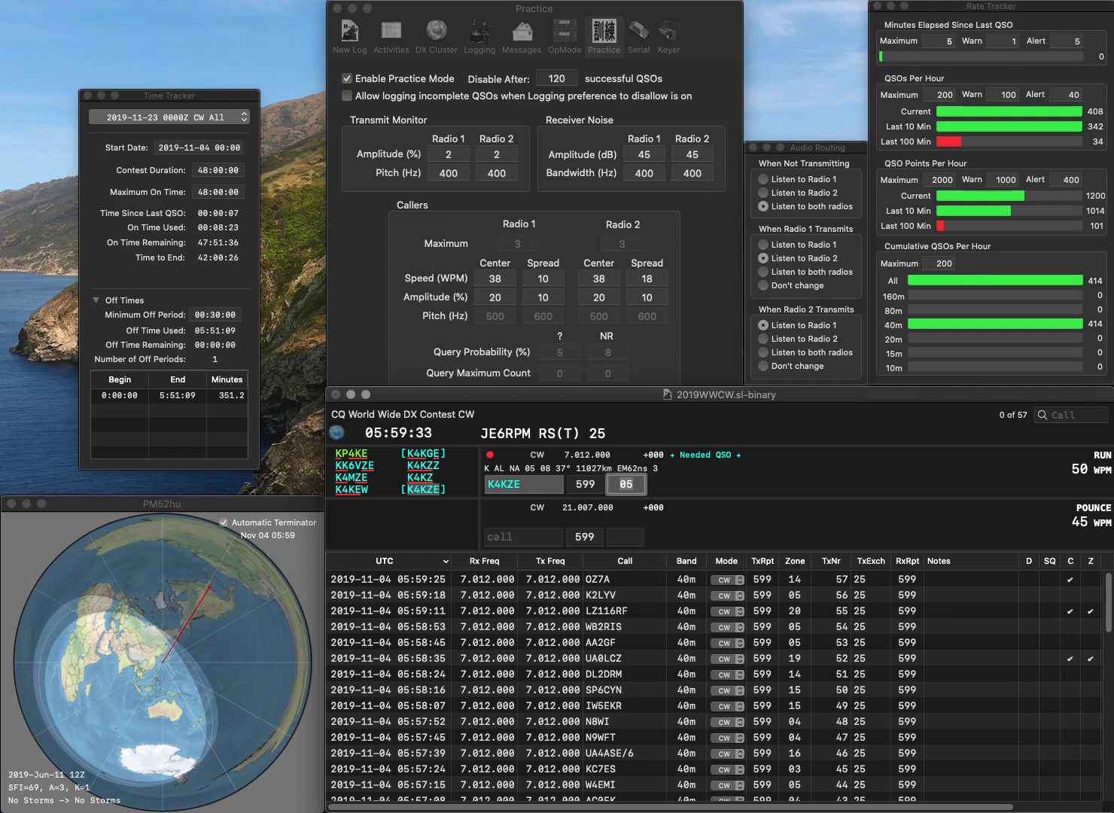
key(Return)
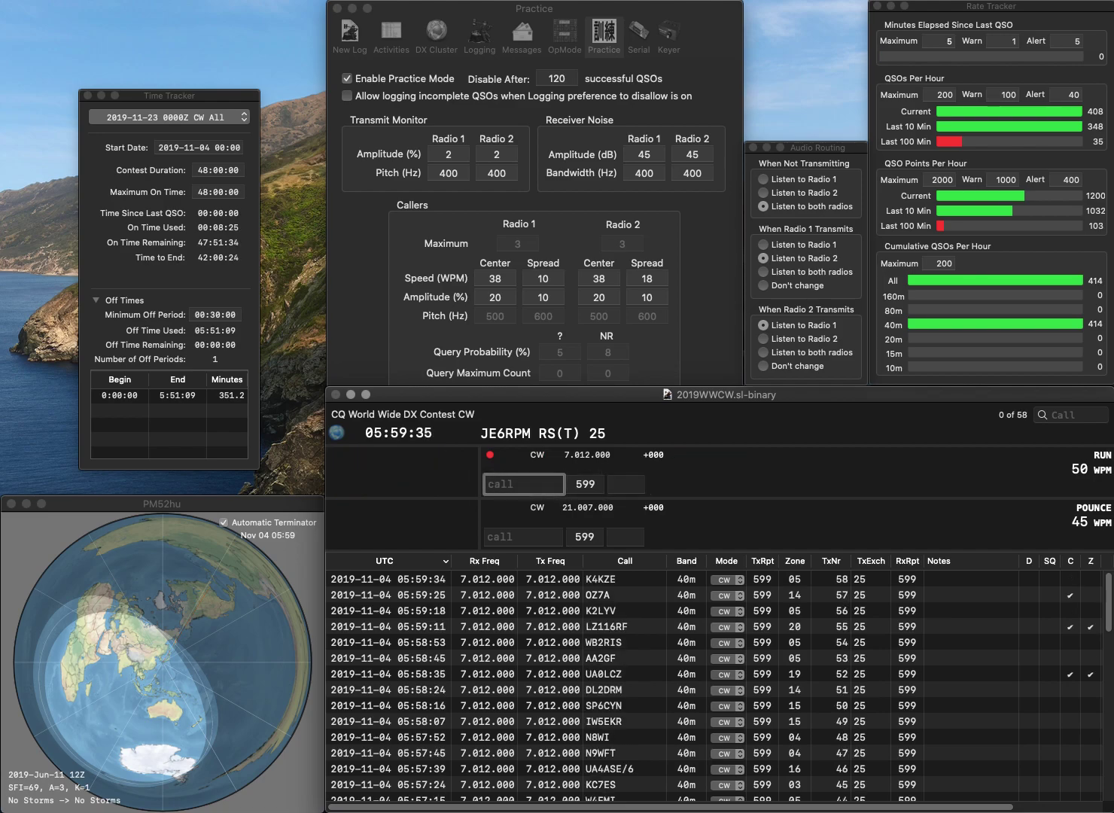
Log the 40m CW contacts with Z3M in zone 15 and N9EXU in zone 04
text(Z3M)
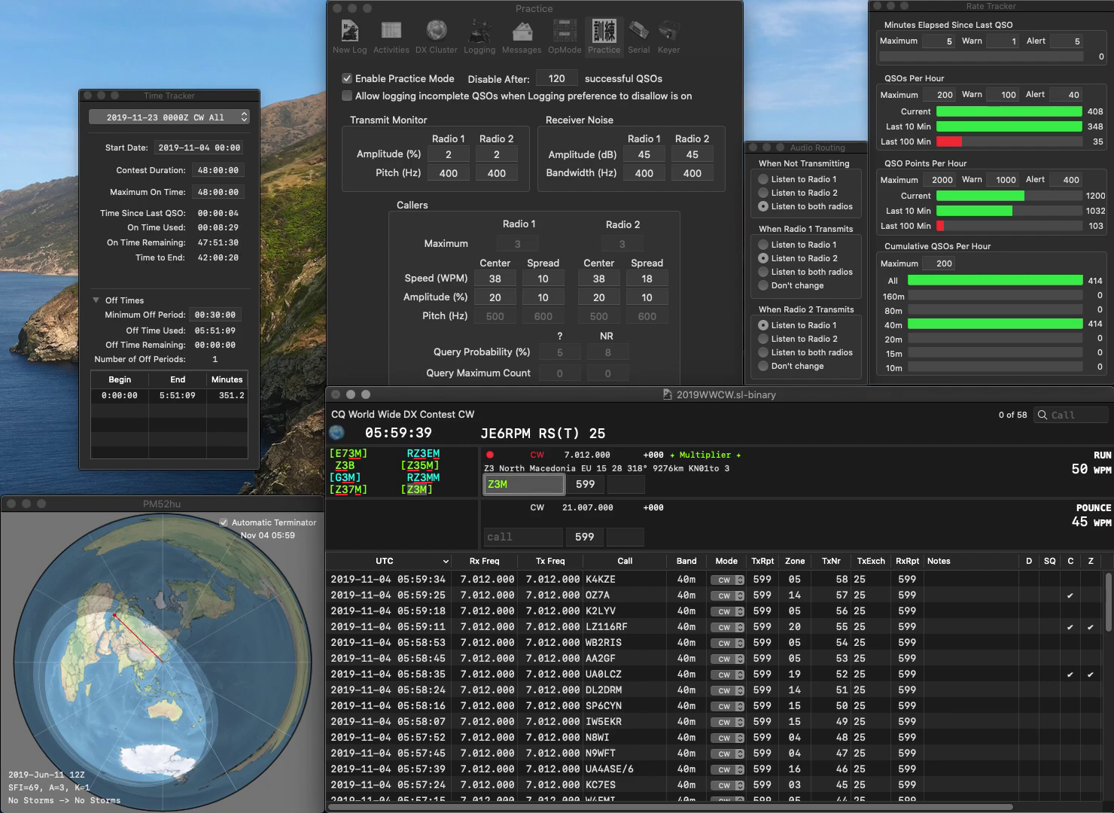
key(Return)
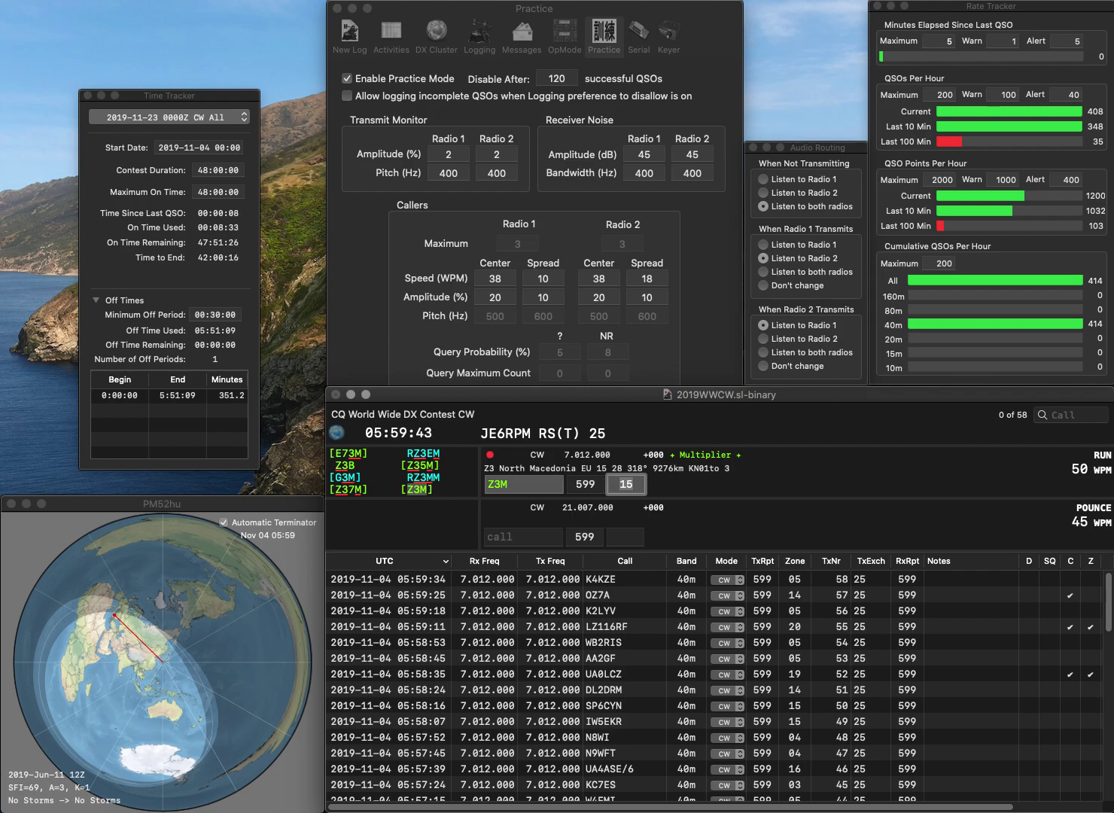
key(Return)
text(N9EXU)
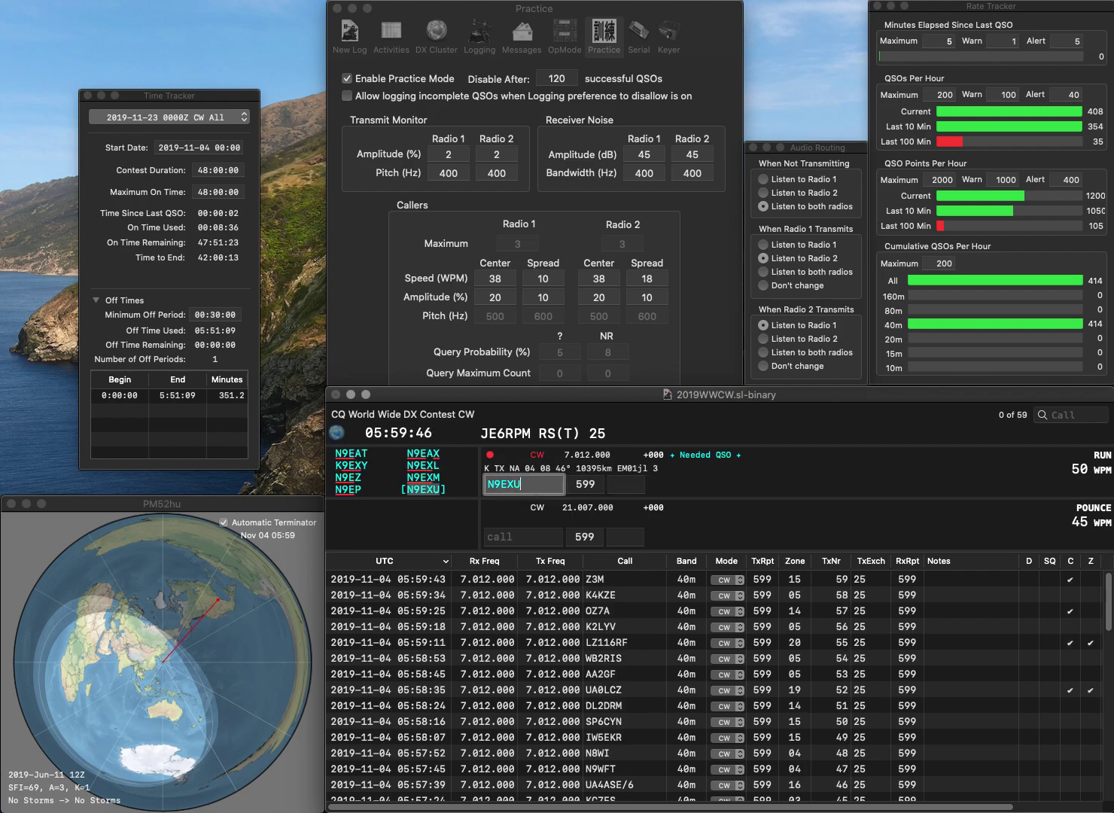
key(Return)
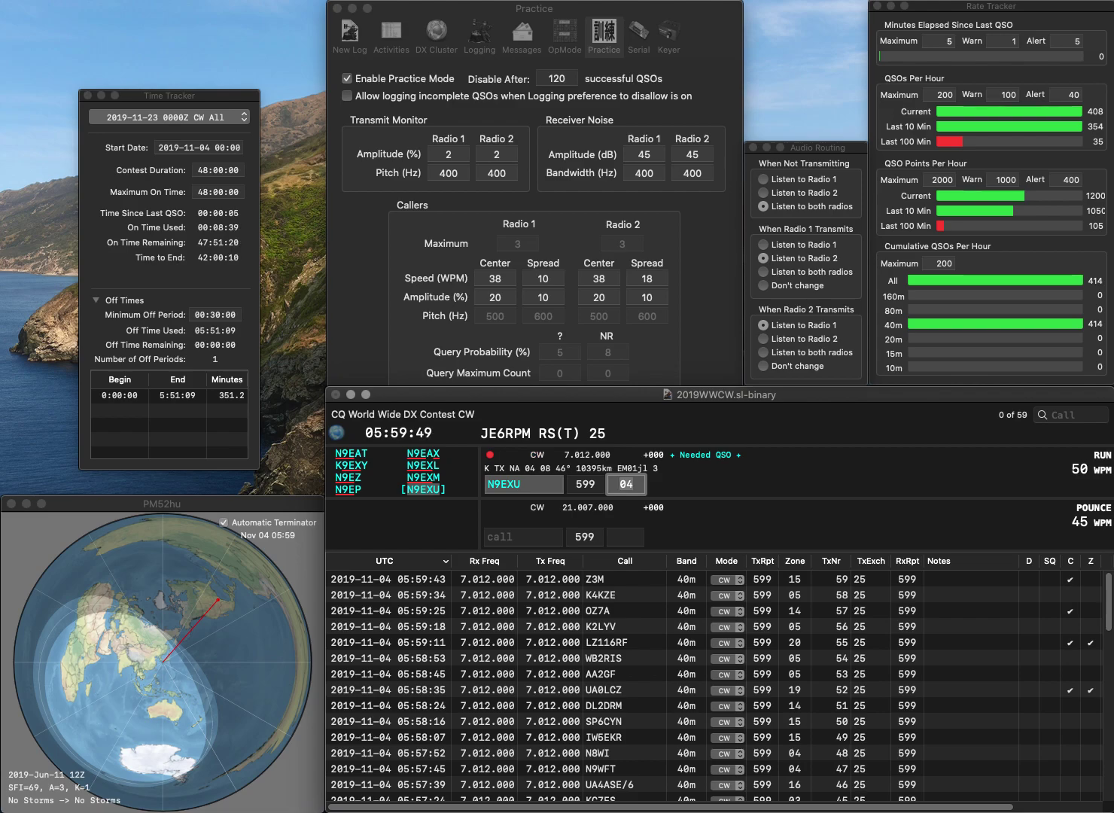
key(Return)
text(IVE1E)
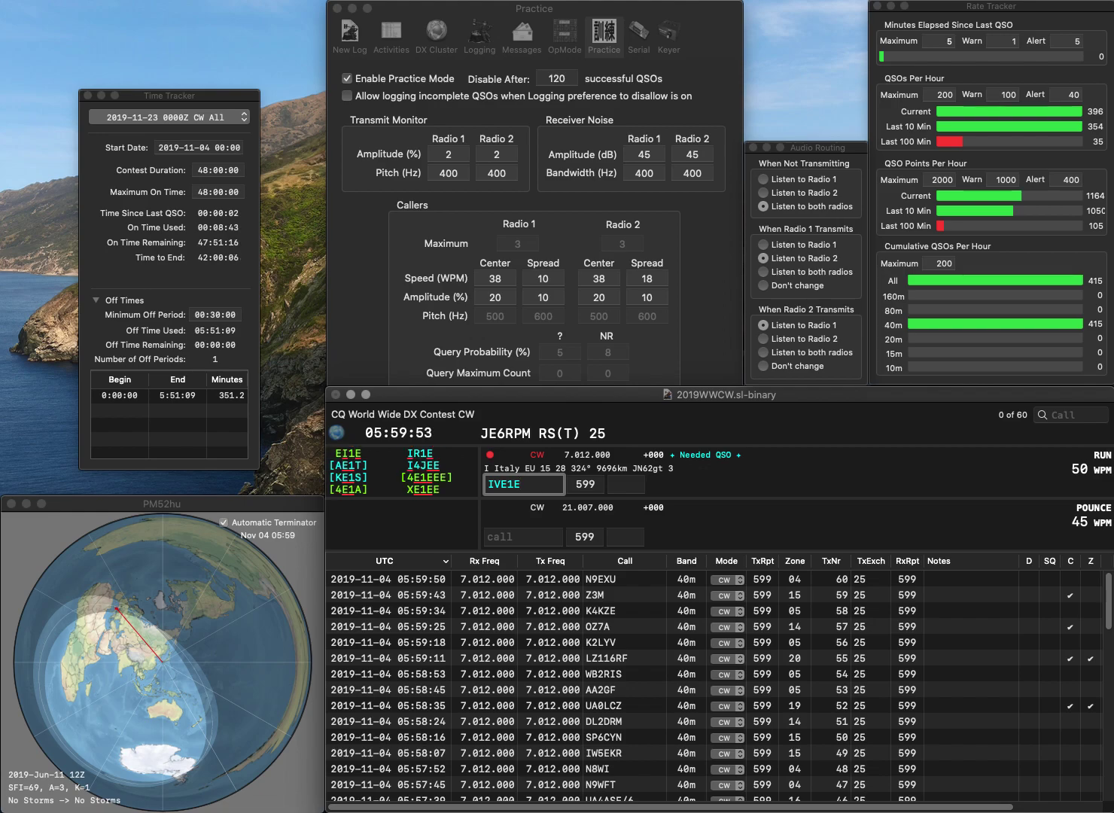
key(Left)
key(Left)
key(BackSpace)
key(BackSpace)
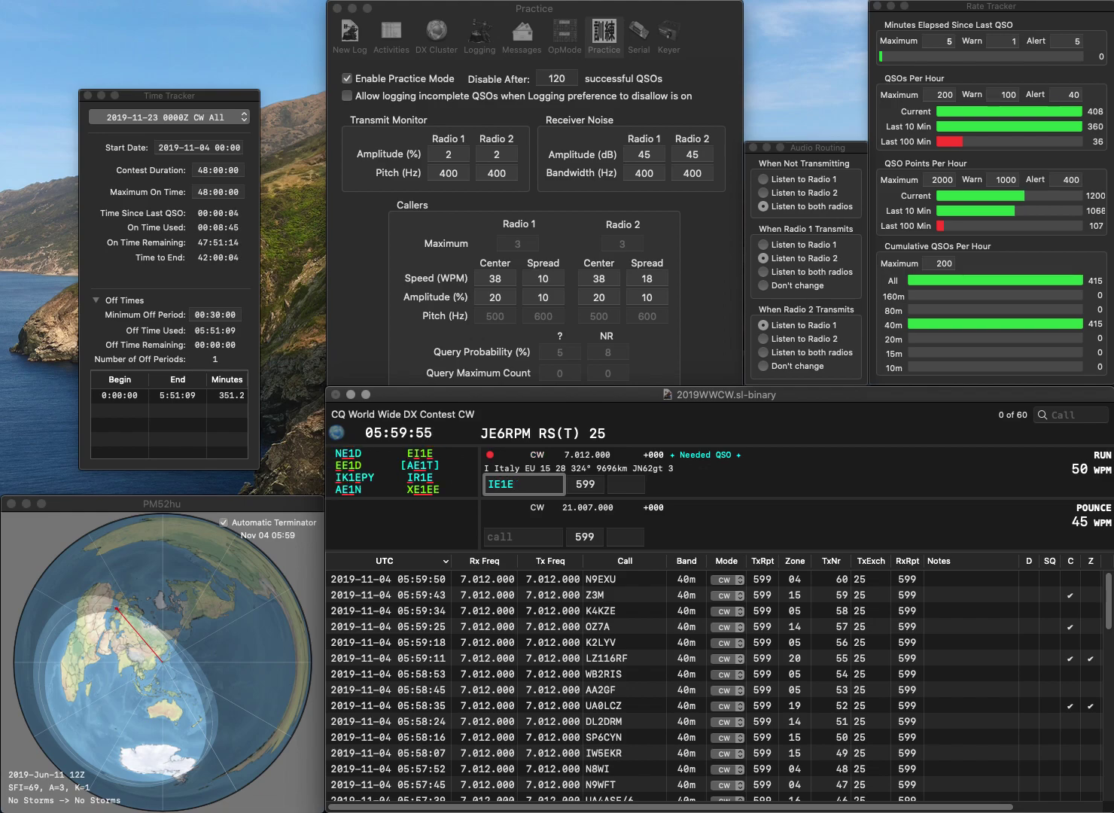
key(Delete)
text(4J)
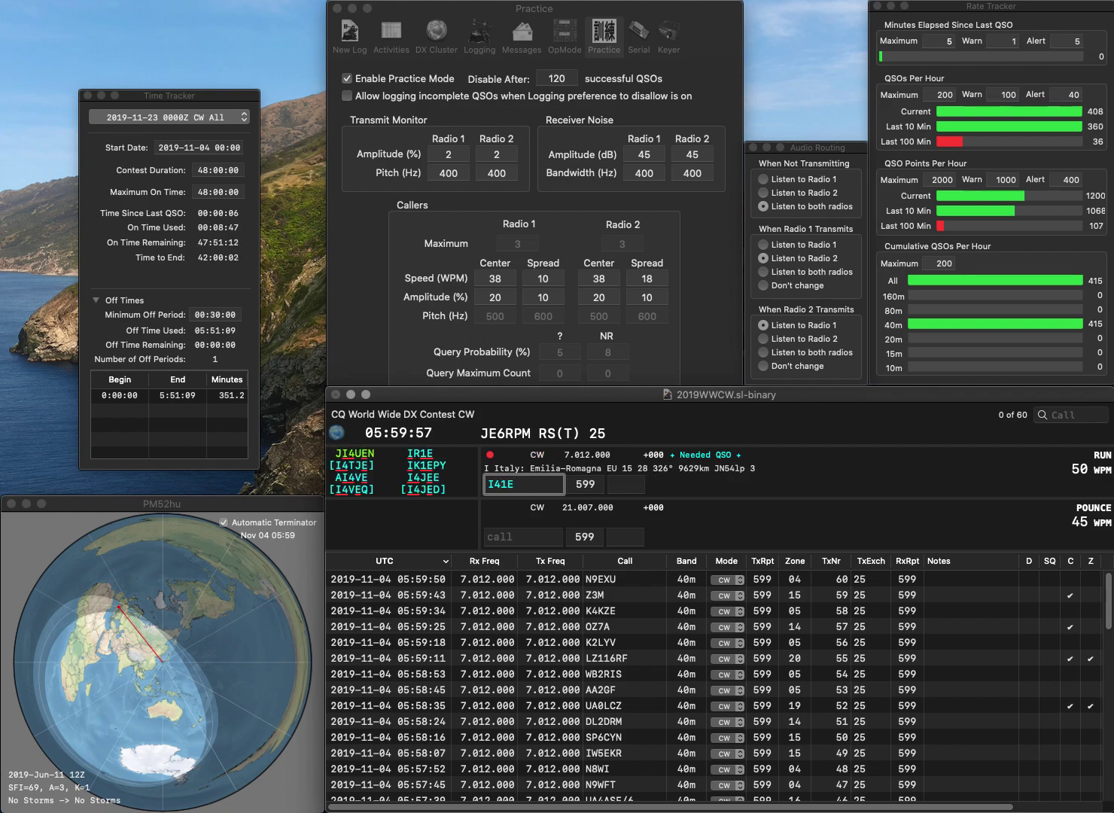
key(End)
text(D)
key(Tab)
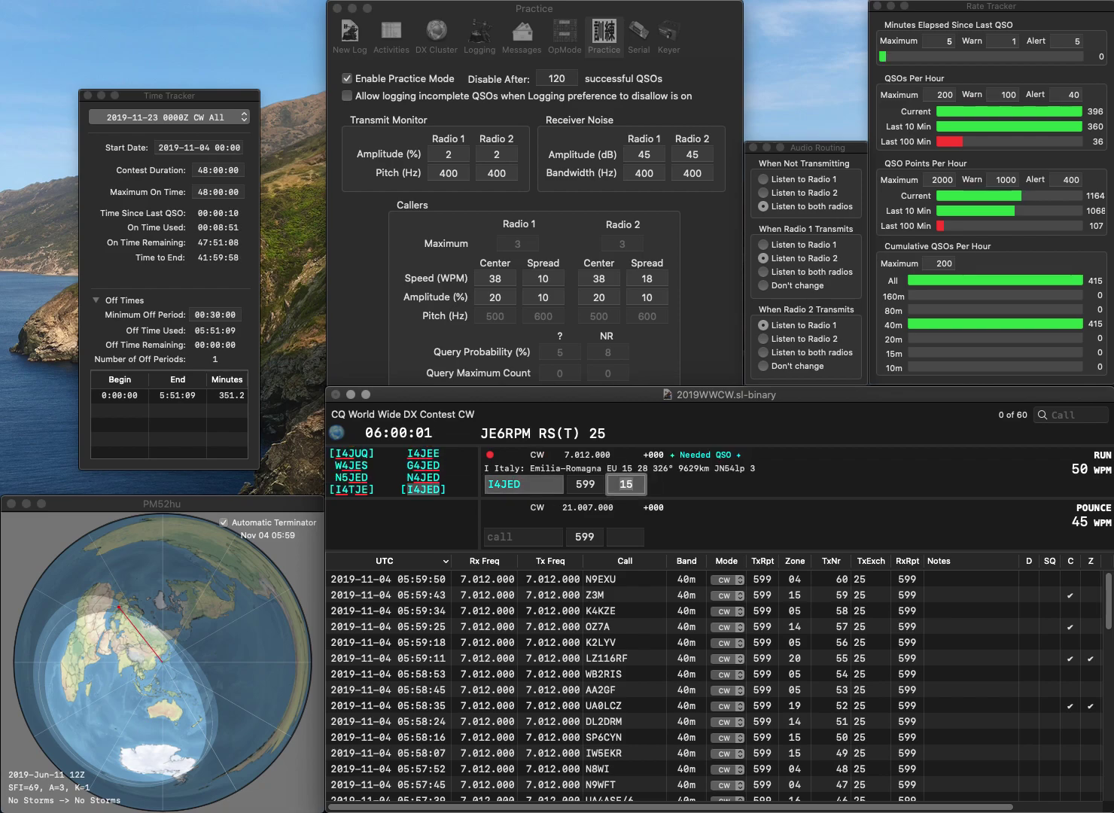
key(Return)
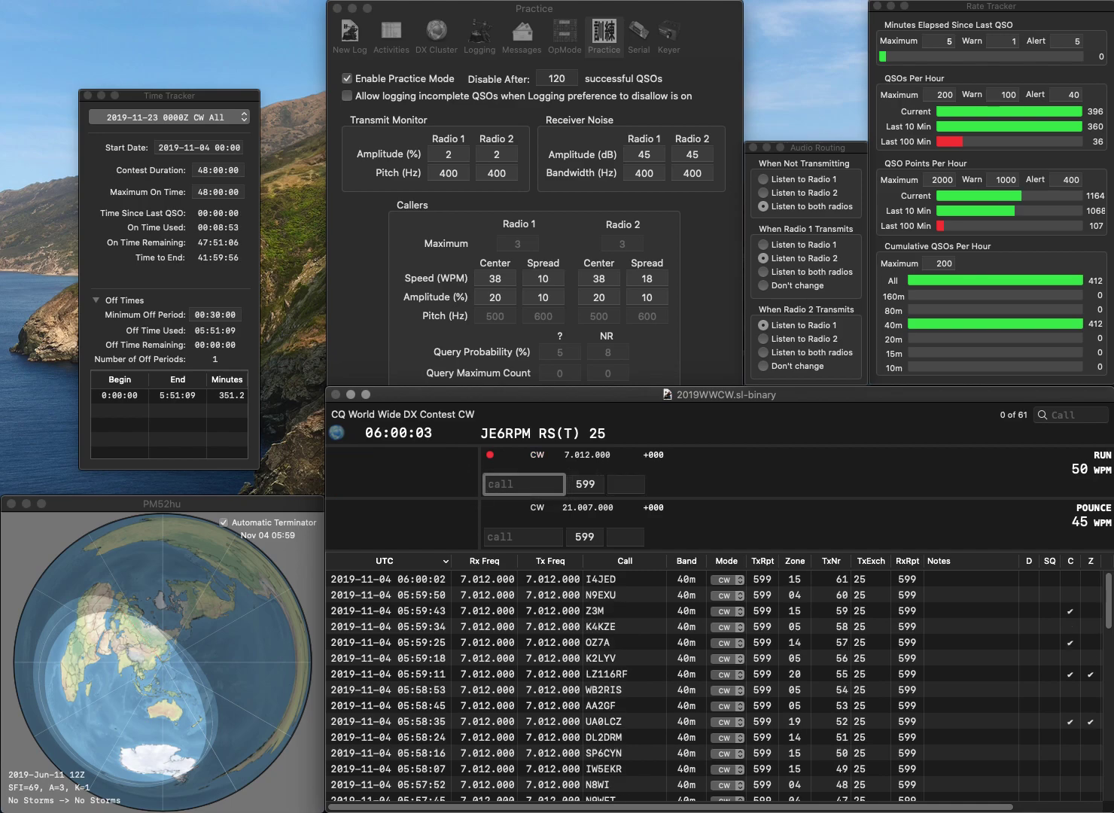
Log the 40m CW run-radio contact with 9M4DX in zone 28
text(9M4)
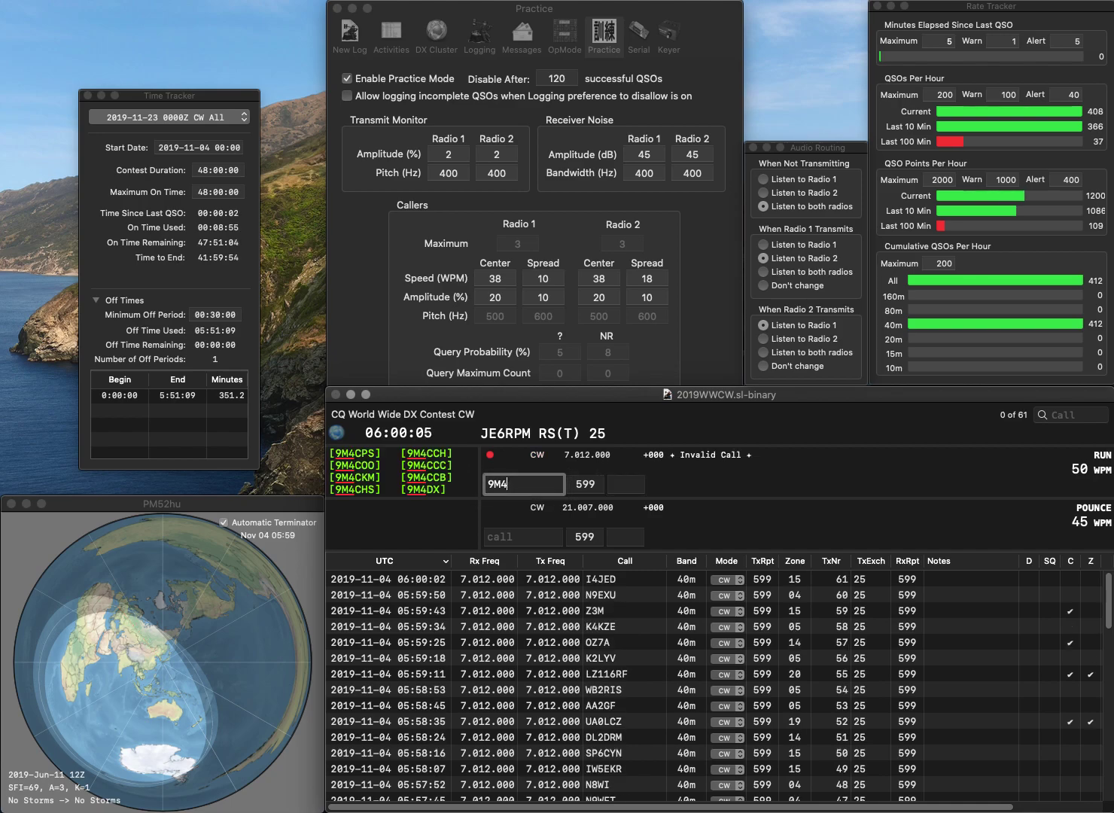
text(DX)
key(space)
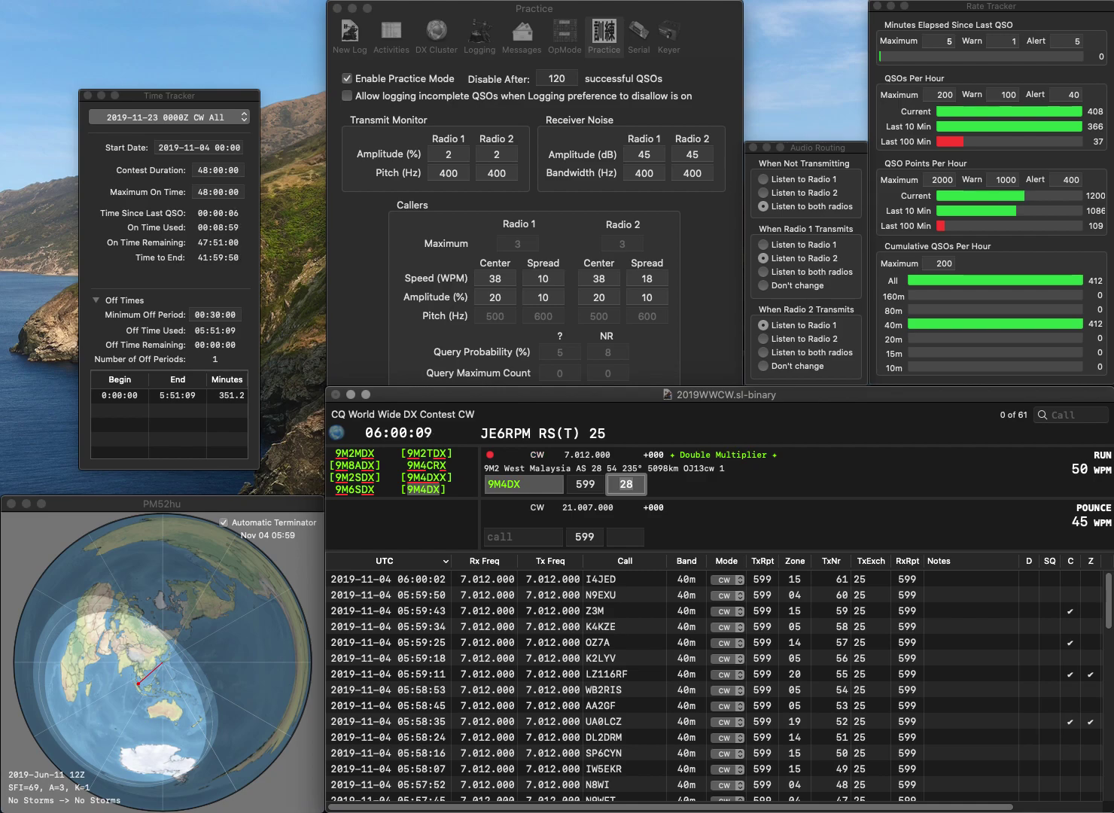
key(Return)
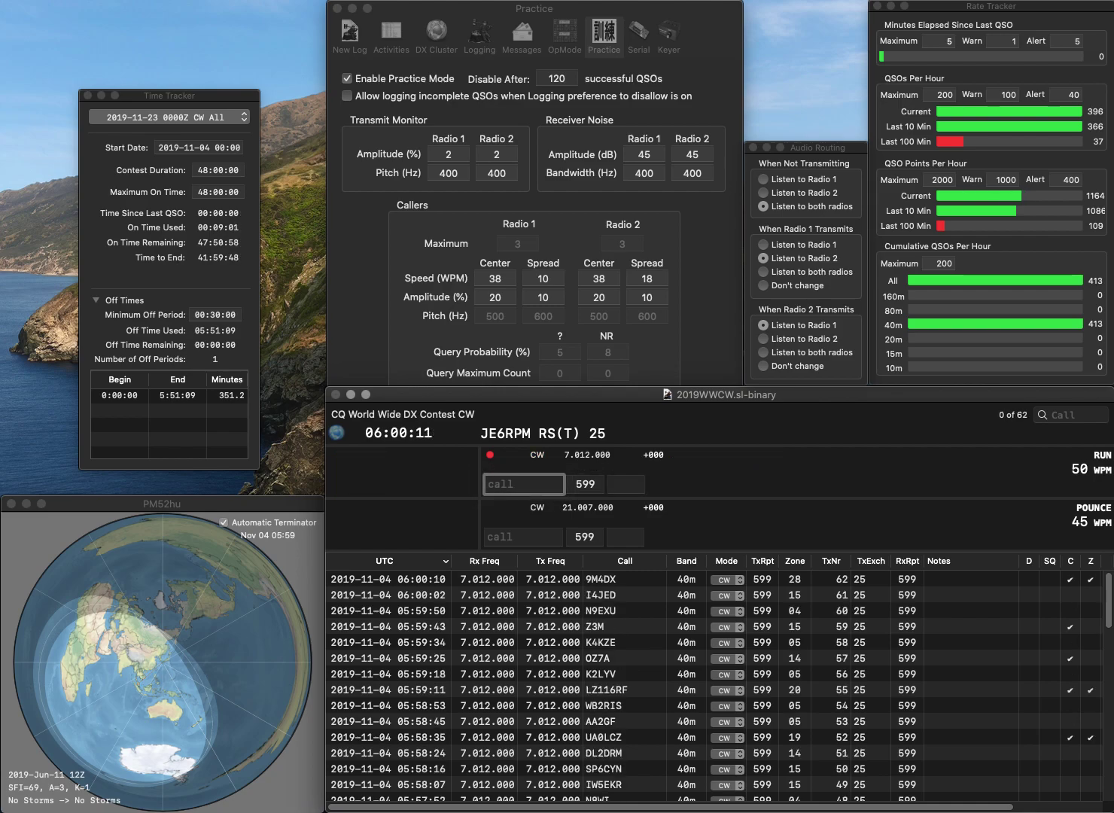
Log the 40m CW contact with NP2N in zone 08, correcting the call's digit to 2 before logging
text(NP3N)
key(space)
click(523, 484)
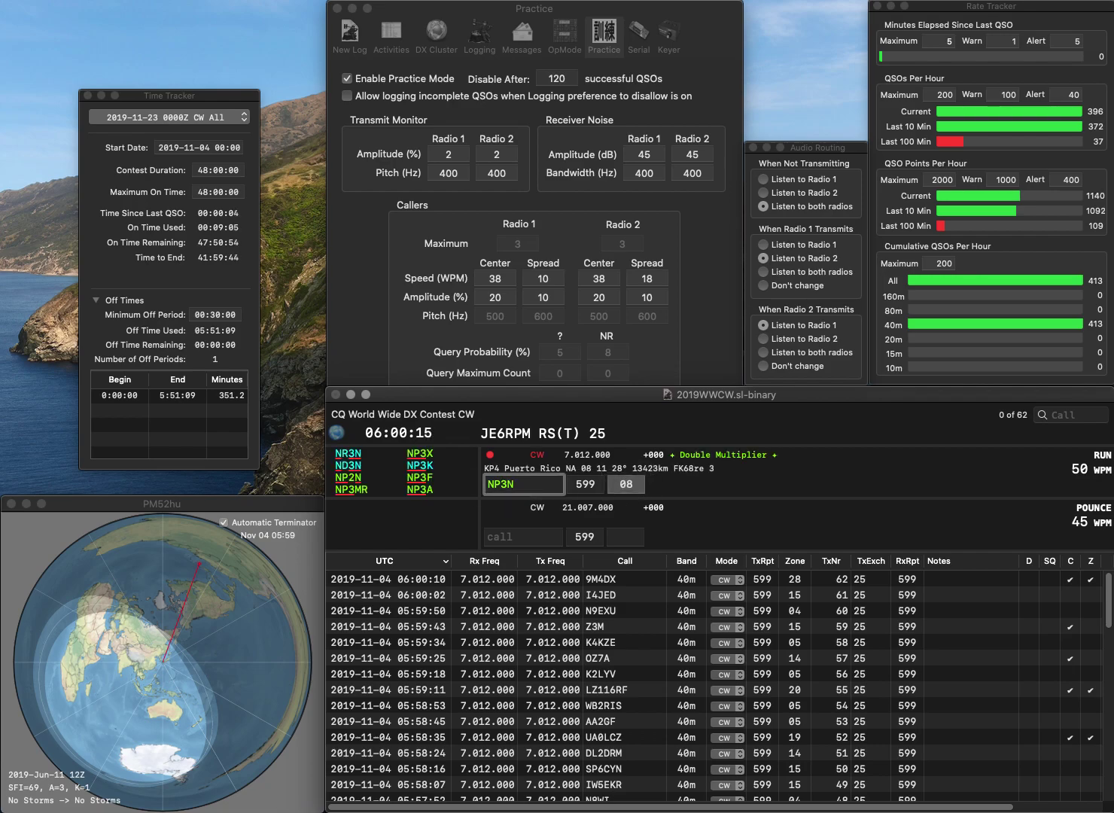
key(BackSpace)
text(2)
key(space)
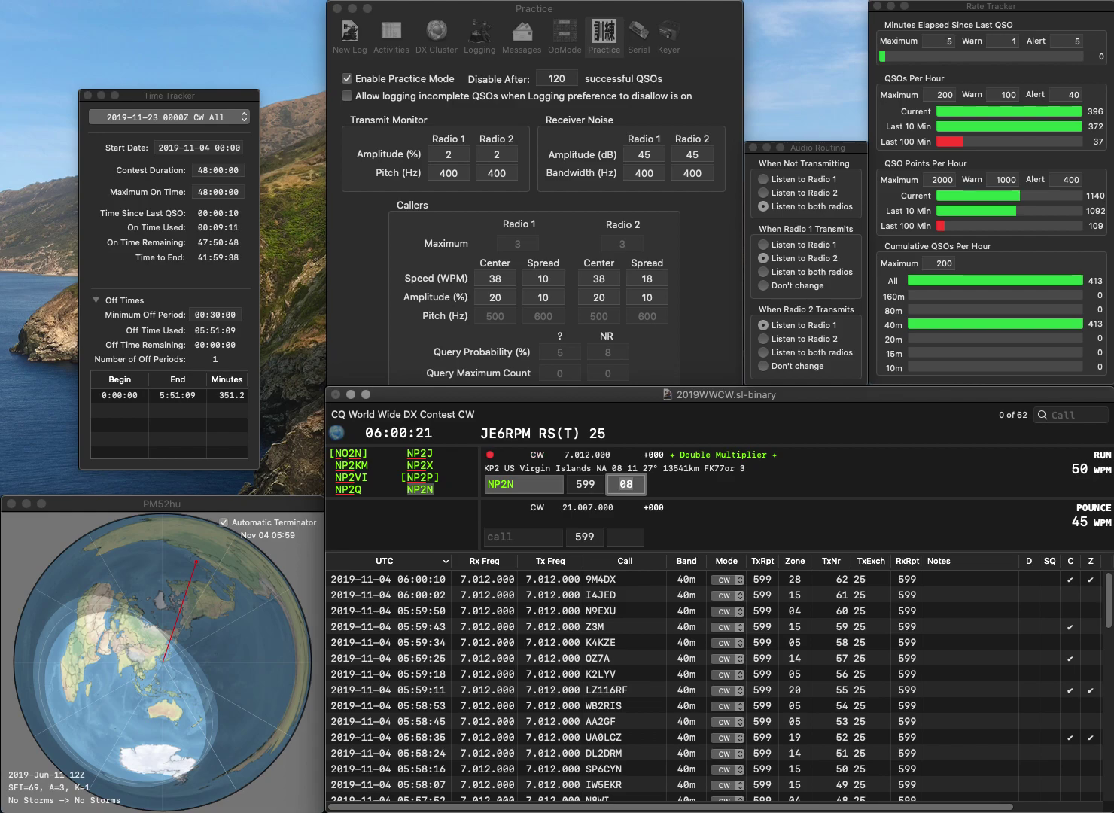
key(Return)
text(N4)
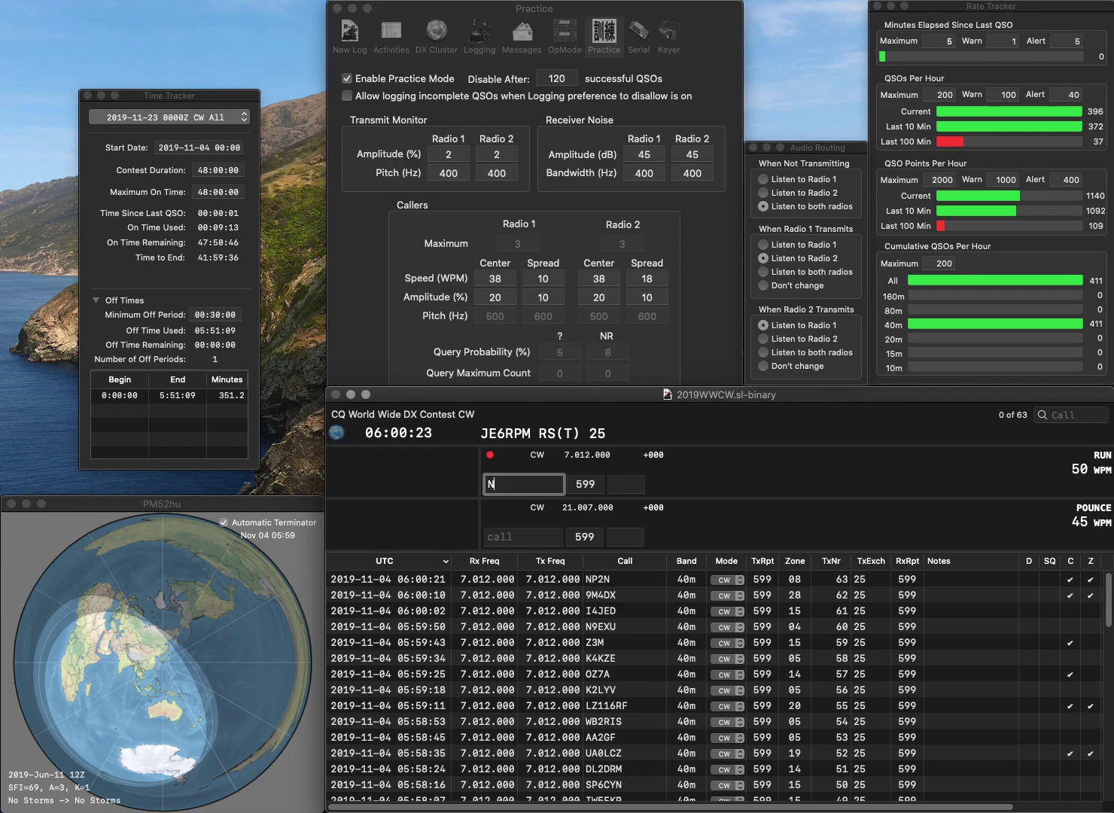
text(G)
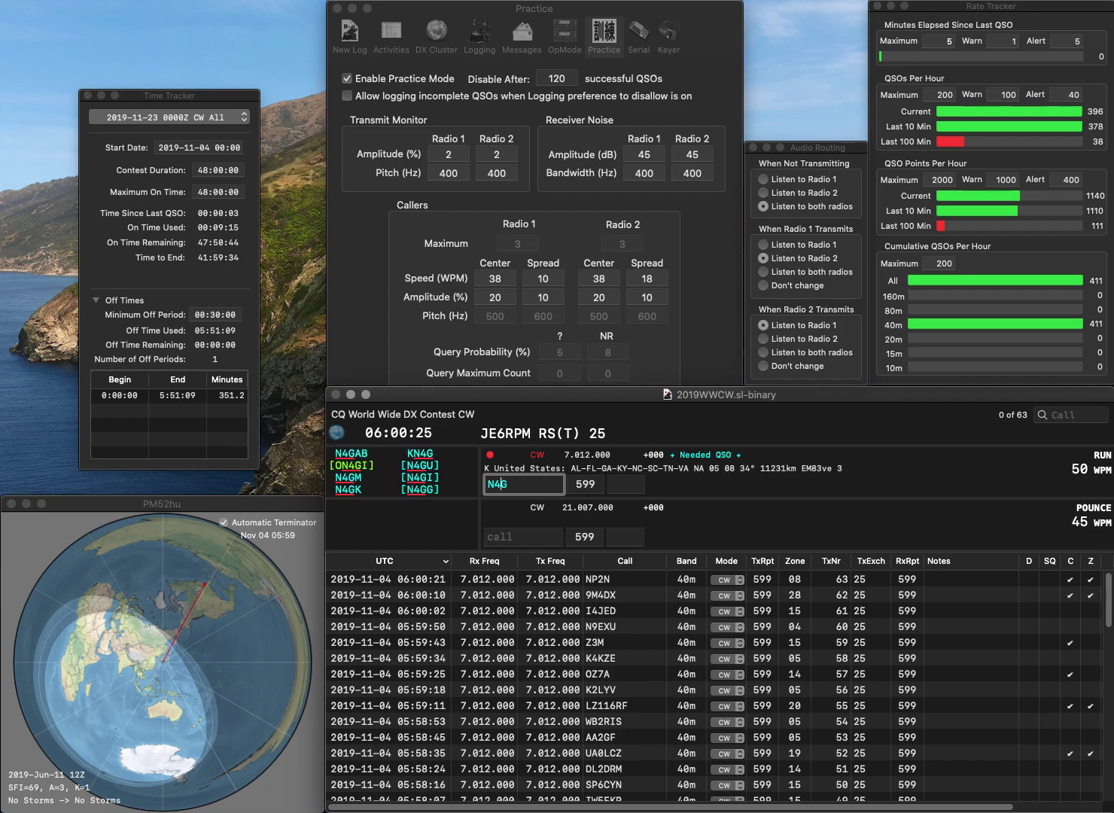
key(BackSpace)
text(CVG)
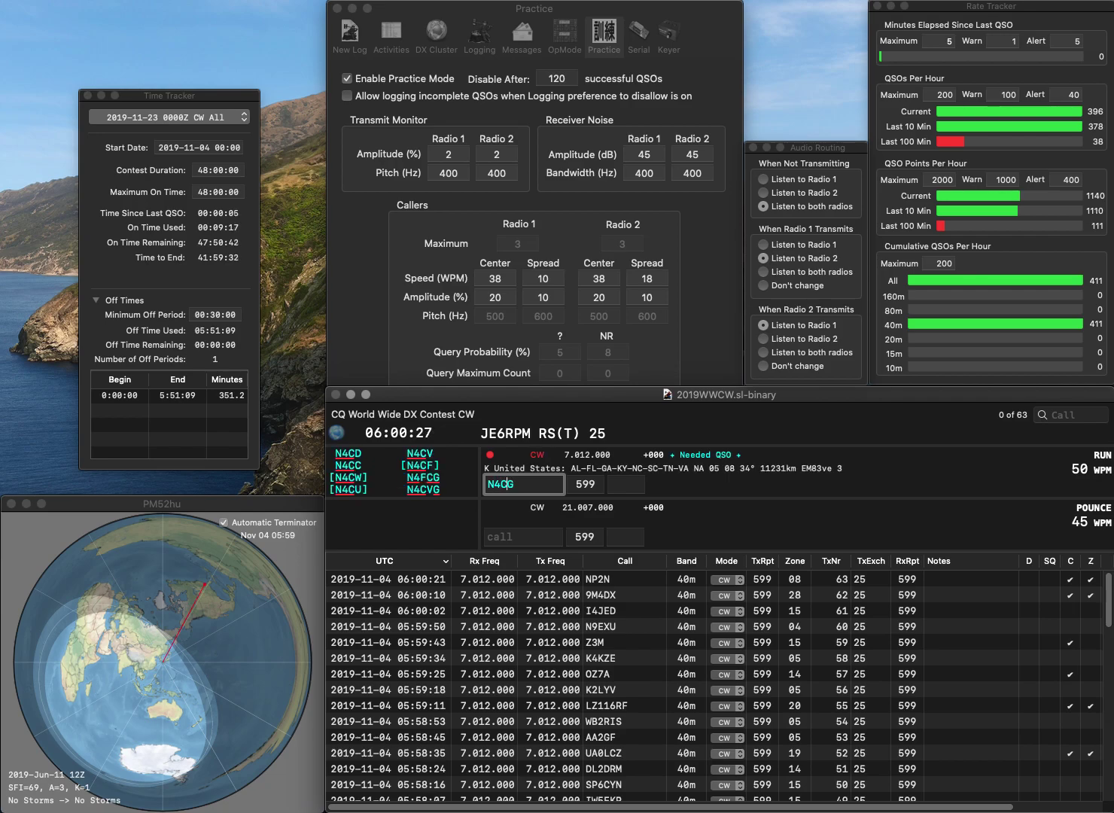
key(space)
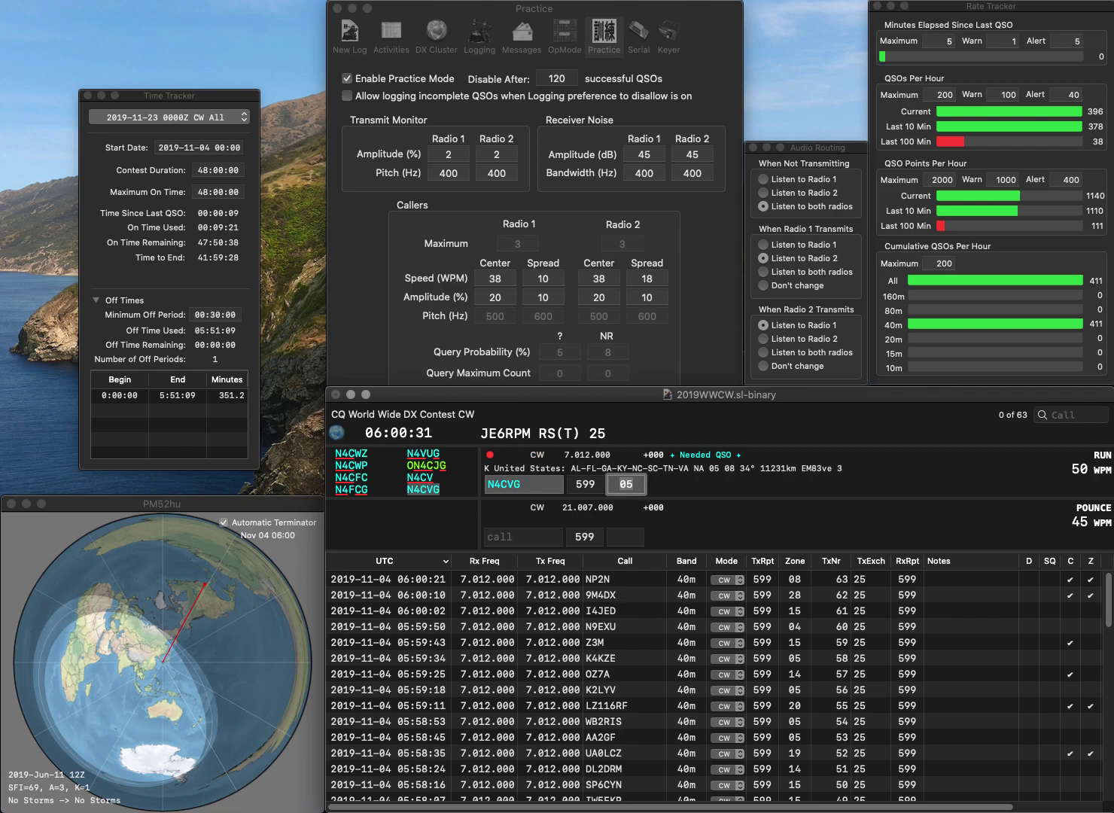
key(Return)
text(CT7)
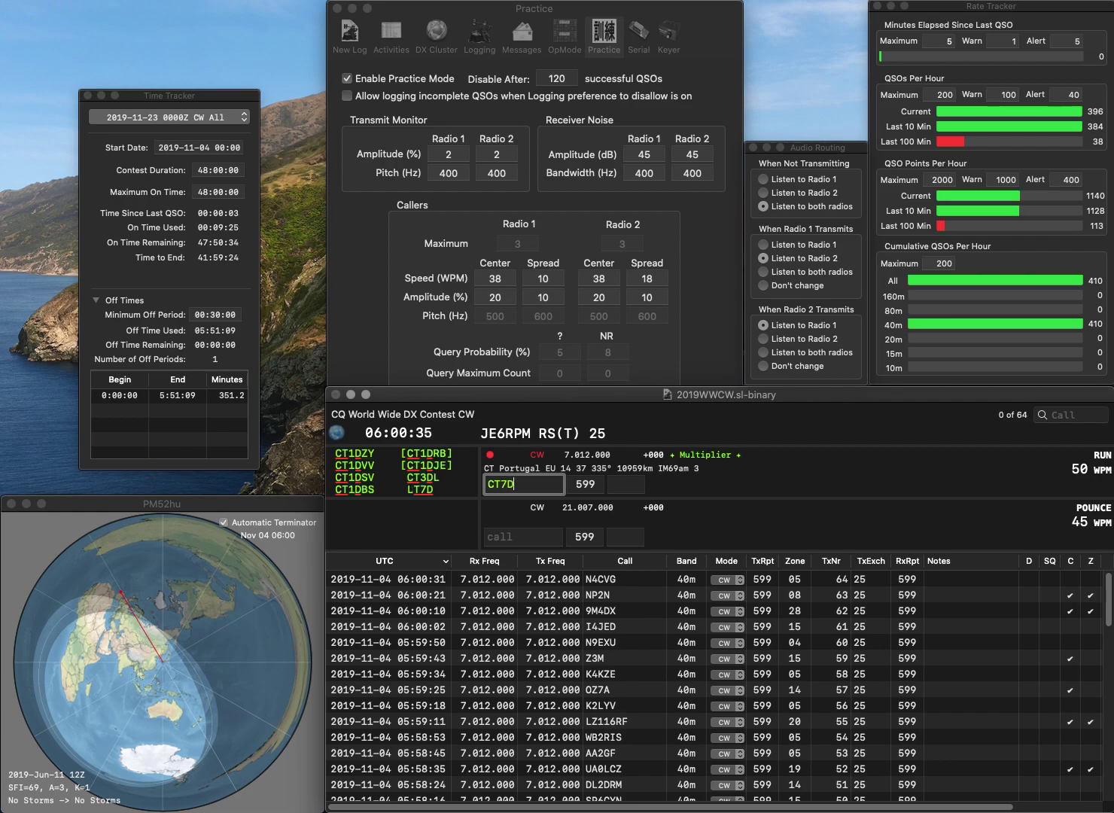
text(/DJ)
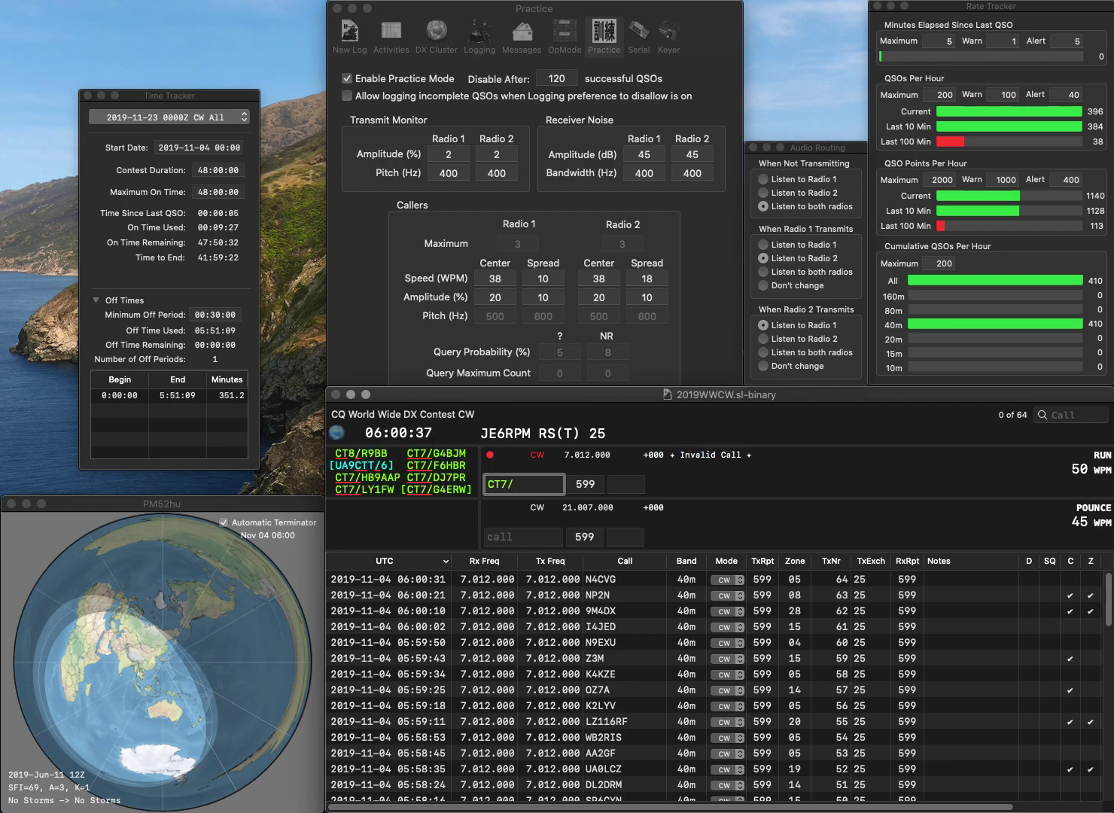
text(7PR)
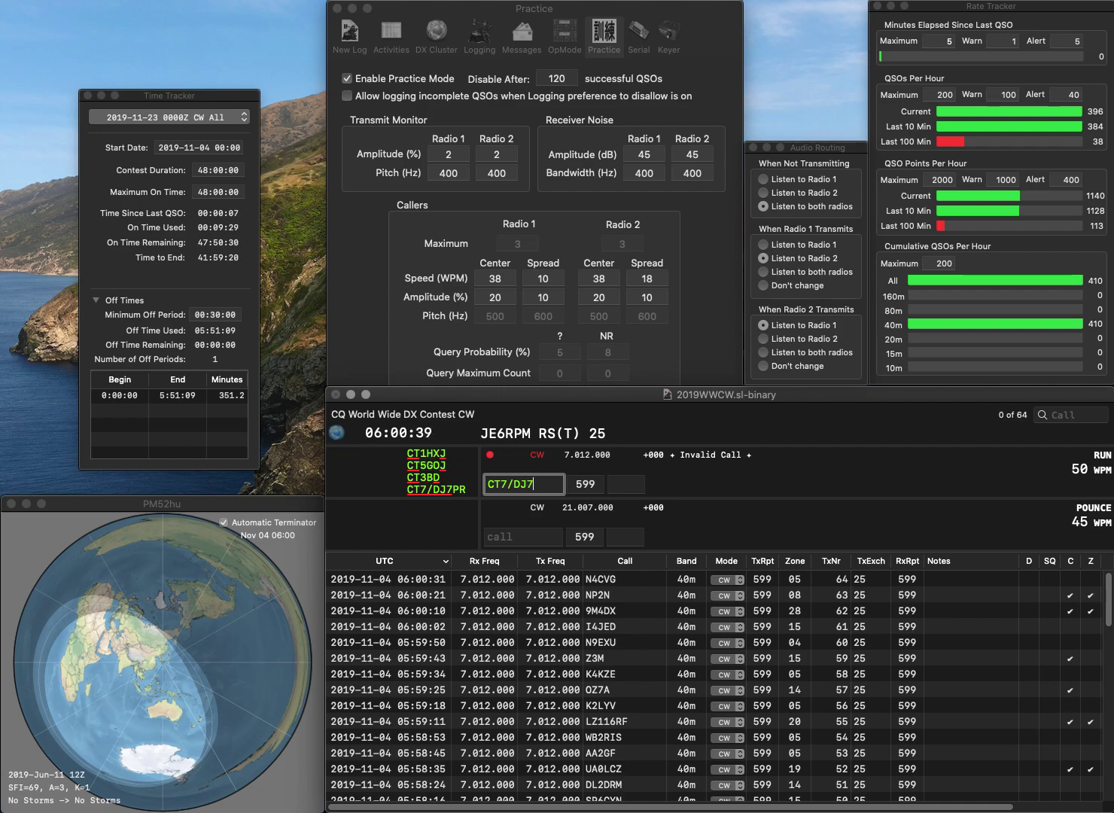
key(Return)
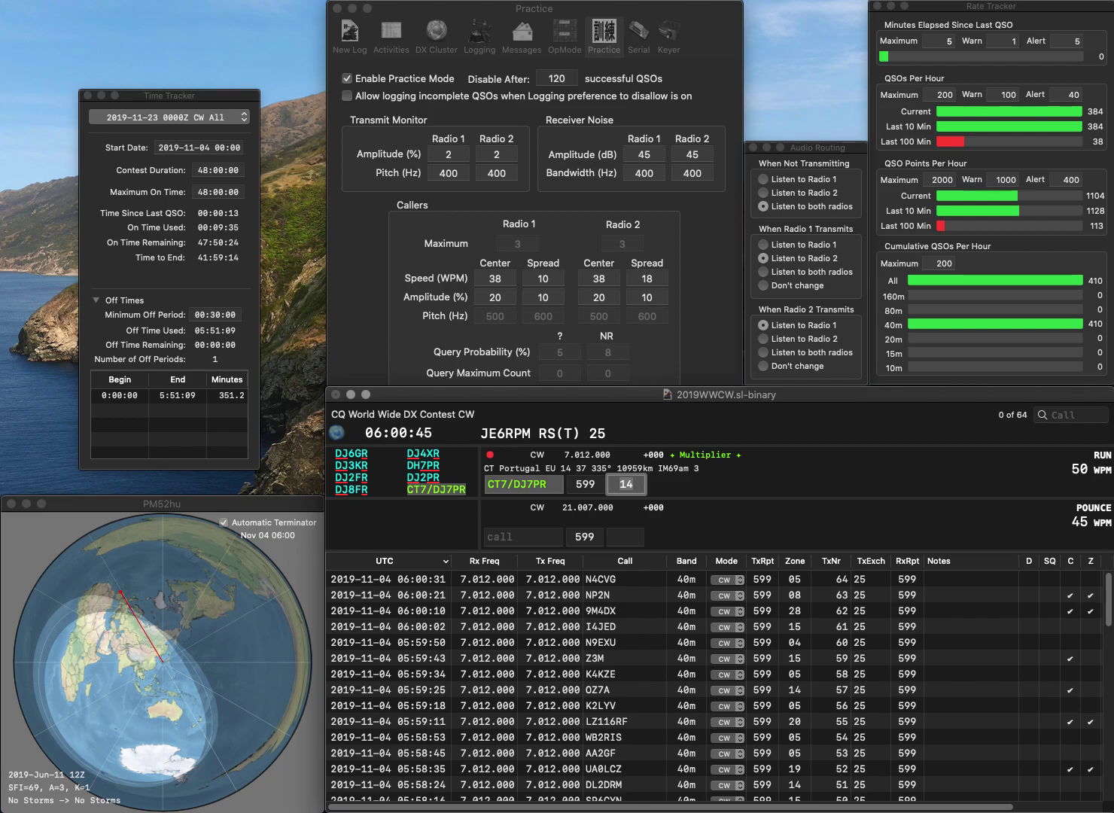
key(Return)
text(EA7TS)
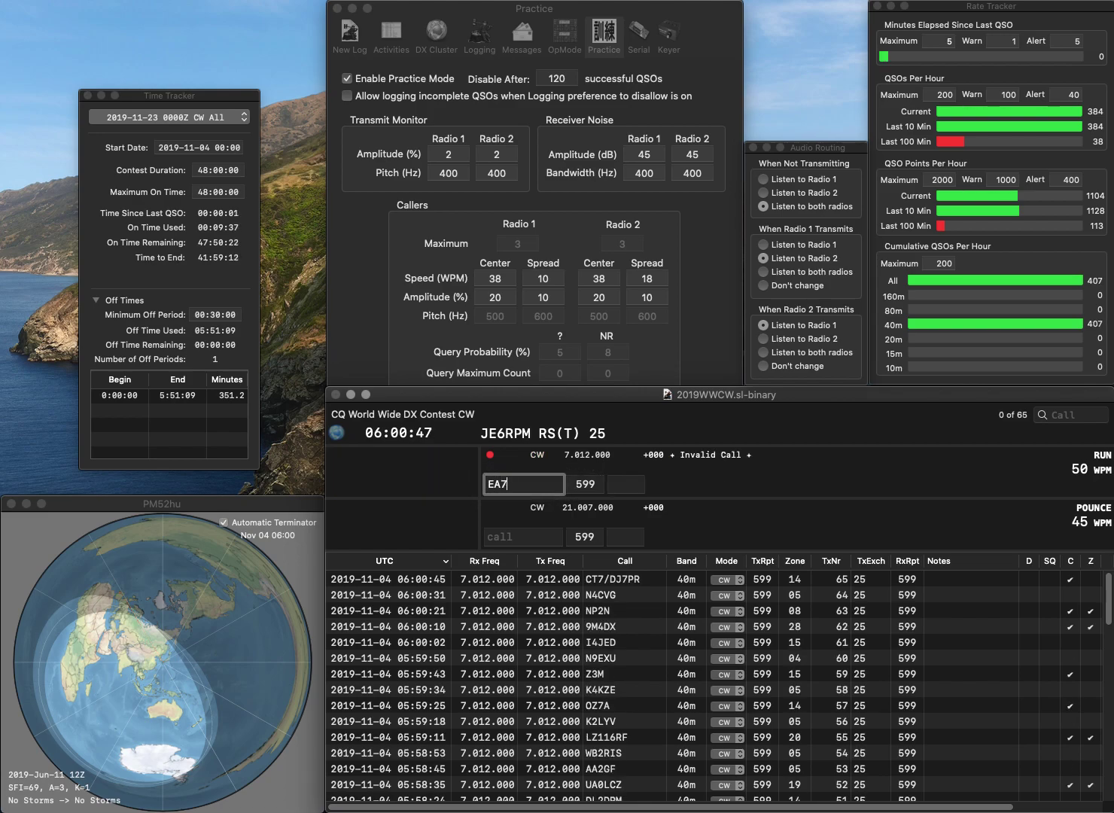
key(space)
key(shift+Tab)
key(BackSpace)
text(H)
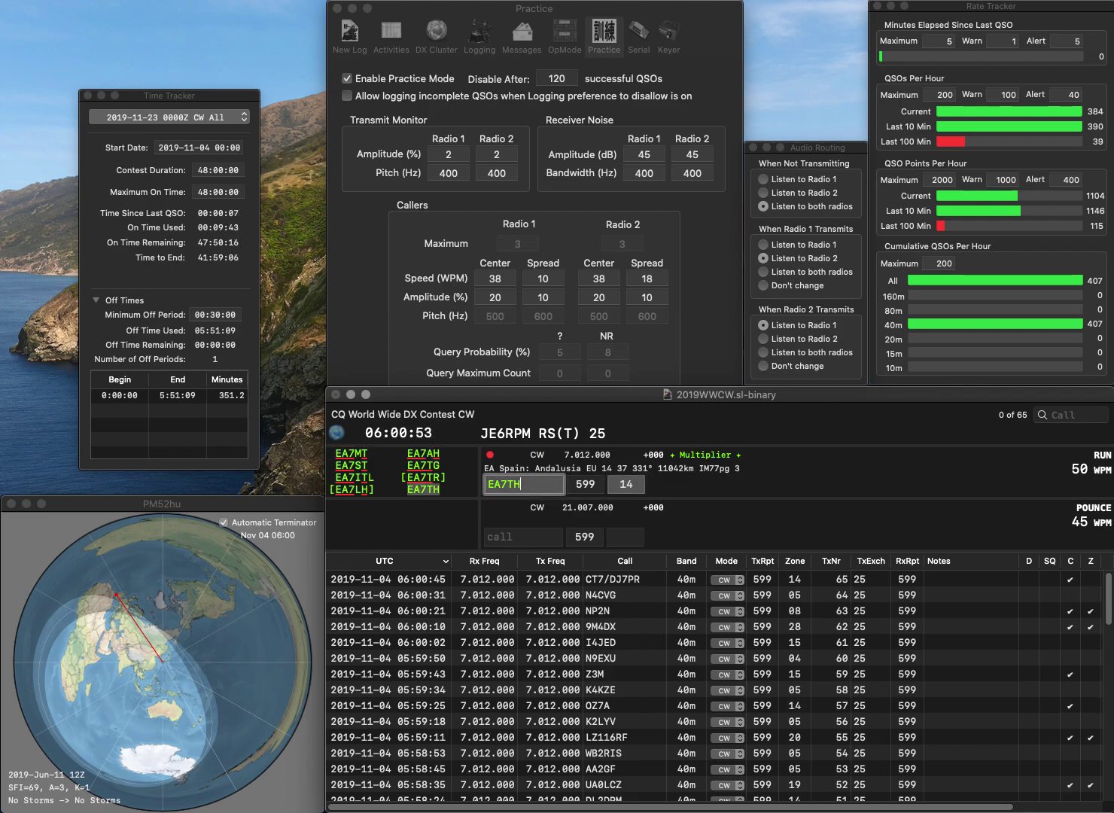
key(Return)
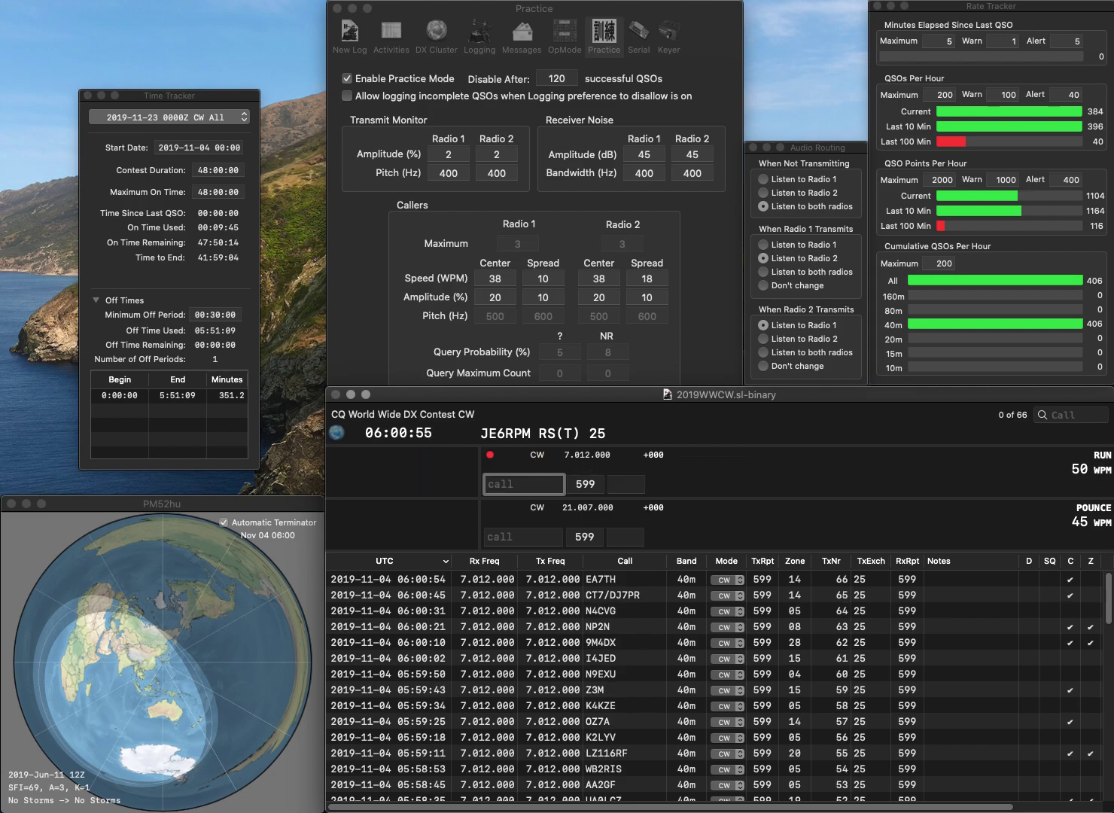
text(DF)
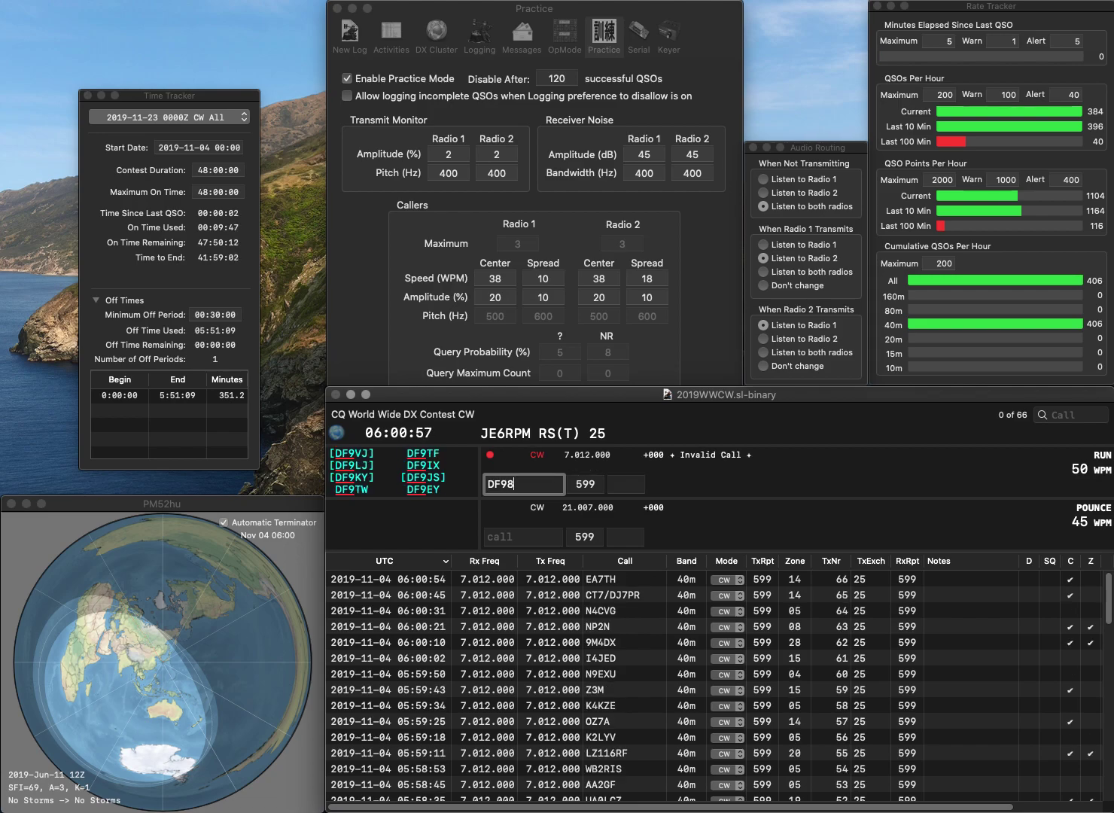
text(8ZG)
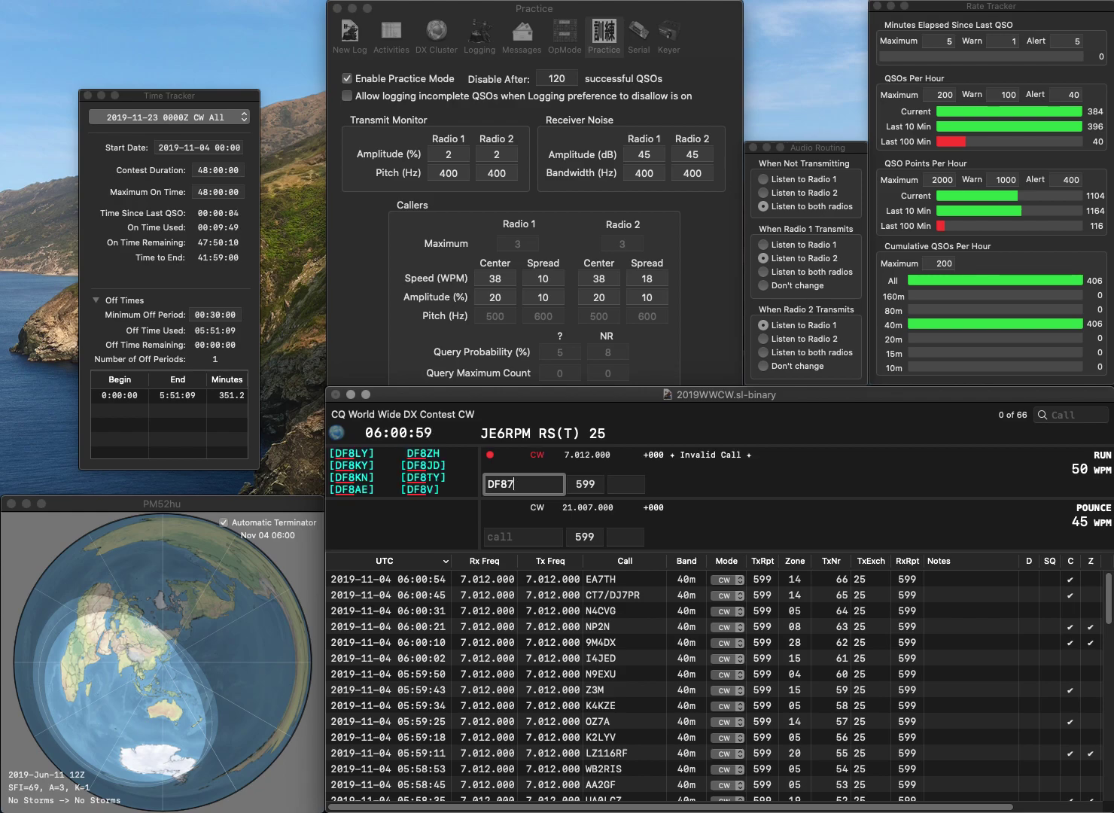
key(BackSpace)
text(H)
key(Tab)
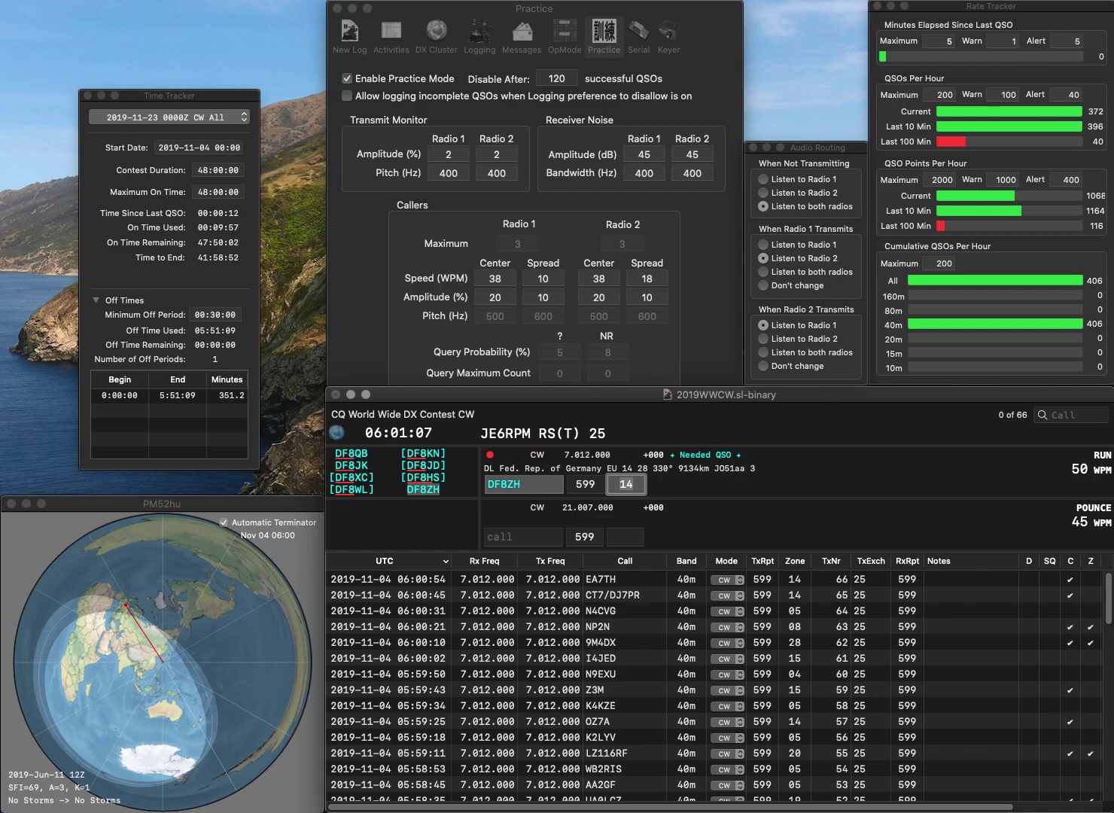
key(Return)
text(PA2S)
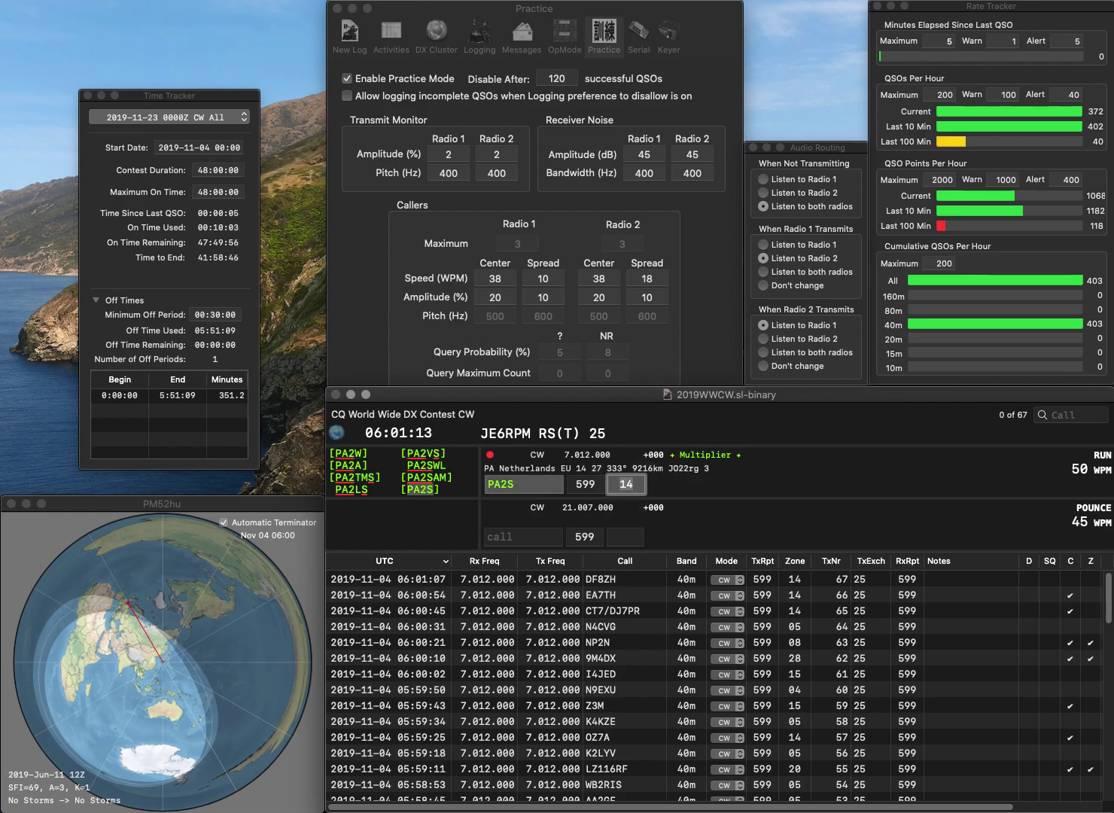
key(Return)
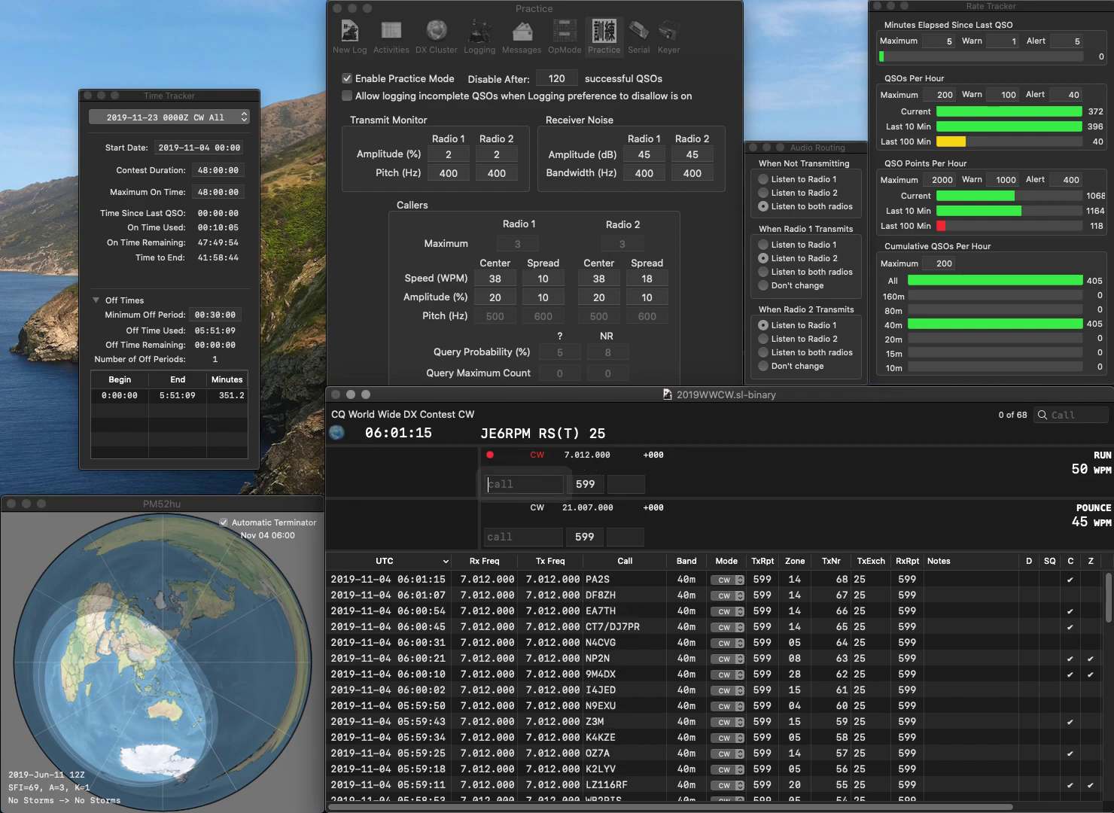
text(UR7TV)
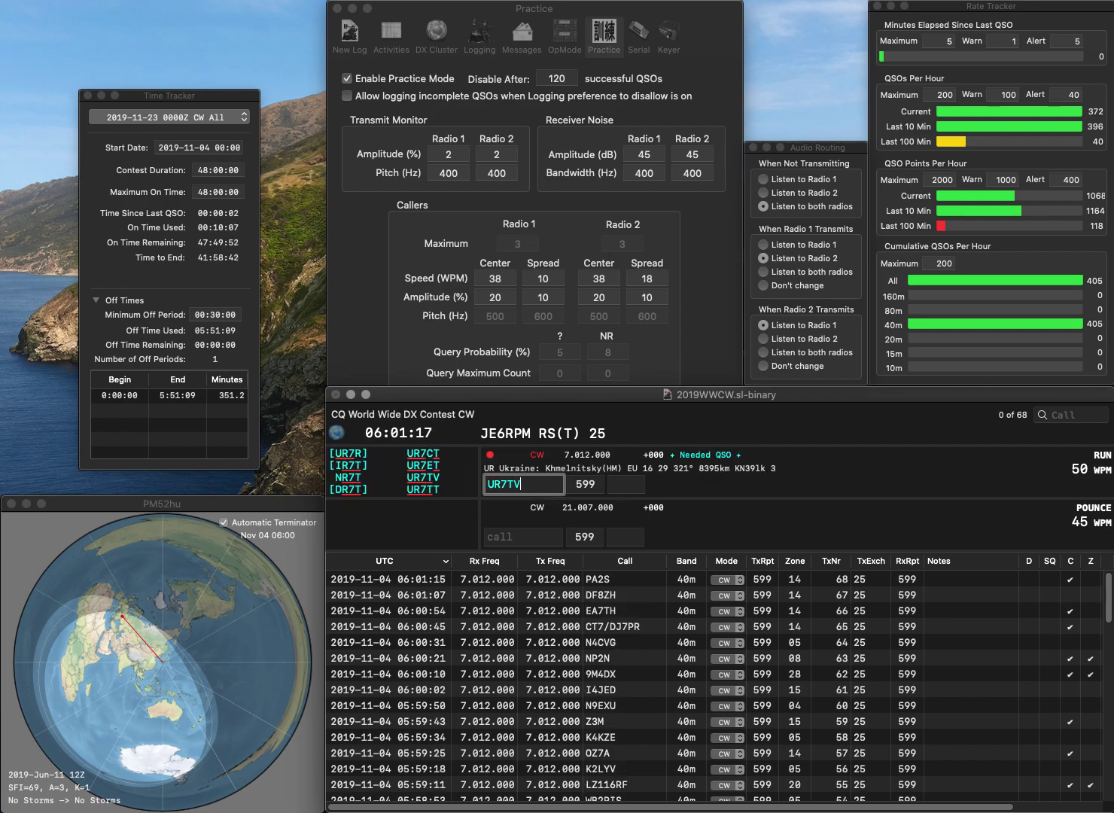
key(space)
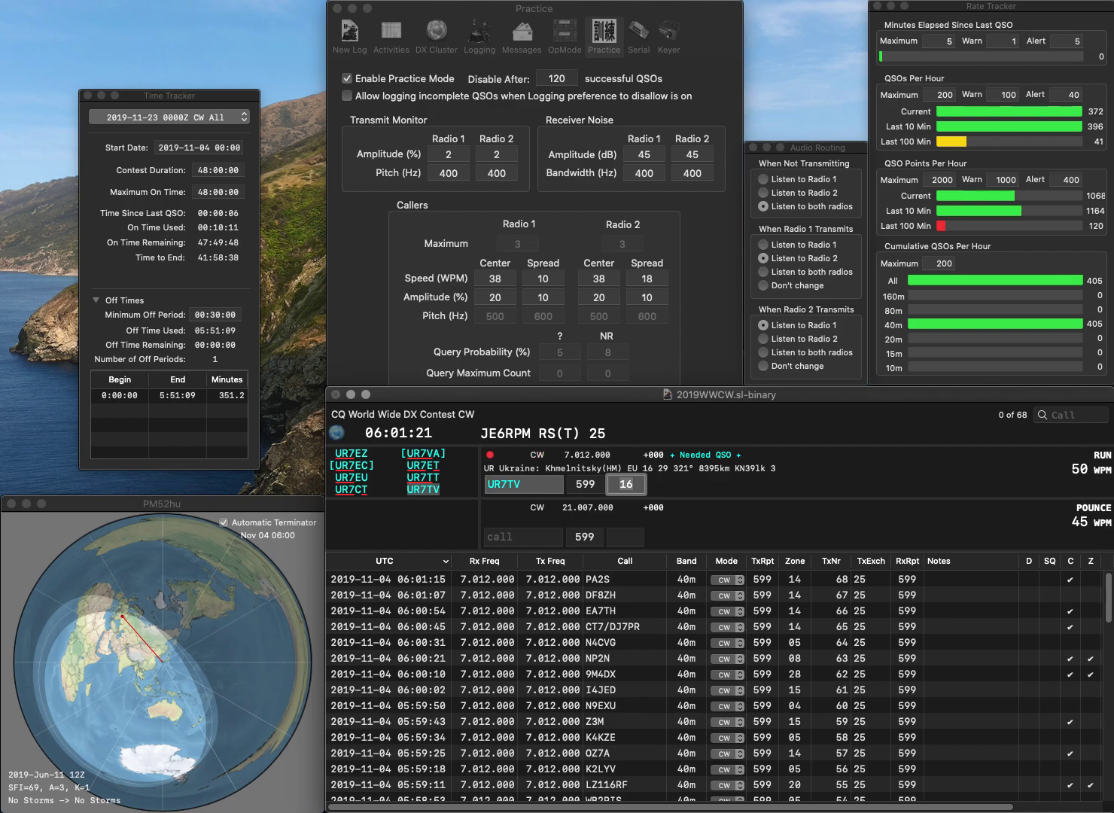
key(Return)
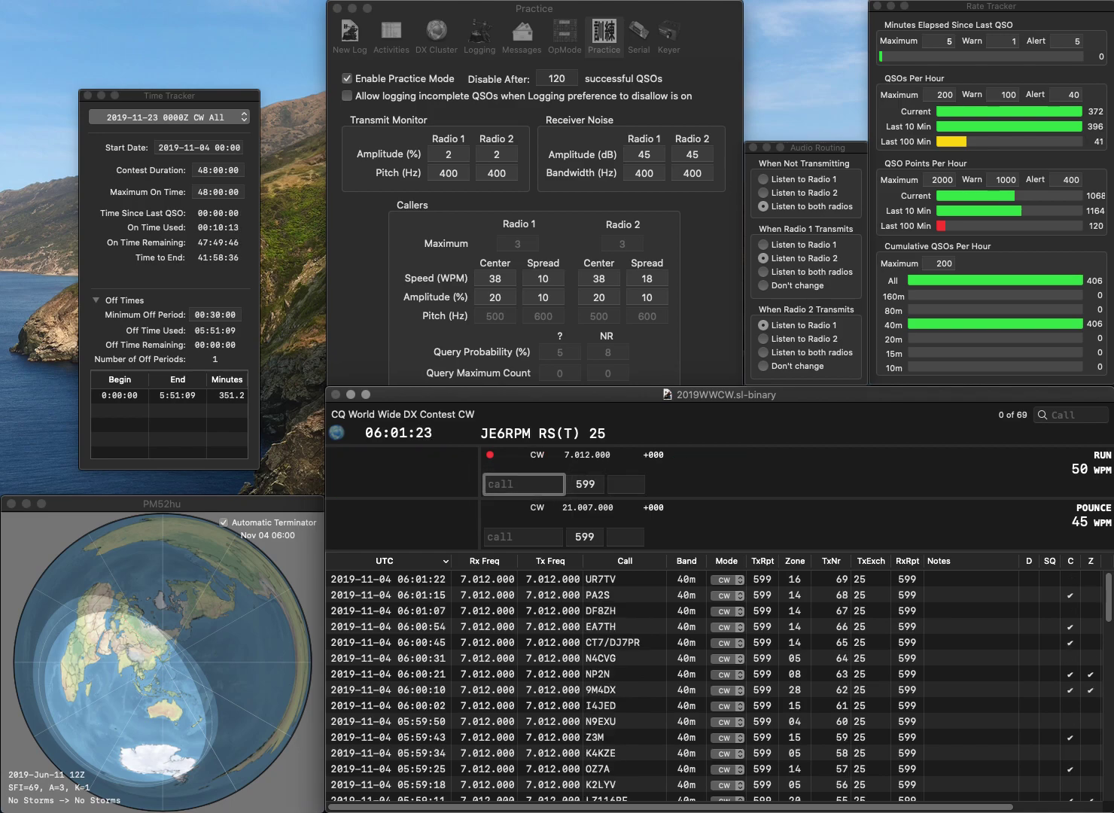
text(DJ3S)
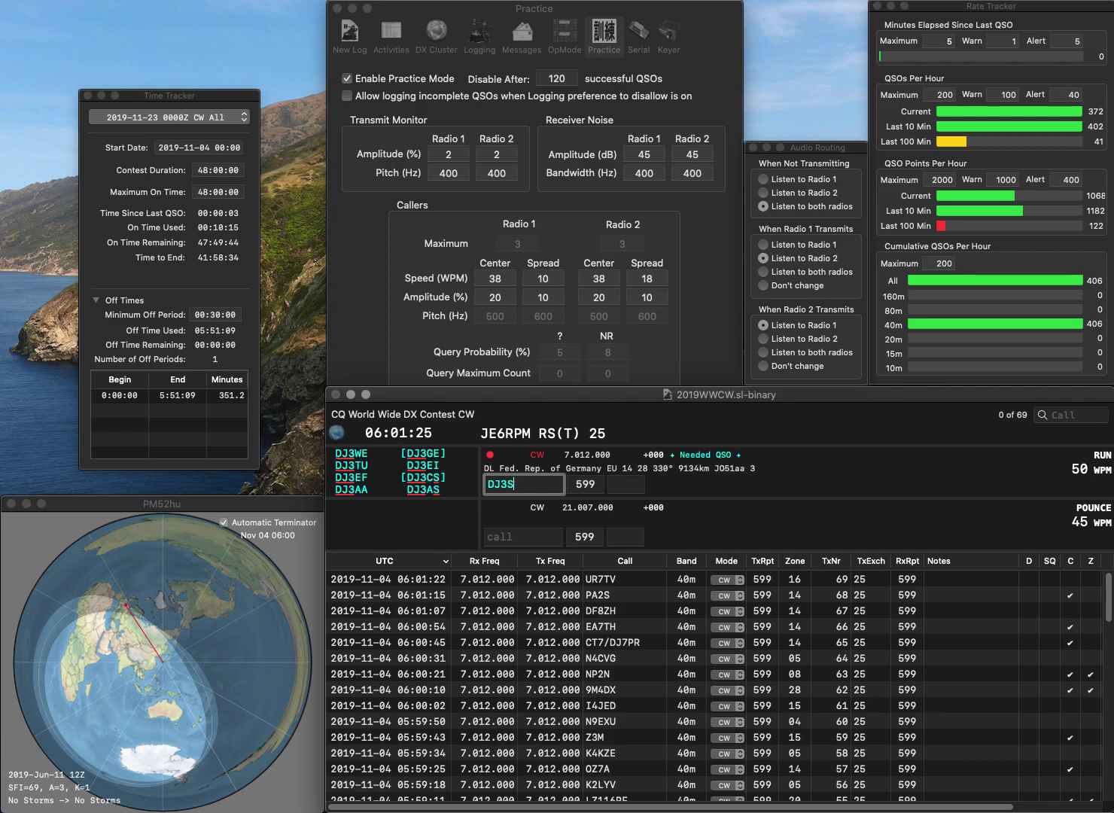
key(BackSpace)
text(W)
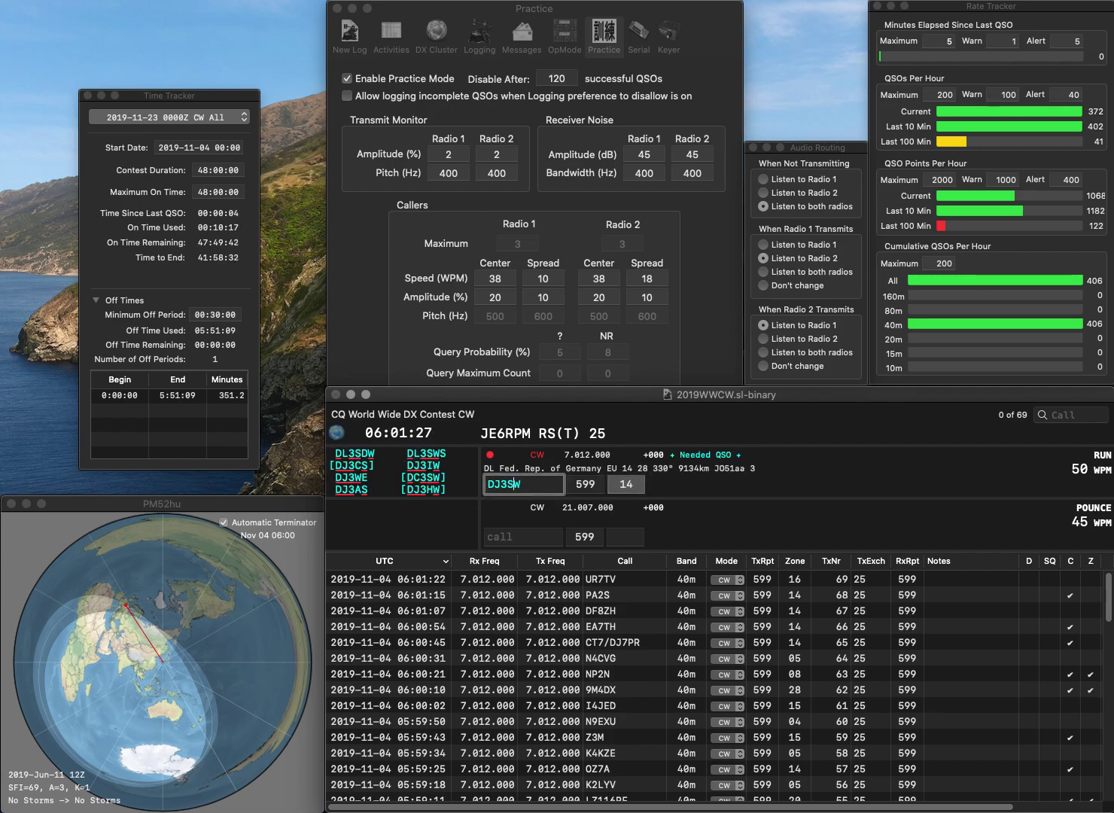
text(H)
key(Return)
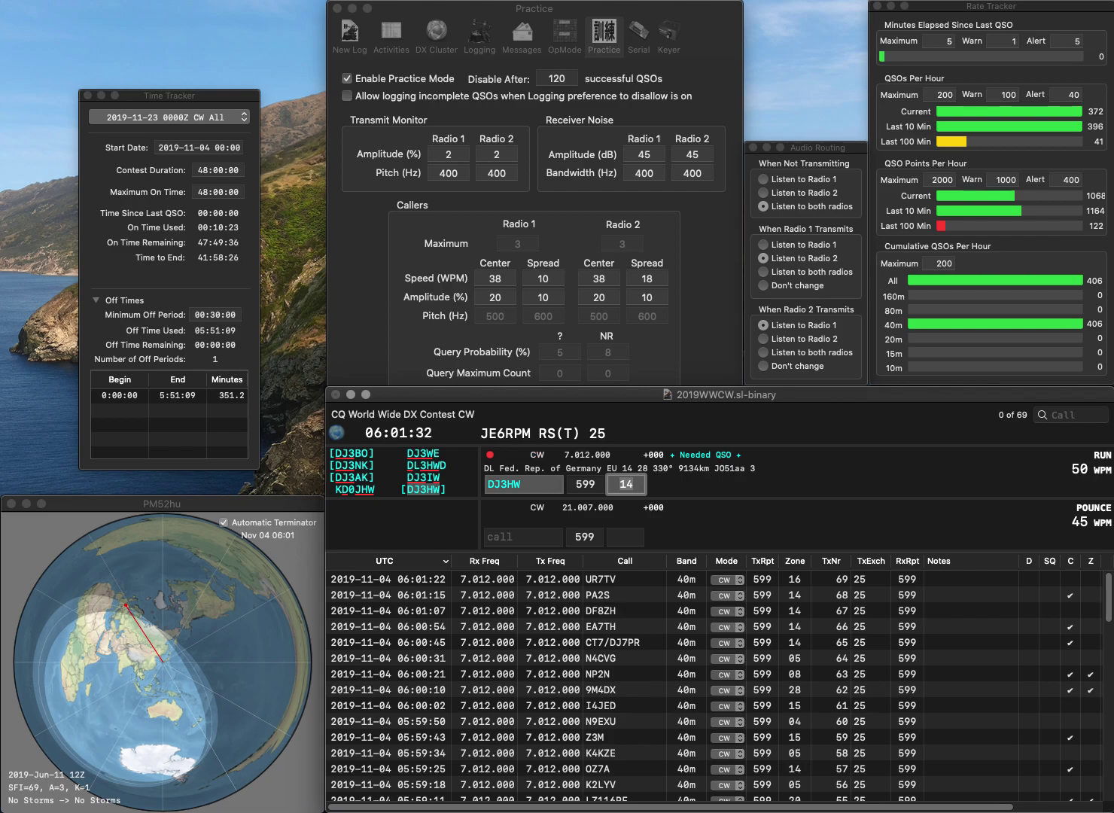
key(Return)
Log the 40m CW run-radio contact with DL1NUX in zone 14
text(DL)
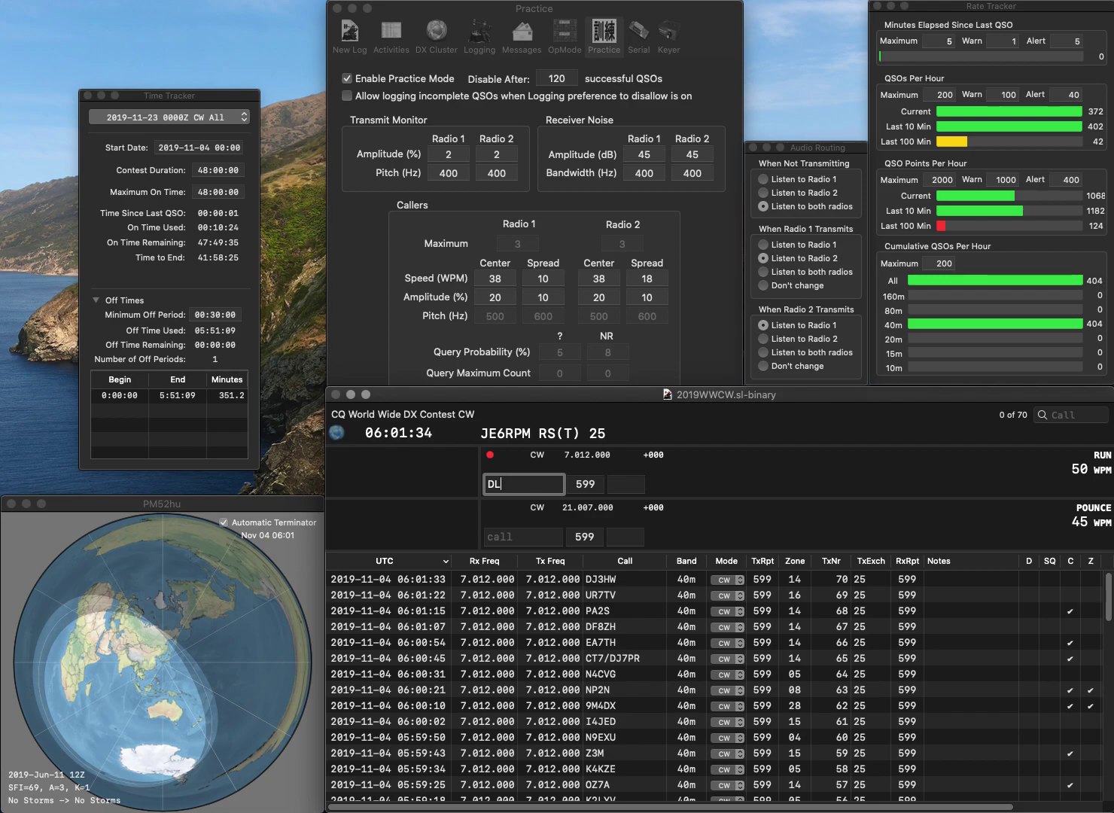
text(1NUX)
key(space)
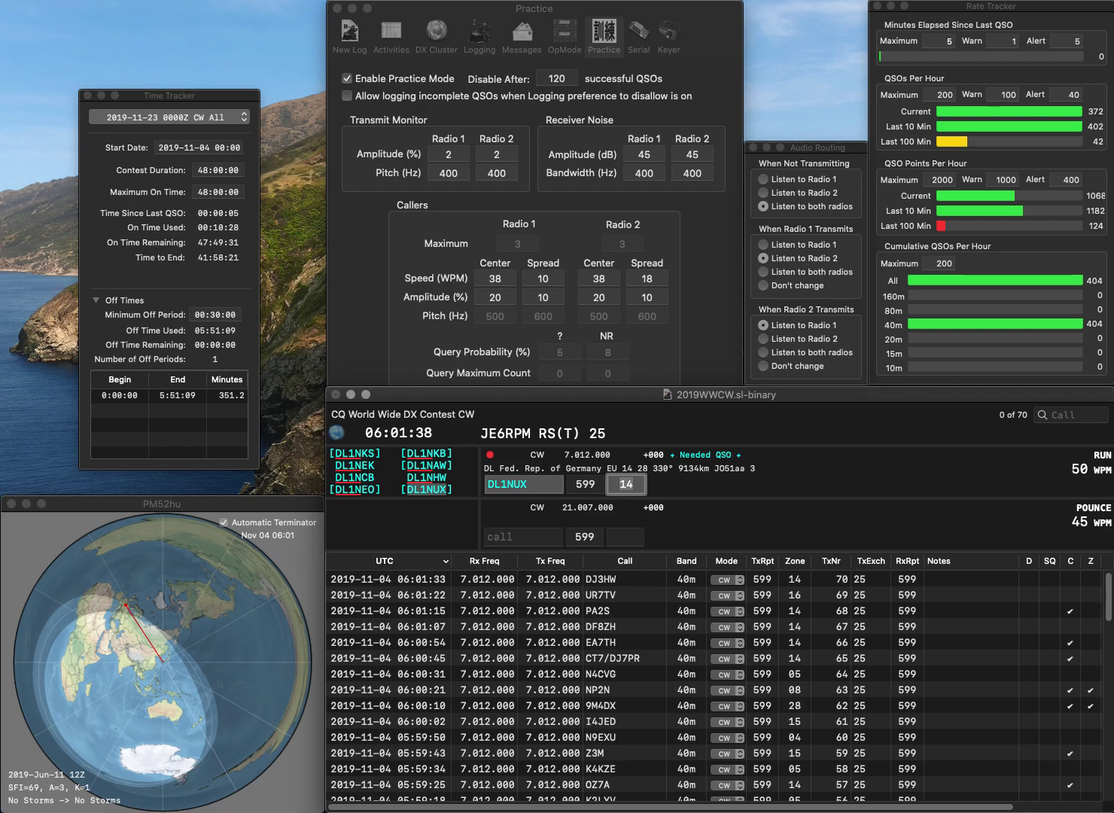
key(Return)
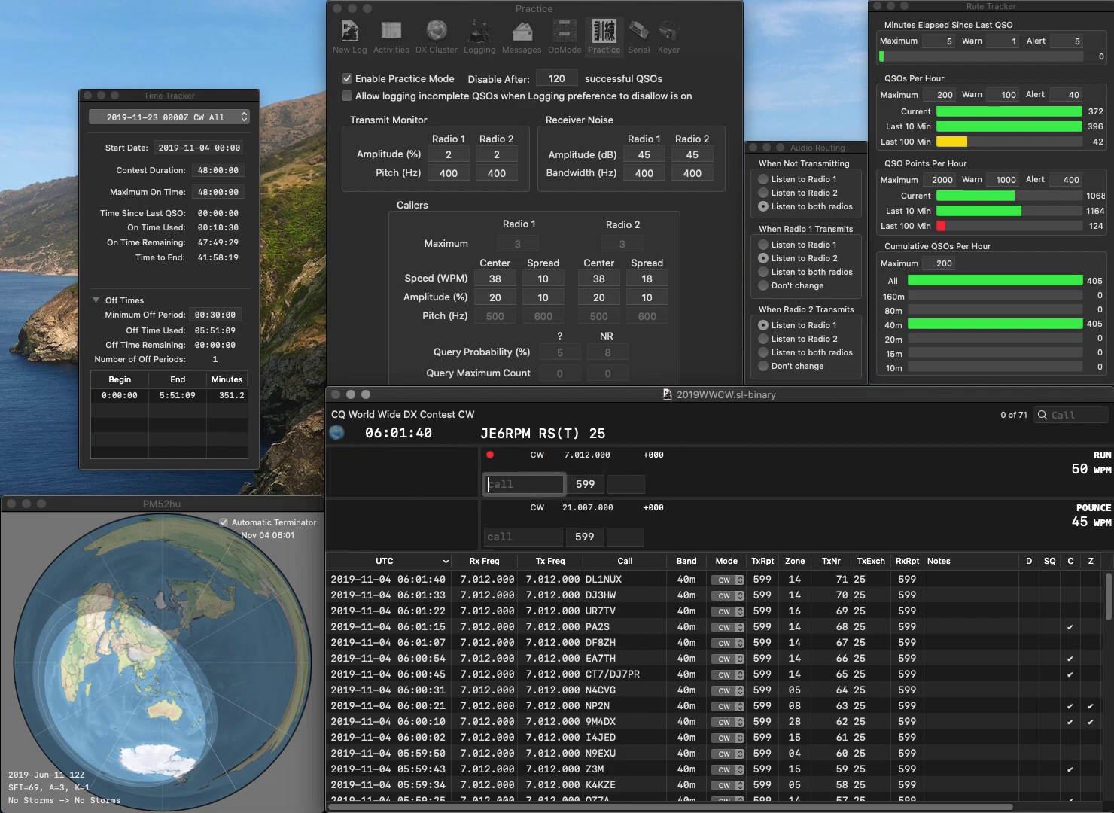
text(WR)
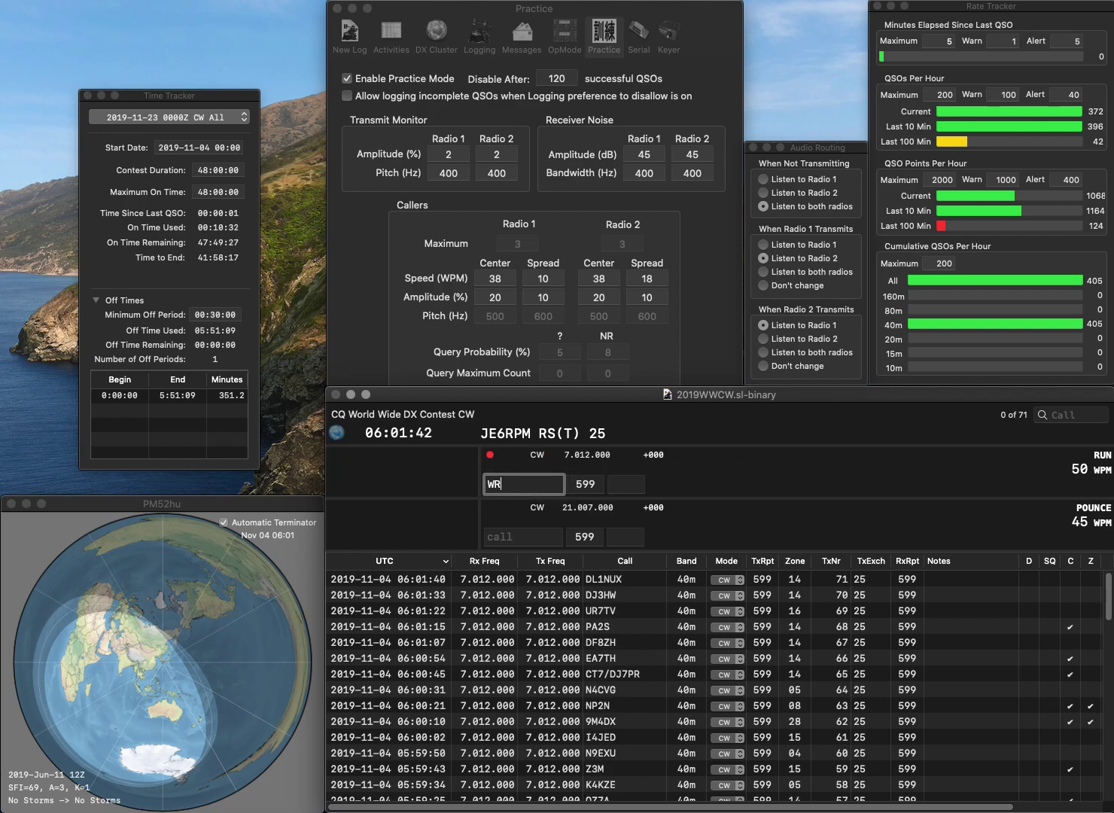
text(YUD)
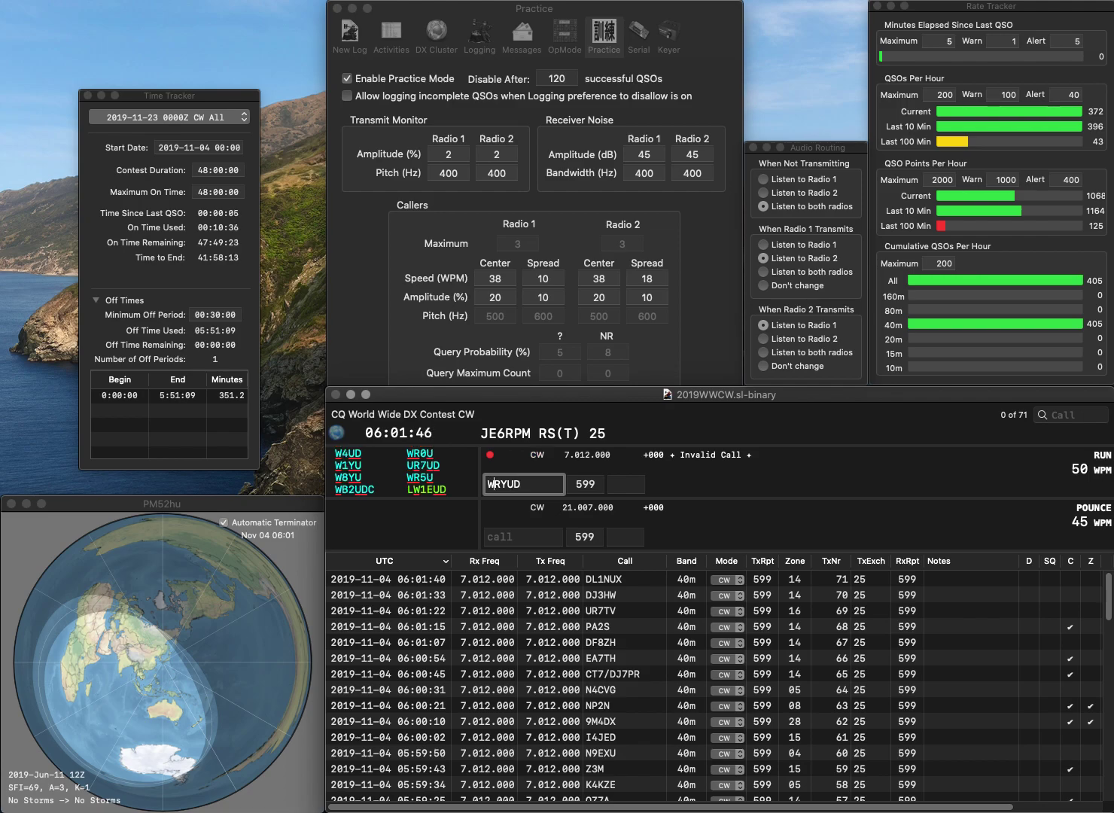
key(BackSpace)
key(BackSpace)
text(5)
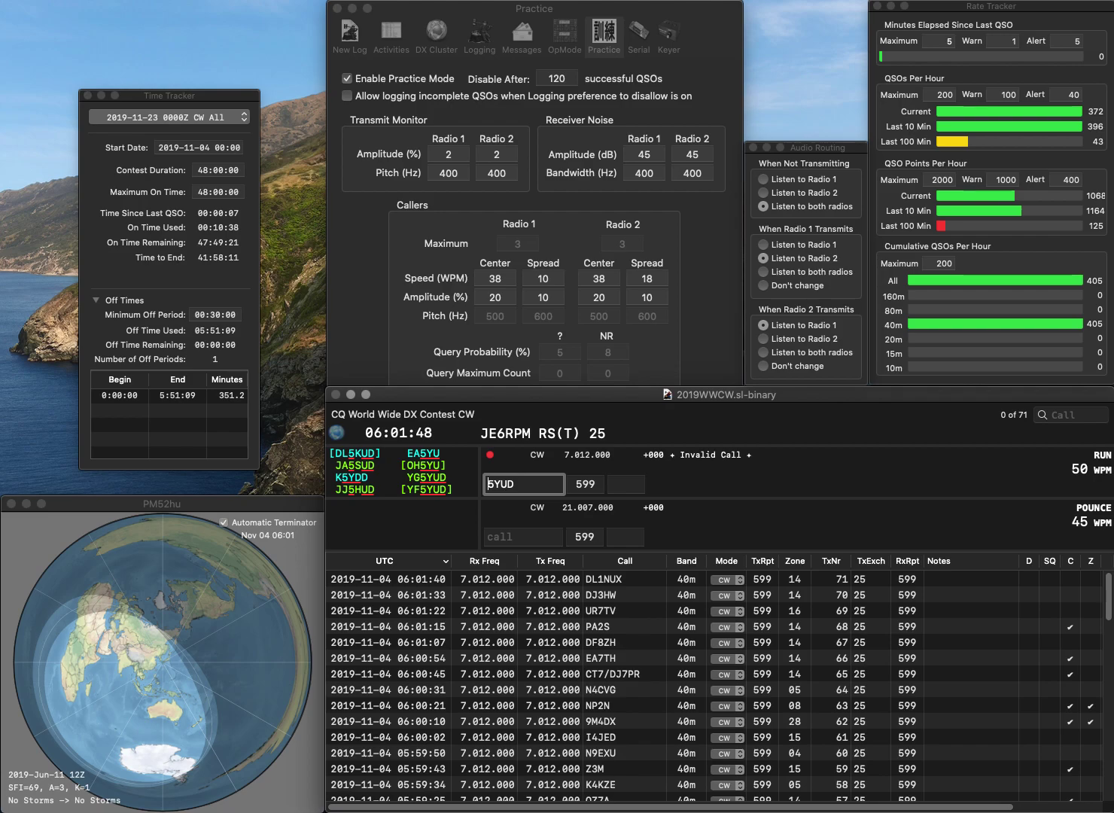
text(YU)
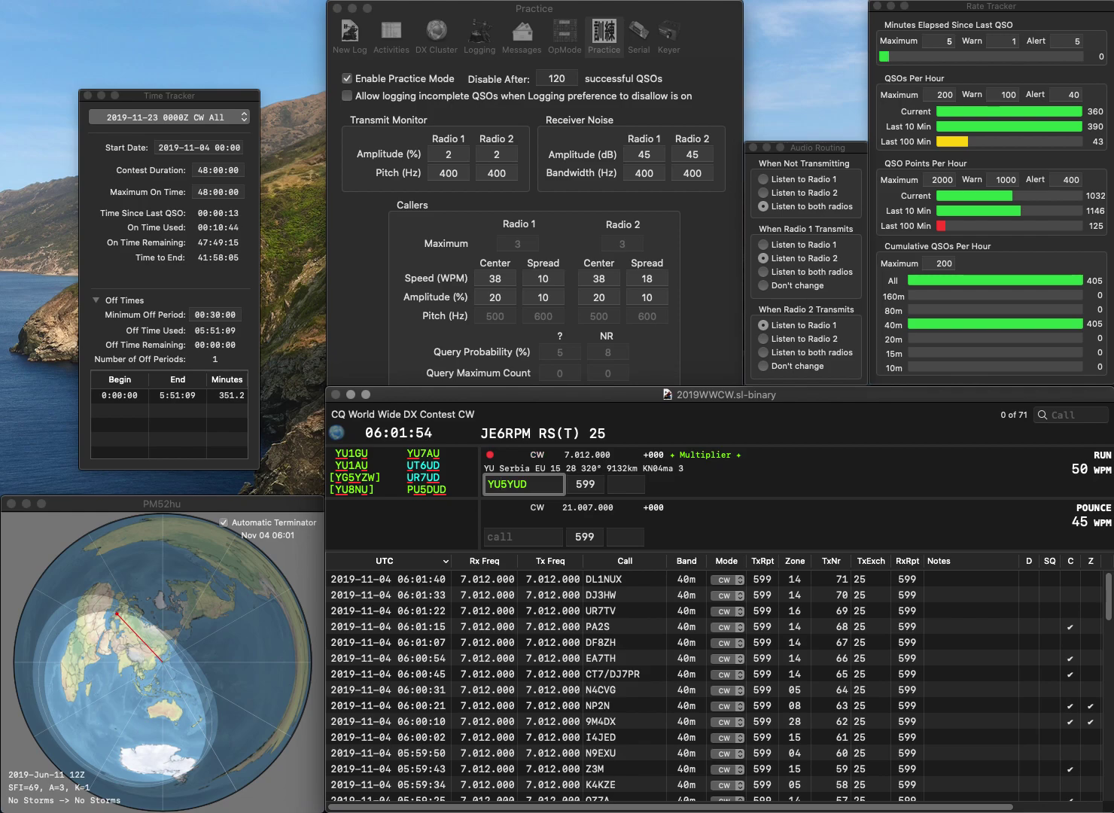
key(BackSpace)
text(F)
key(Return)
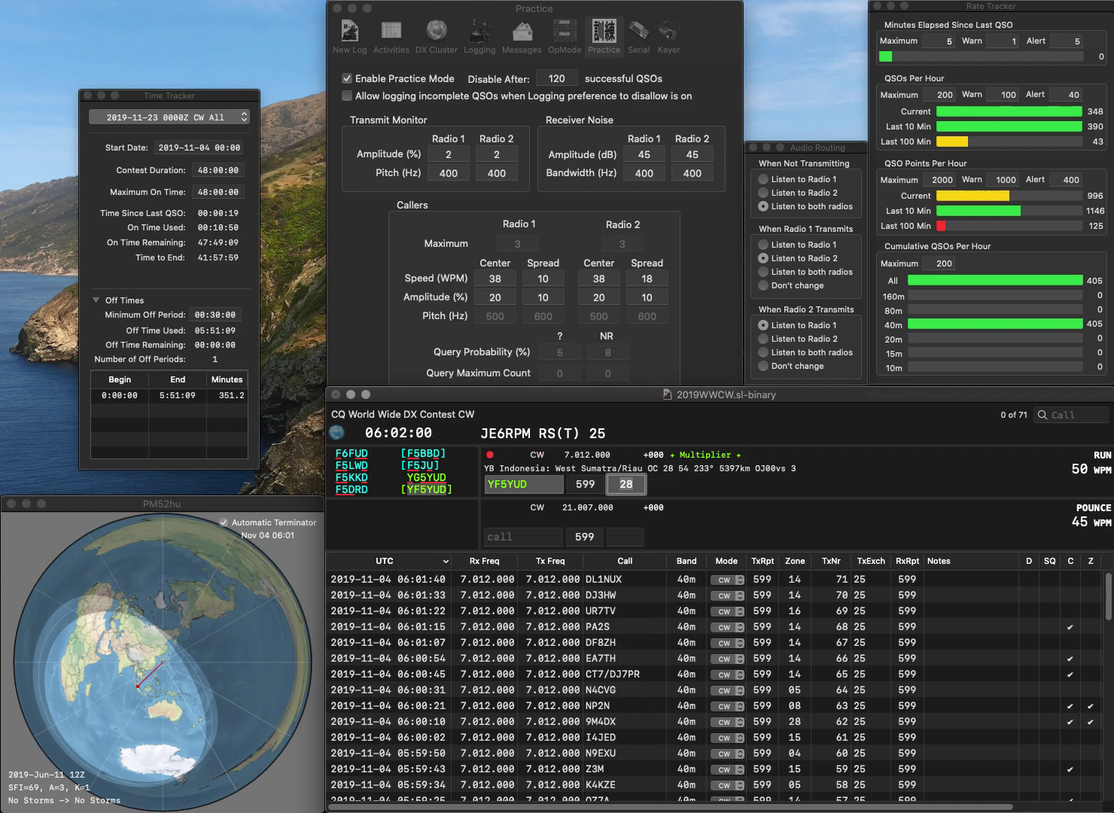
key(Return)
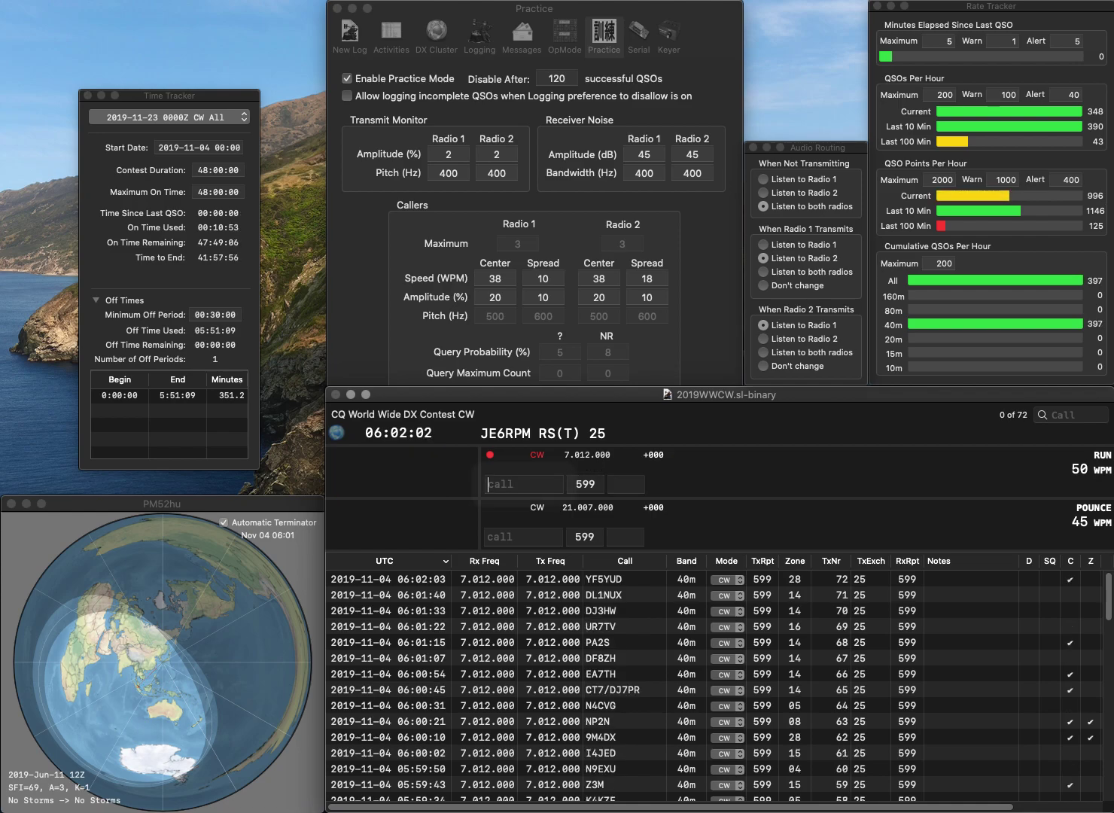
text(PY7ZB)
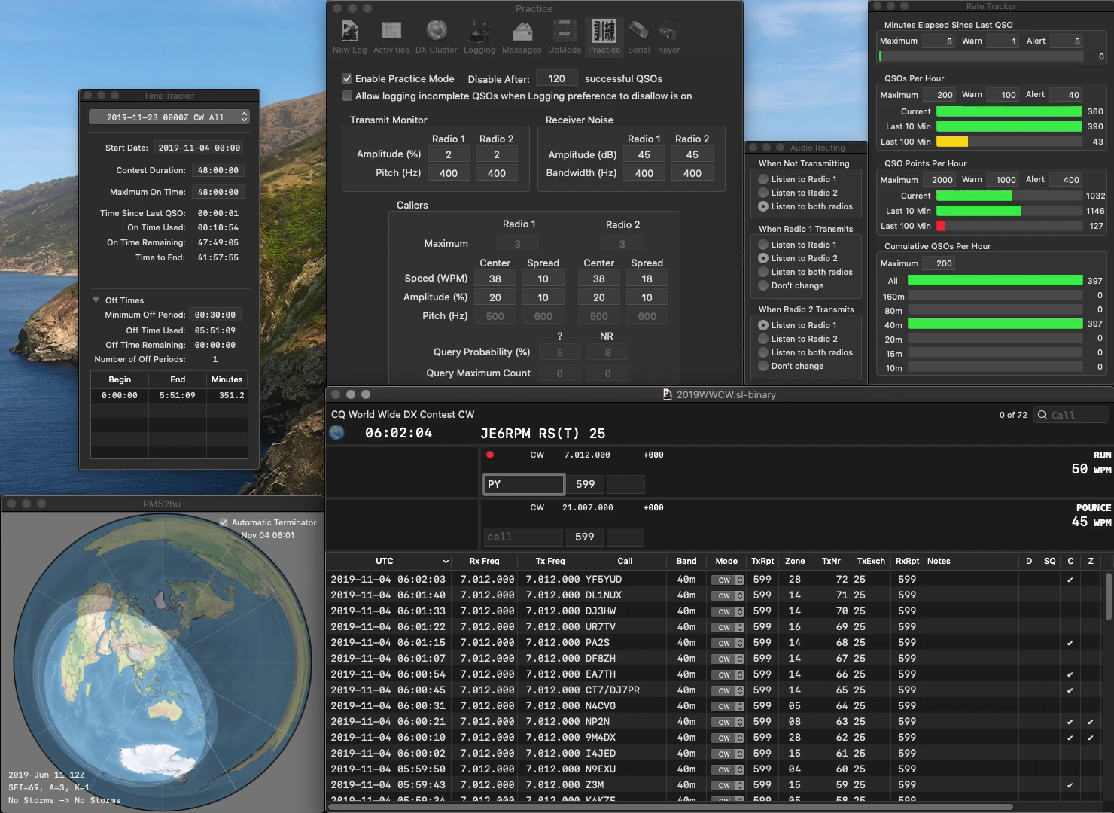
key(space)
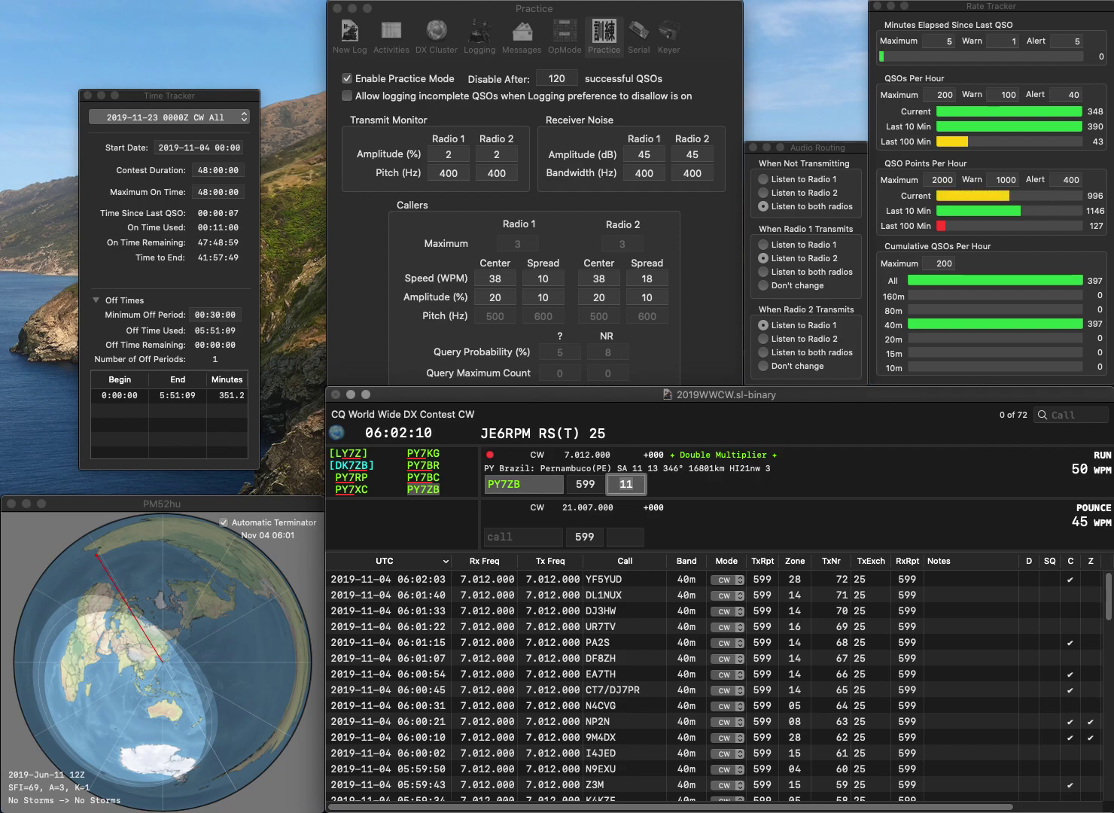
key(Return)
text(KB3AY)
key(Tab)
click(523, 484)
key(Tab)
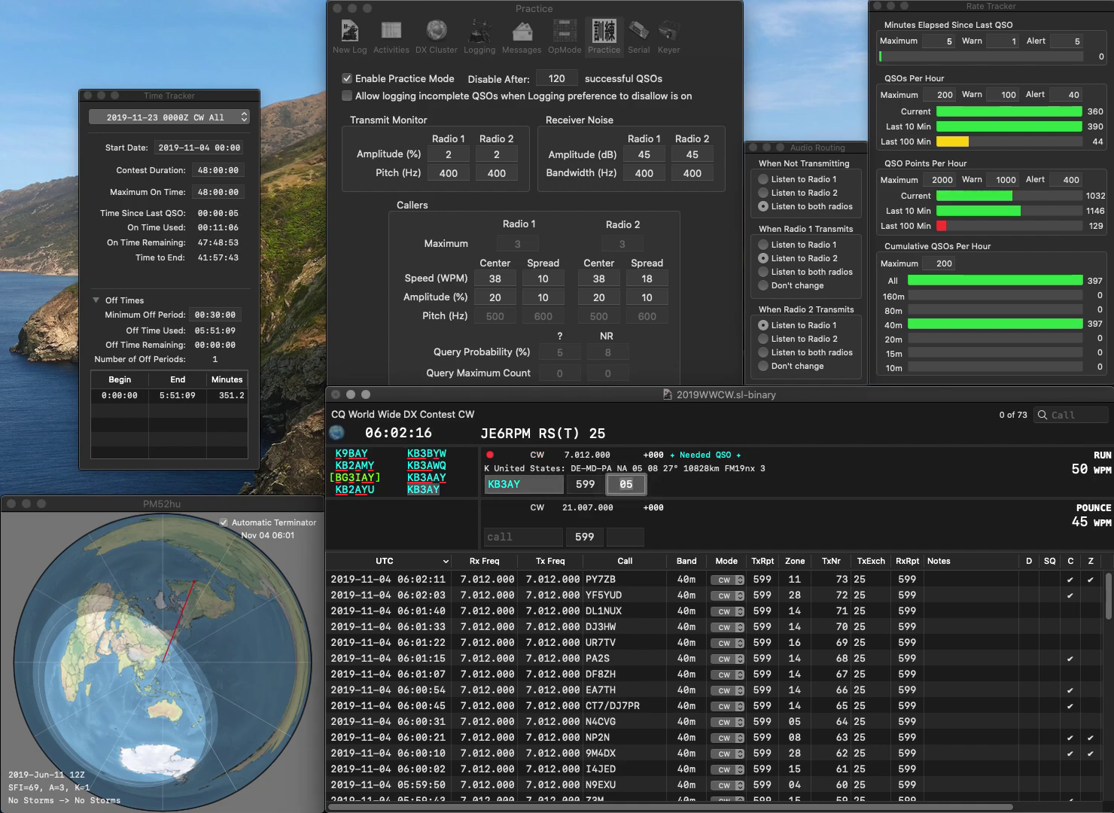
key(Return)
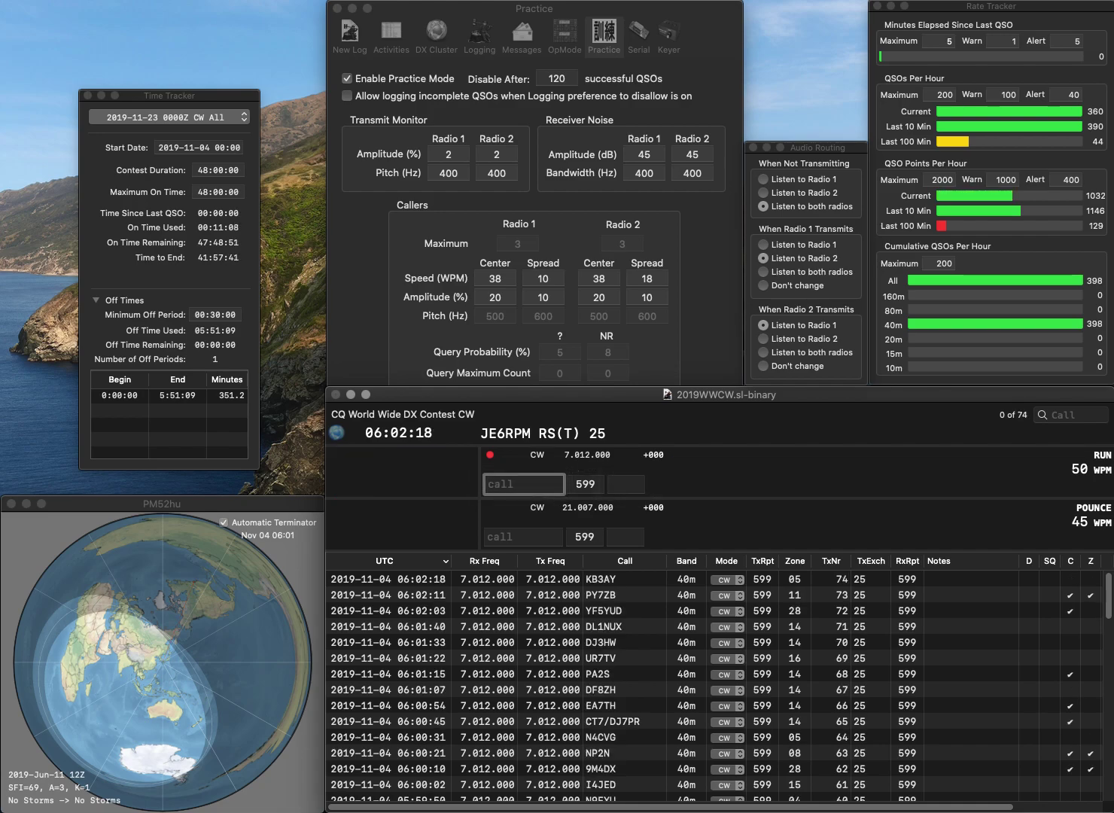
text(DL7)
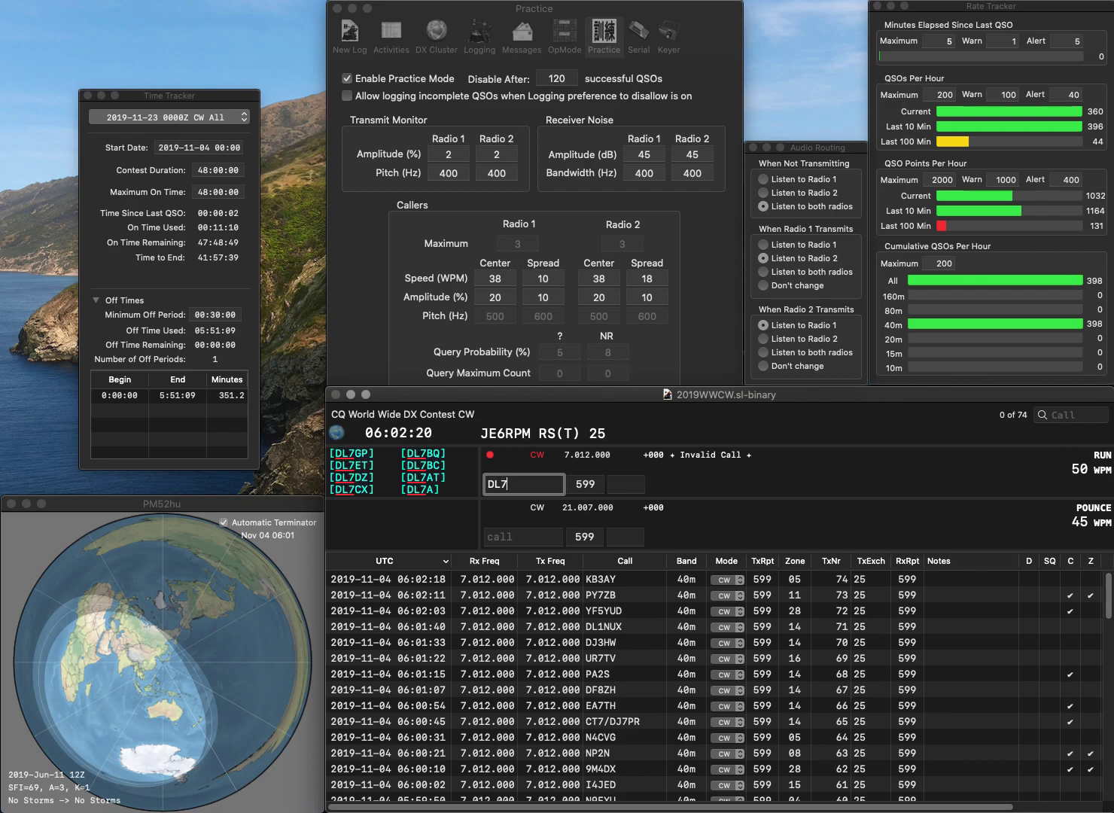
text(LIN)
key(Tab)
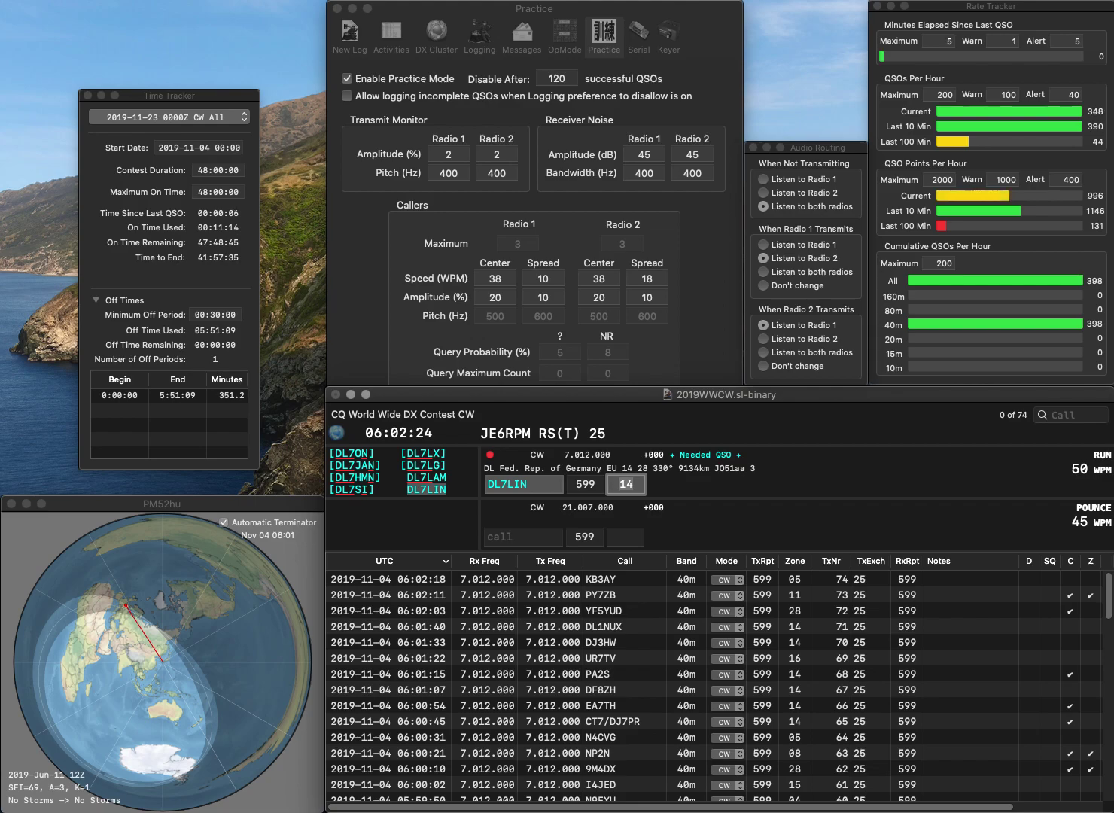
key(Return)
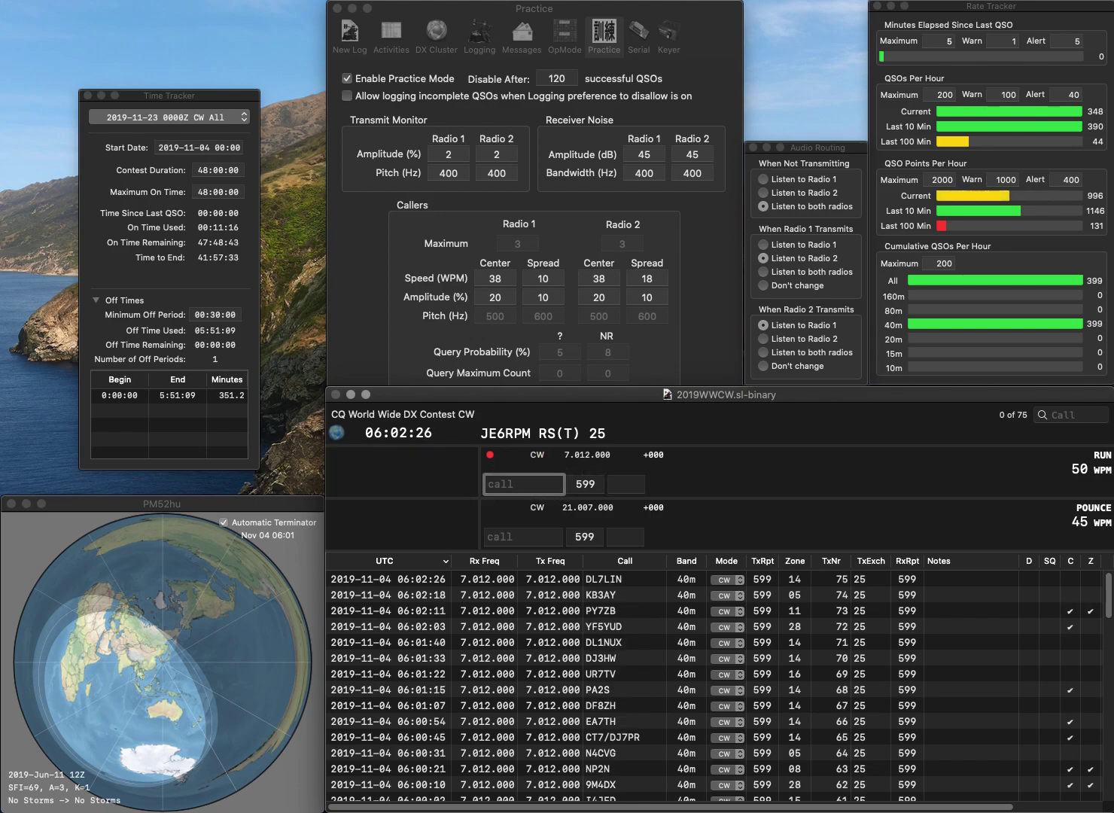
Log the 40m CW run-radio contact with G3LDI in zone 14, adding the G3 prefix in front of the LDI suffix
text(LDI)
key(Home)
text(G3)
key(space)
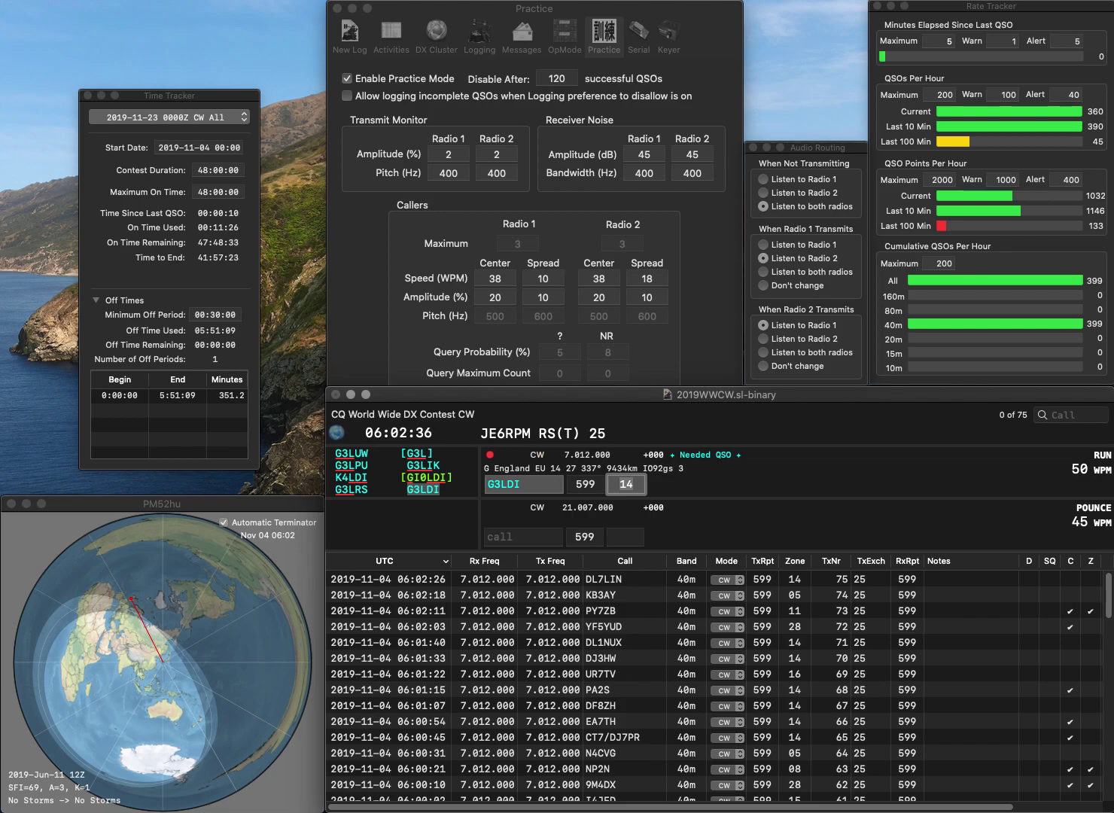
key(Return)
text(M)
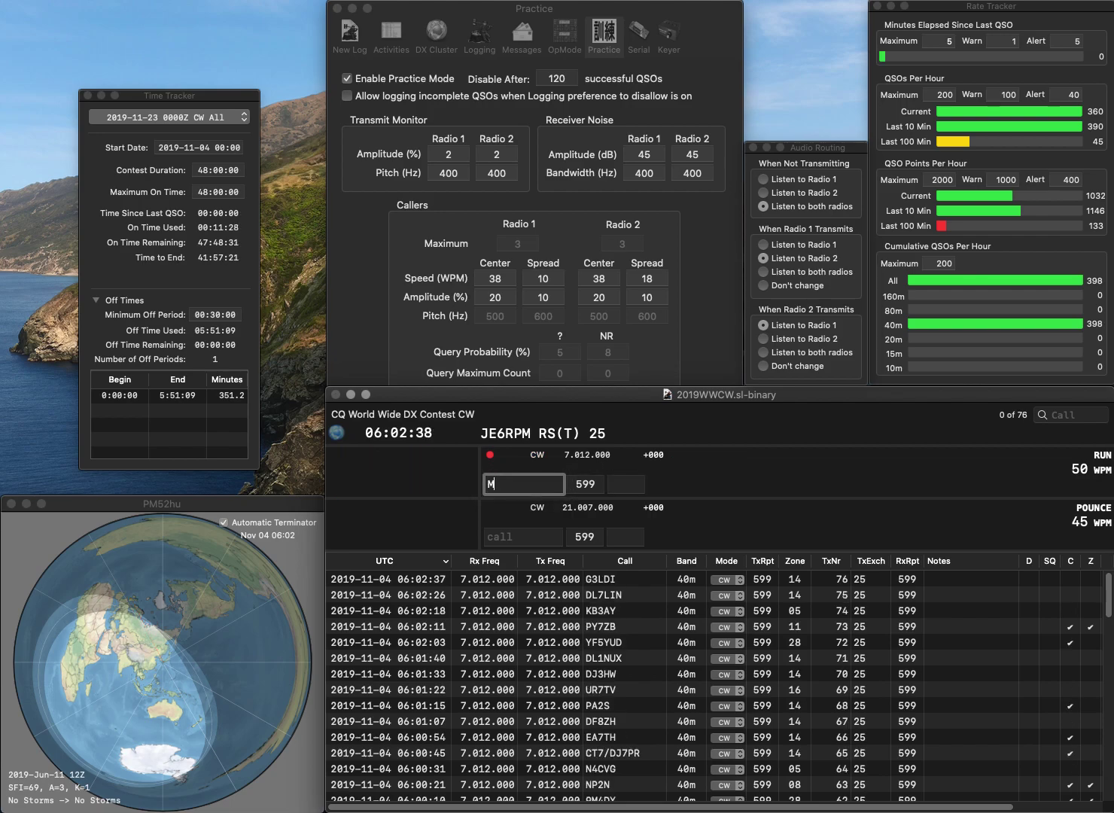
text(0WHC)
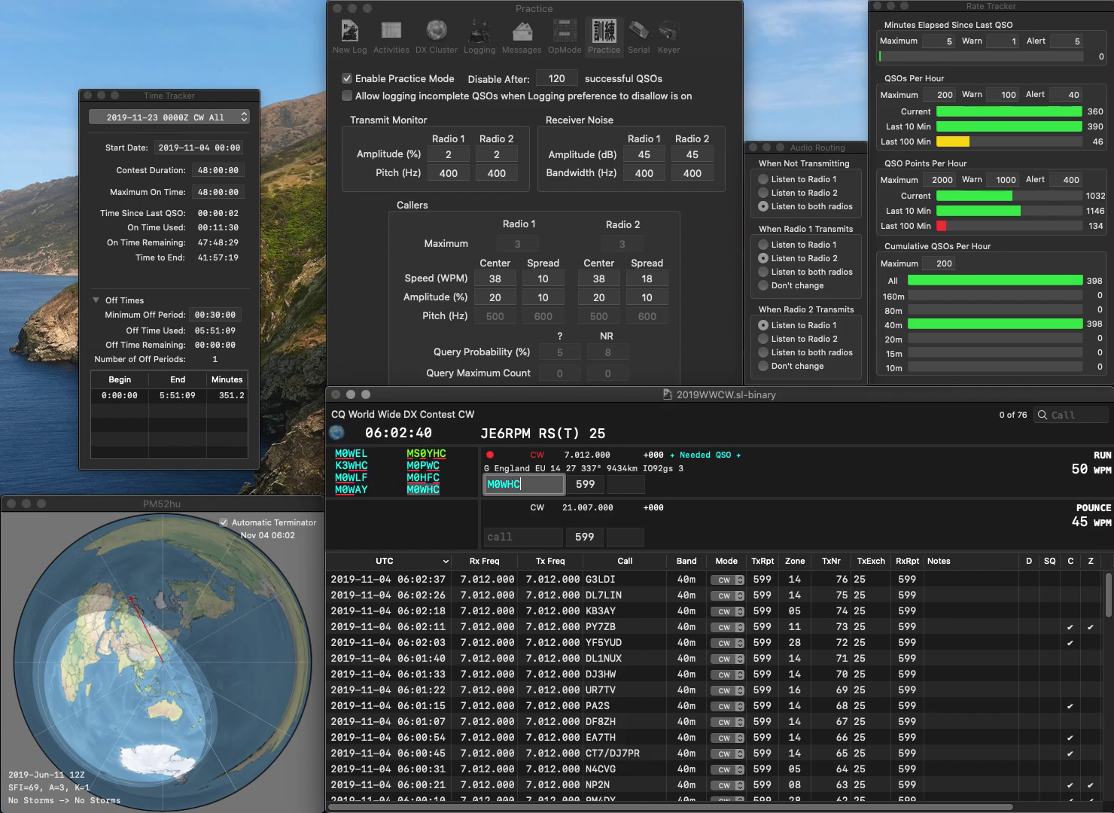
key(Return)
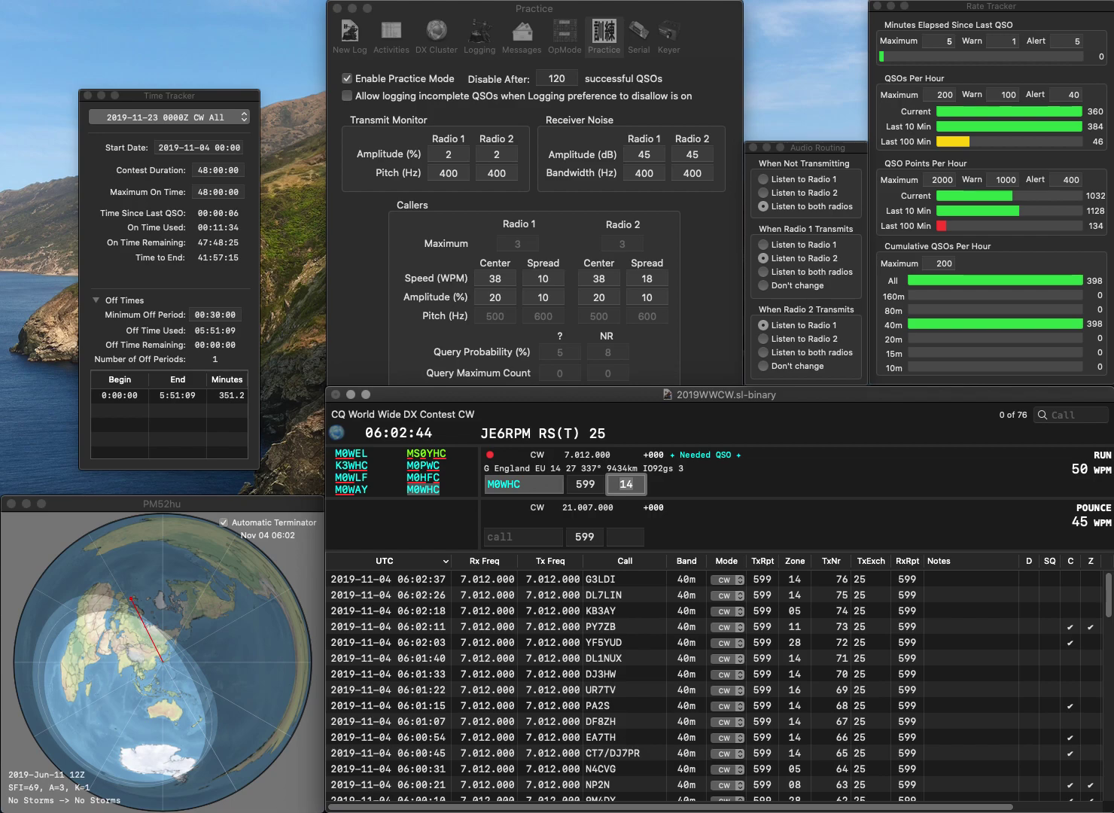
key(Return)
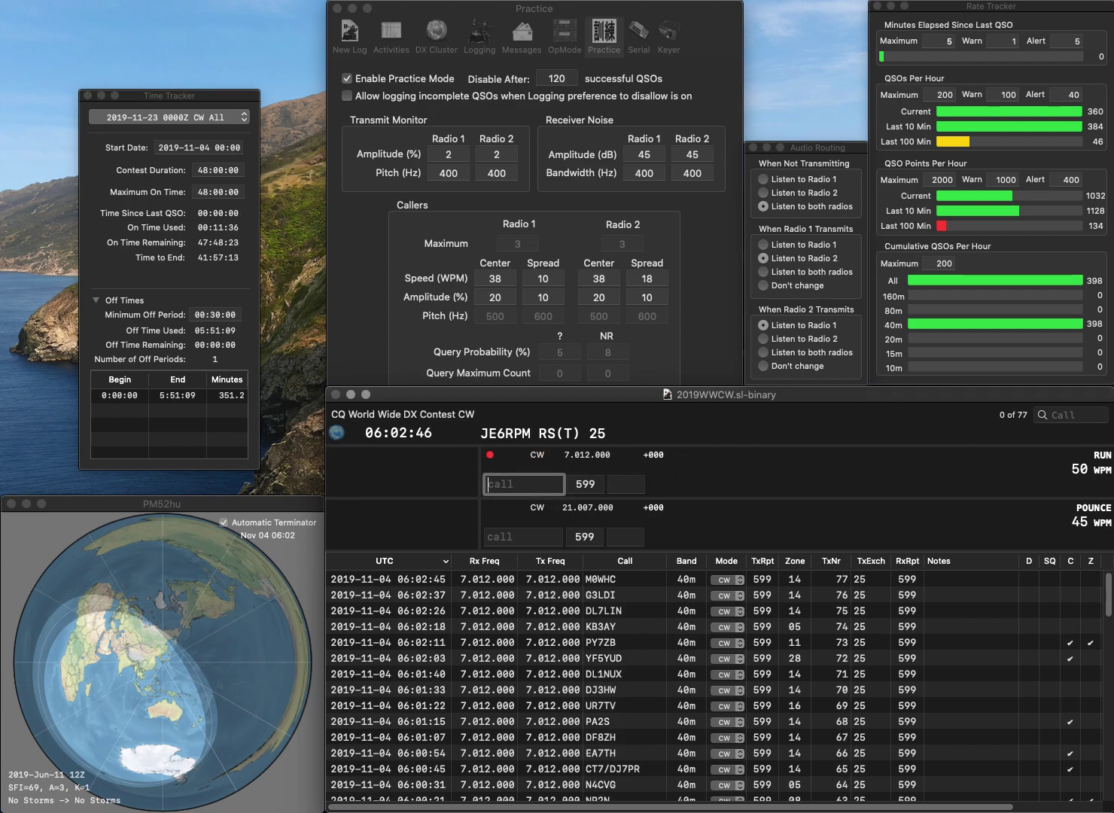
text(K2PPV)
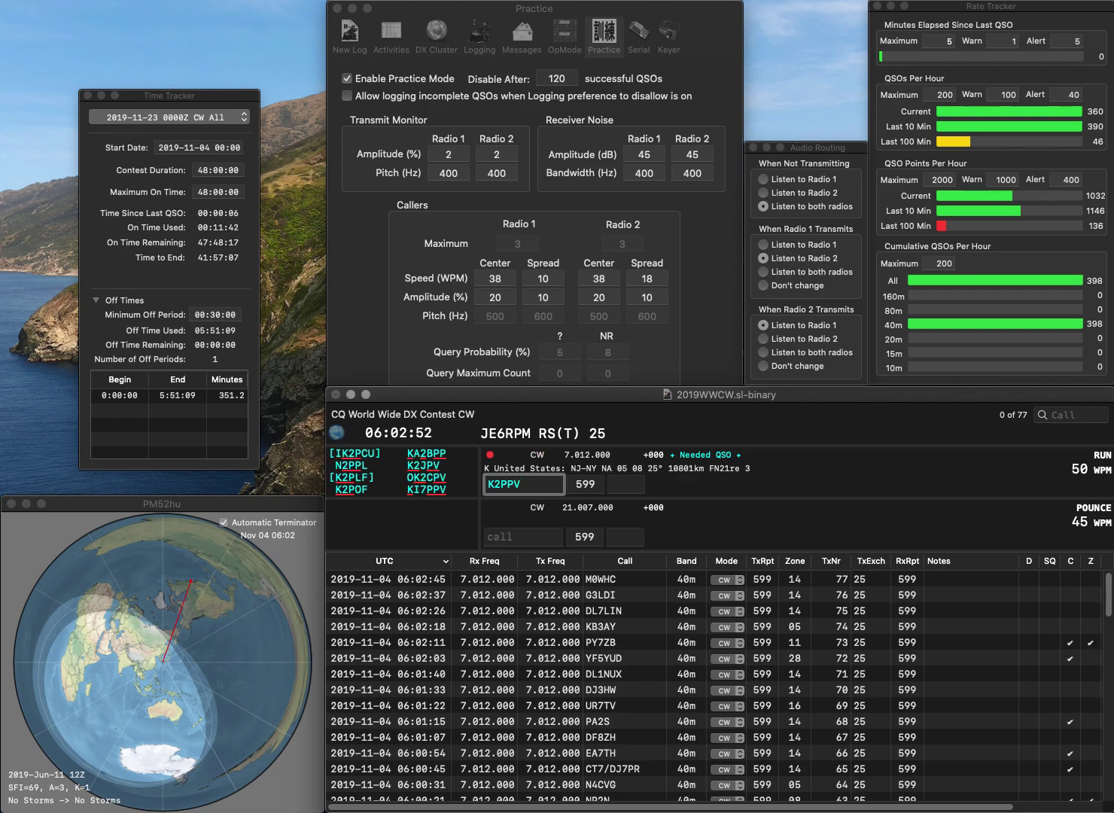
click(510, 484)
key(BackSpace)
text(J)
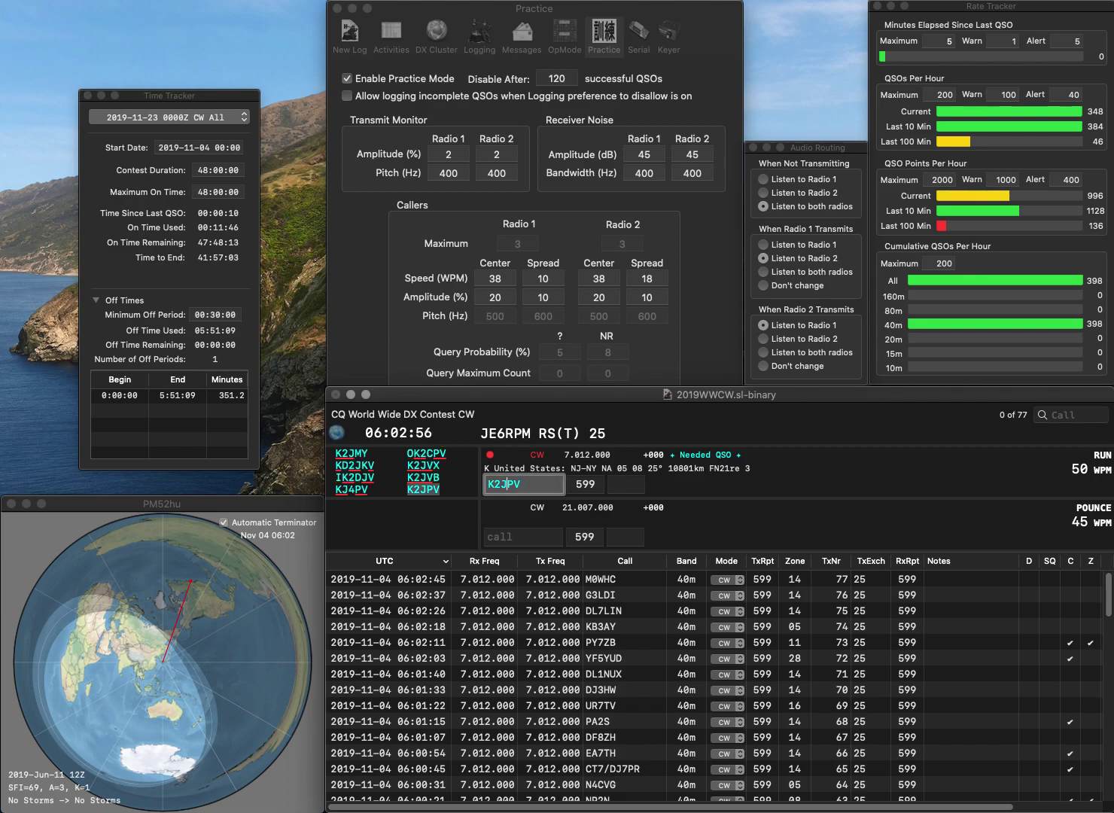
key(Tab)
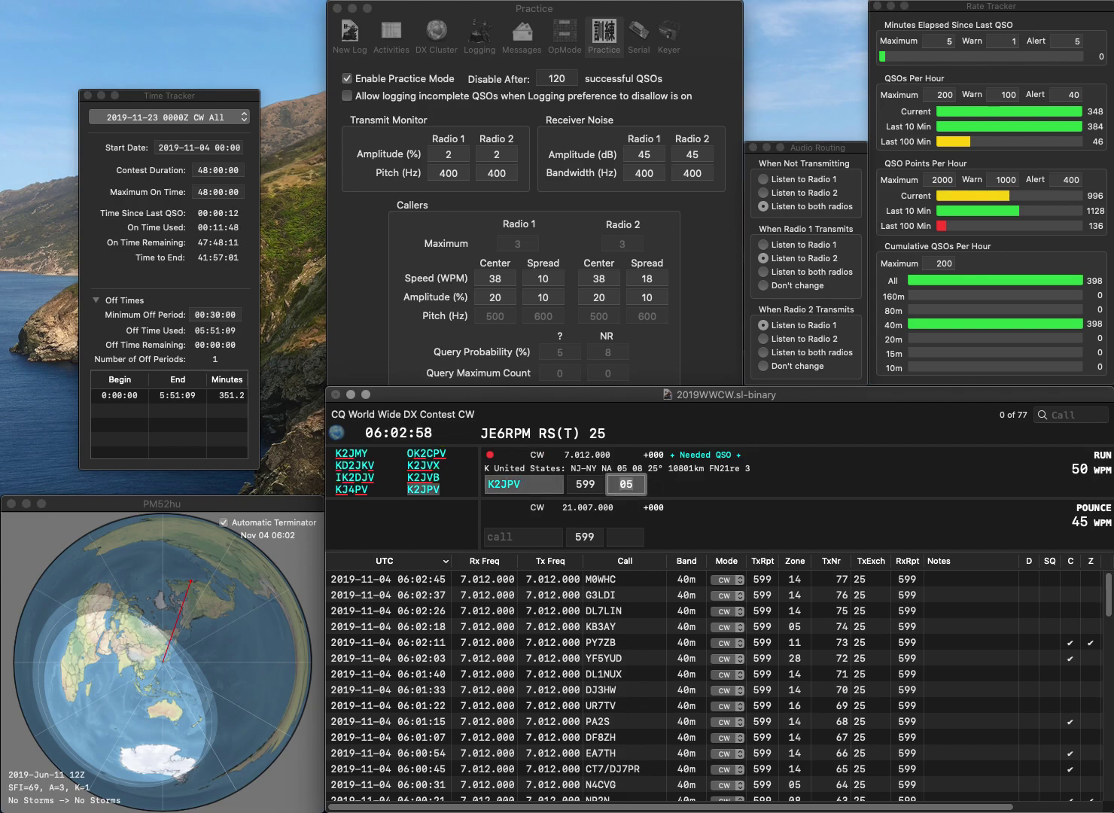
key(Return)
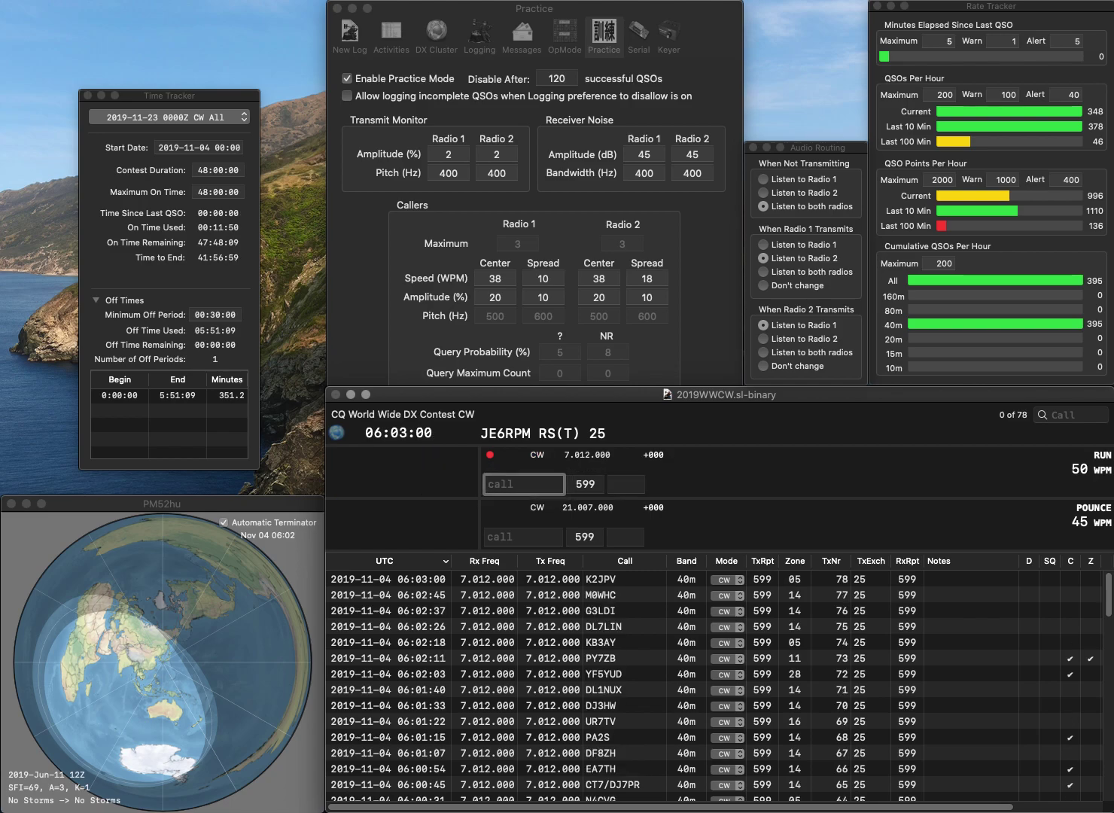
text(CE3CBM)
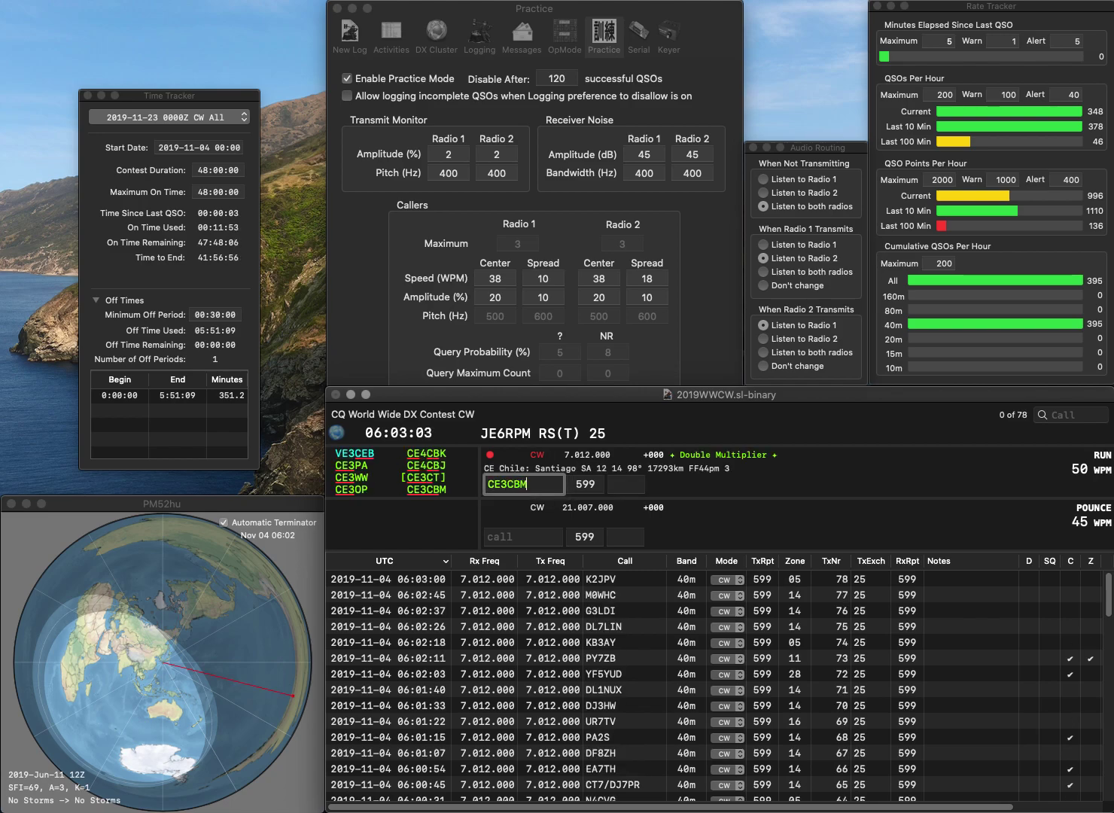
key(Tab)
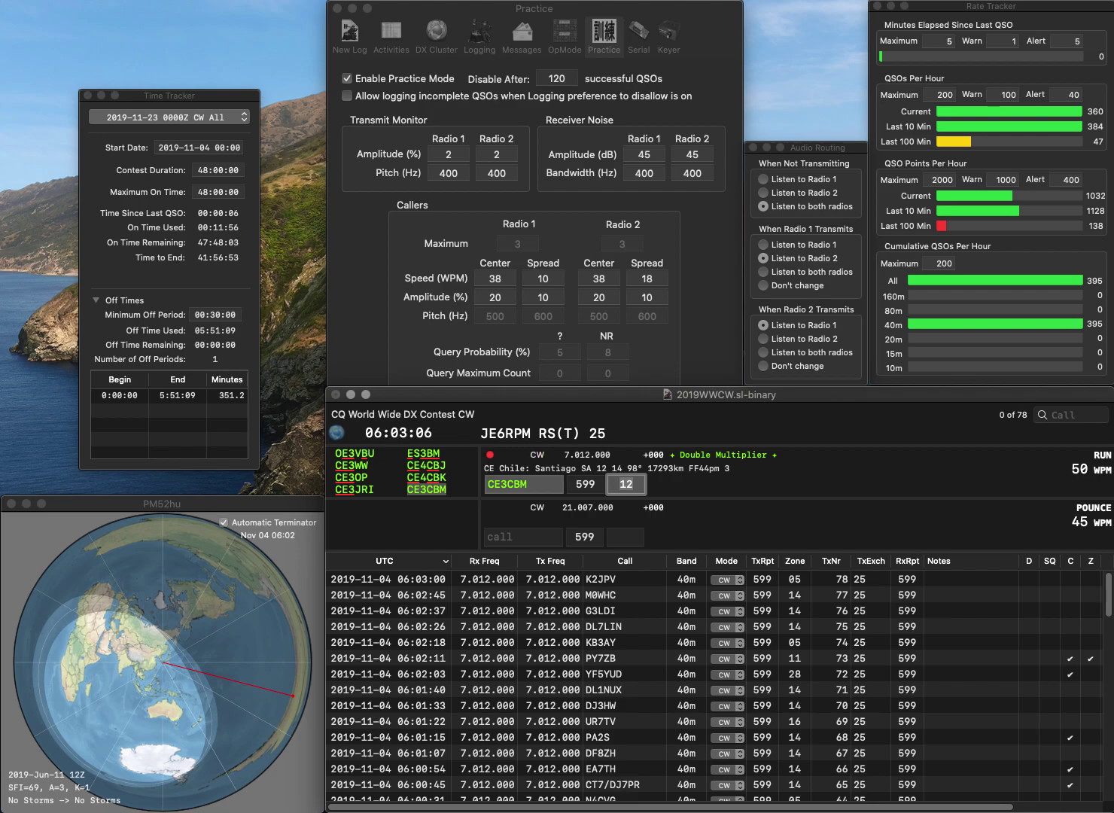
key(Return)
text(YU2KN)
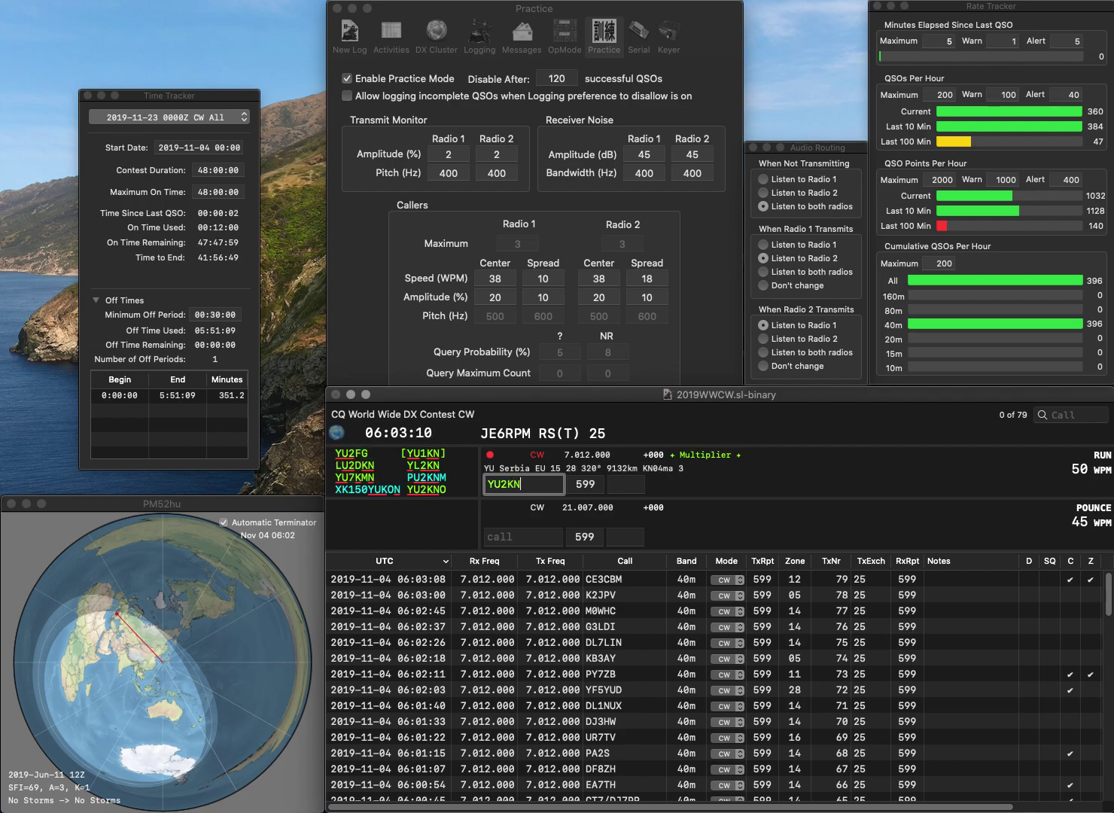
text(O)
key(Tab)
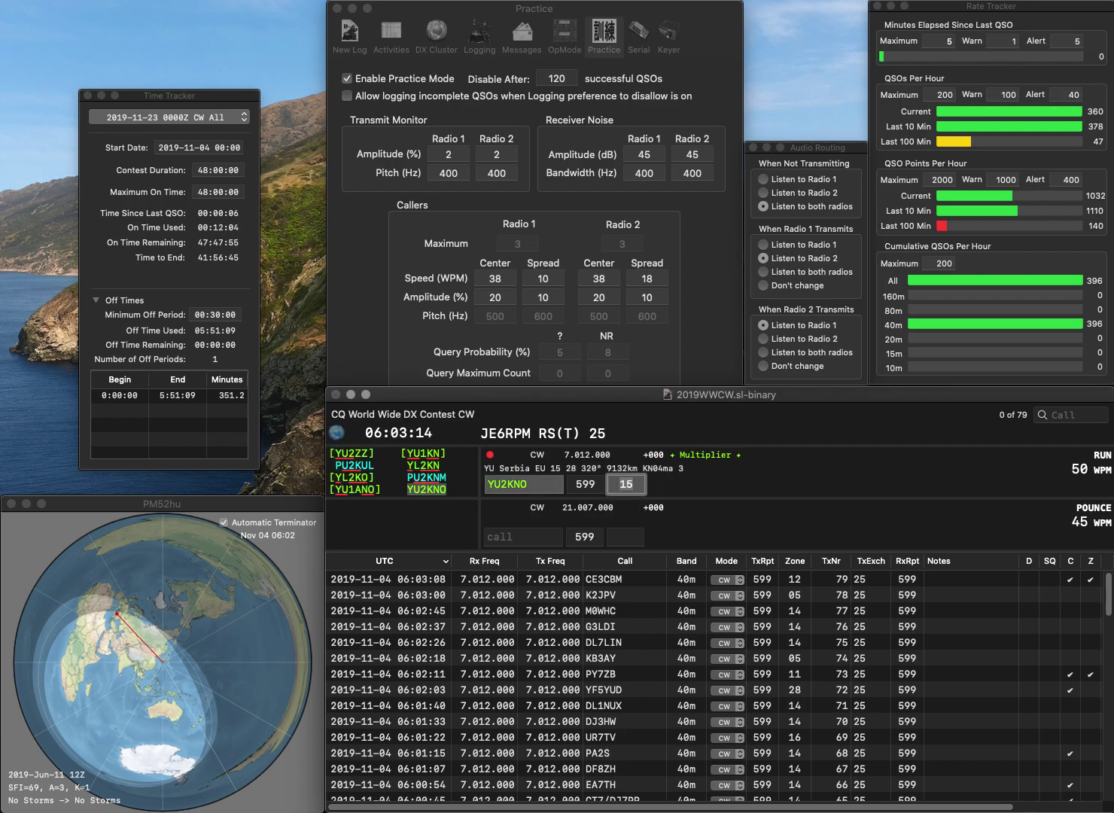
key(Return)
text(KX4ULL)
key(Left)
key(Left)
key(Left)
key(BackSpace)
key(BackSpace)
text(K4)
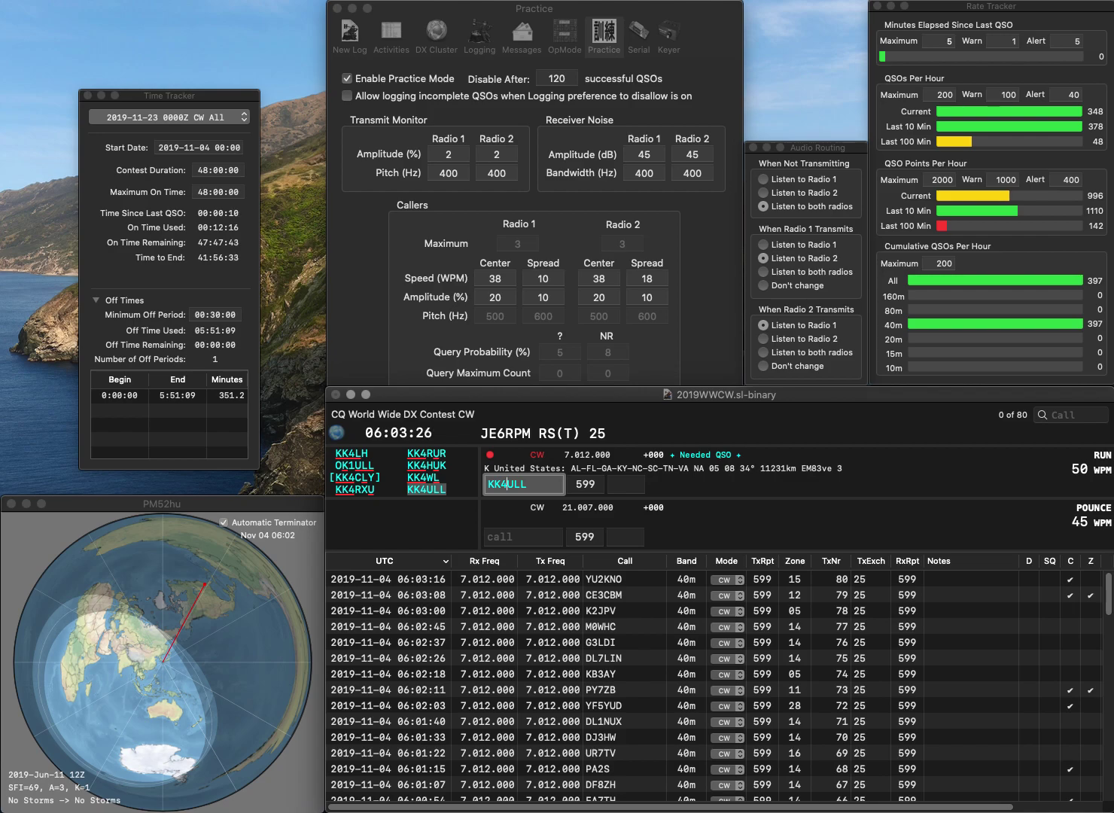
key(space)
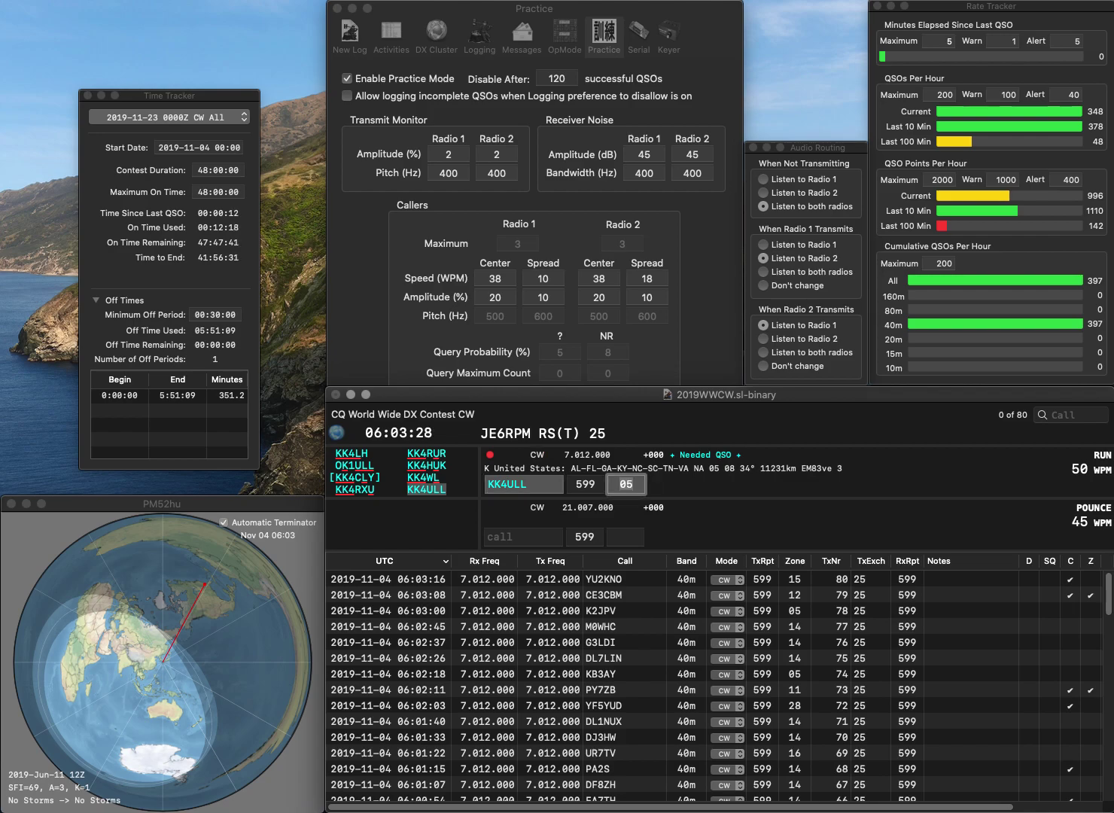
key(Return)
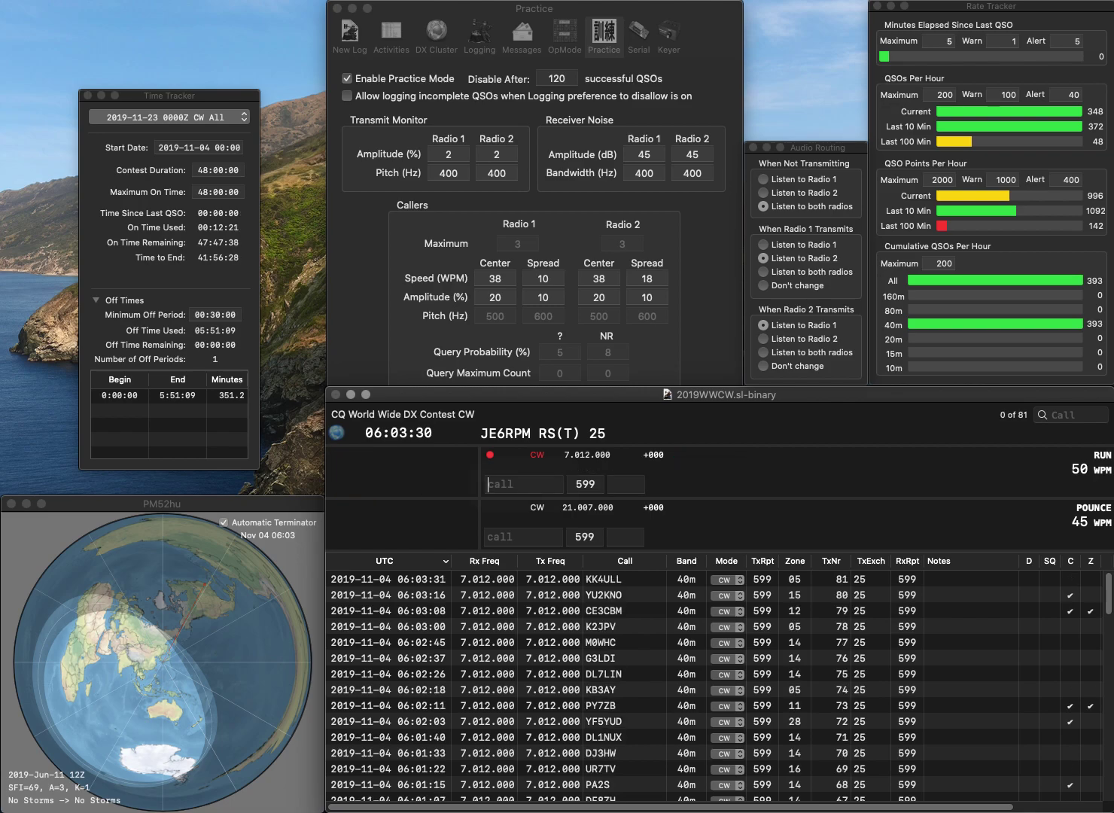
text(KN4)
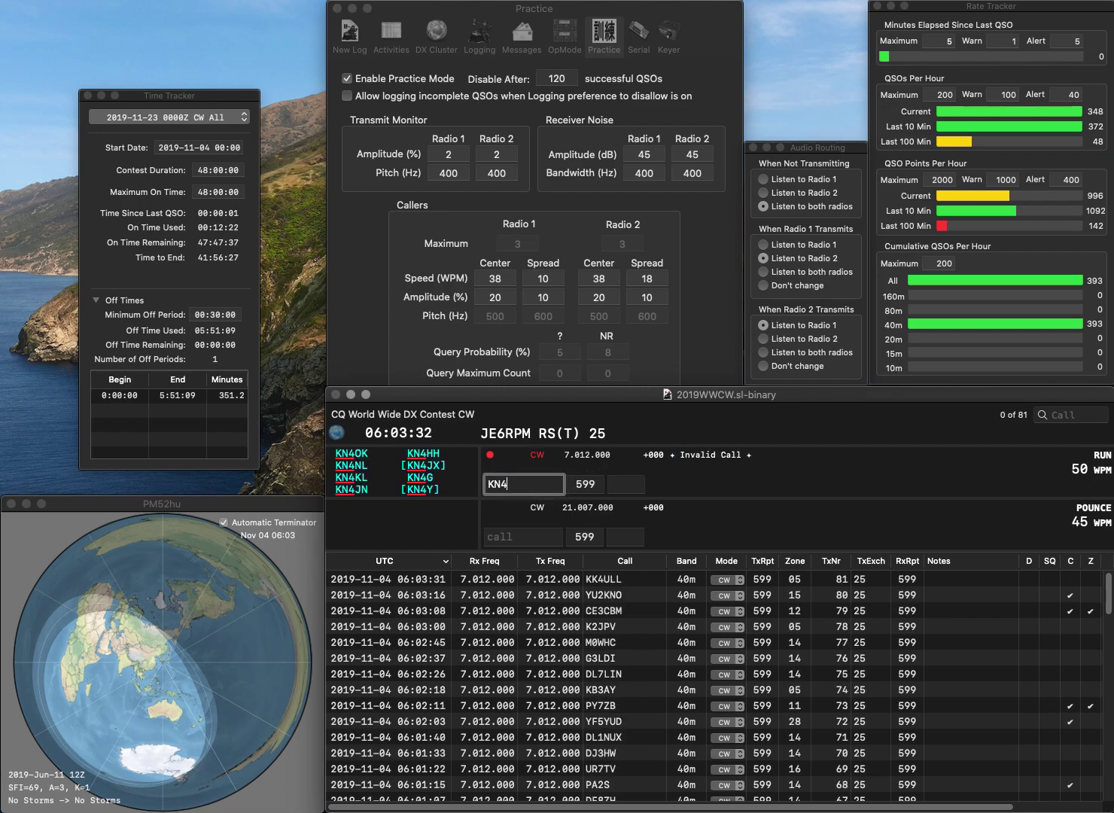
text(KL)
key(space)
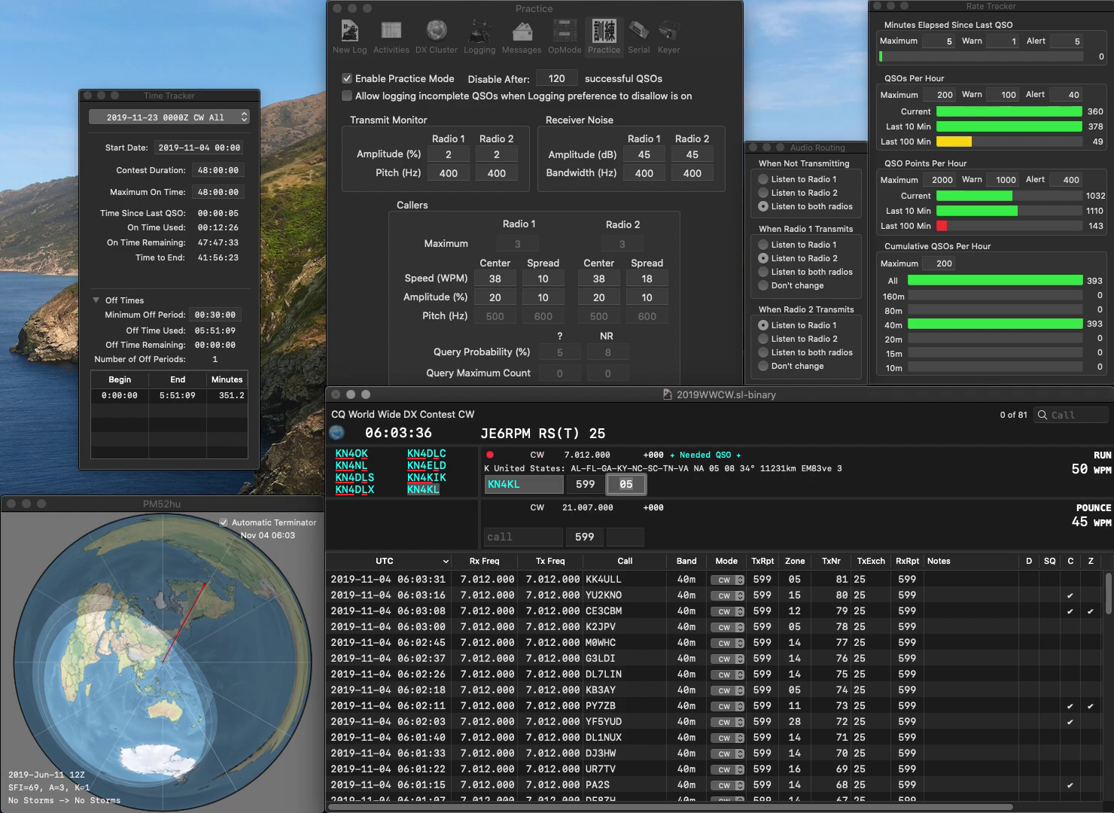
key(Return)
text(HB9HQX)
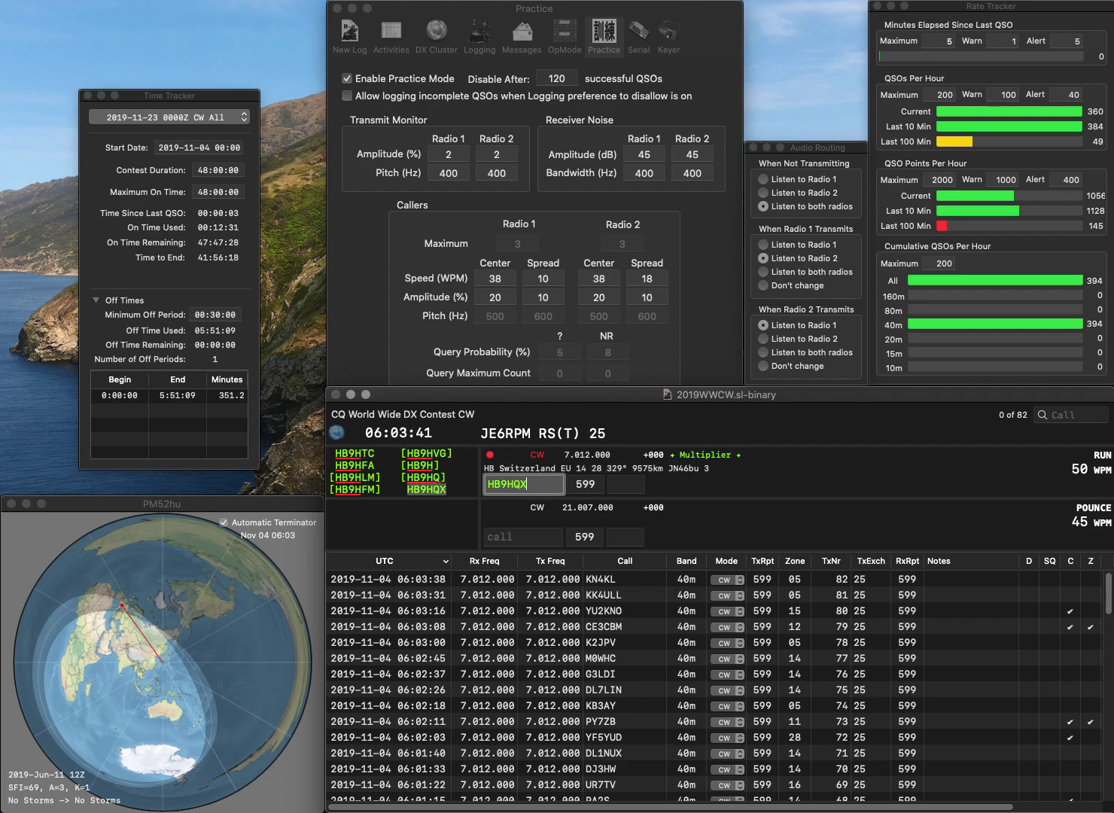
key(Tab)
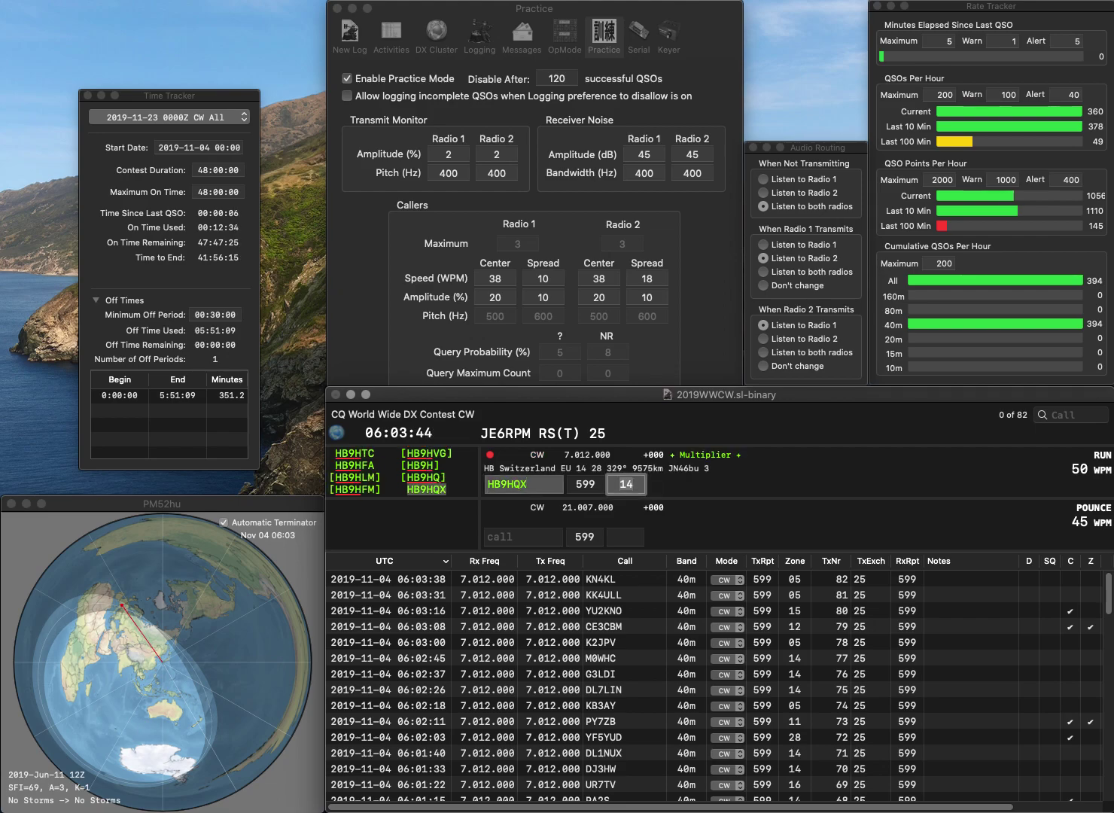
key(Return)
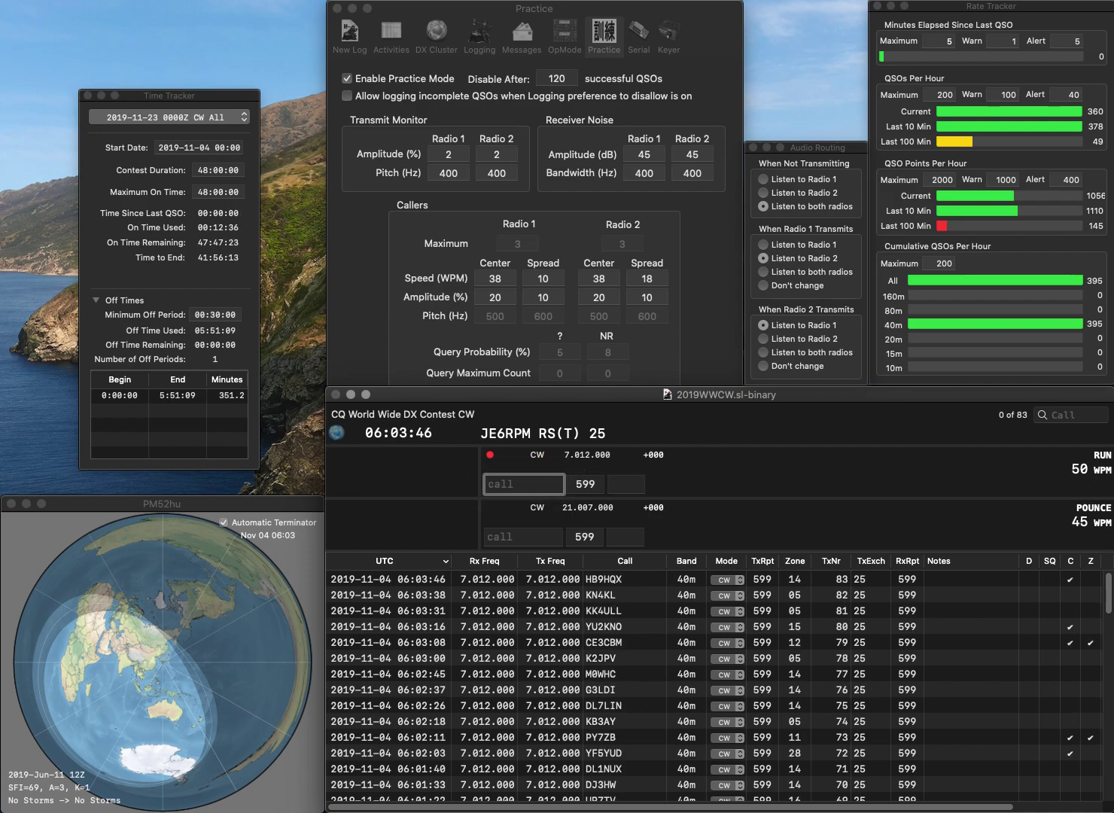
text(N2ZX)
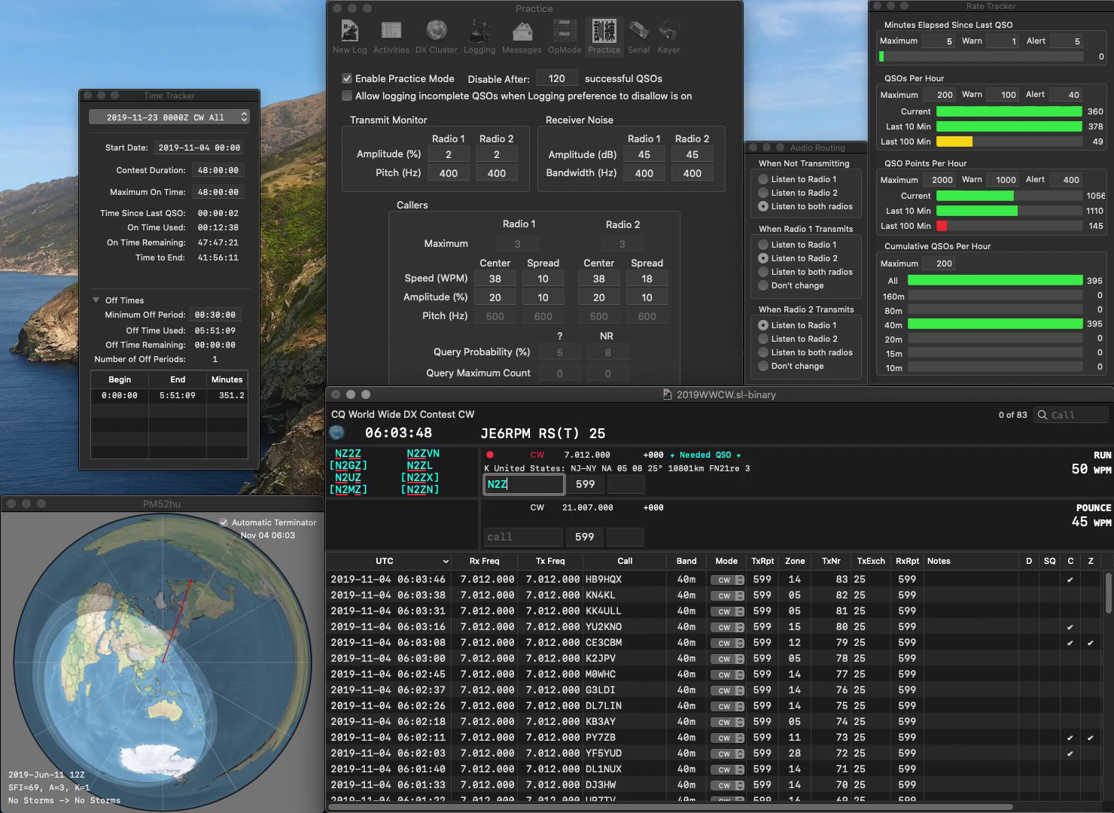
key(Return)
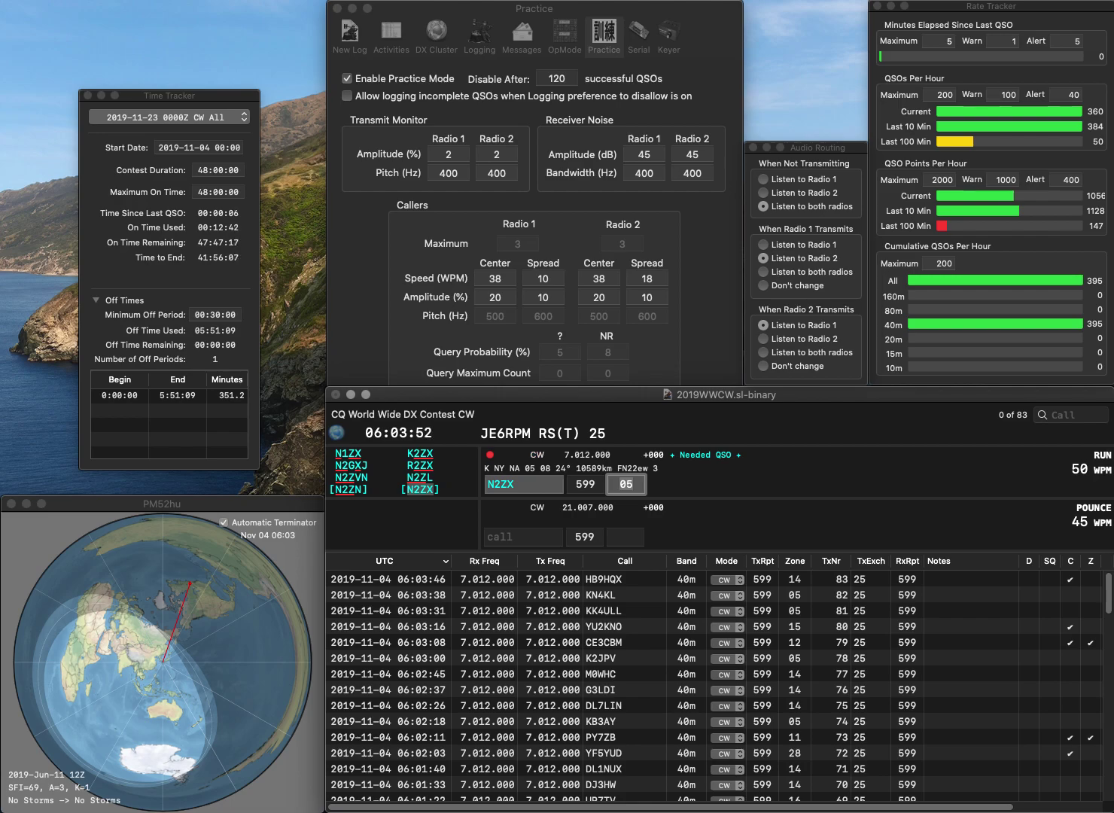
key(Return)
Log the 40m CW contact with LY4T in zone 15, correcting the call's digit to 4 before logging
text(P)
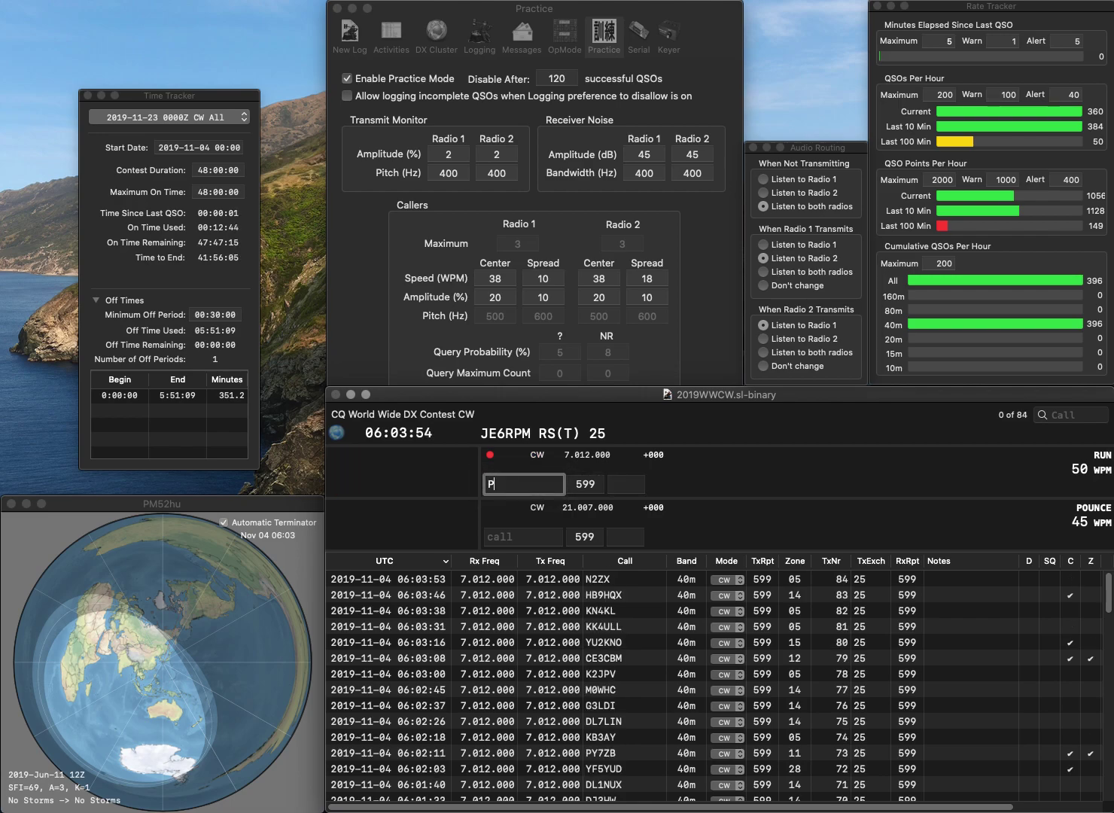
key(BackSpace)
text(LY3T)
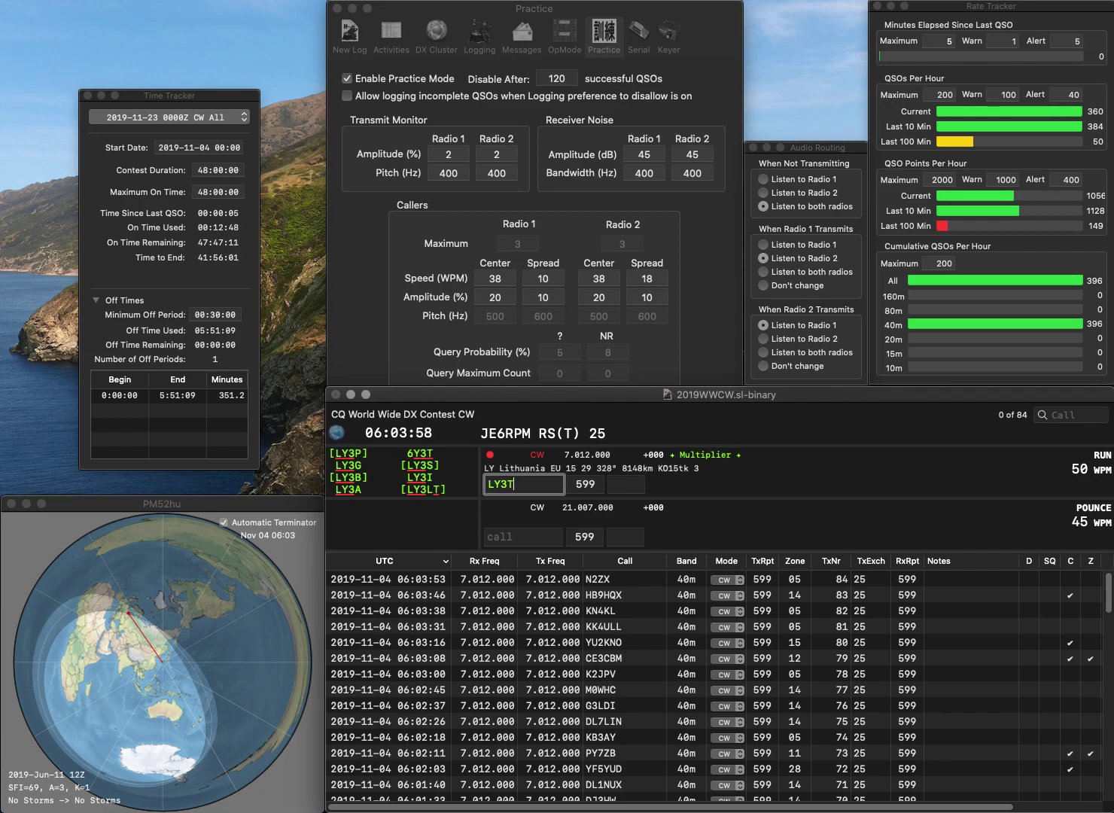
click(501, 484)
key(Delete)
text(4)
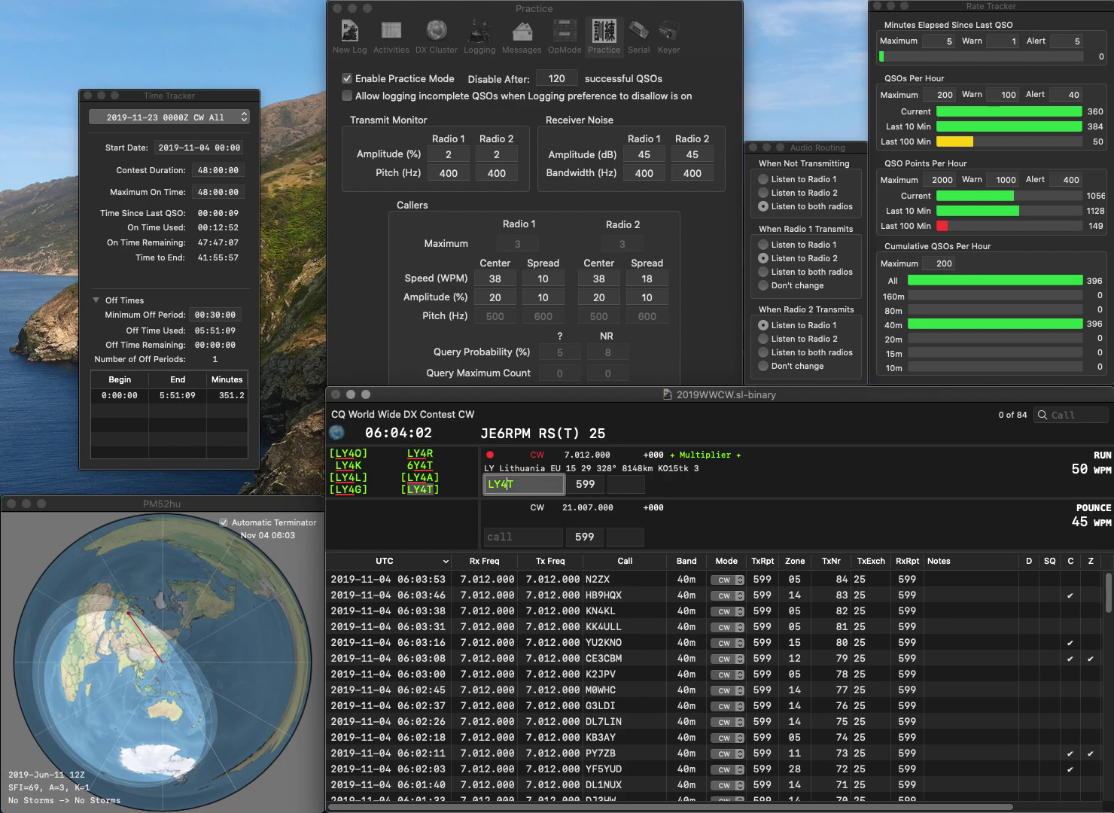
key(Return)
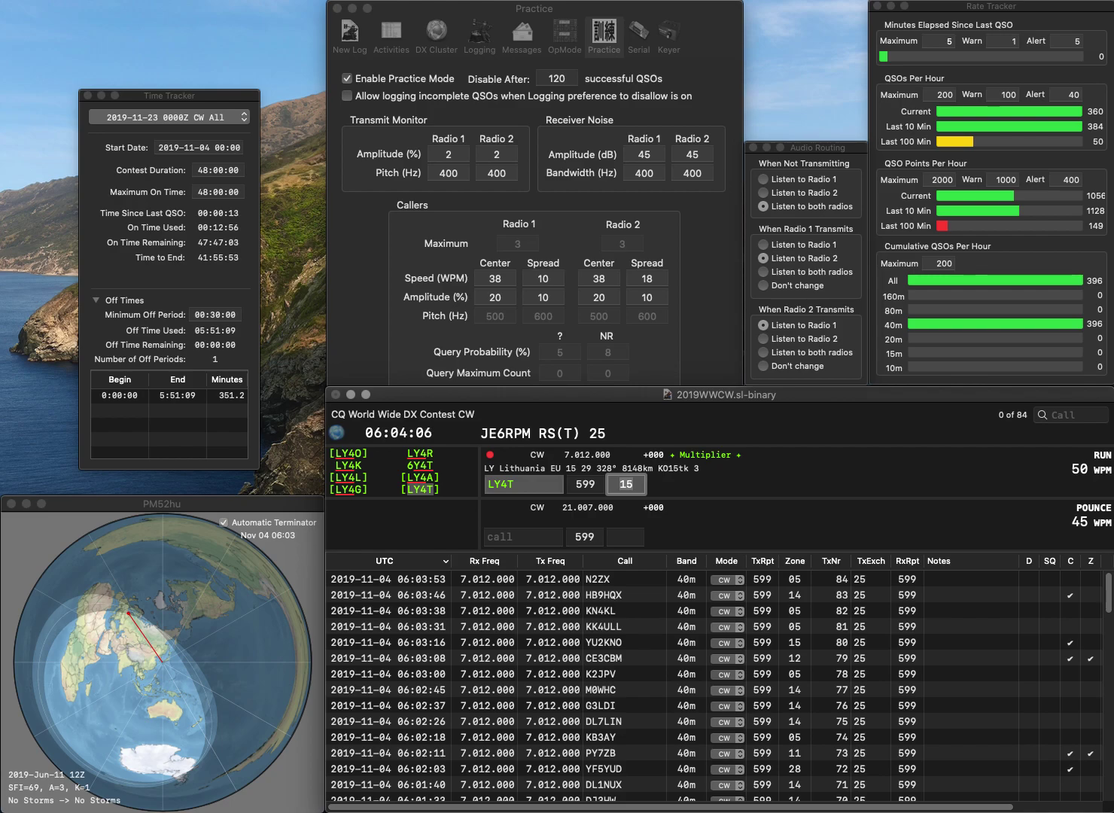
key(Return)
text(JA1)
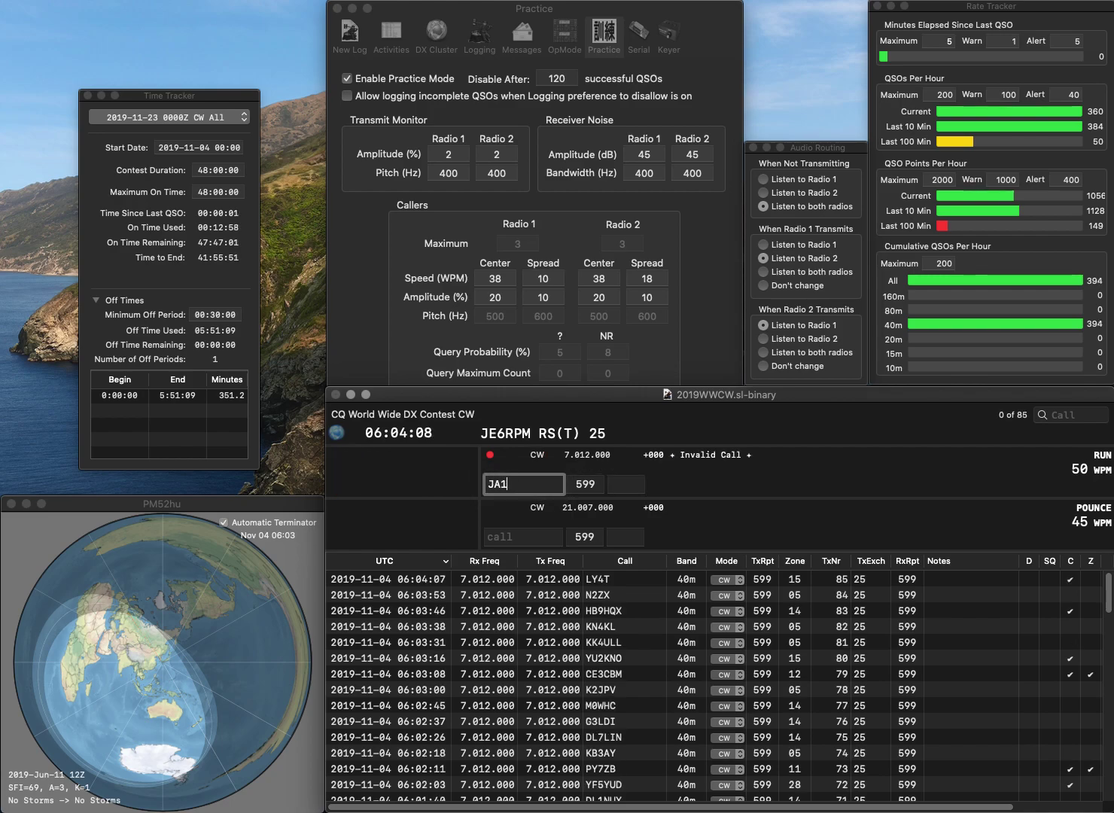
text(GQL)
key(Return)
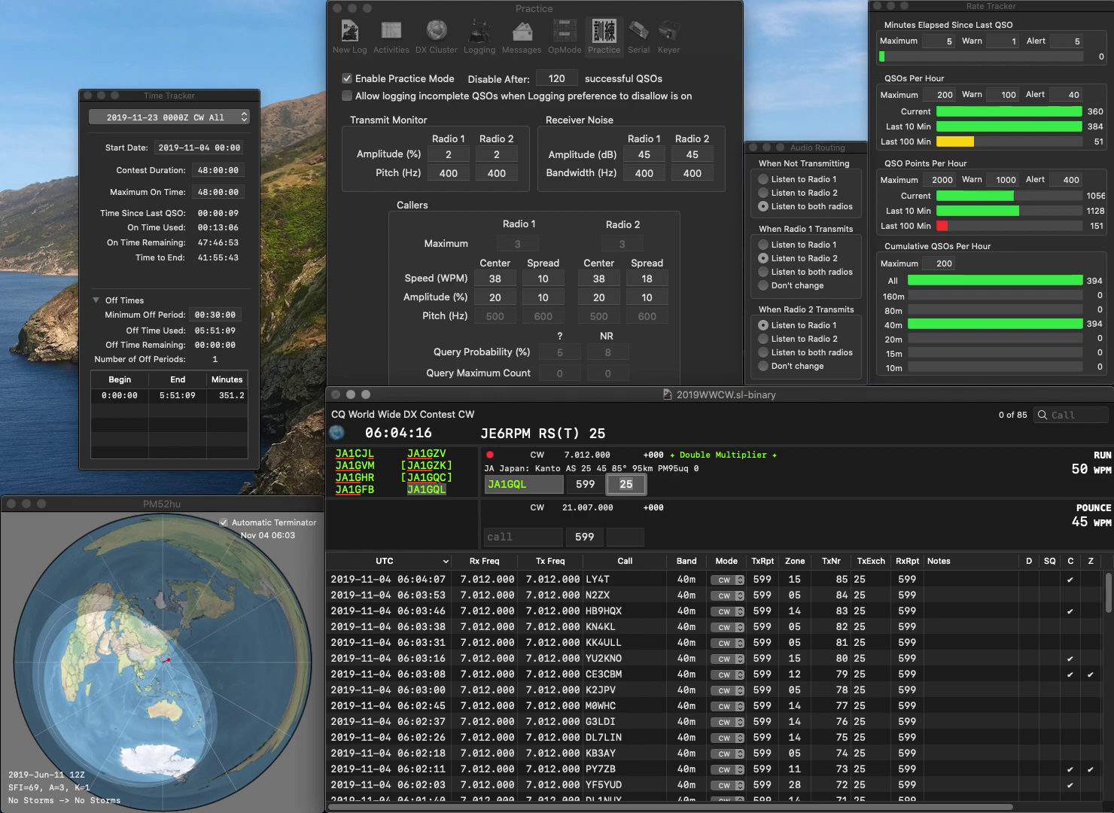
key(Return)
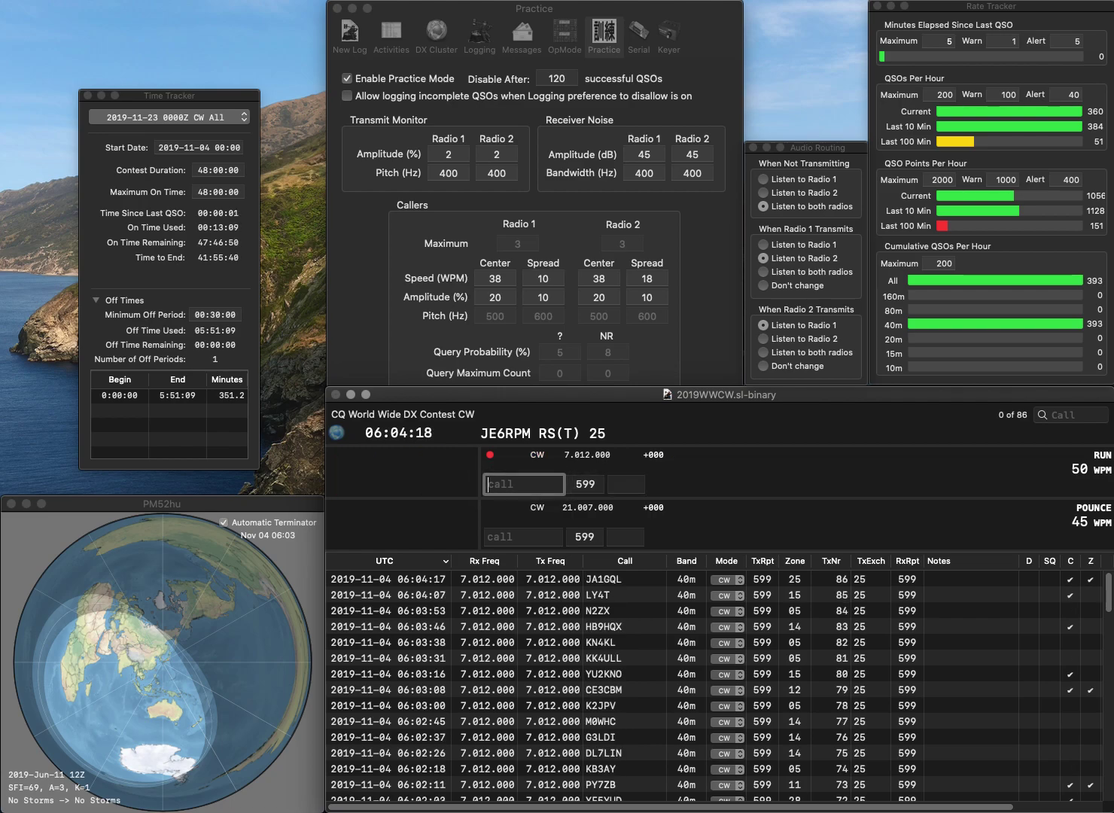
Log the 40m CW run-radio contact with VO1OK in zone 05
text(VO1OK)
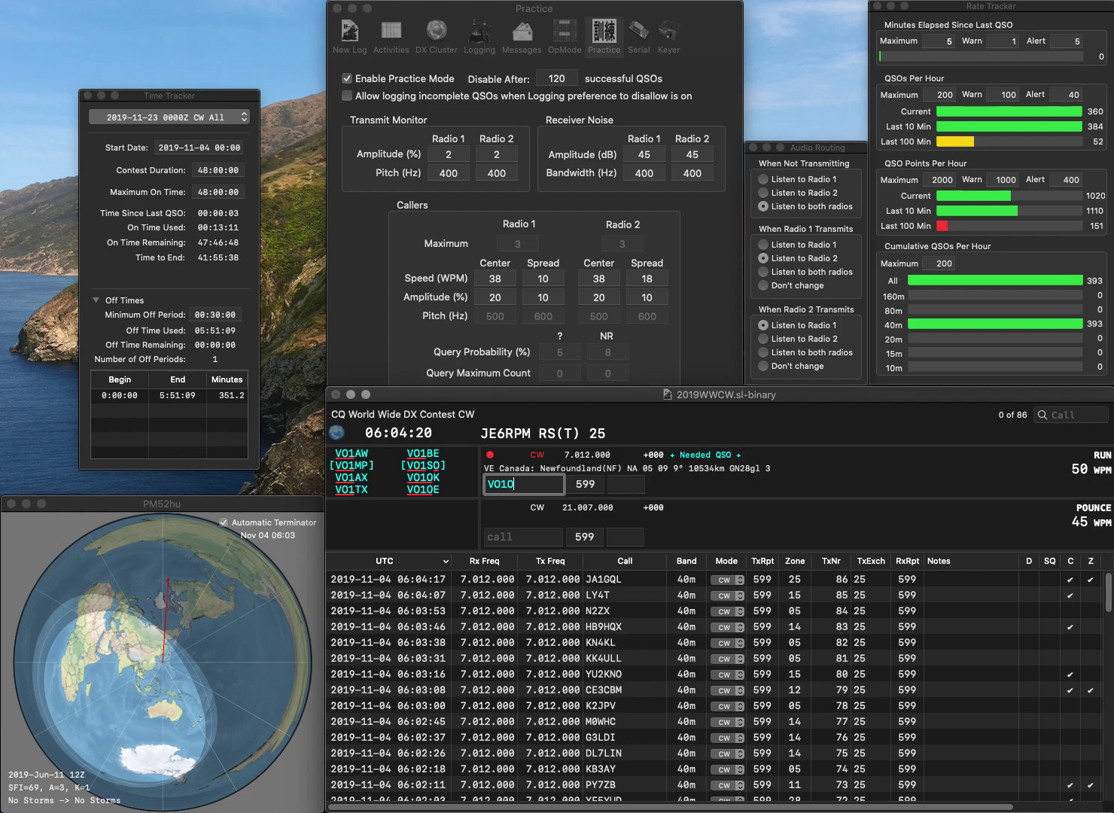
key(Return)
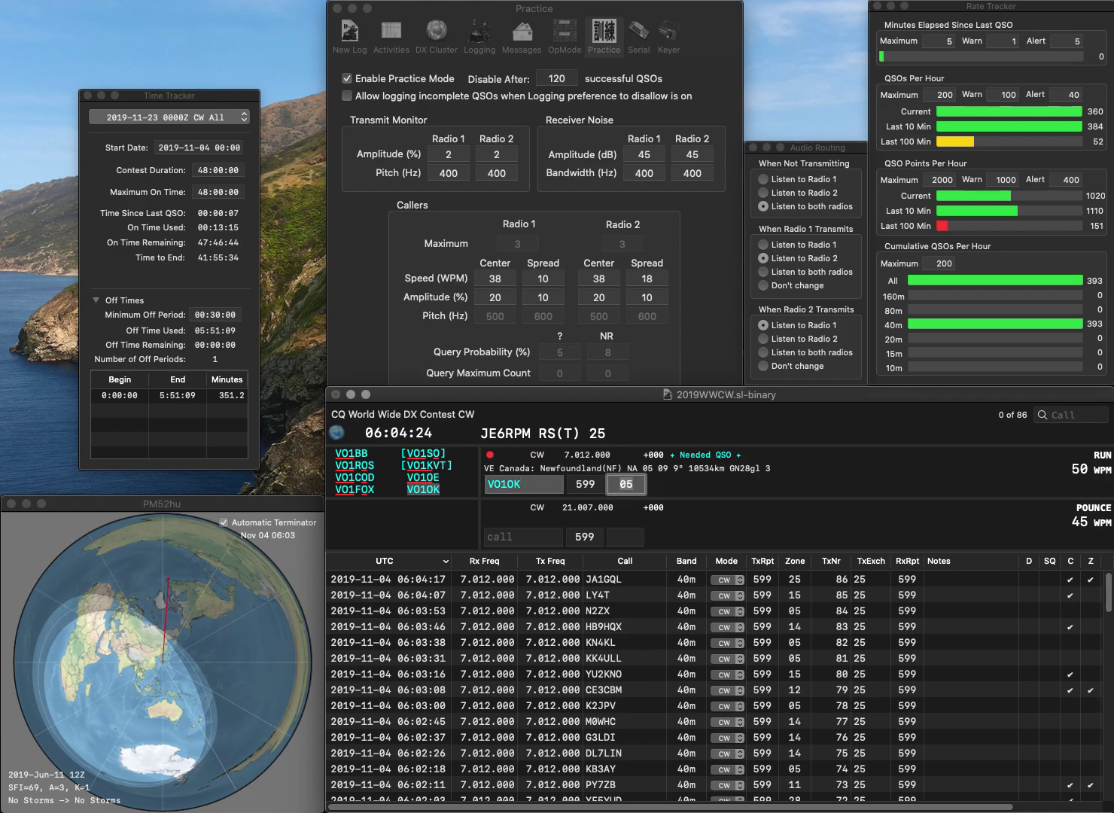
key(Return)
Log the 40m CW run-radio contact with VA3RAC in zone 04
text(V)
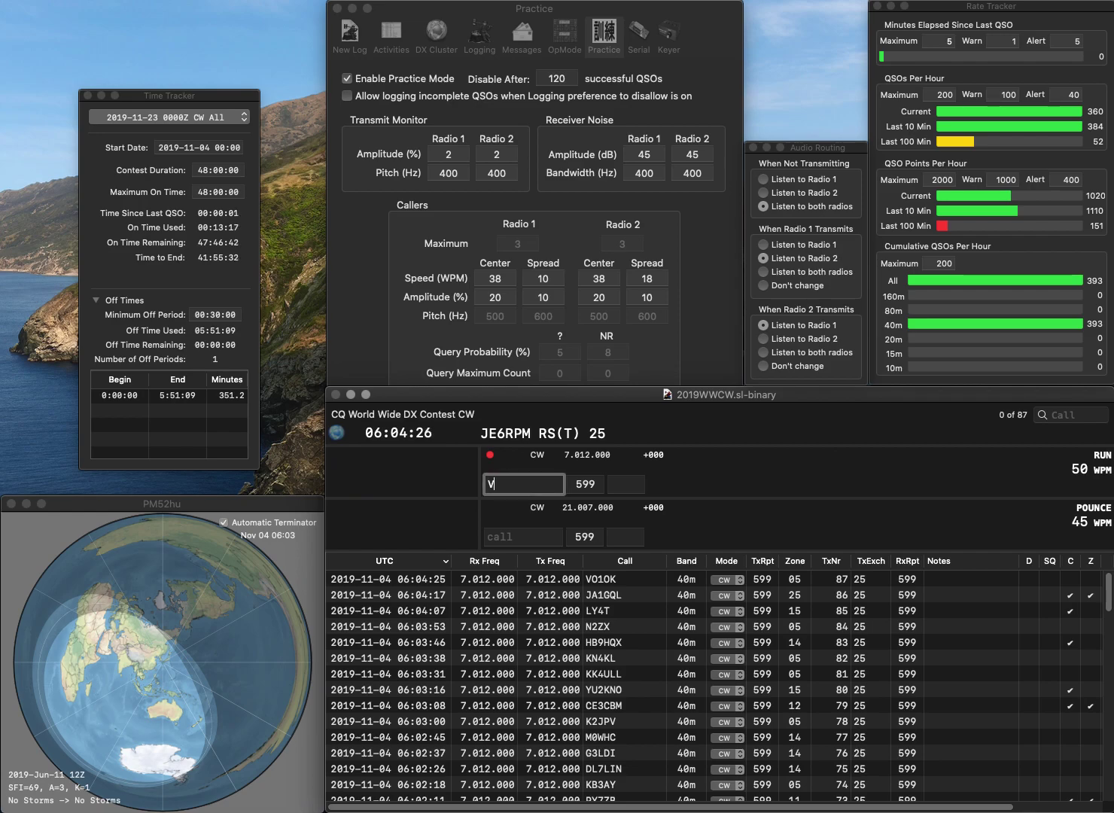
text(A3RAC)
key(space)
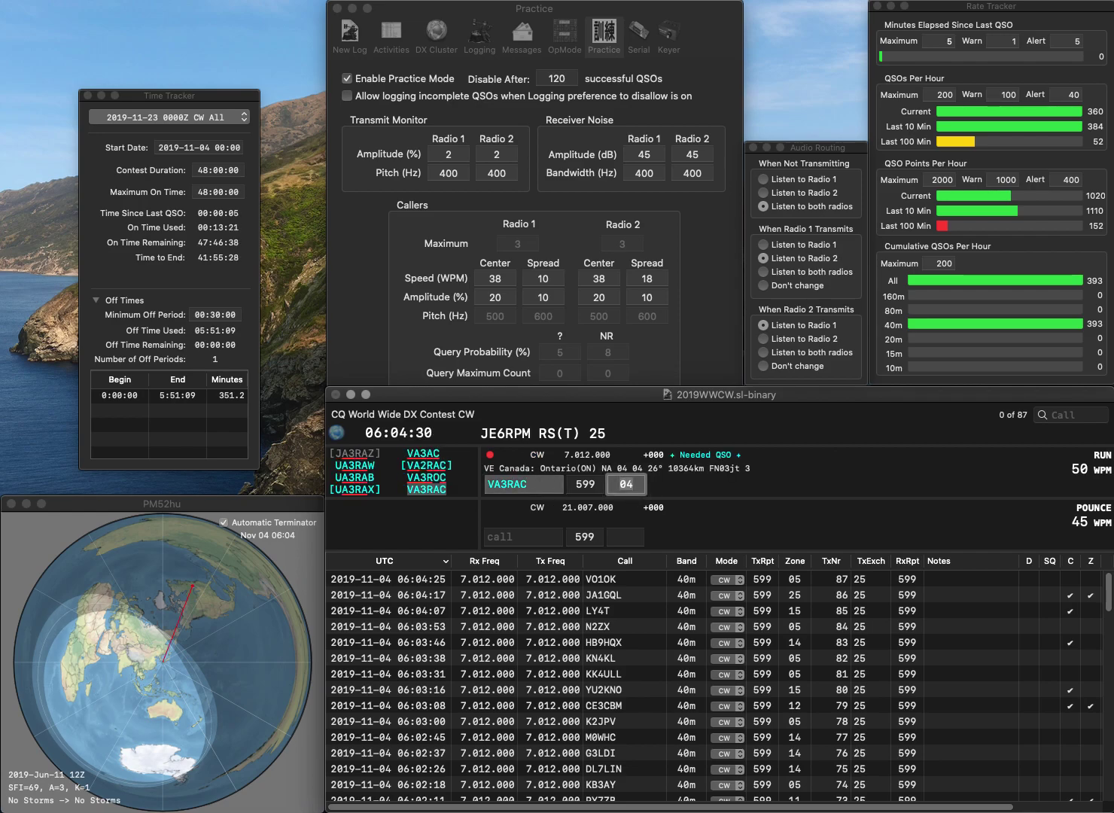
key(Return)
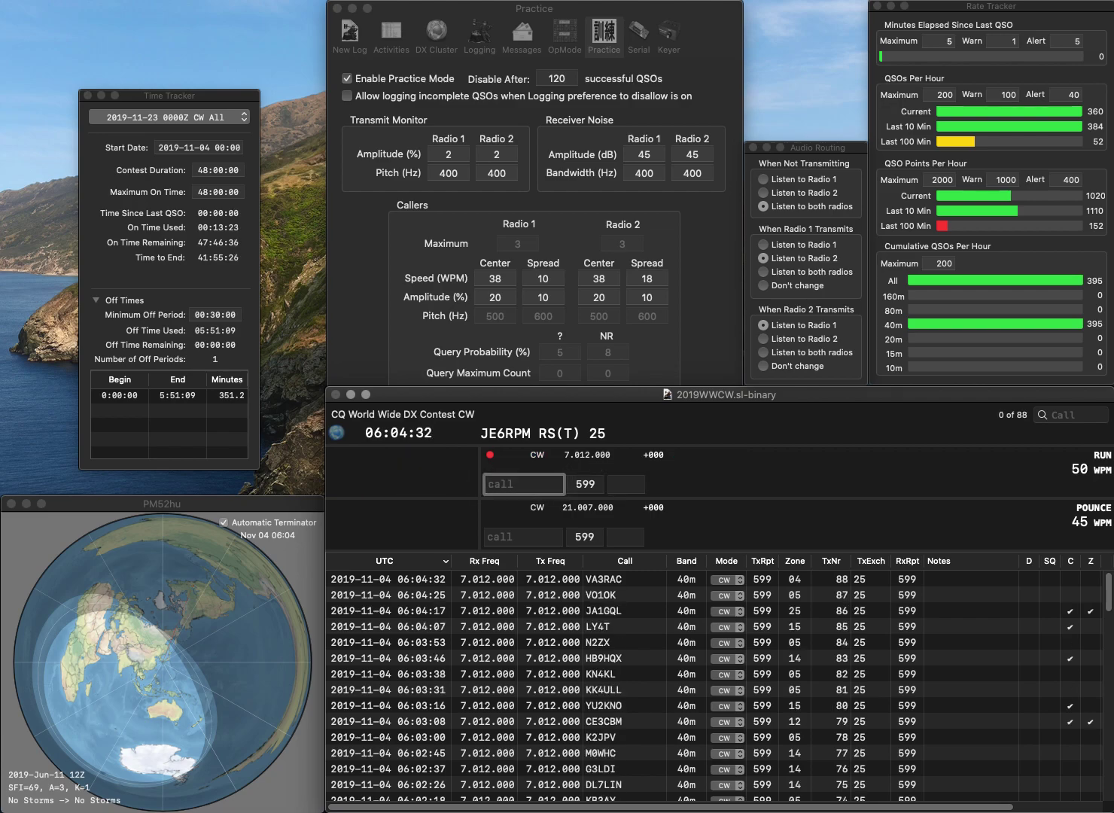
Log the 40m CW run-radio contact with NU1AW in zone 05
text(NU1AW)
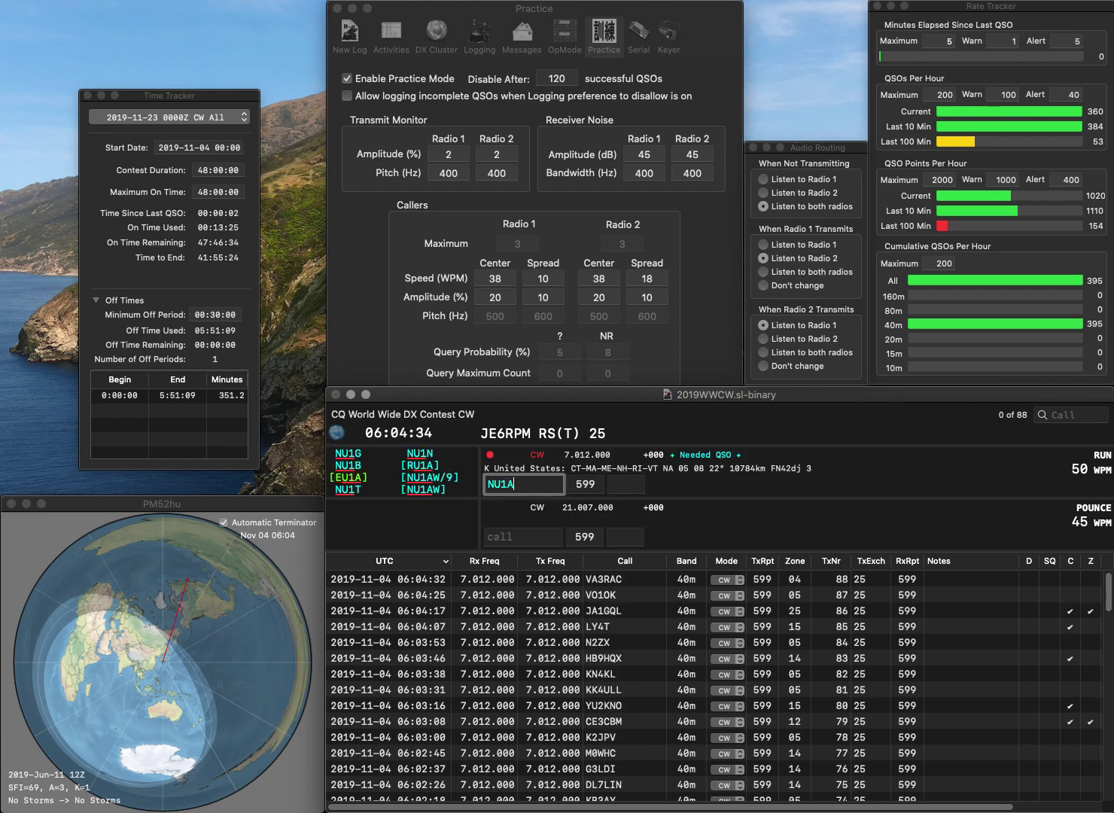
key(space)
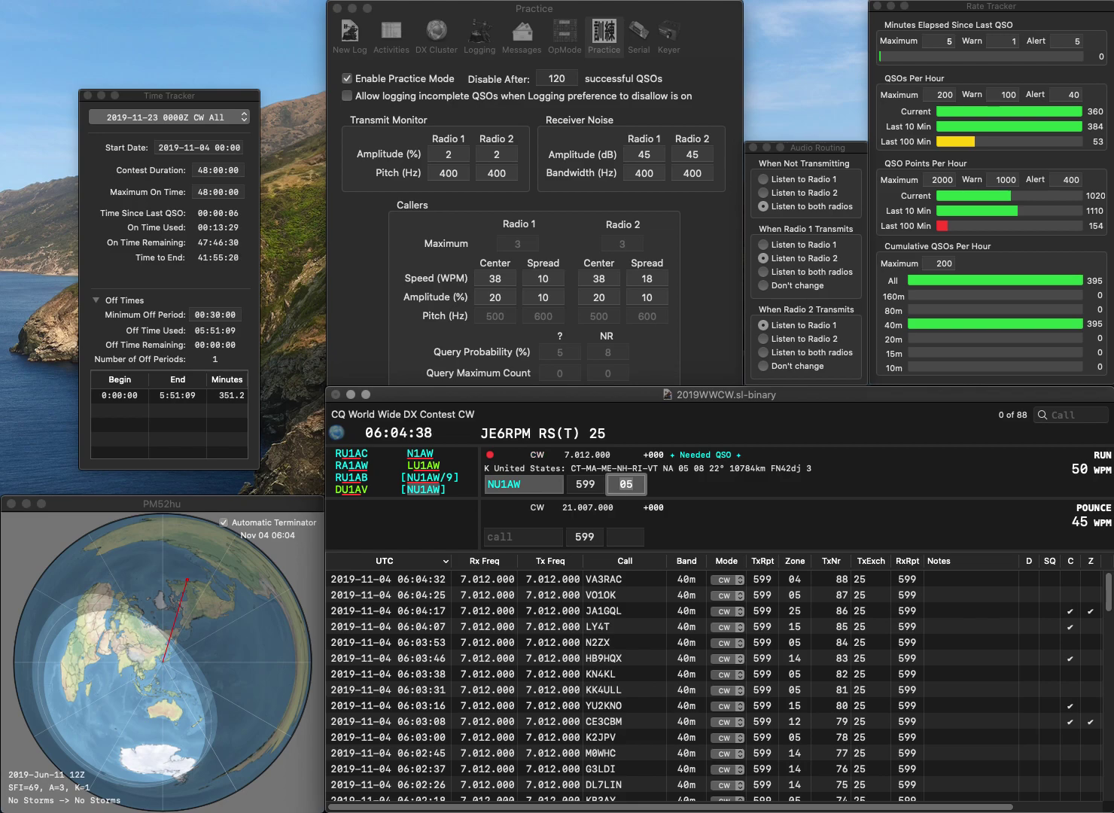
key(Return)
Log the 40m CW contact with DL0GE/P in zone 14, correcting the first suffix letter to G before logging
text(DL)
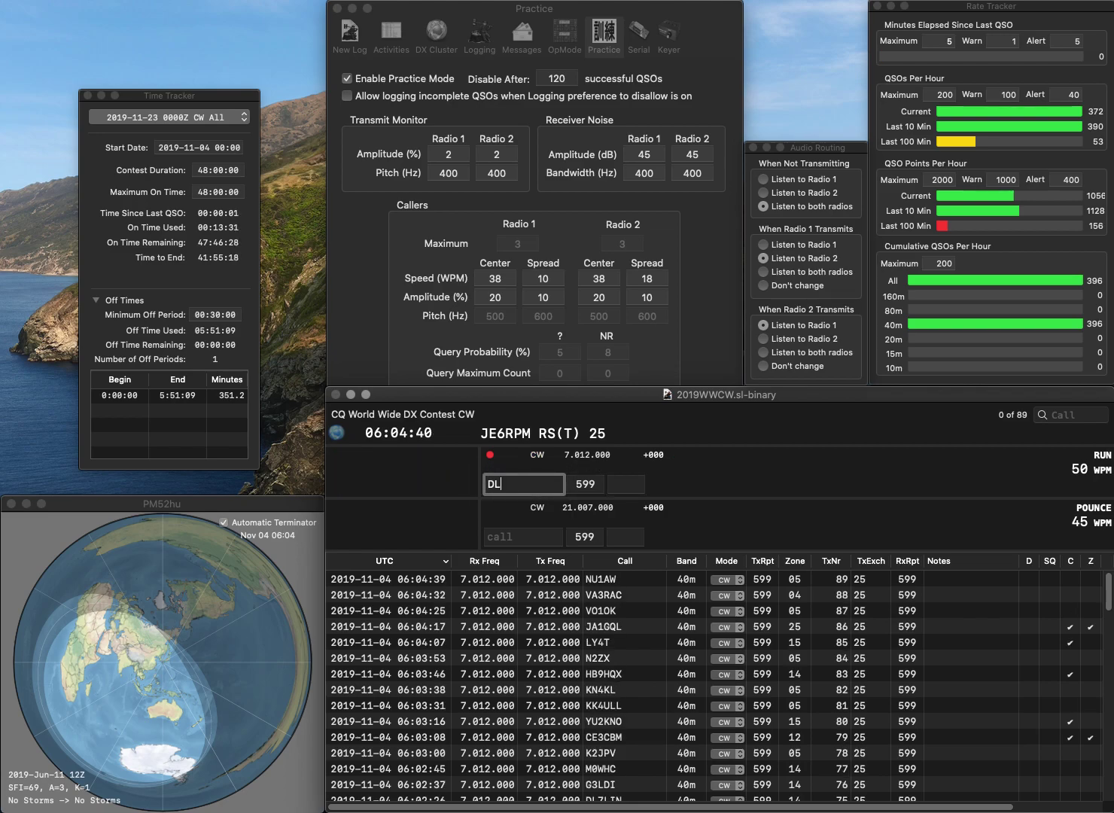
text(0DE/P)
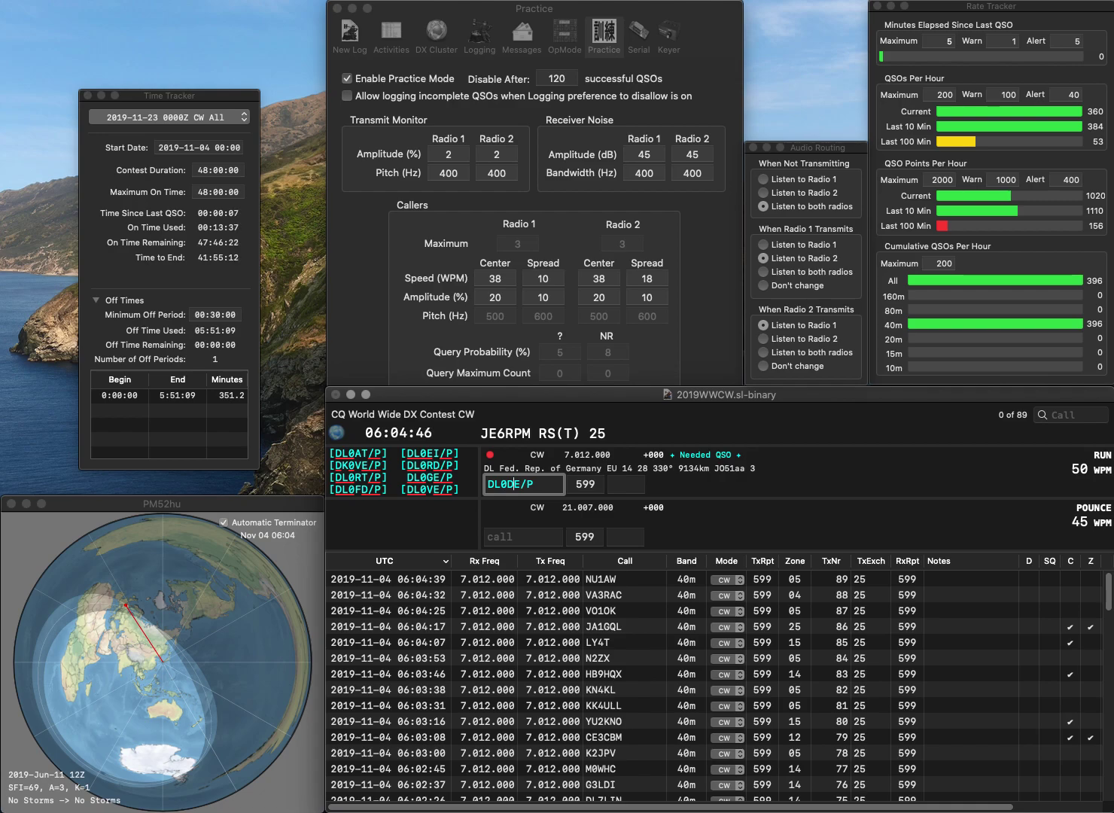
key(Left)
key(Left)
key(Left)
key(BackSpace)
text(G)
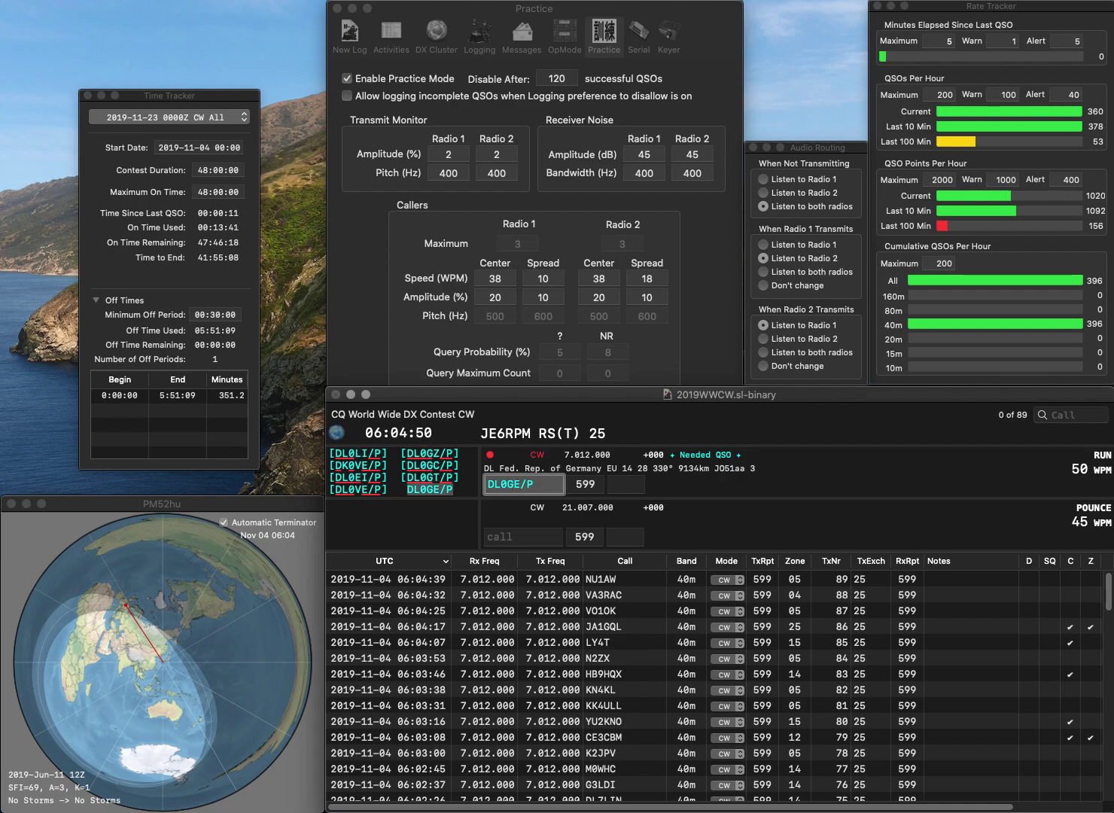
key(Tab)
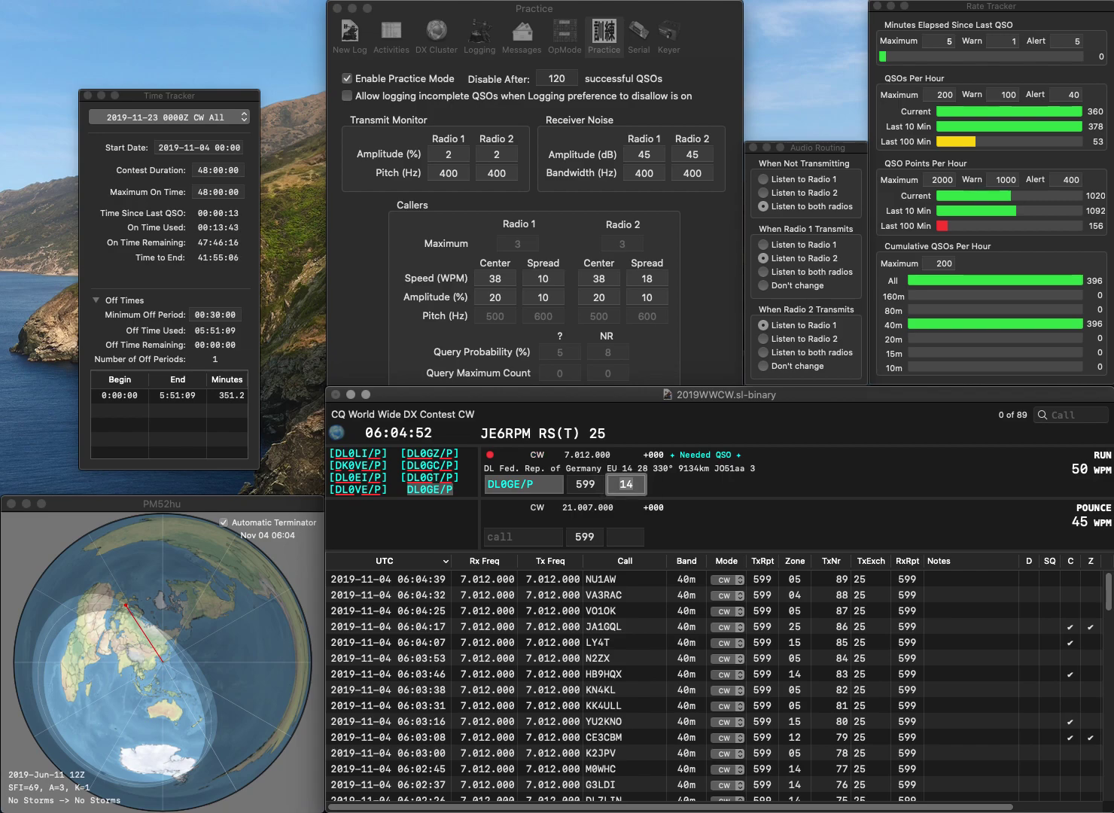
key(Return)
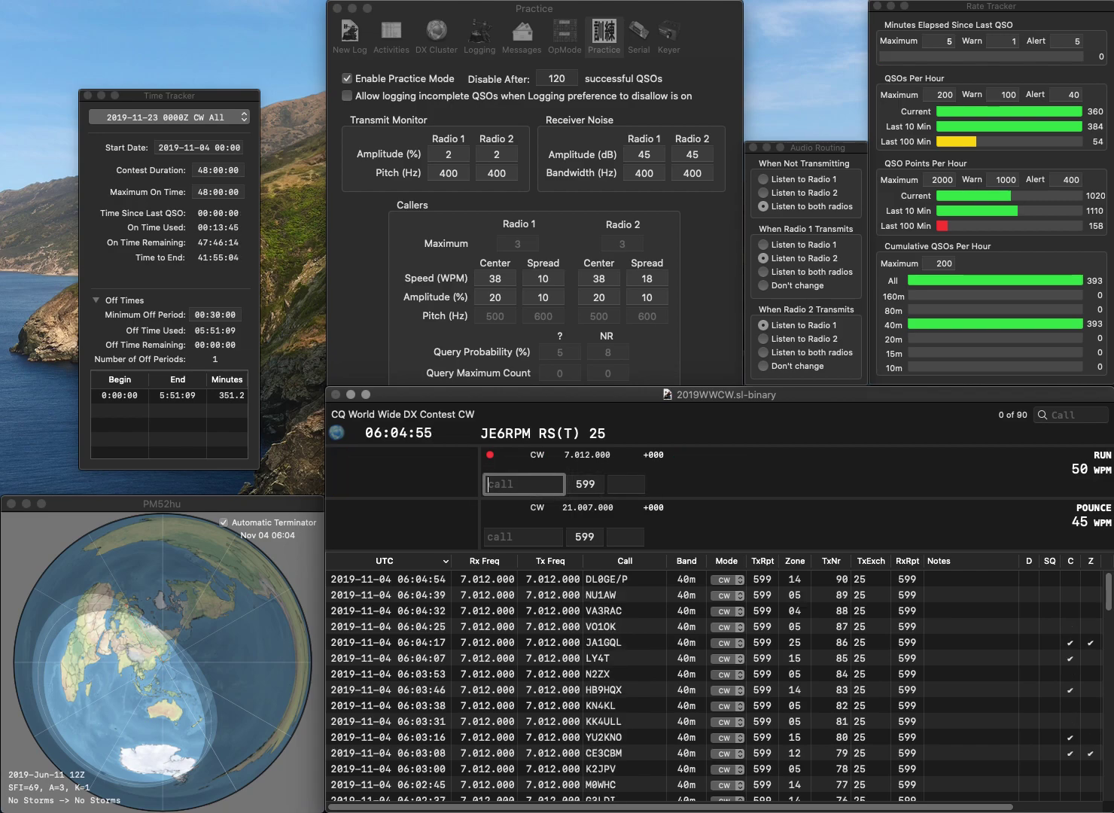
Log the 40m CW run-radio contact with VA7UNX in zone 03
text(VA7)
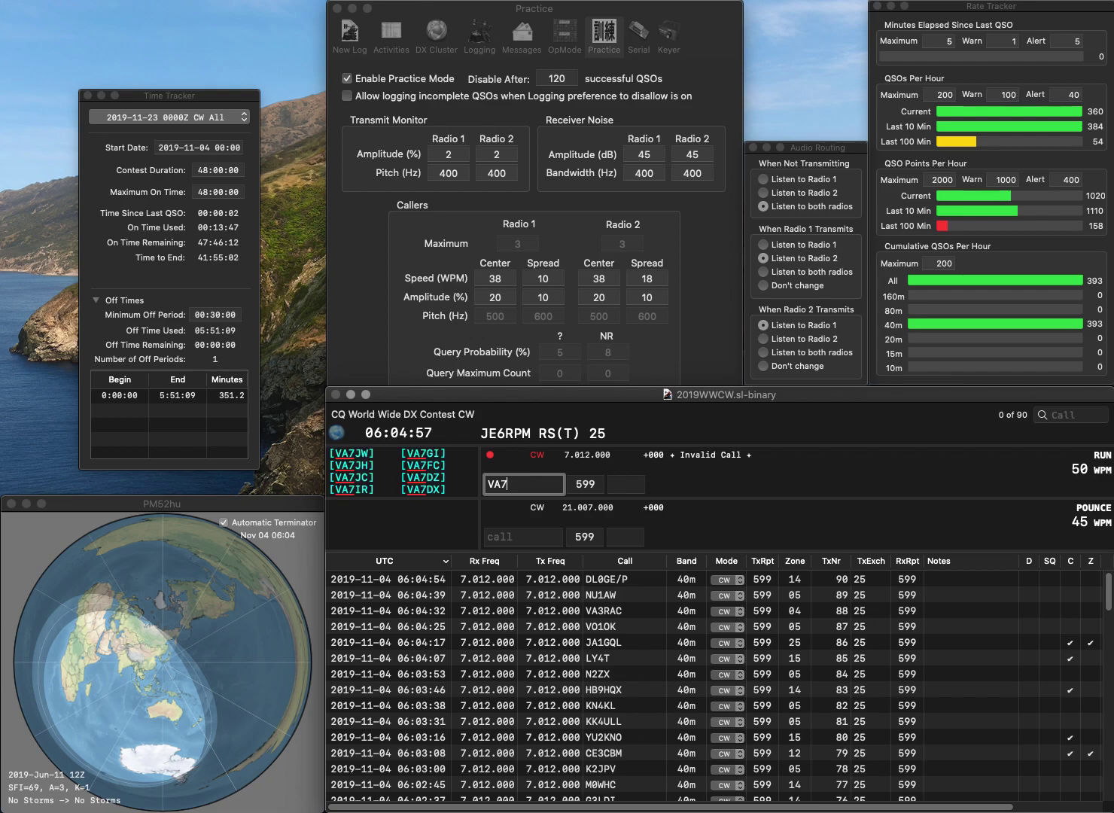
text(UNX)
key(space)
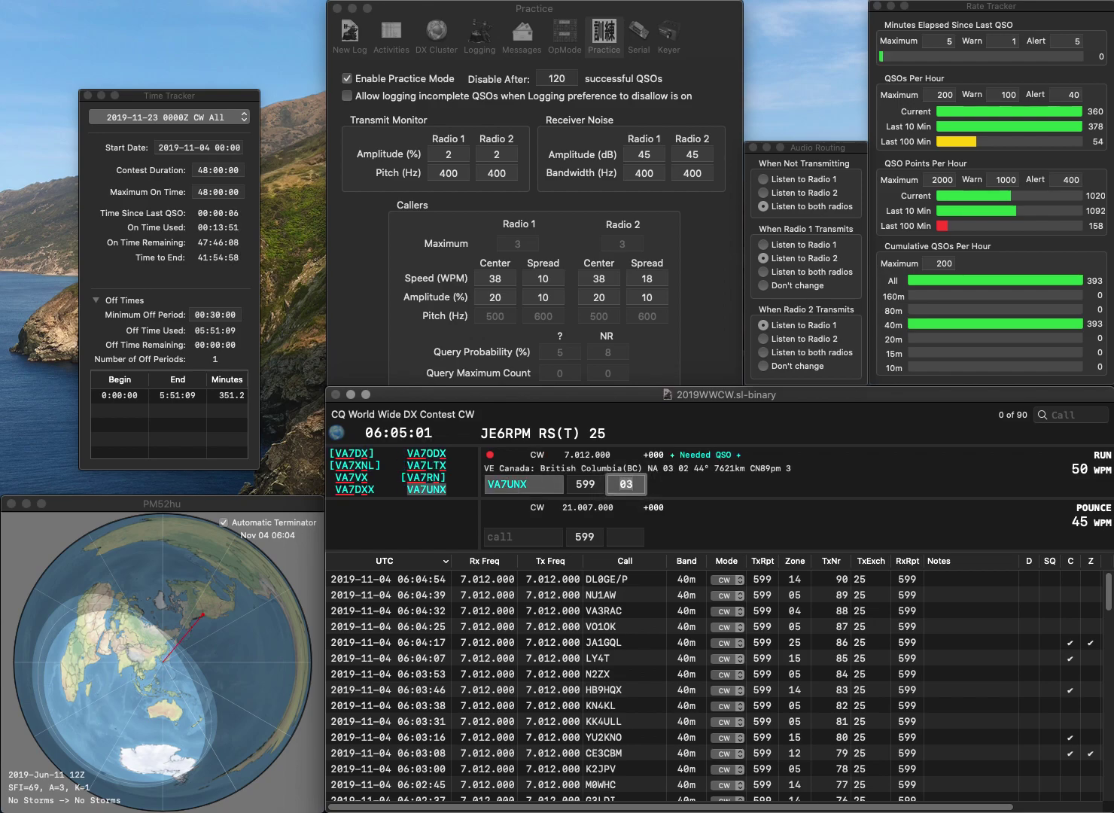
key(Return)
text(KC6R)
key(space)
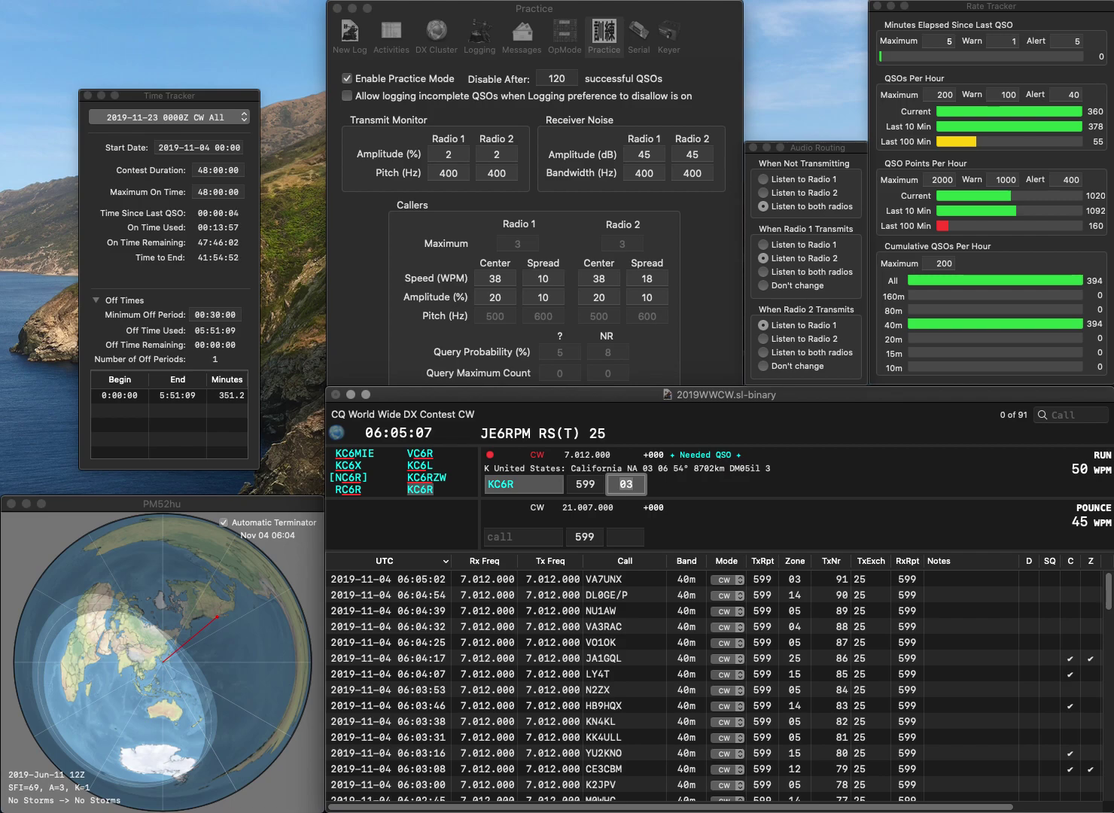
key(Return)
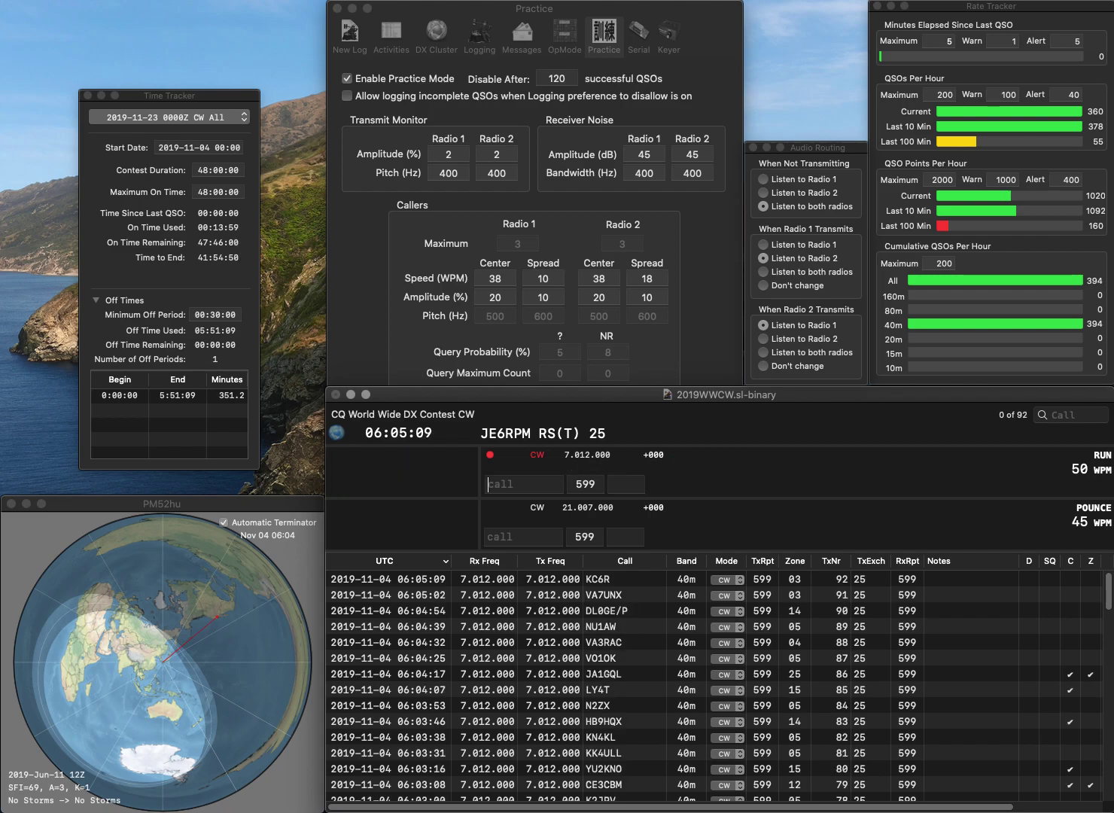
text(AG6V)
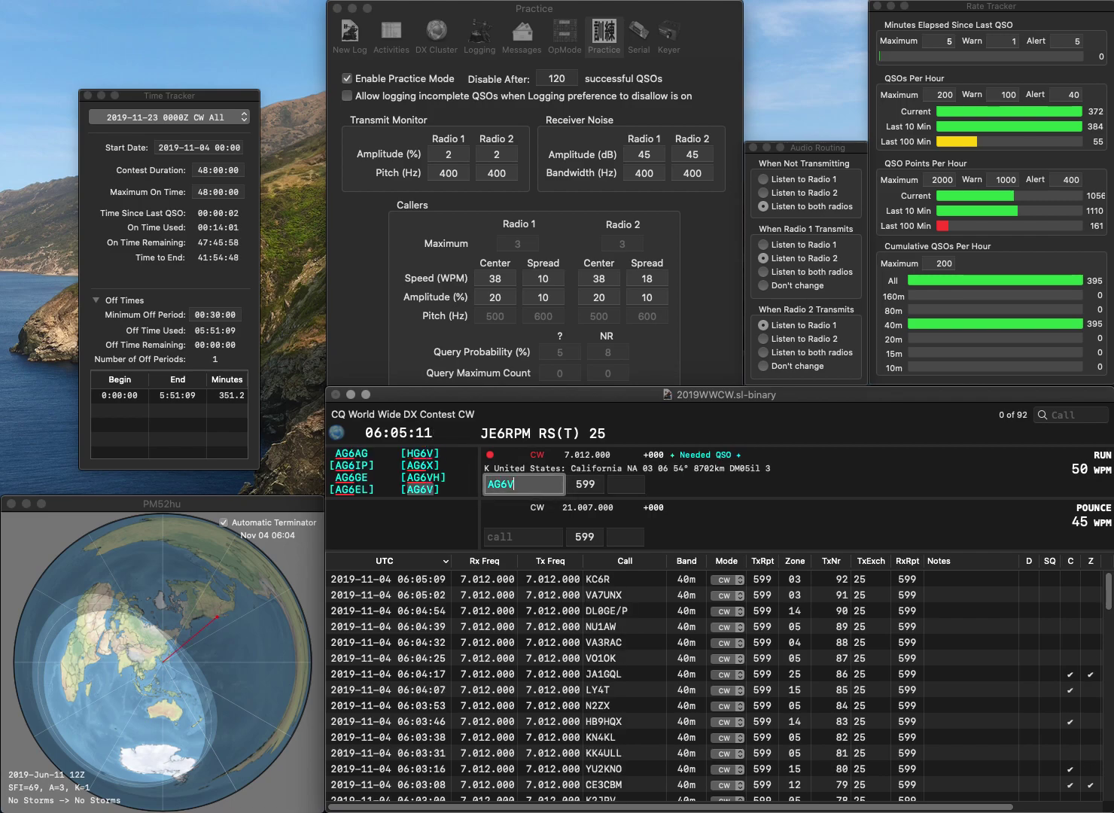
key(space)
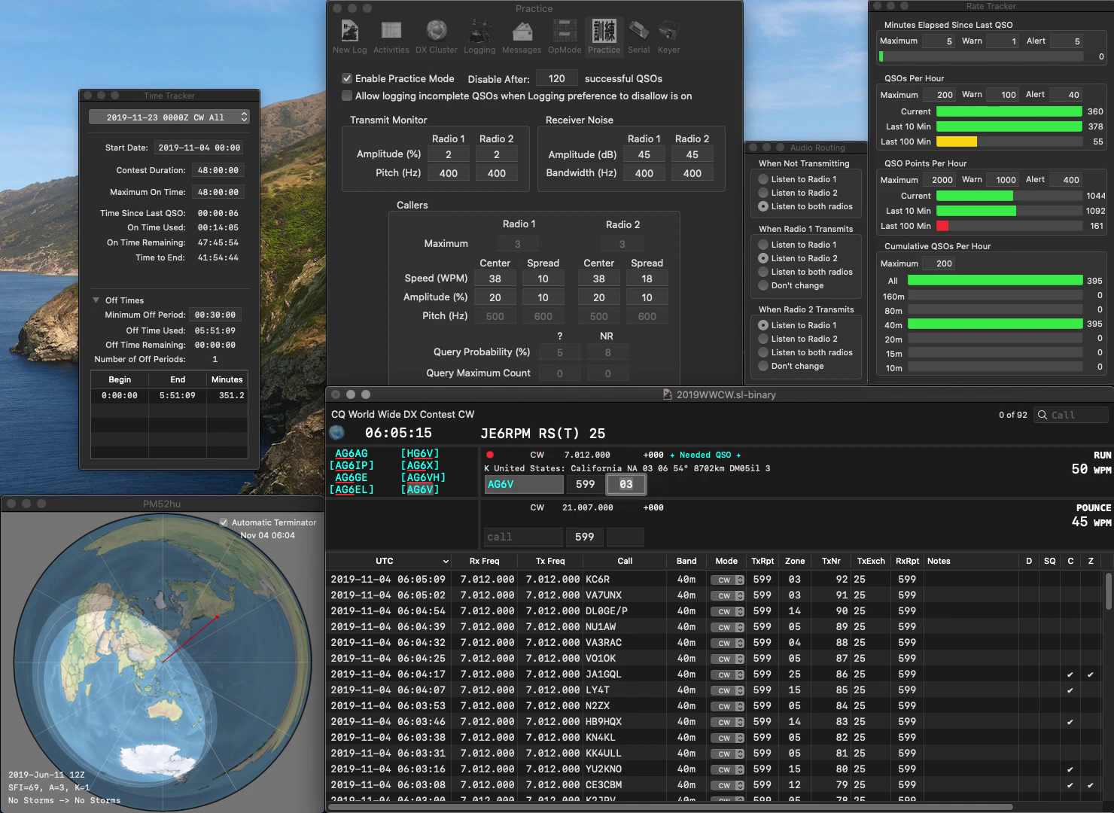
key(Return)
Log the 40m CW run-radio contact with N1MM in zone 05
text(N1MM)
key(Return)
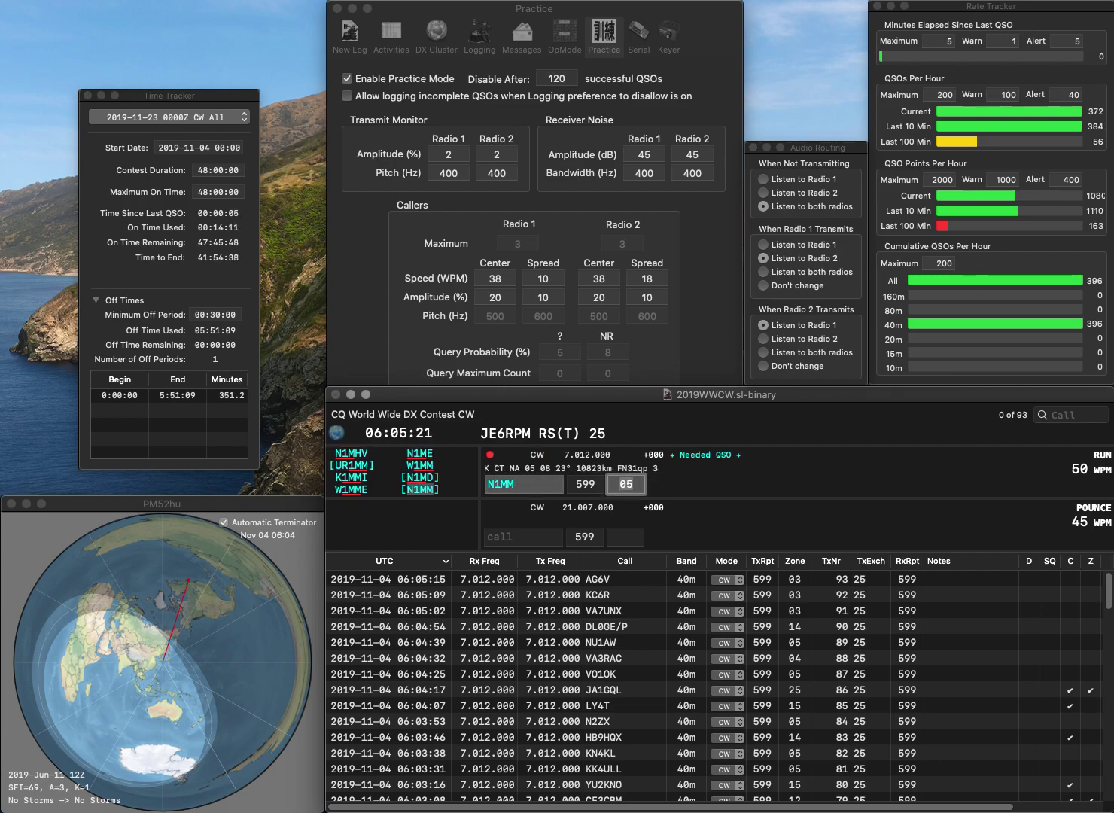
key(Return)
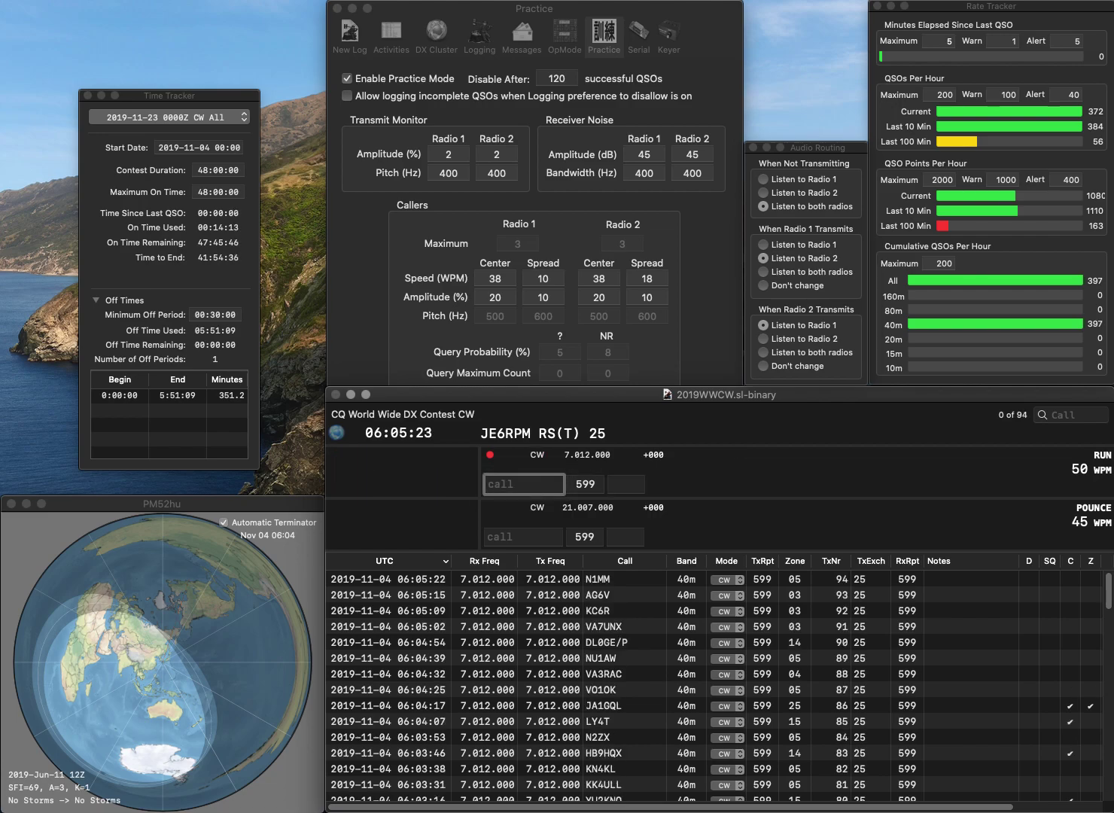
Try to work BG4AHK in zone 24 on the 40m CW run radio, and clear the entry
text(DBHG4)
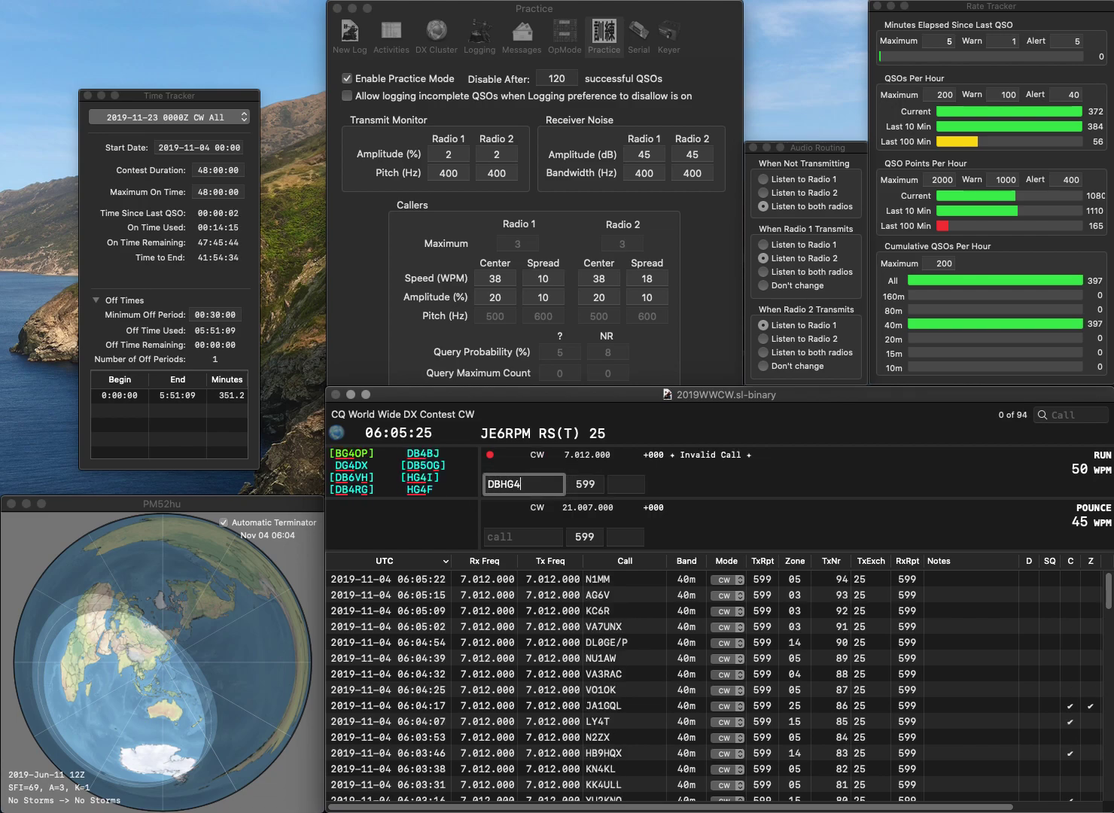
key(BackSpace)
key(BackSpace)
key(BackSpace)
key(BackSpace)
key(BackSpace)
text(BG)
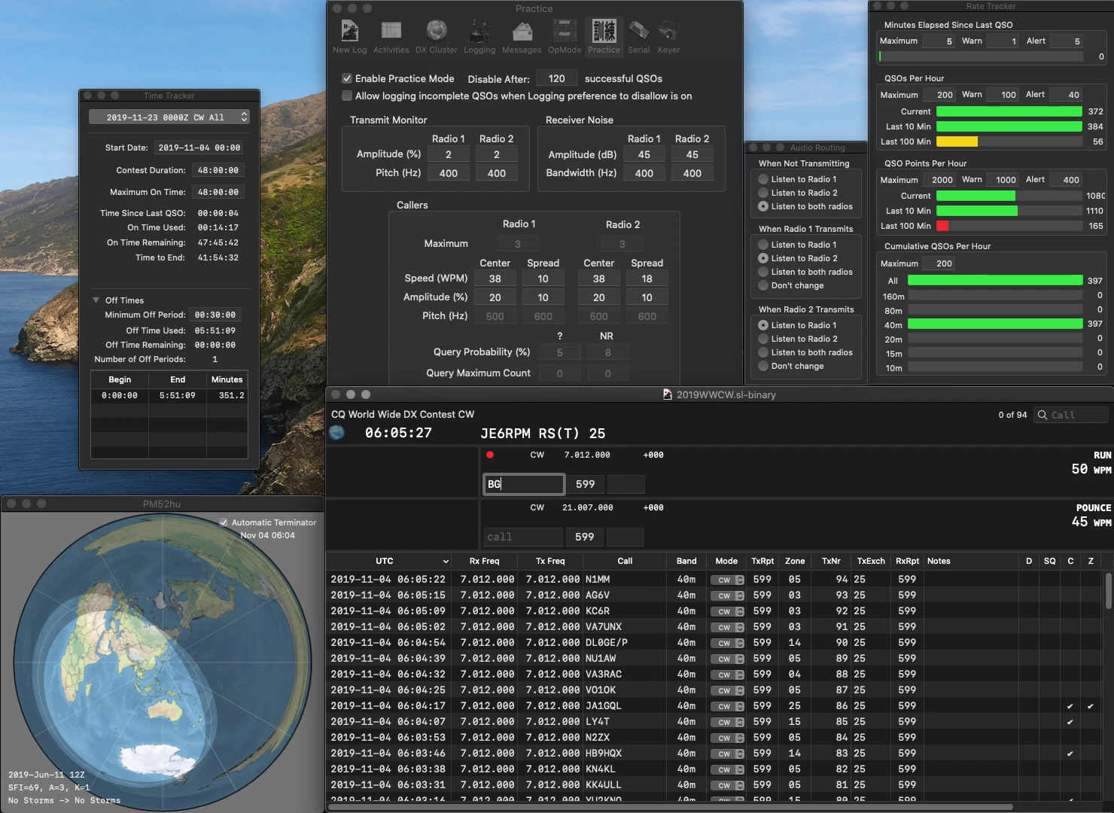
text(4AHK)
key(Tab)
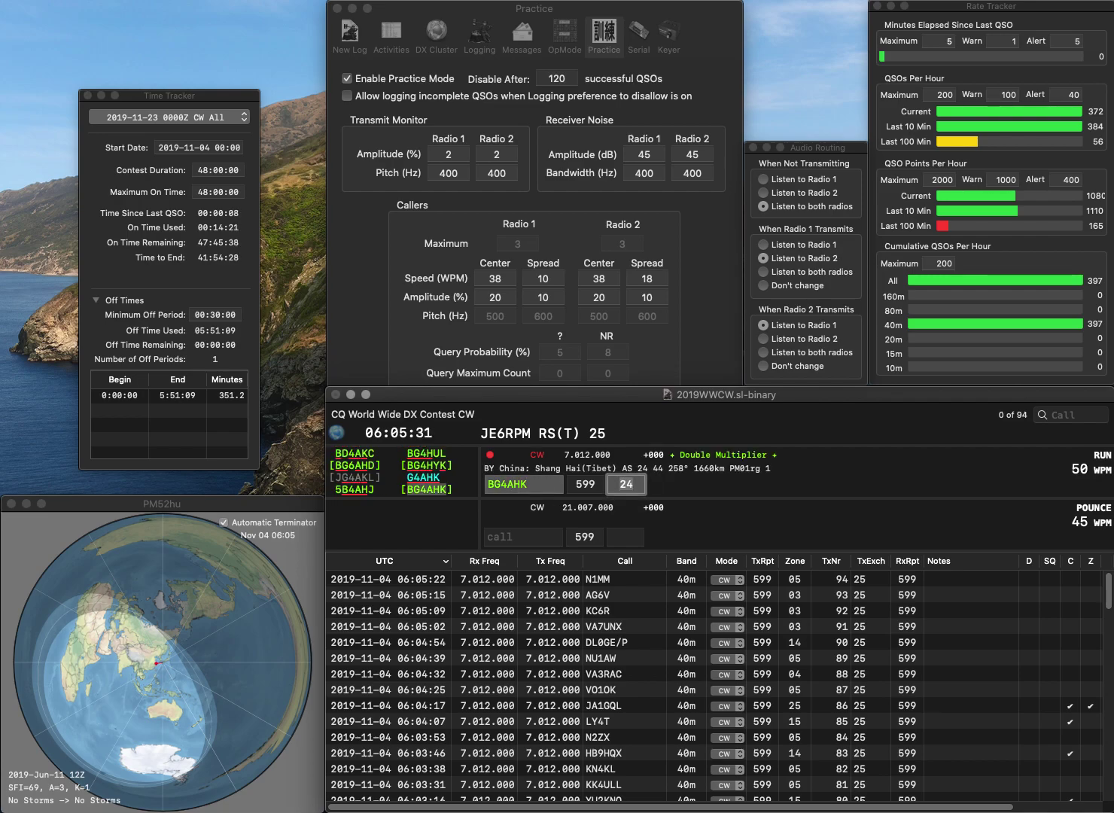
key(Return)
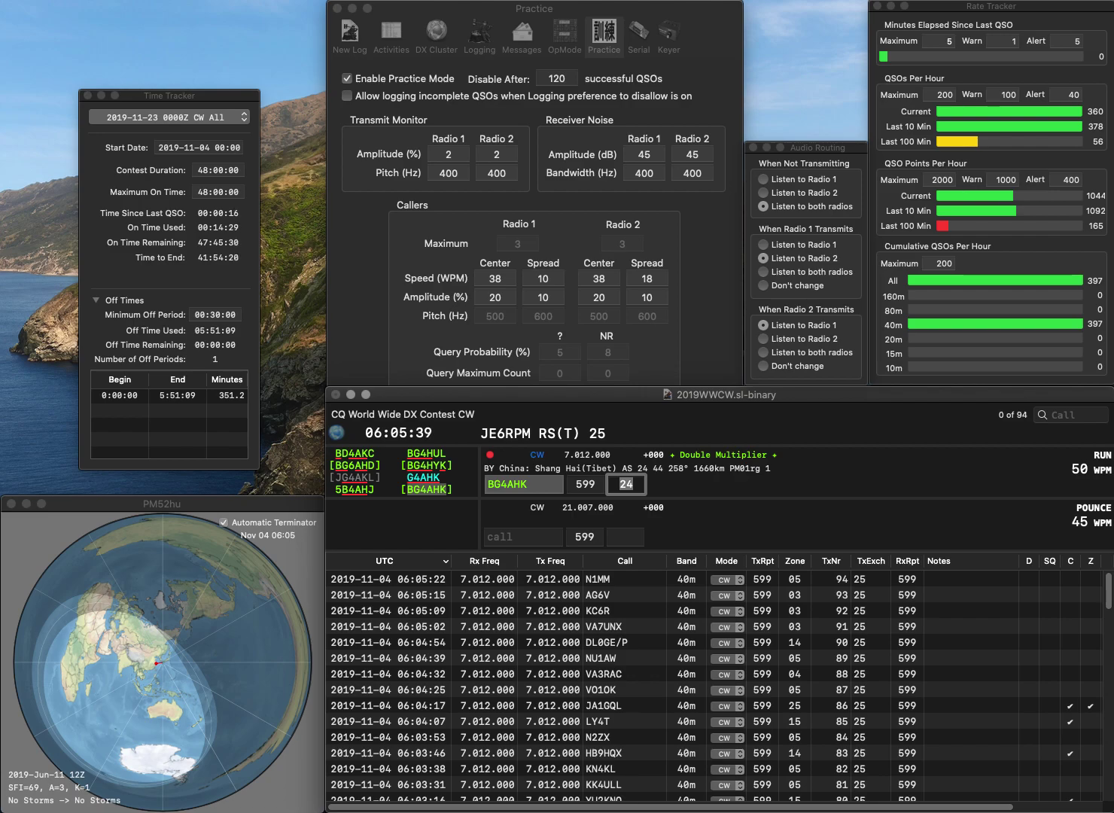
key(Return)
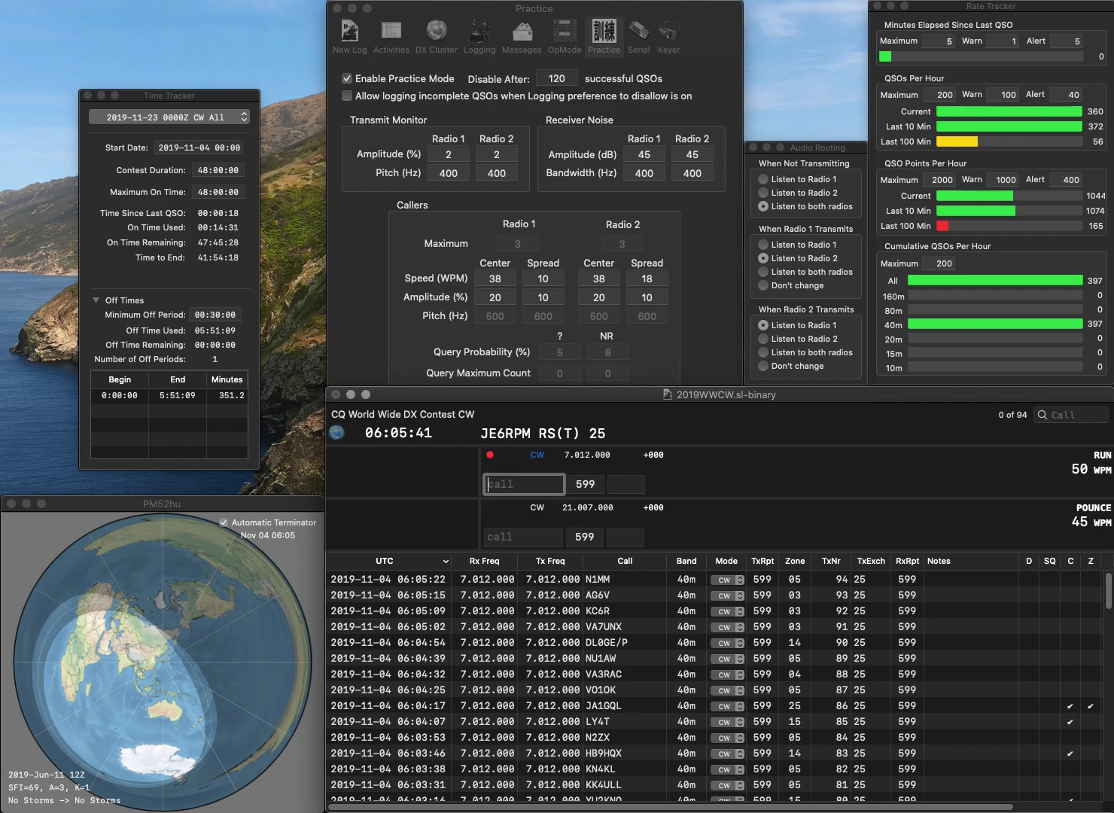
text(W4ZV)
key(Return)
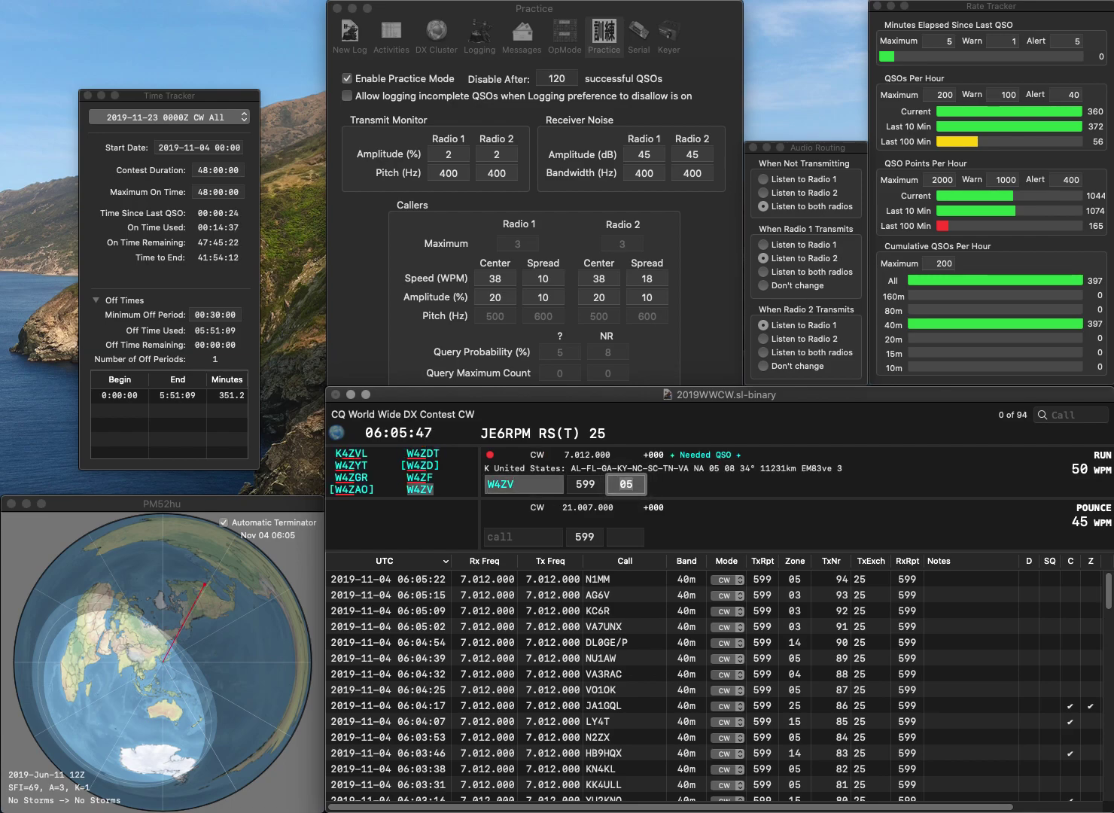
key(Return)
text(SP9GKJ)
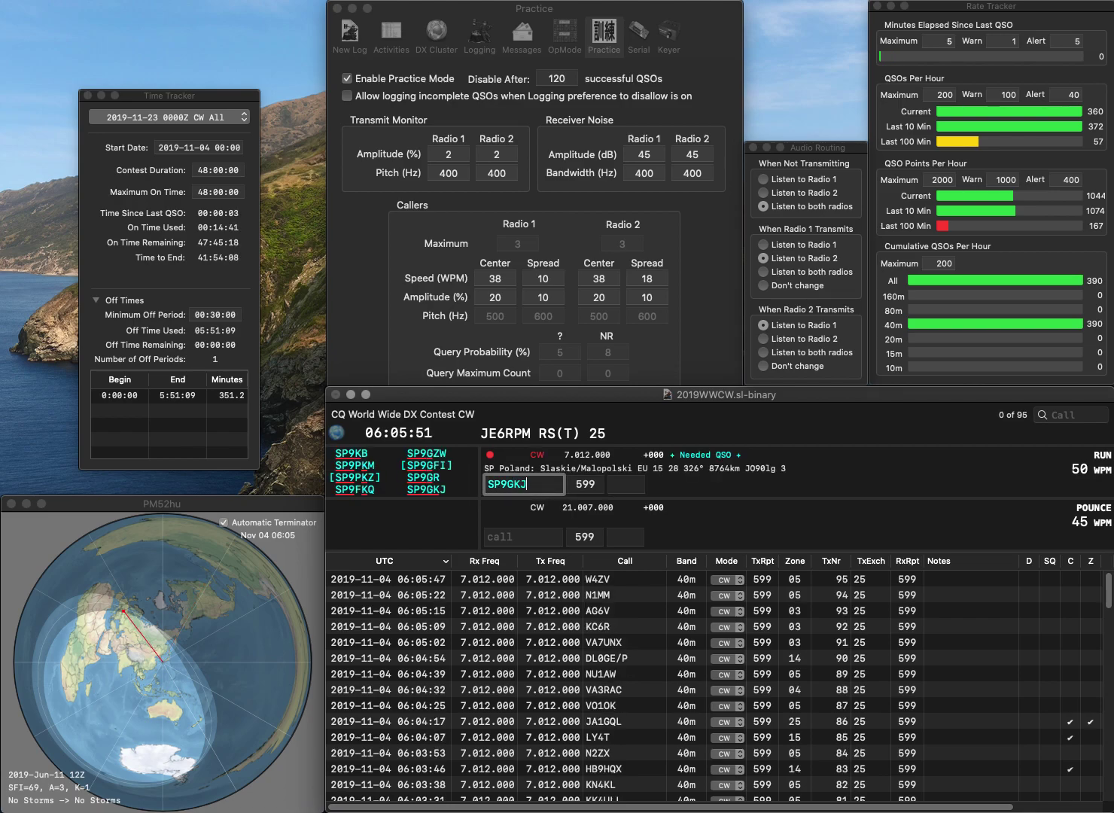
key(Tab)
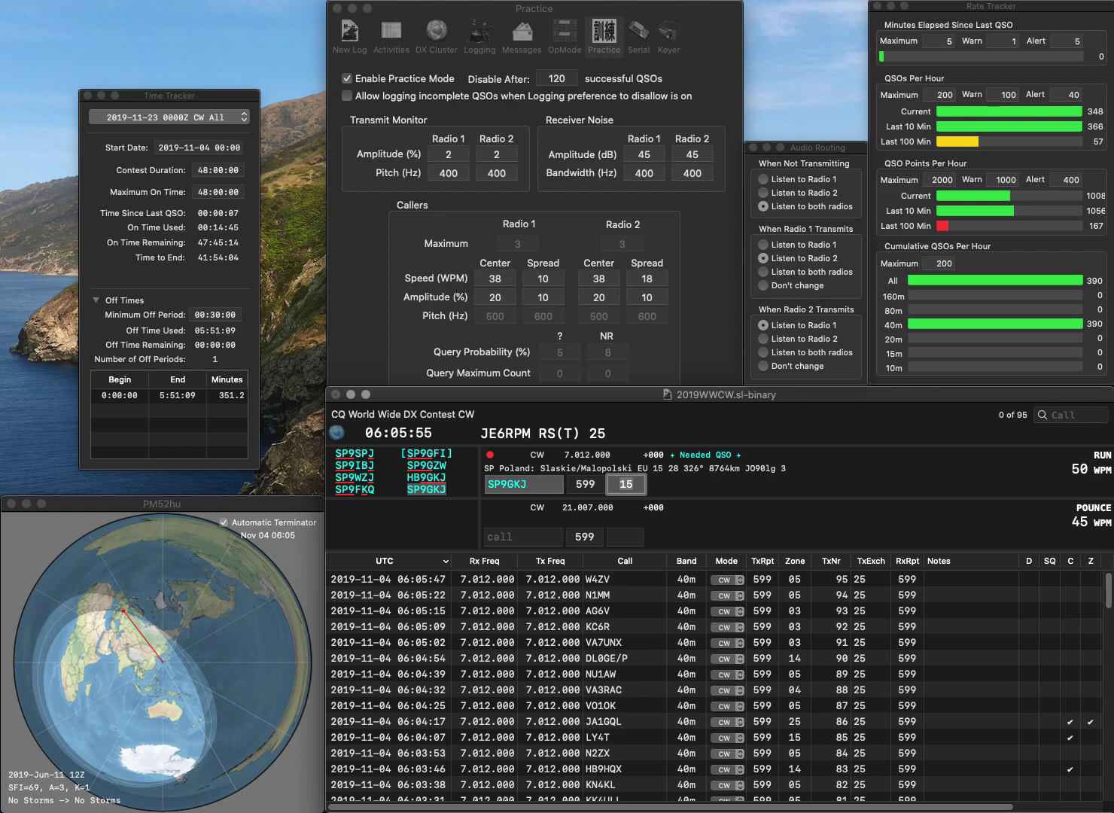
key(Return)
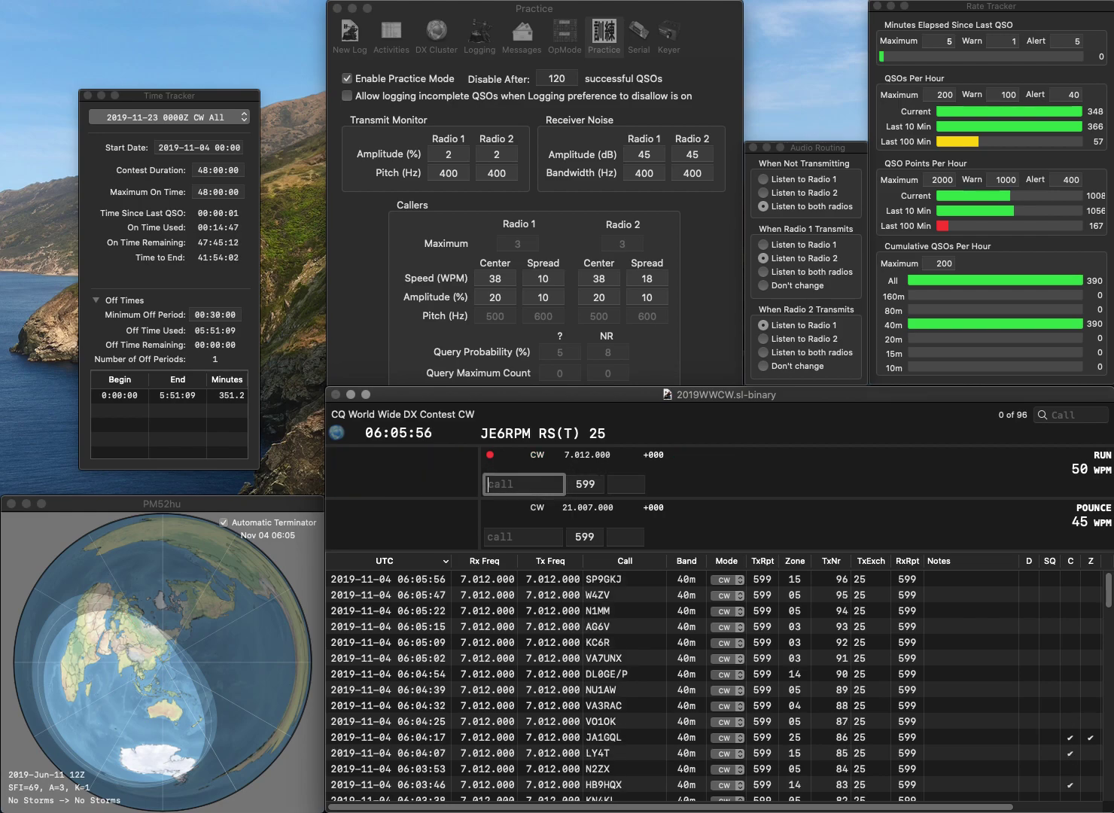
text(KC0VDY)
key(space)
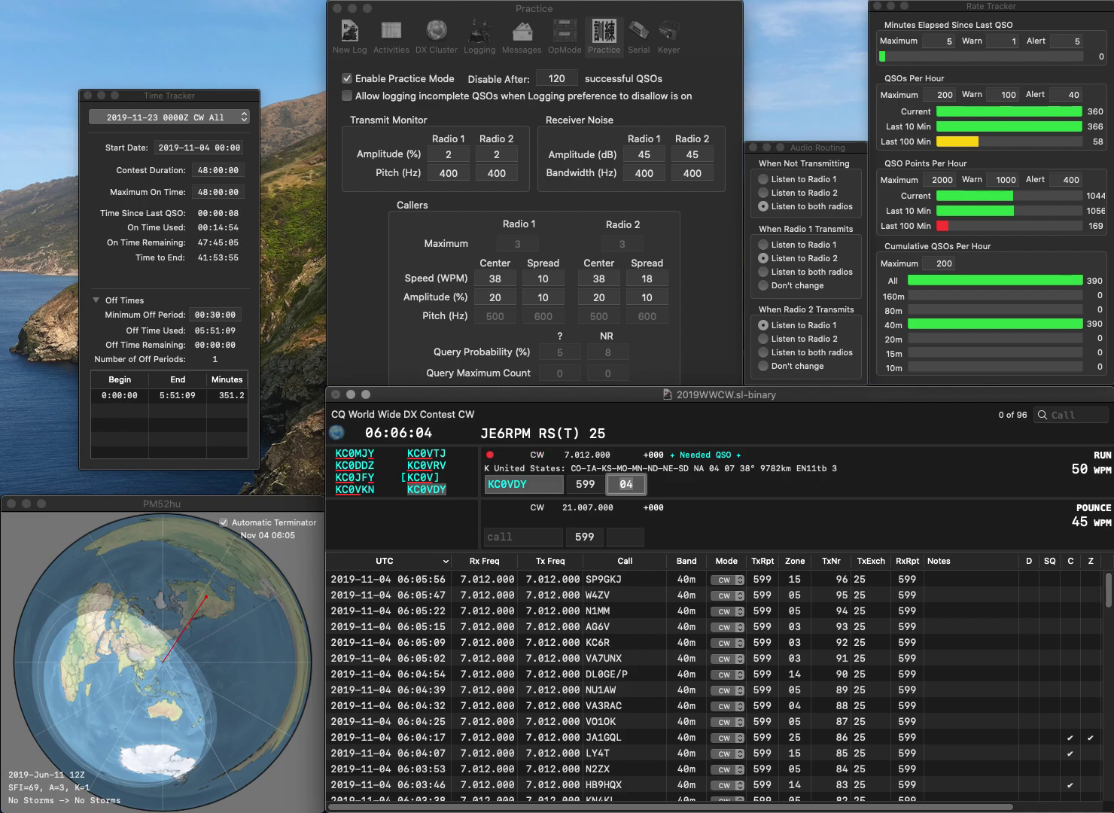
key(Return)
text(W)
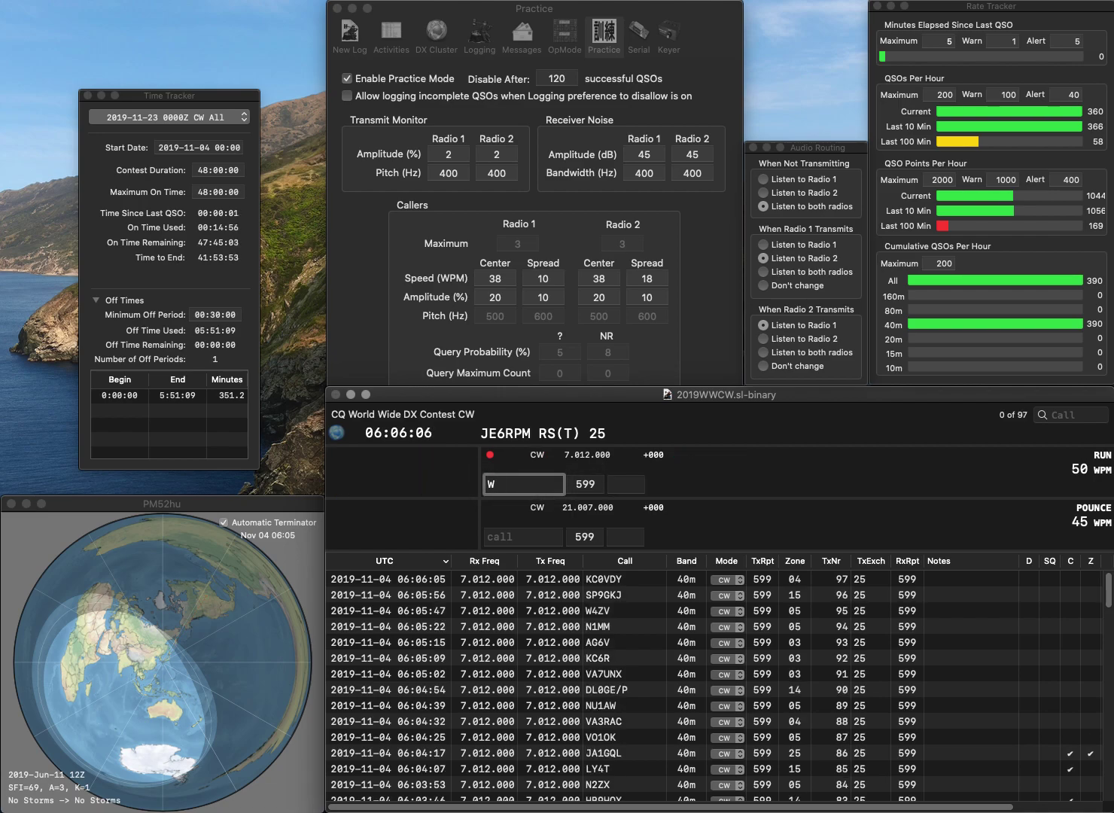
text(YE)
key(Left)
key(Left)
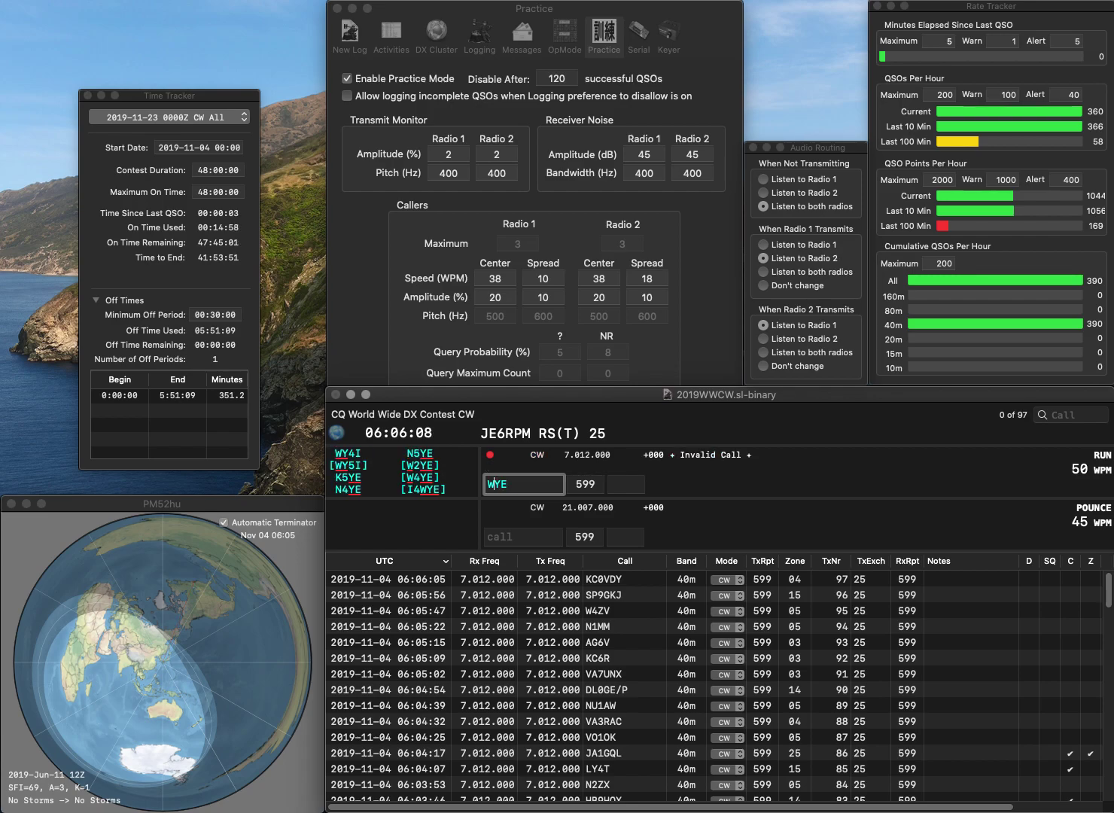
text(2)
key(space)
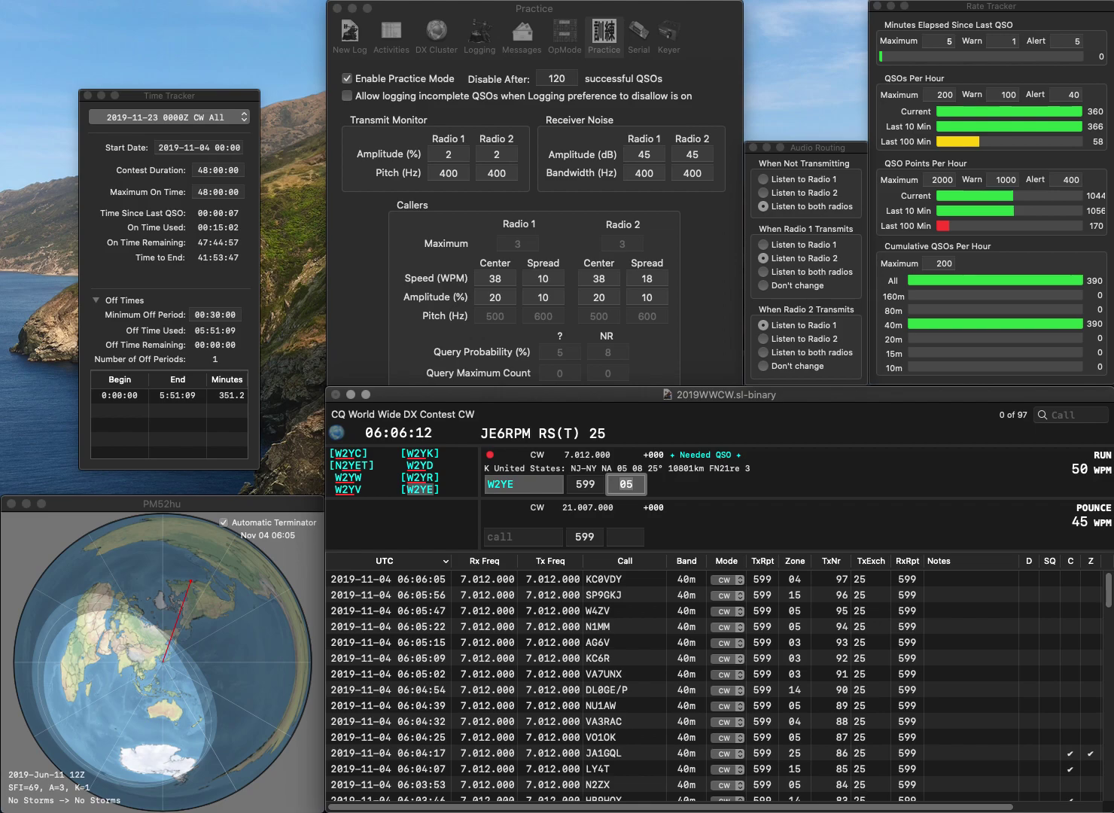
key(Return)
text(KB8DEX)
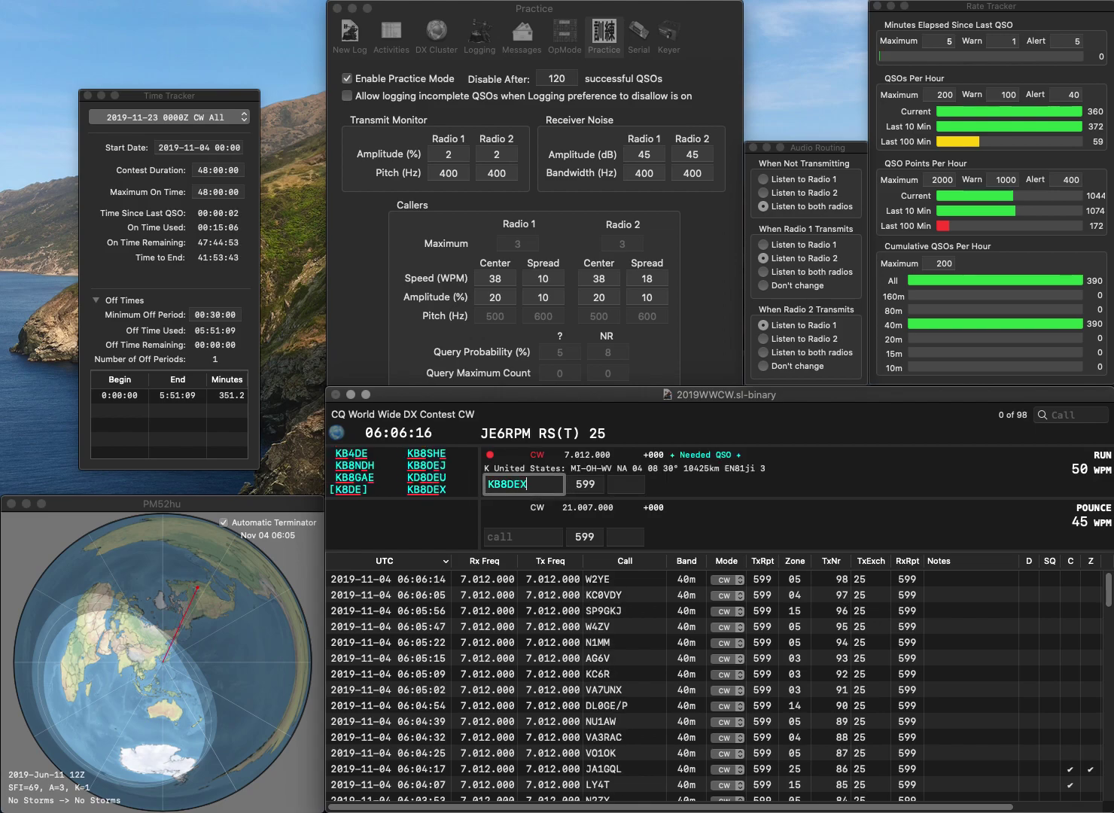
key(space)
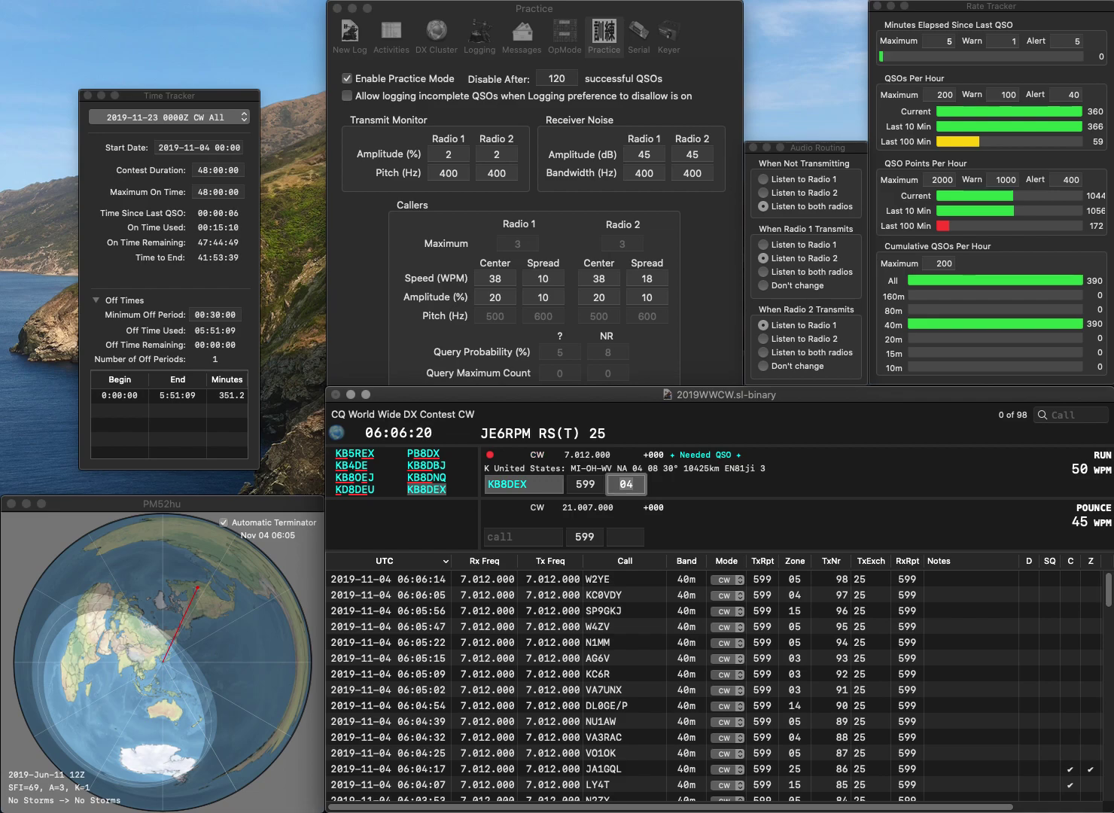
key(Return)
text(PD1HV)
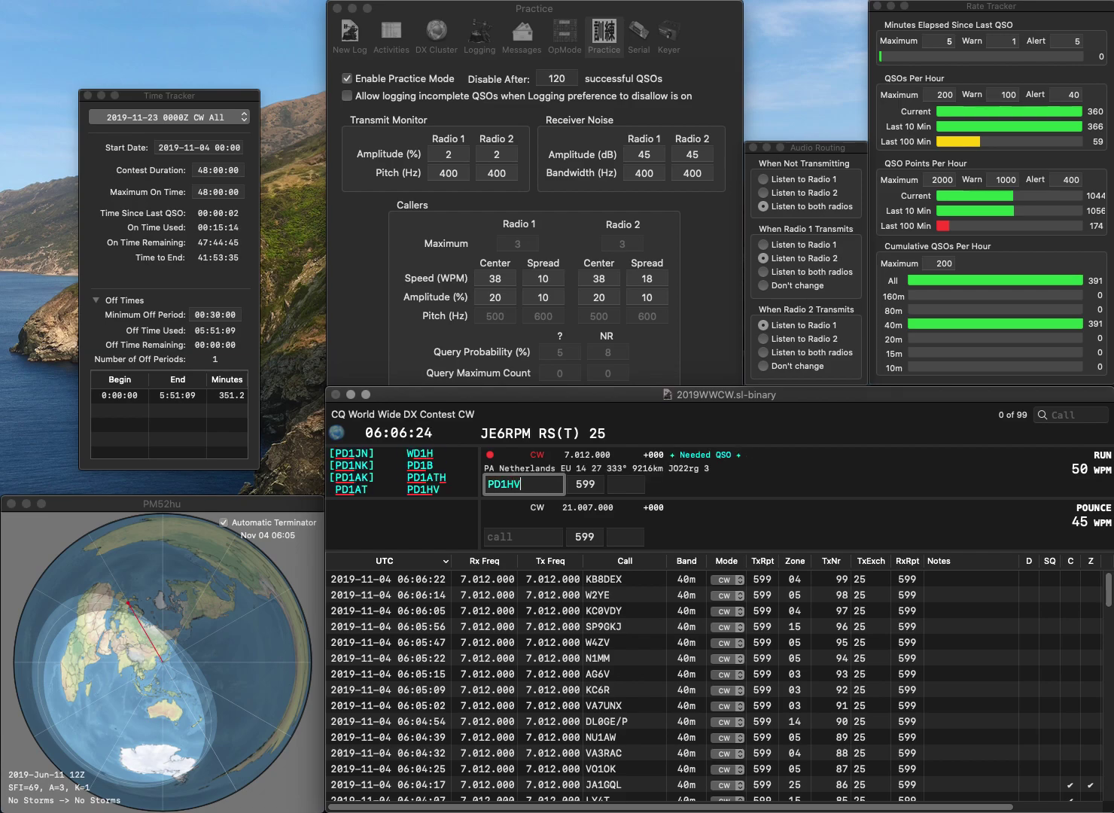
key(Return)
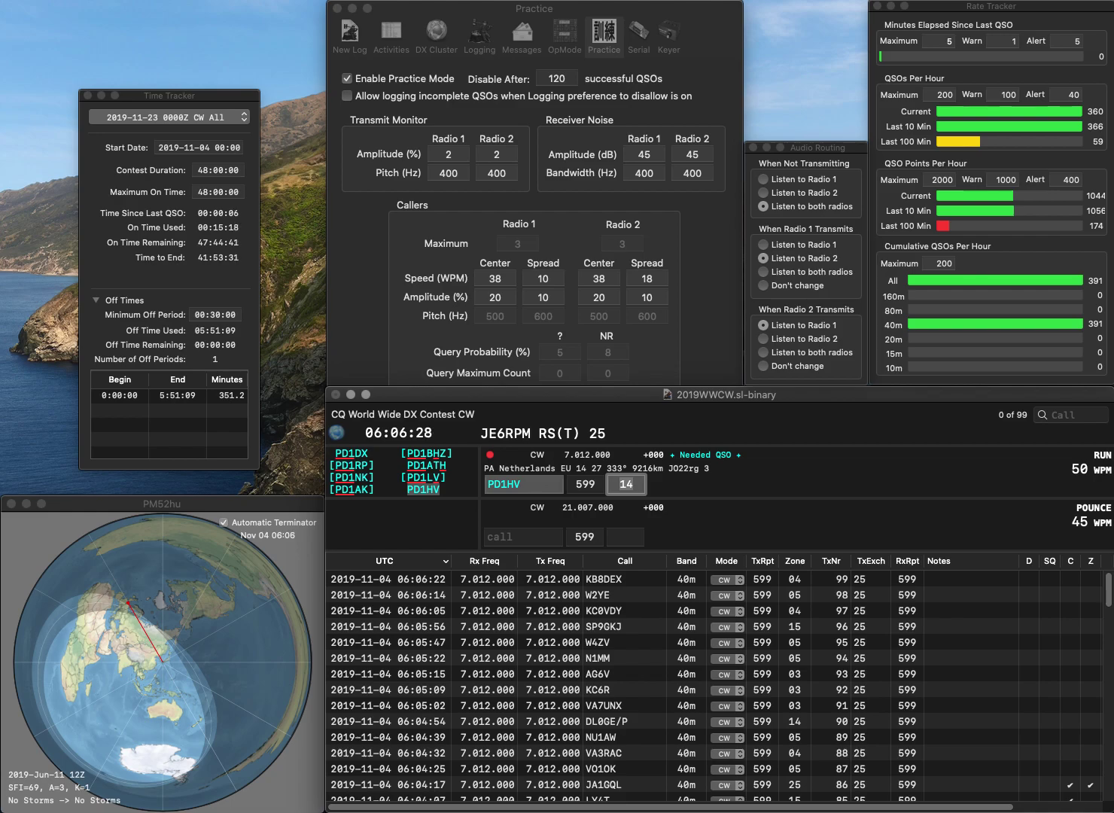
key(Return)
Log the 40m CW run-radio contacts with UT3QU in zone 16 and SF7U in zone 14
text(UT)
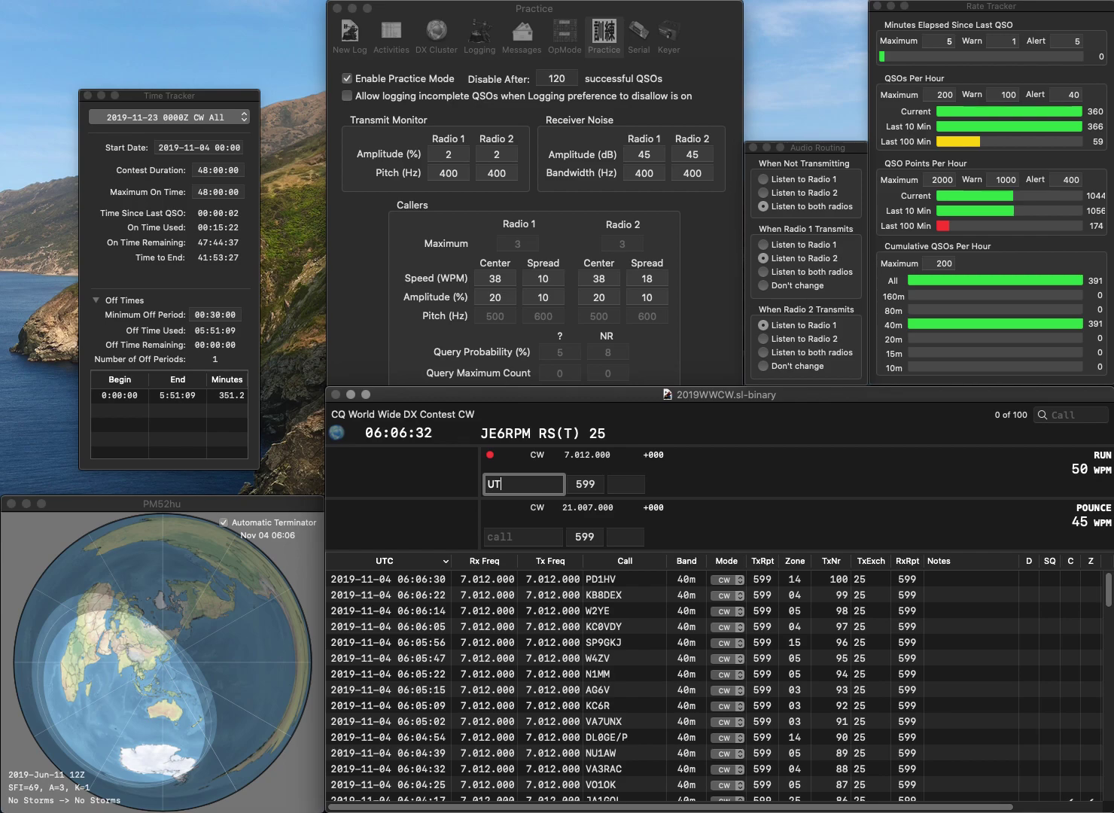
text(3QU)
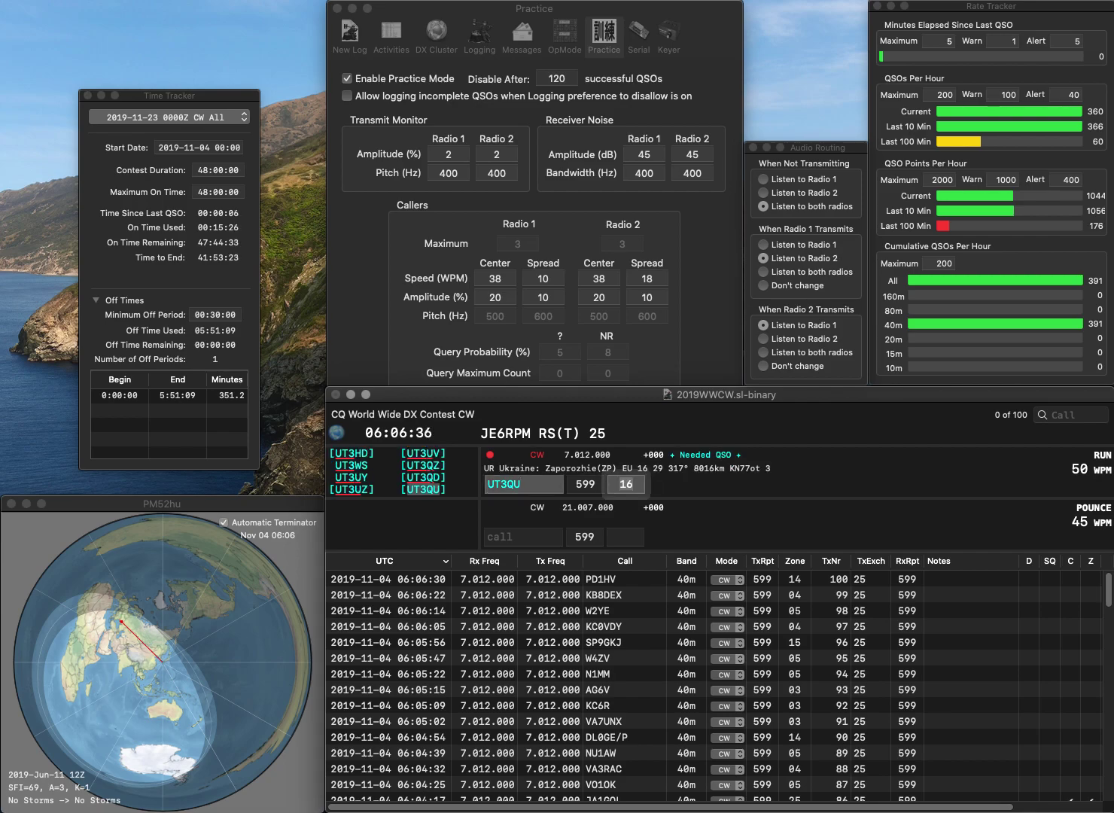
key(Return)
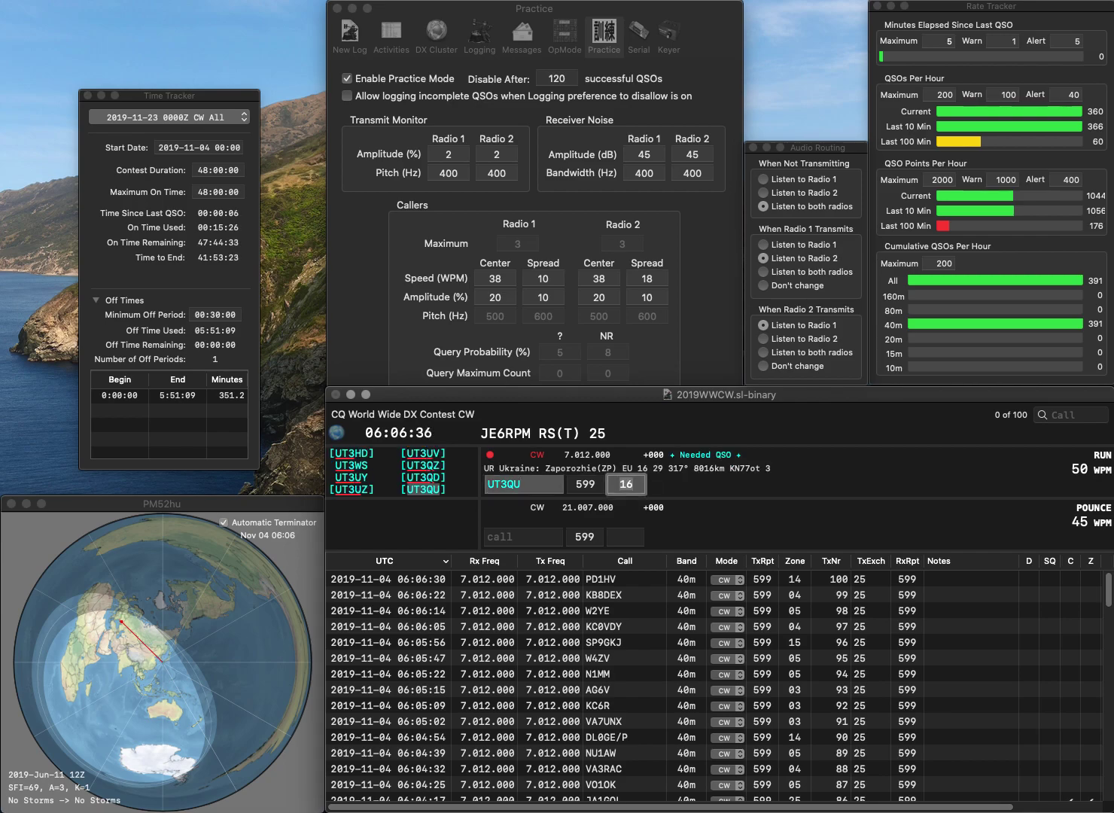
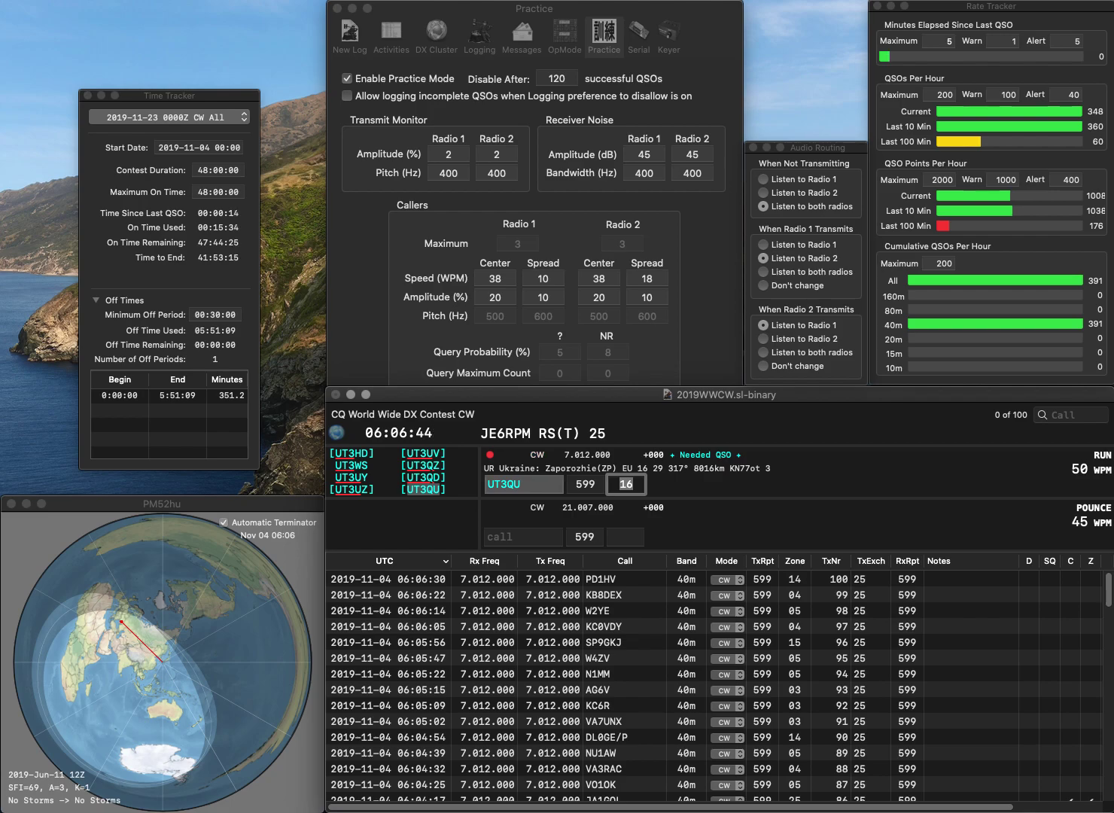
key(Return)
text(SF7U)
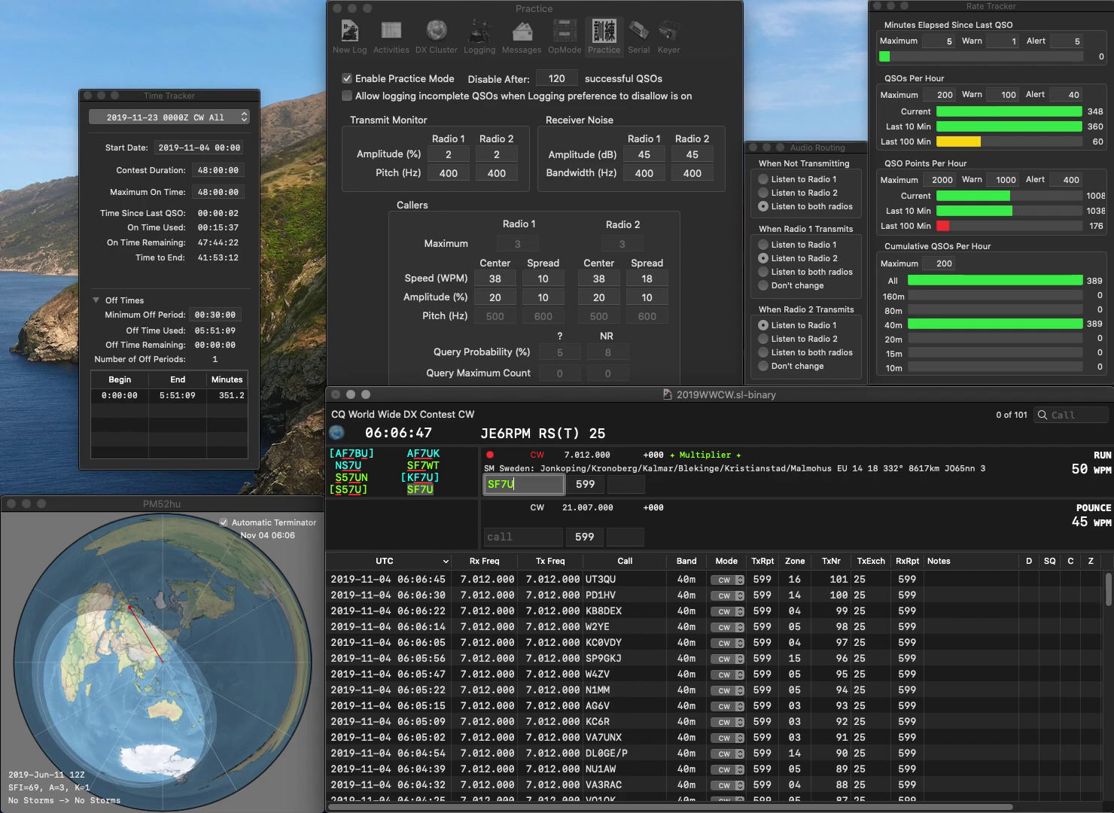
key(space)
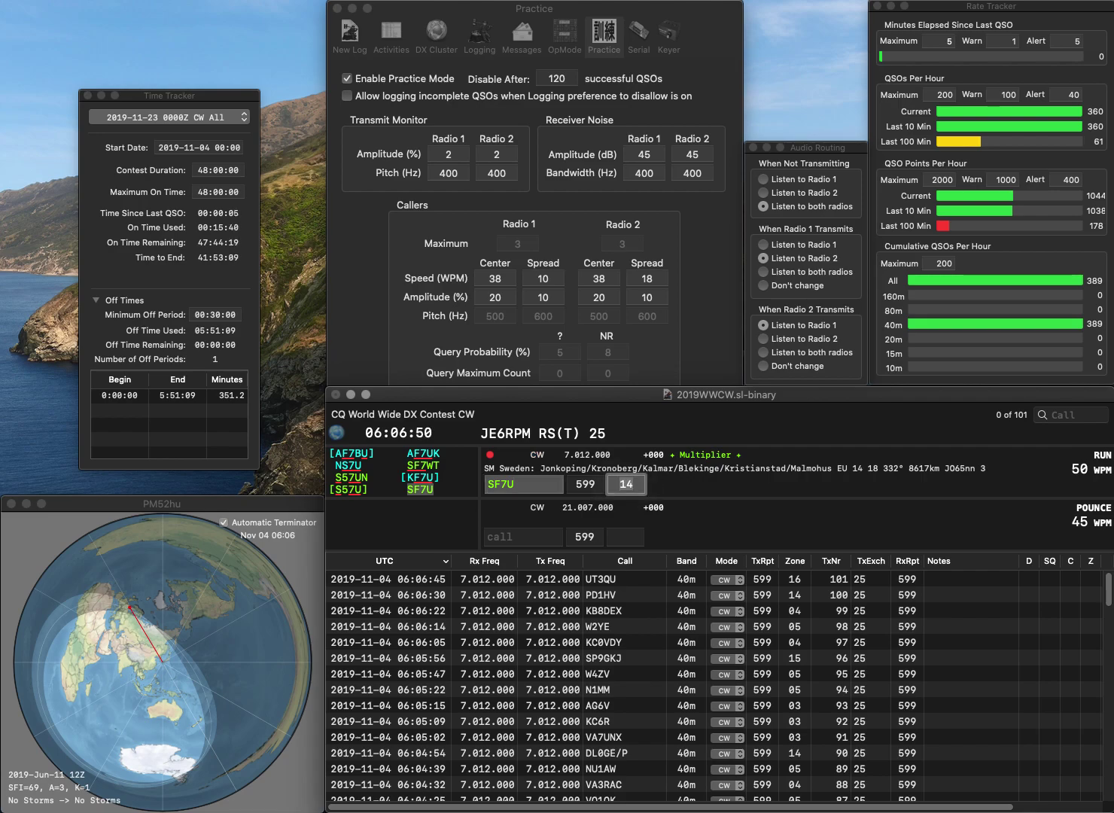
key(Return)
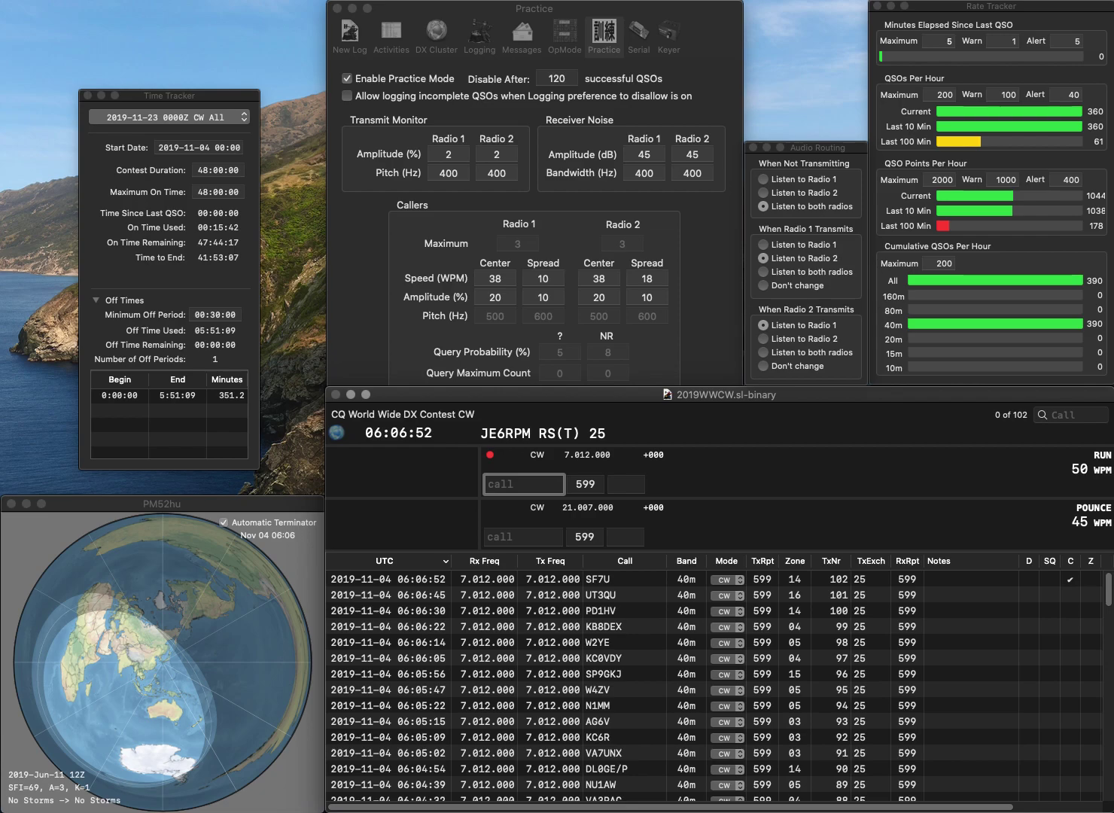
text(OE9CBV)
key(space)
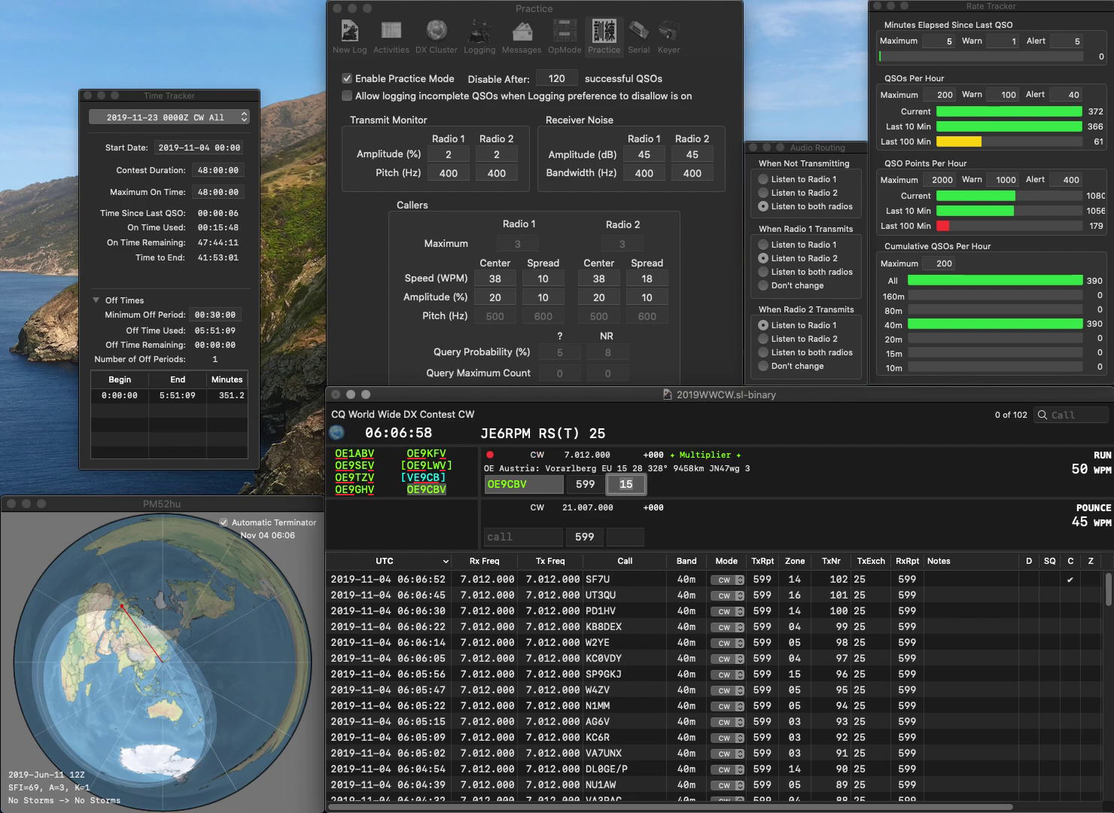
key(Return)
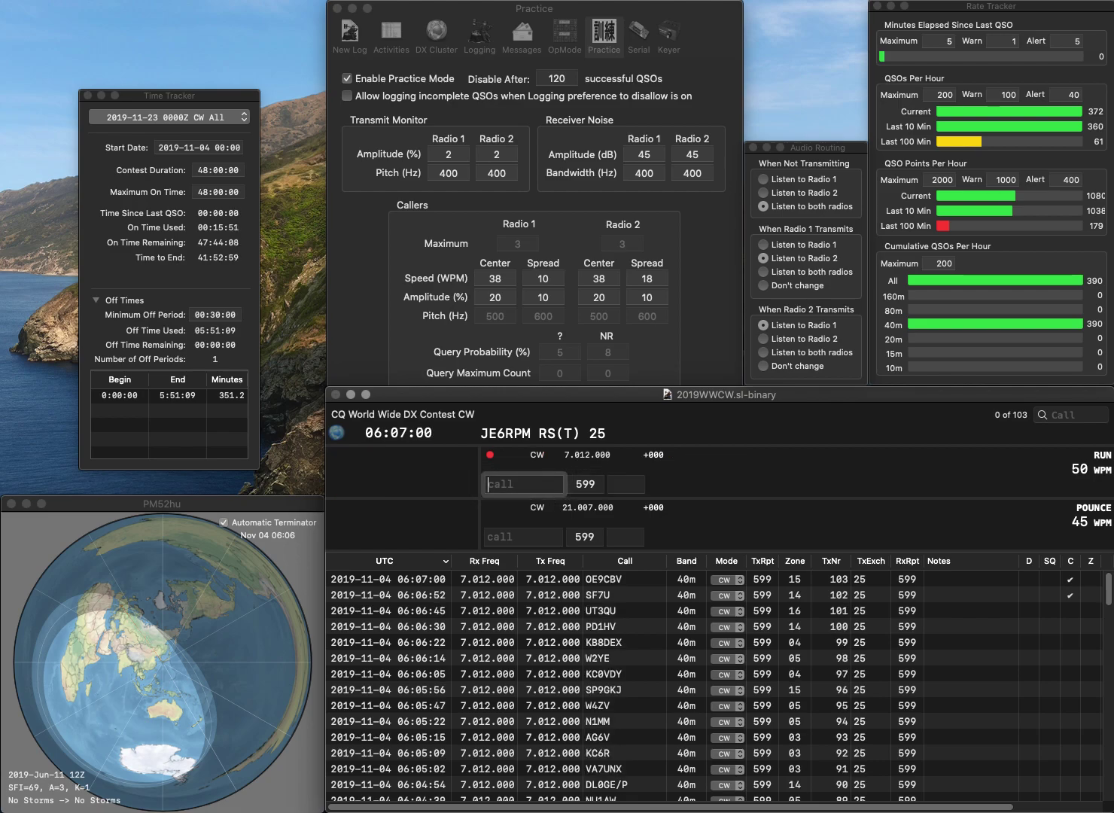
text(W6)
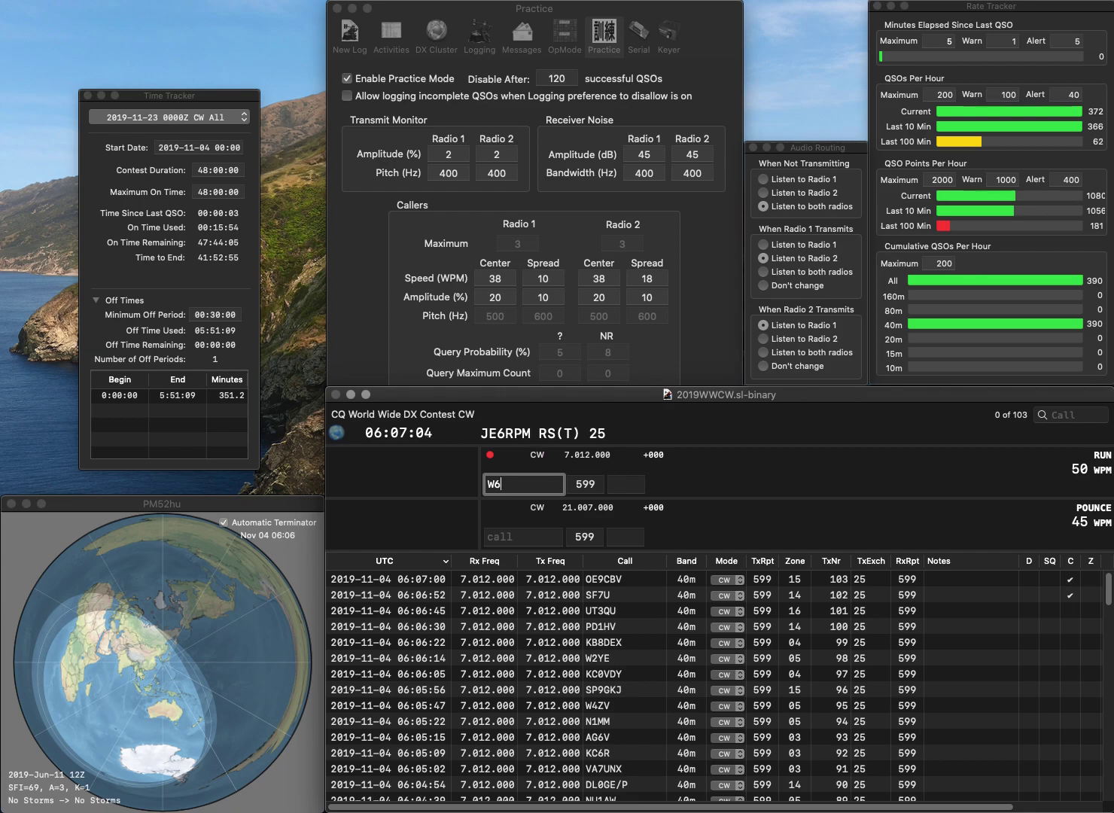
text(TSJ)
key(space)
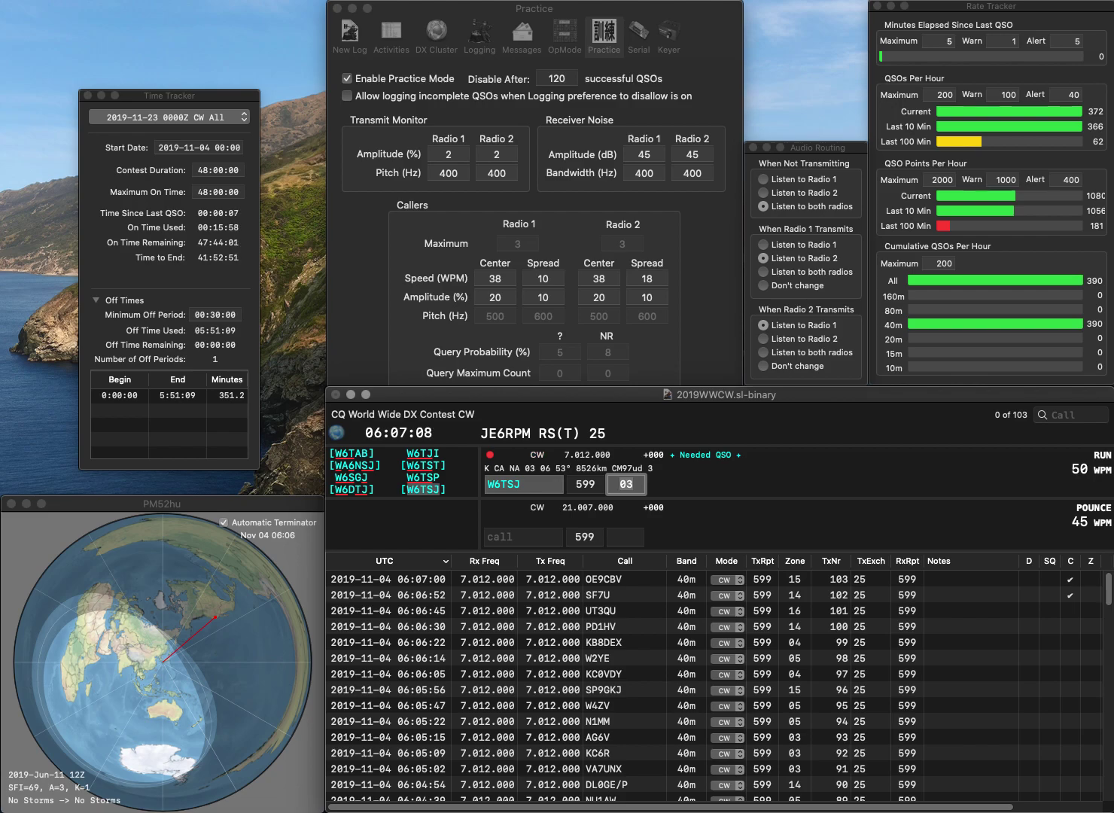
key(Return)
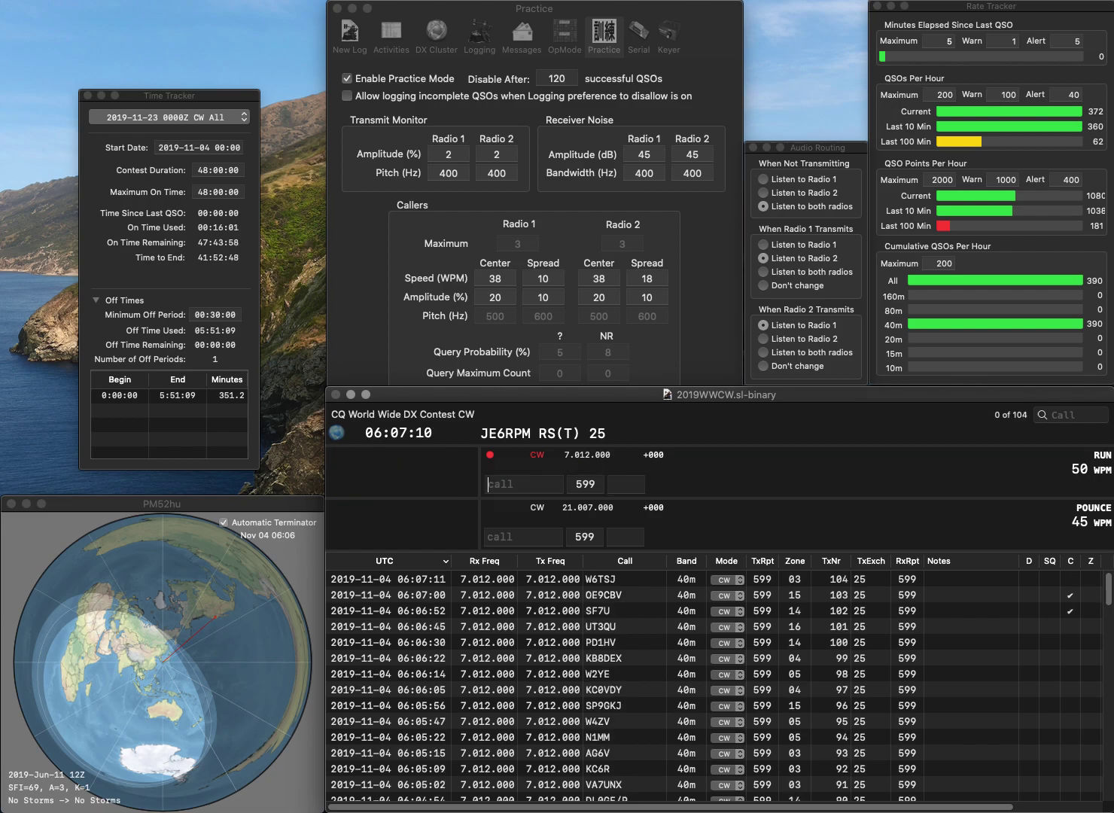
text(WB2)
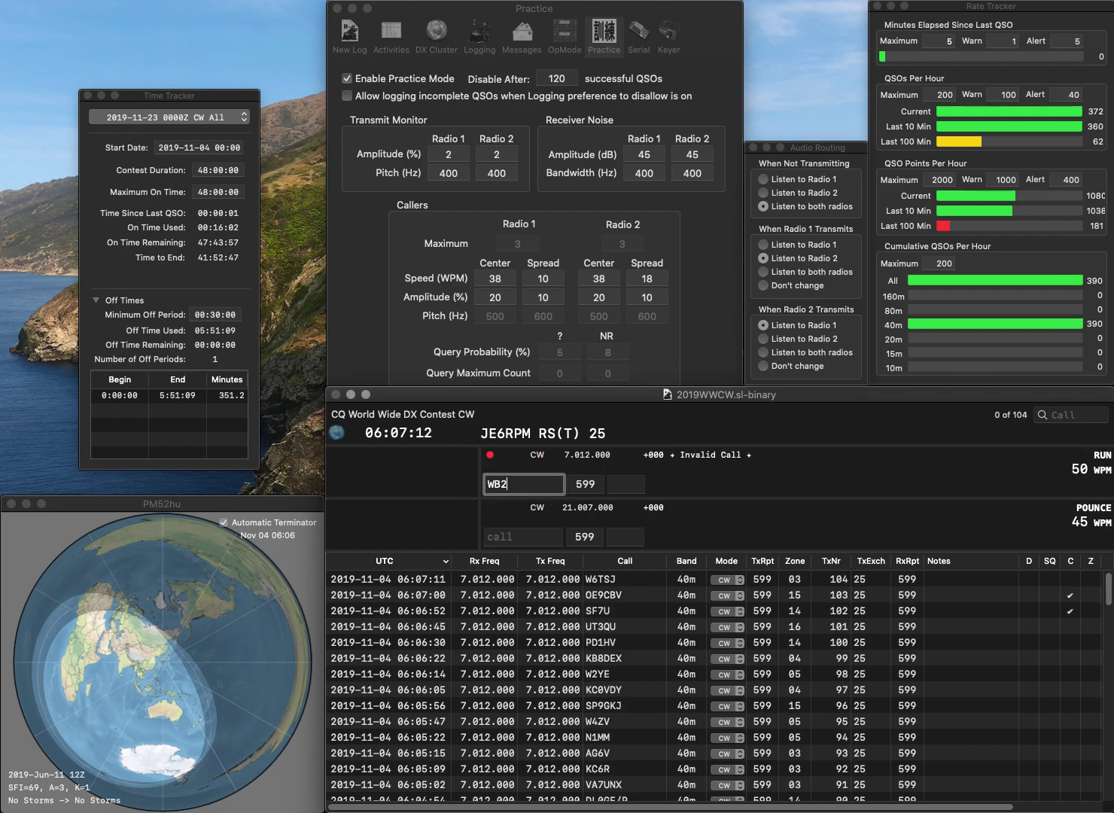
text(CPU)
key(space)
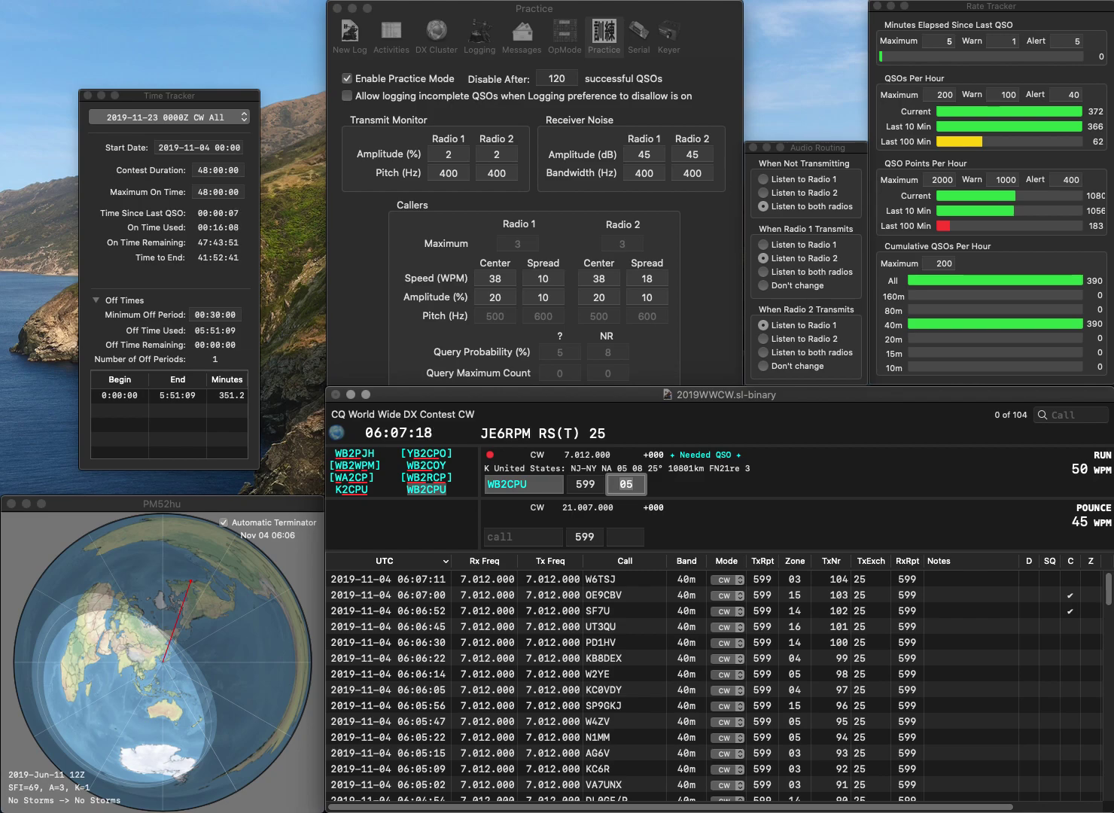
key(Return)
text(R3KM)
key(space)
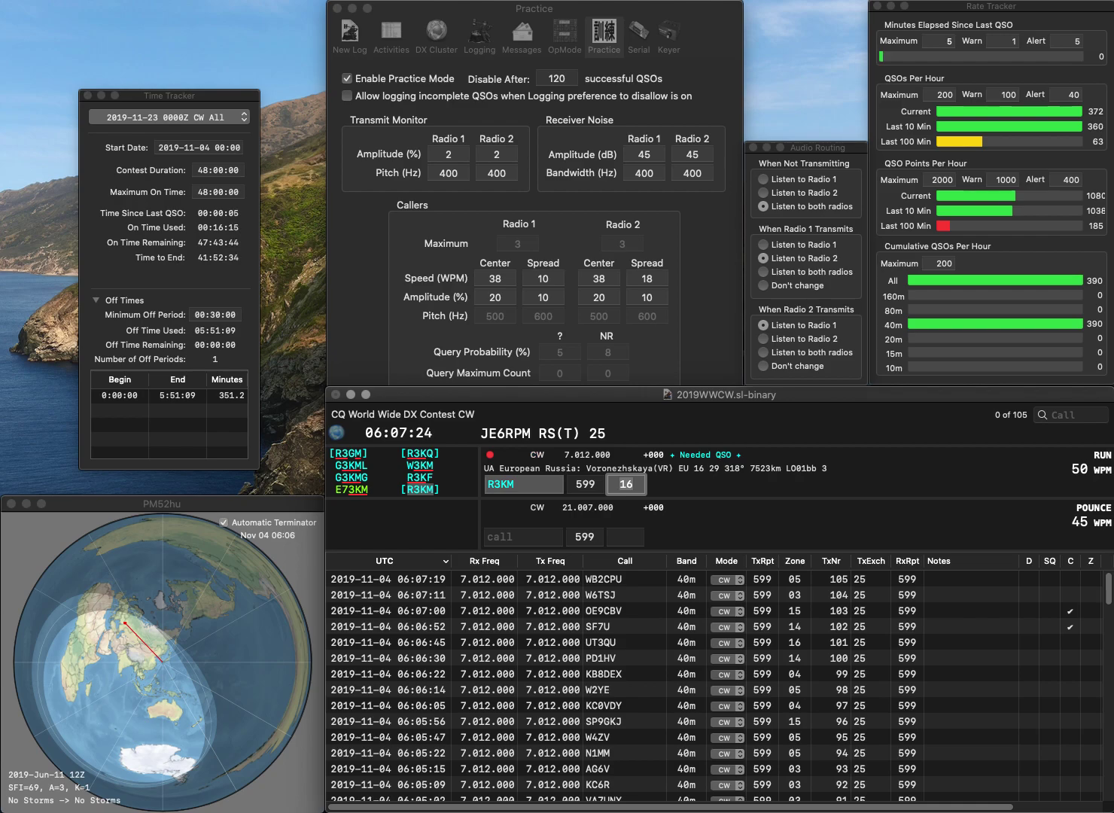
key(Return)
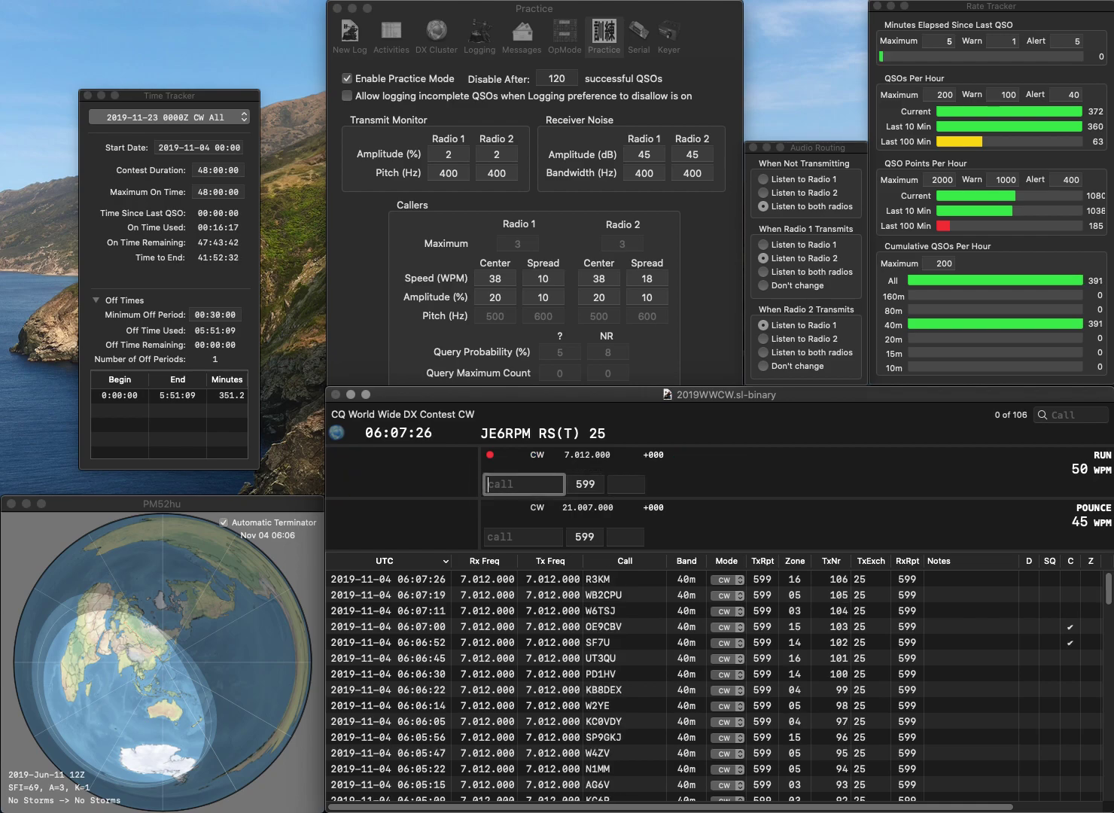
text(G4FMO)
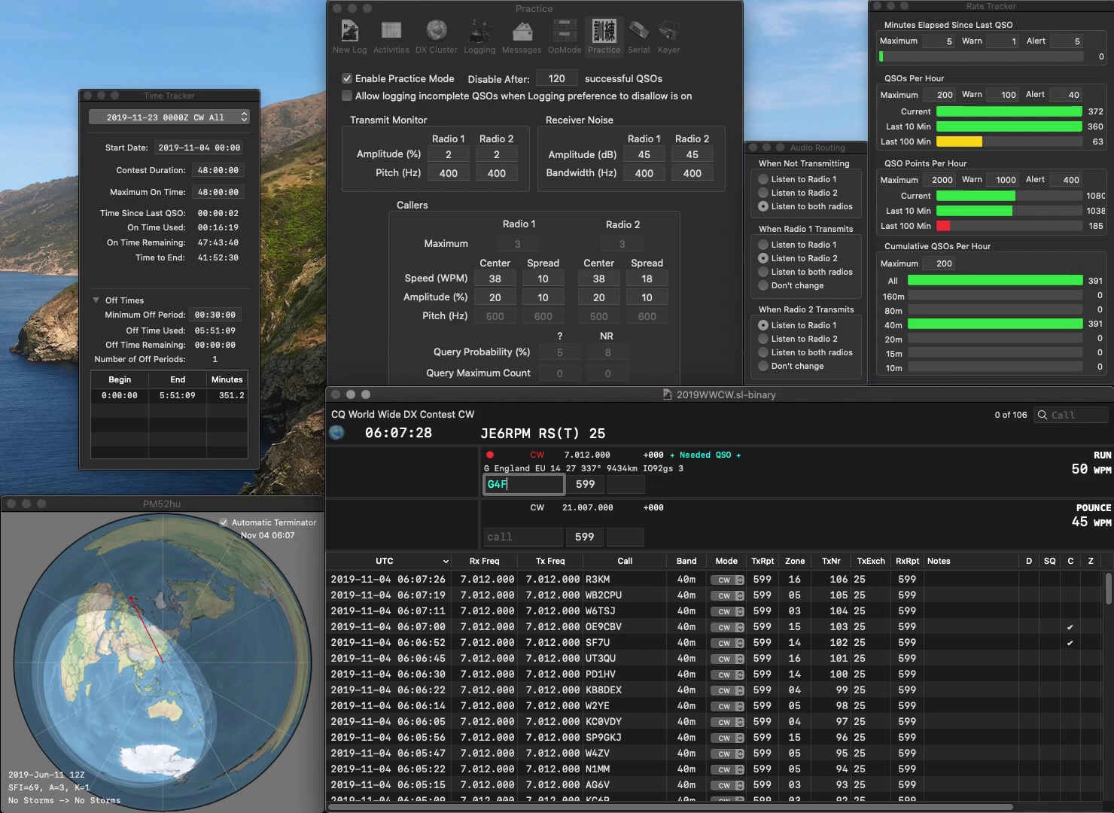
key(space)
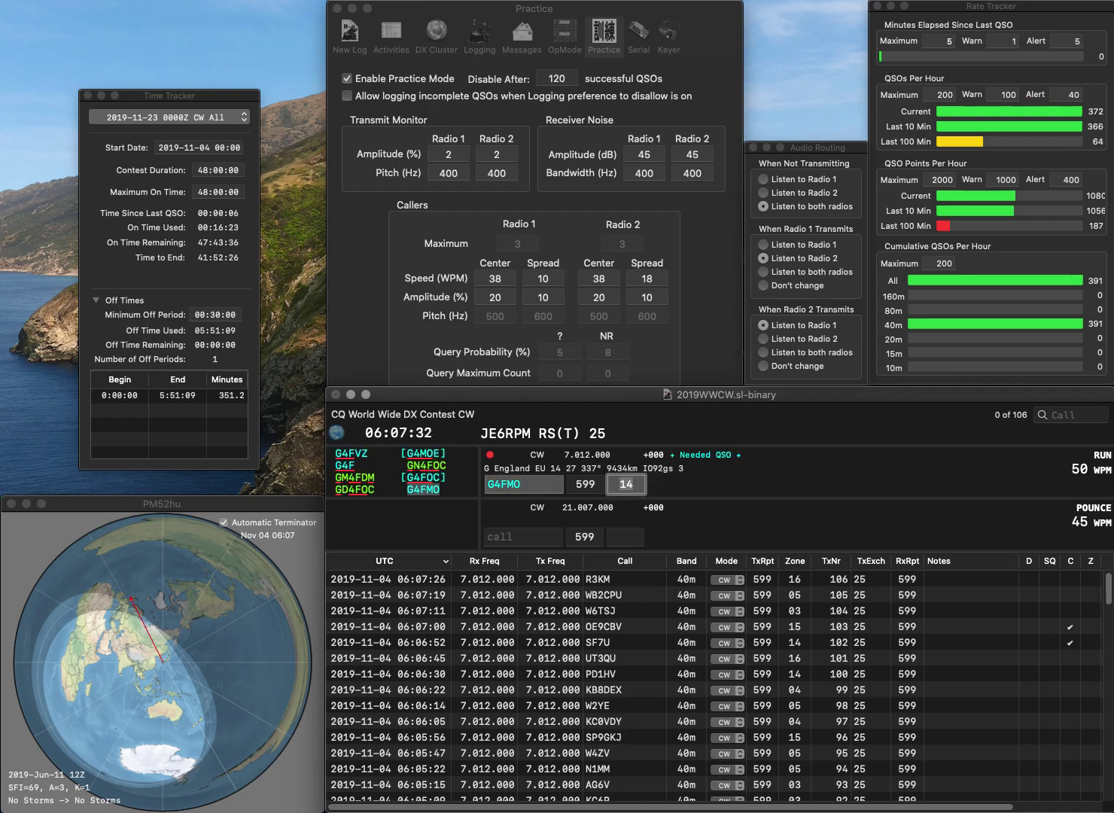
key(Return)
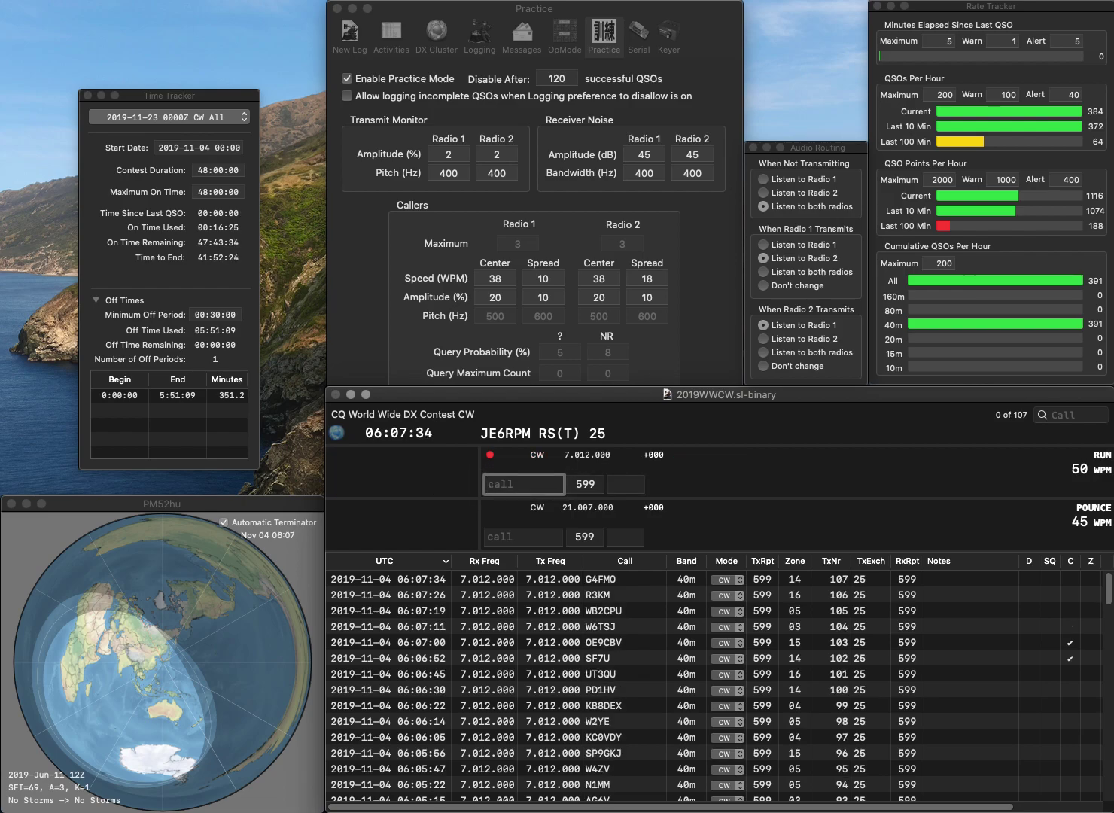
text(OK5NW)
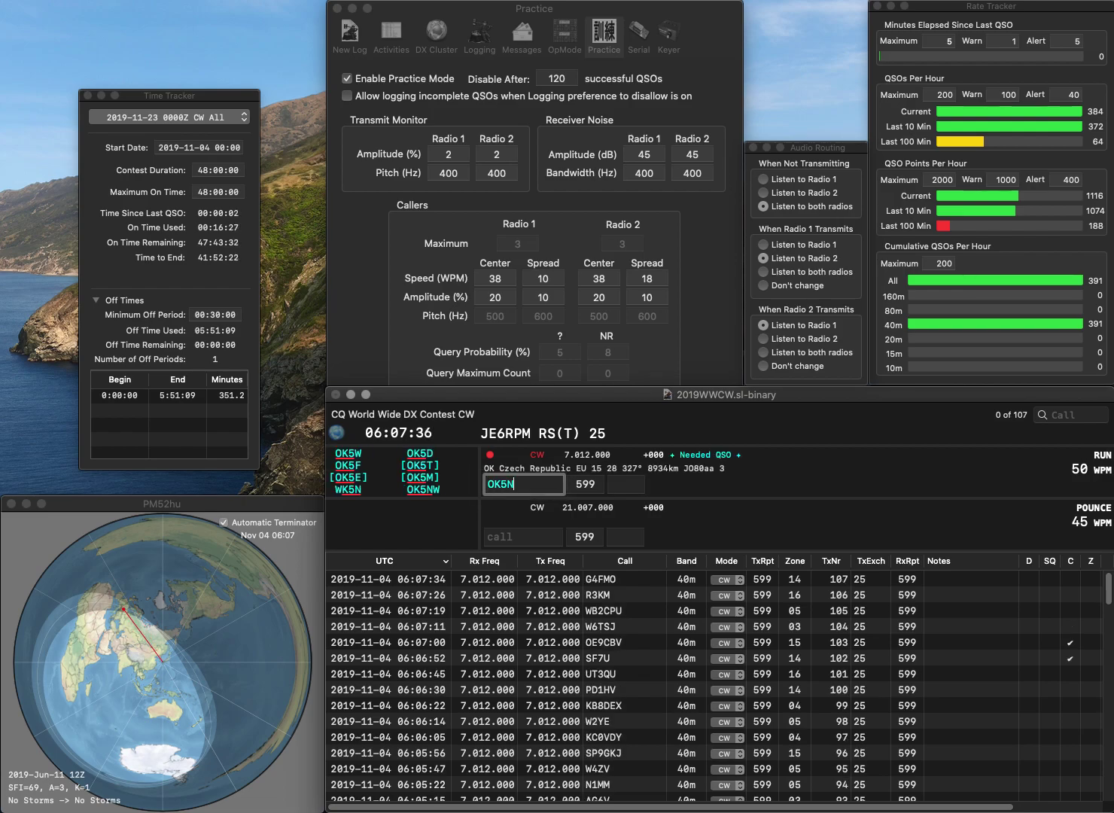
key(space)
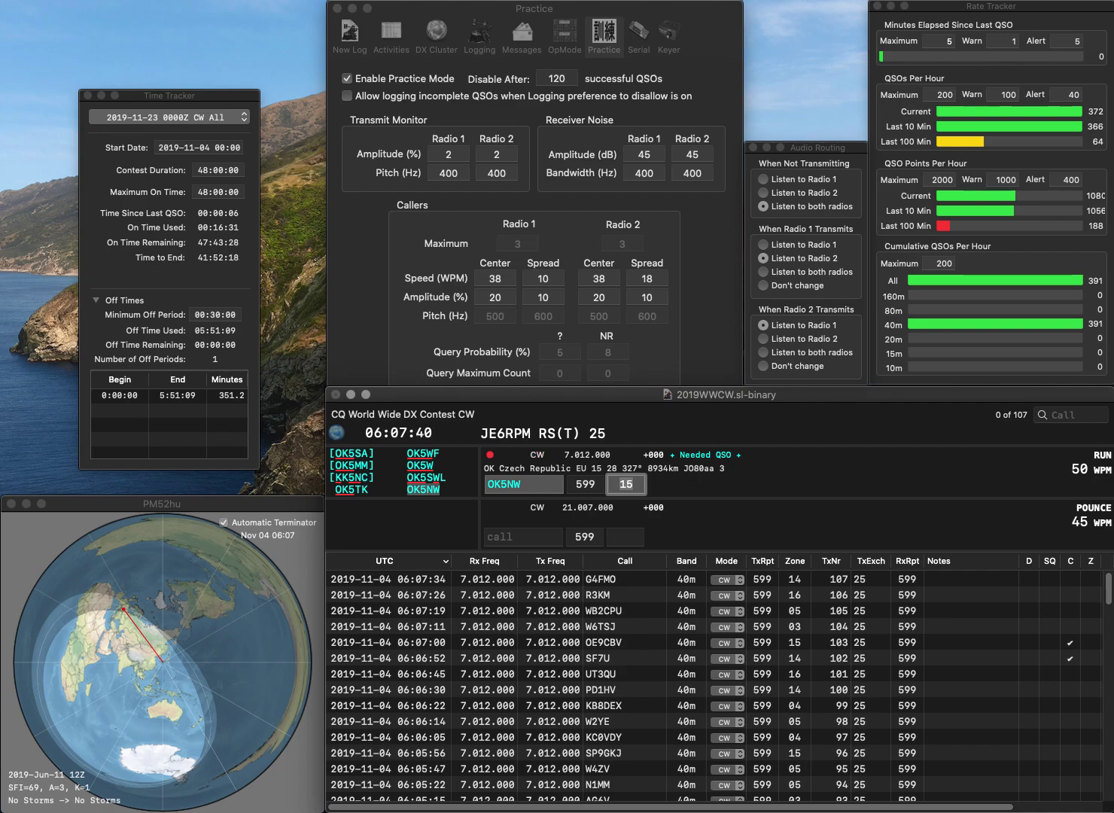
key(Return)
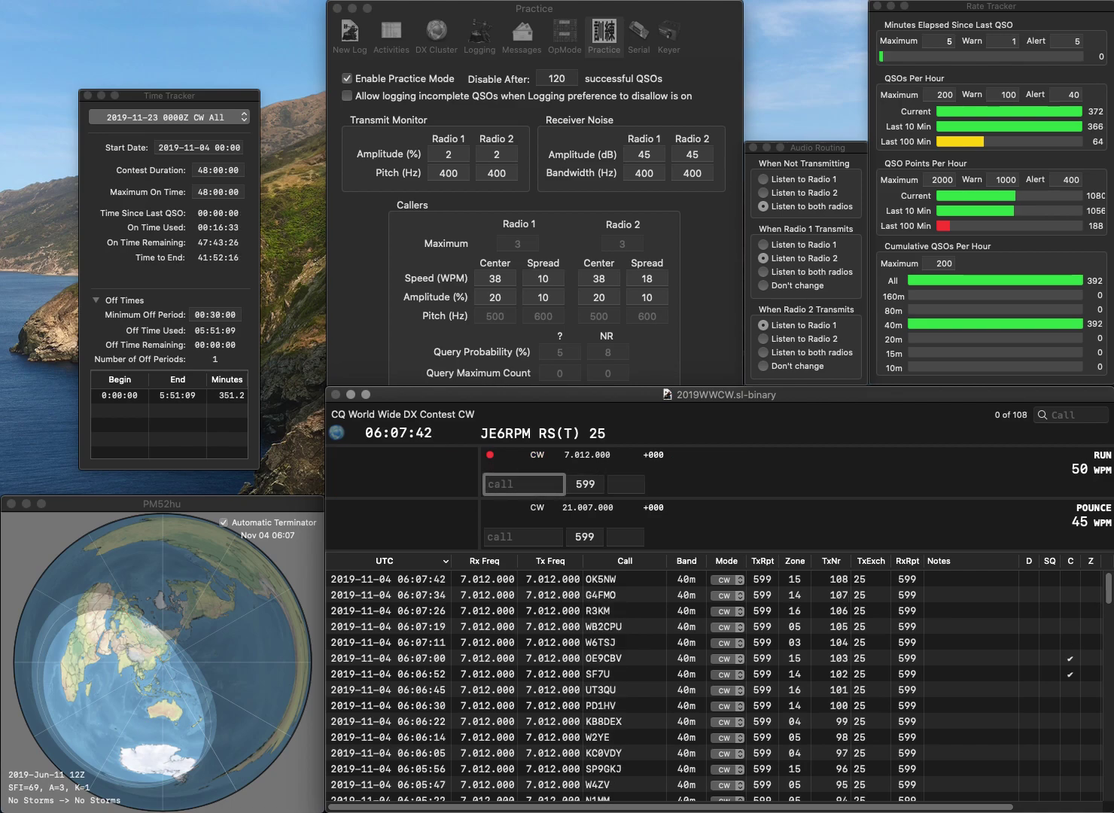
text(S57L)
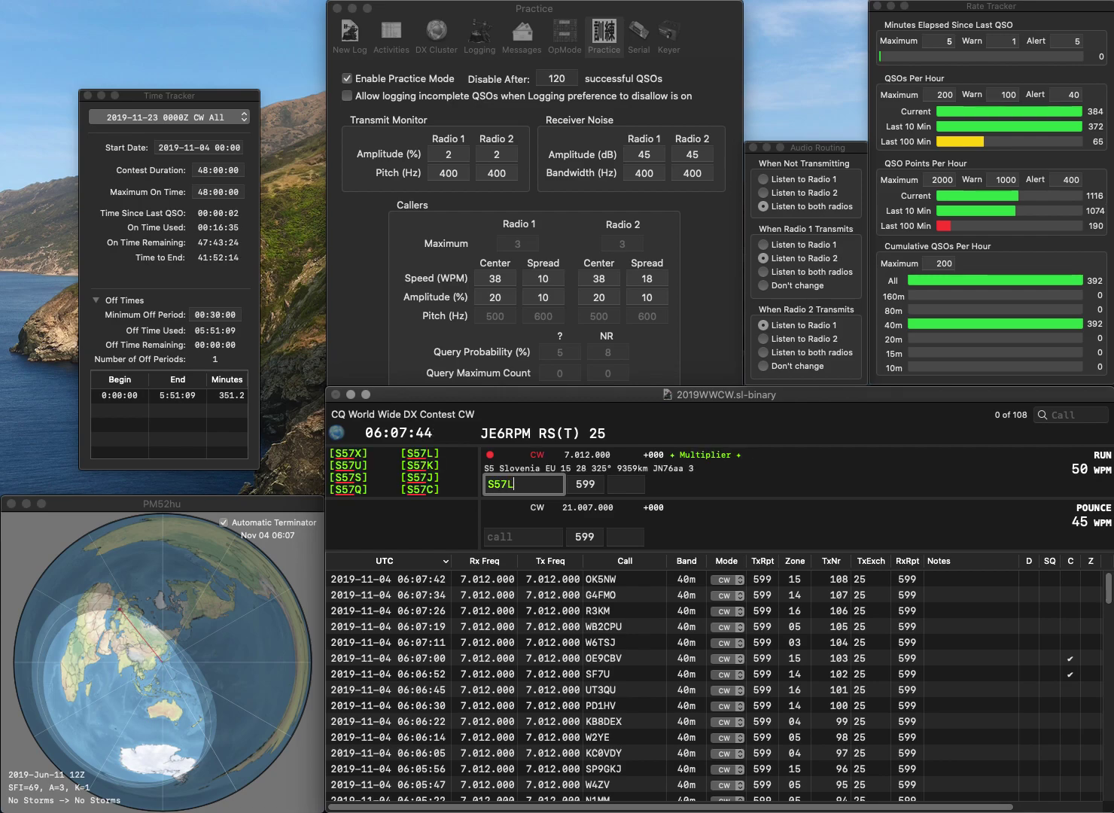
key(Return)
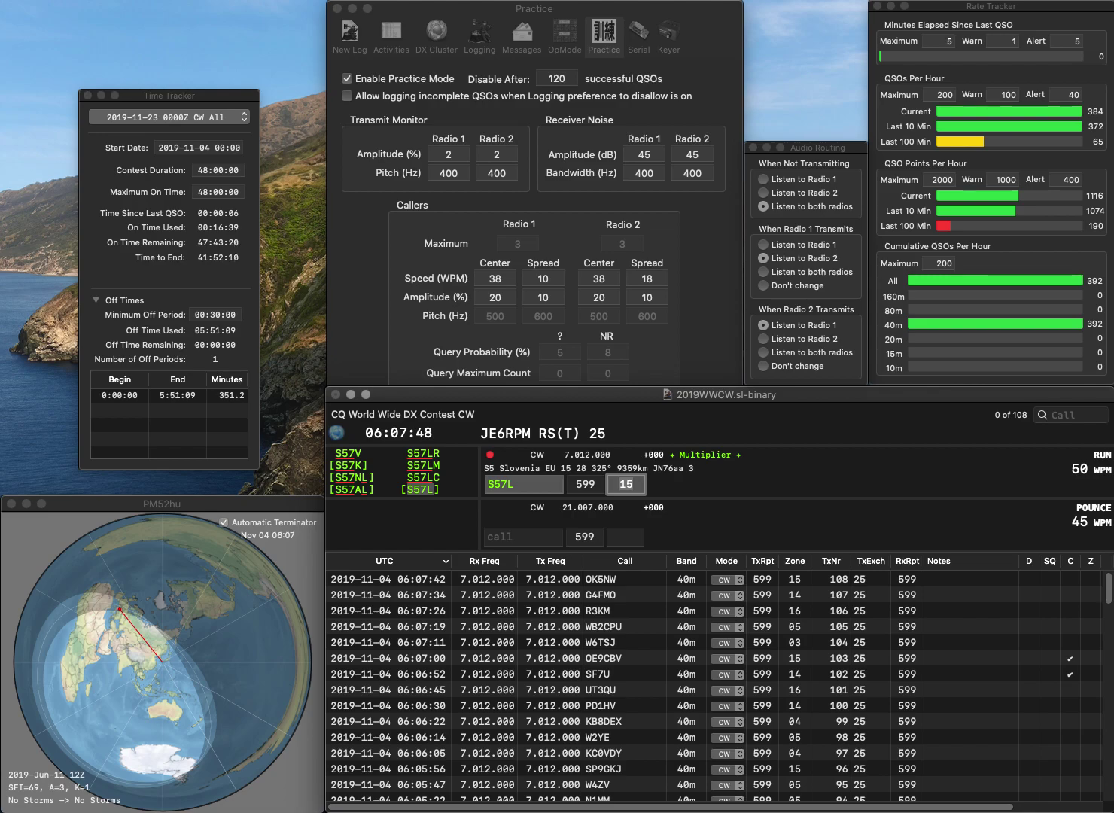
key(Return)
text(JA3LE)
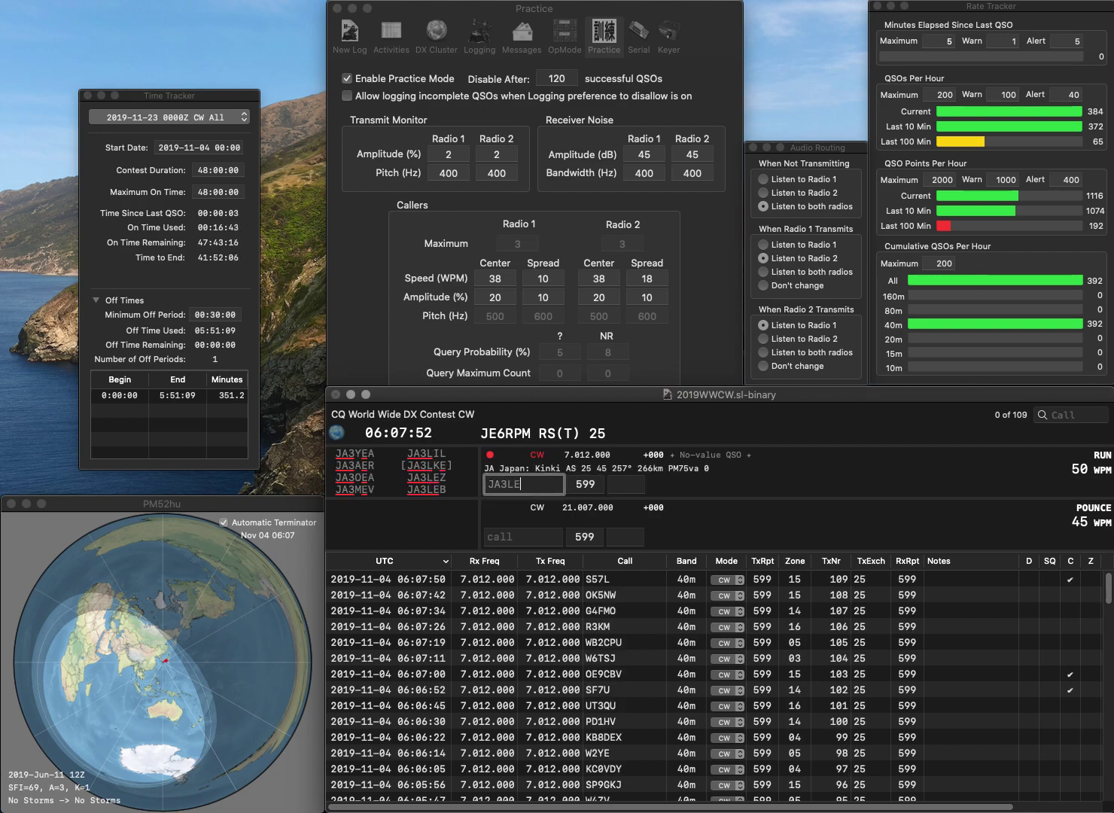
text(Z)
key(Return)
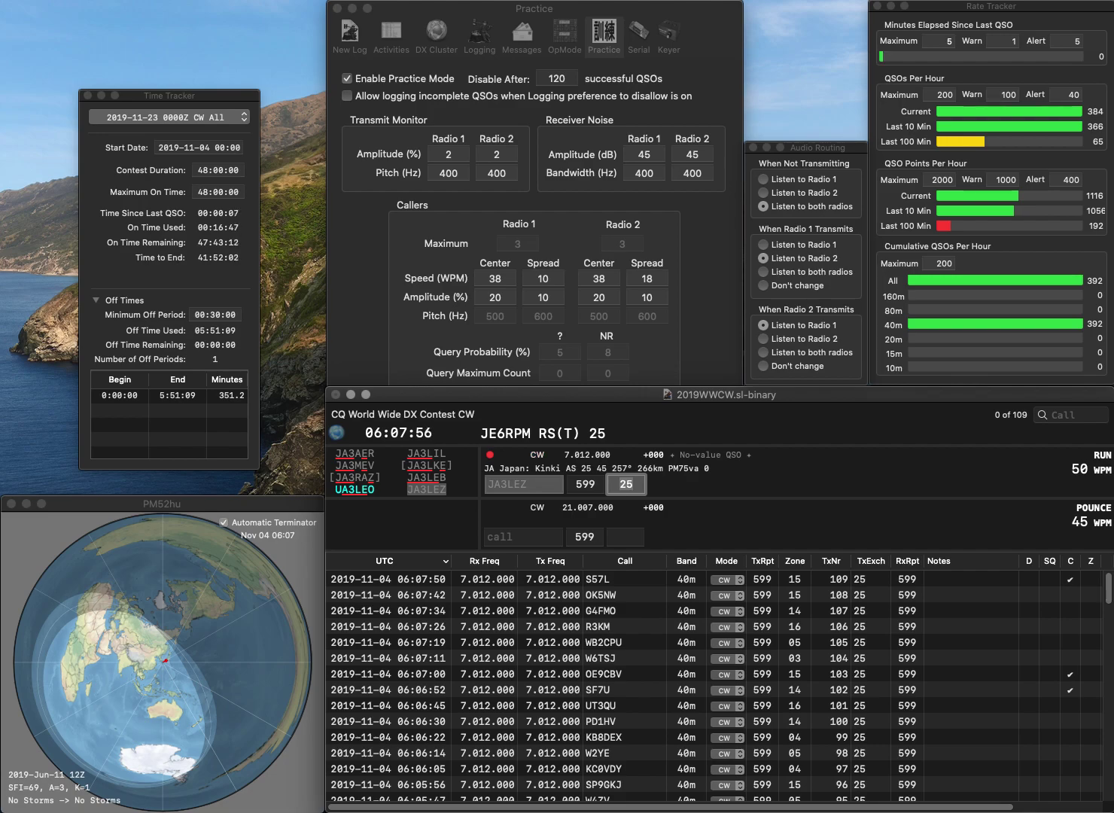
key(Return)
text(W8KNO)
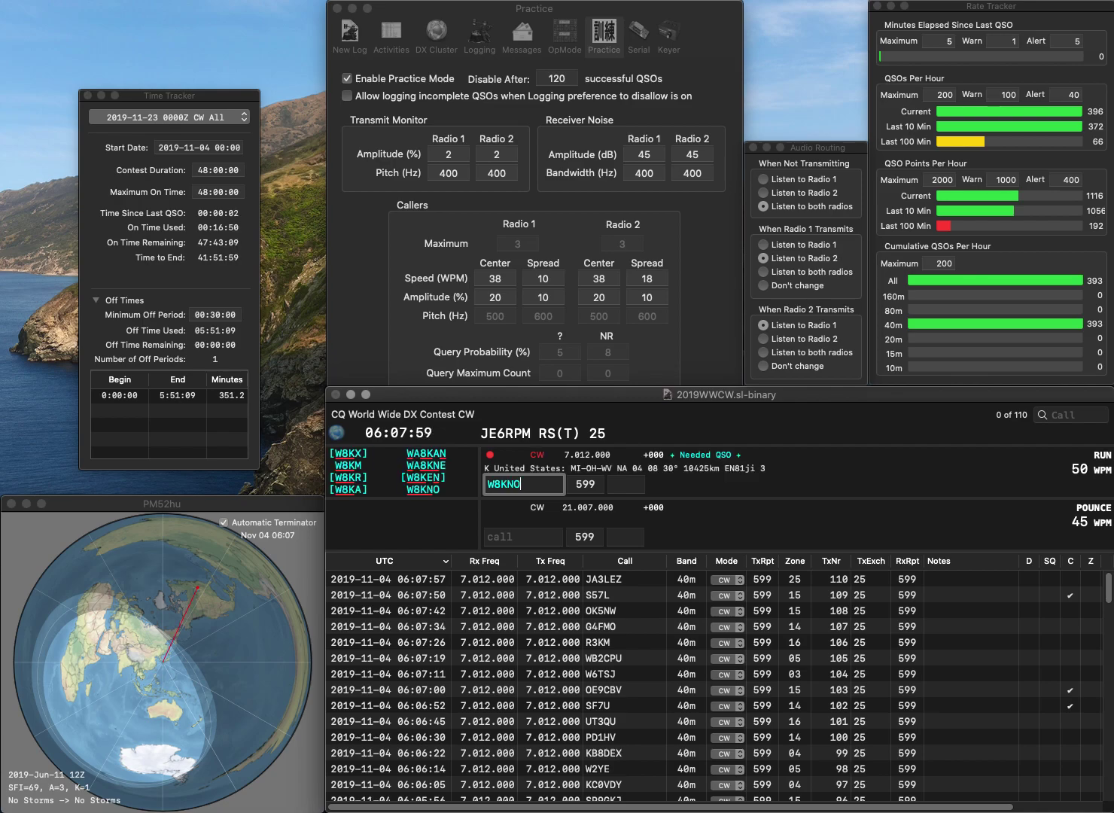
key(space)
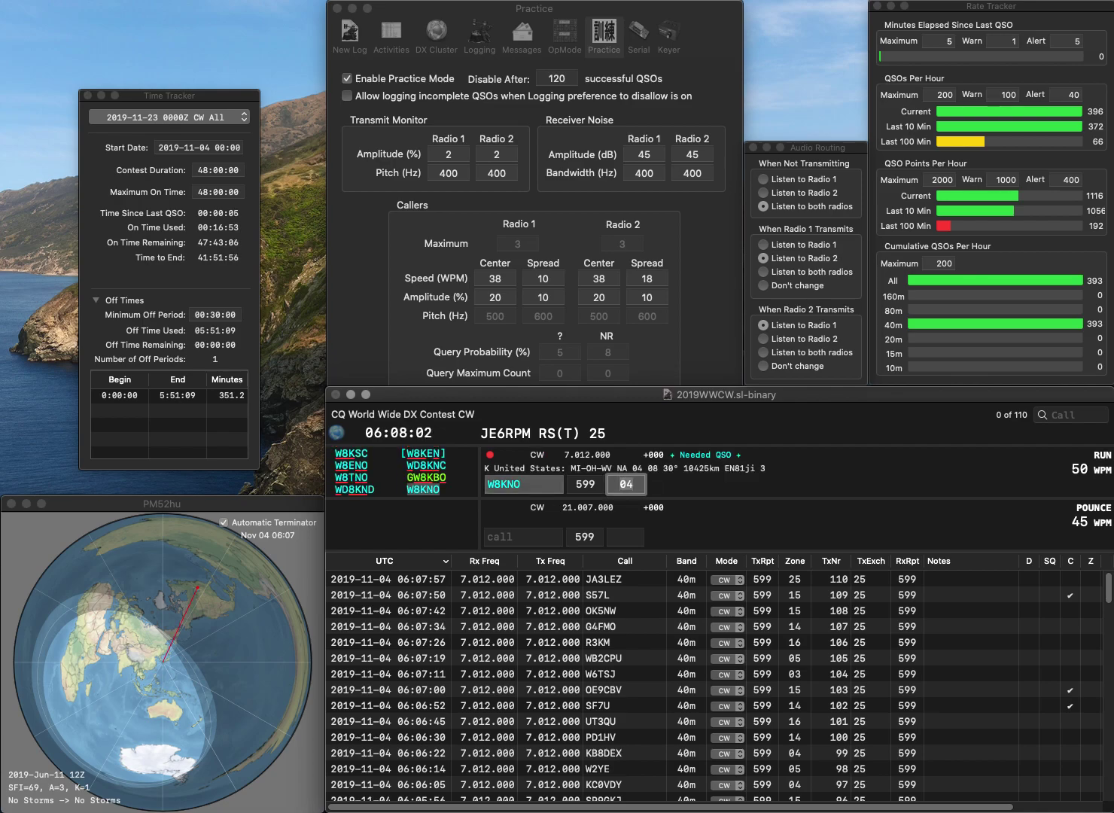
key(Return)
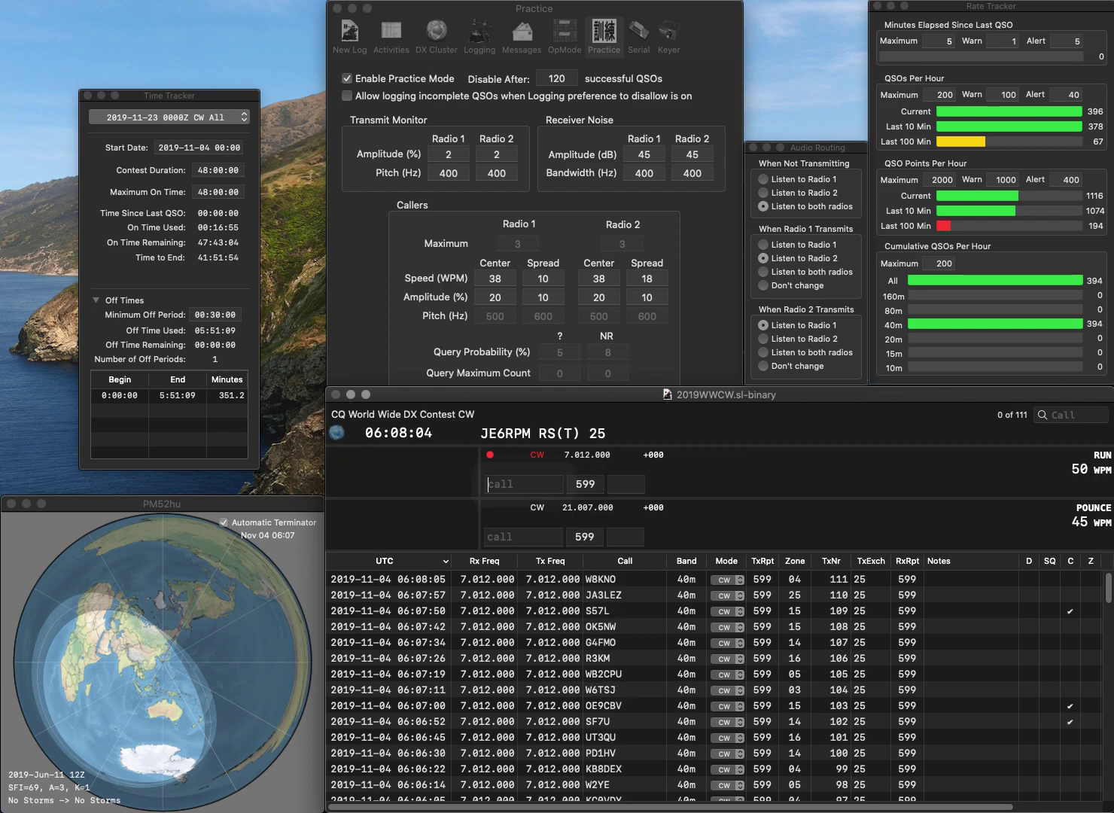
text(WW4DD)
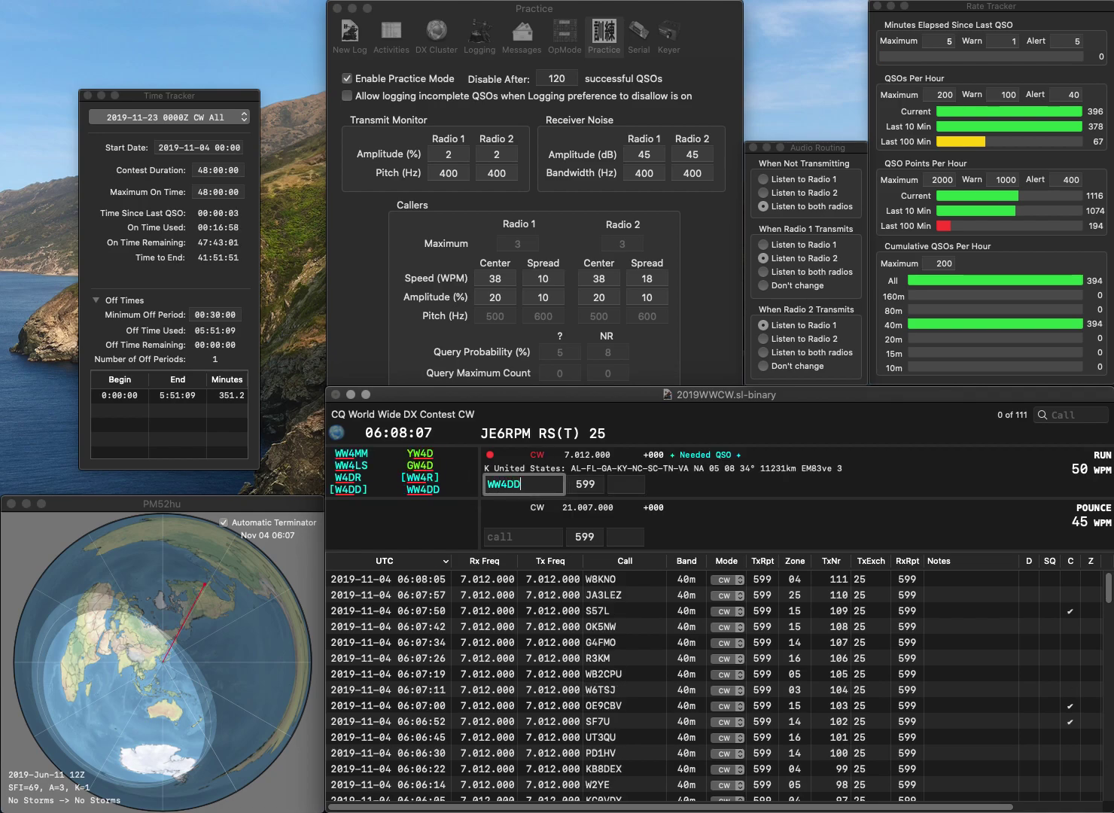
key(Tab)
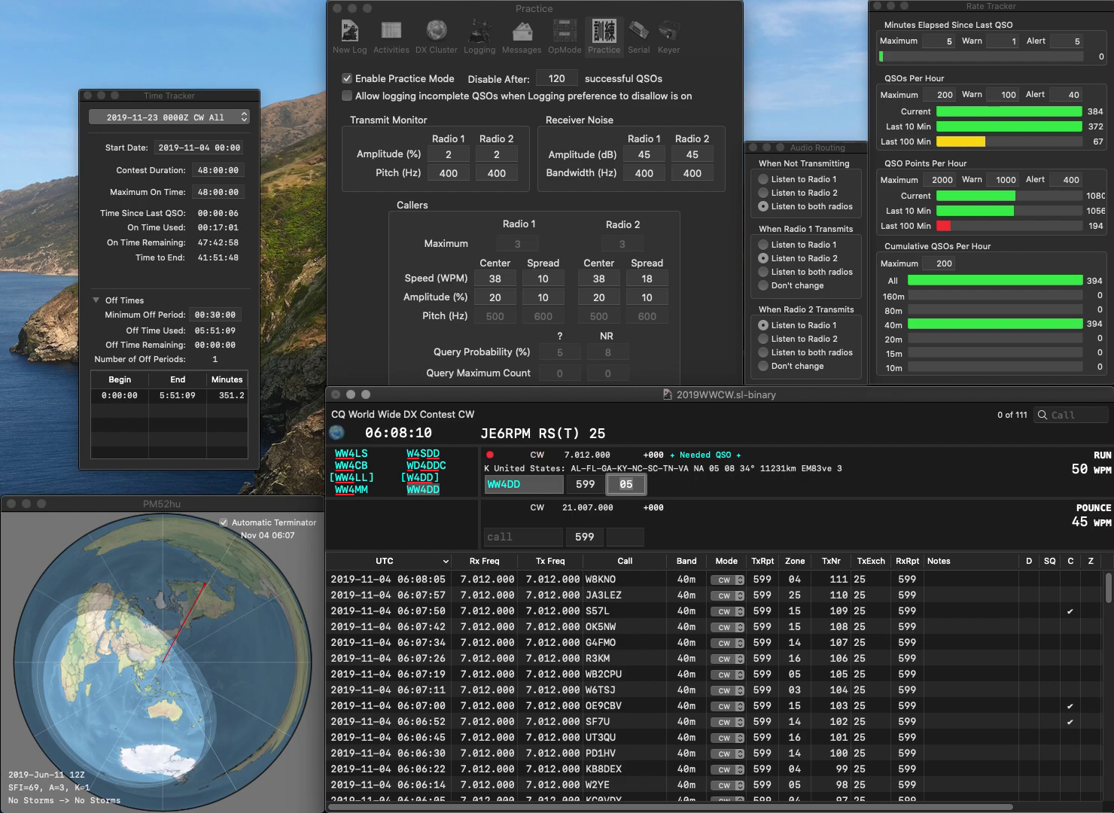
key(Return)
text(E72J)
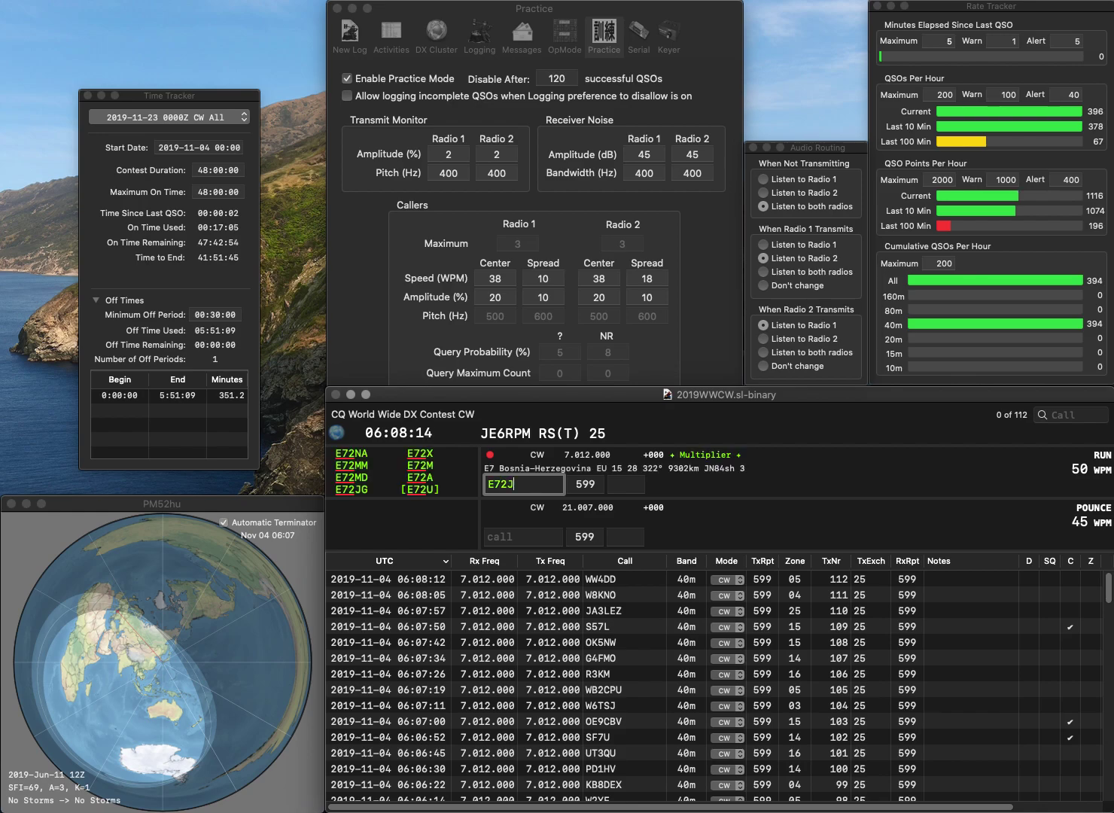
text(G)
key(Return)
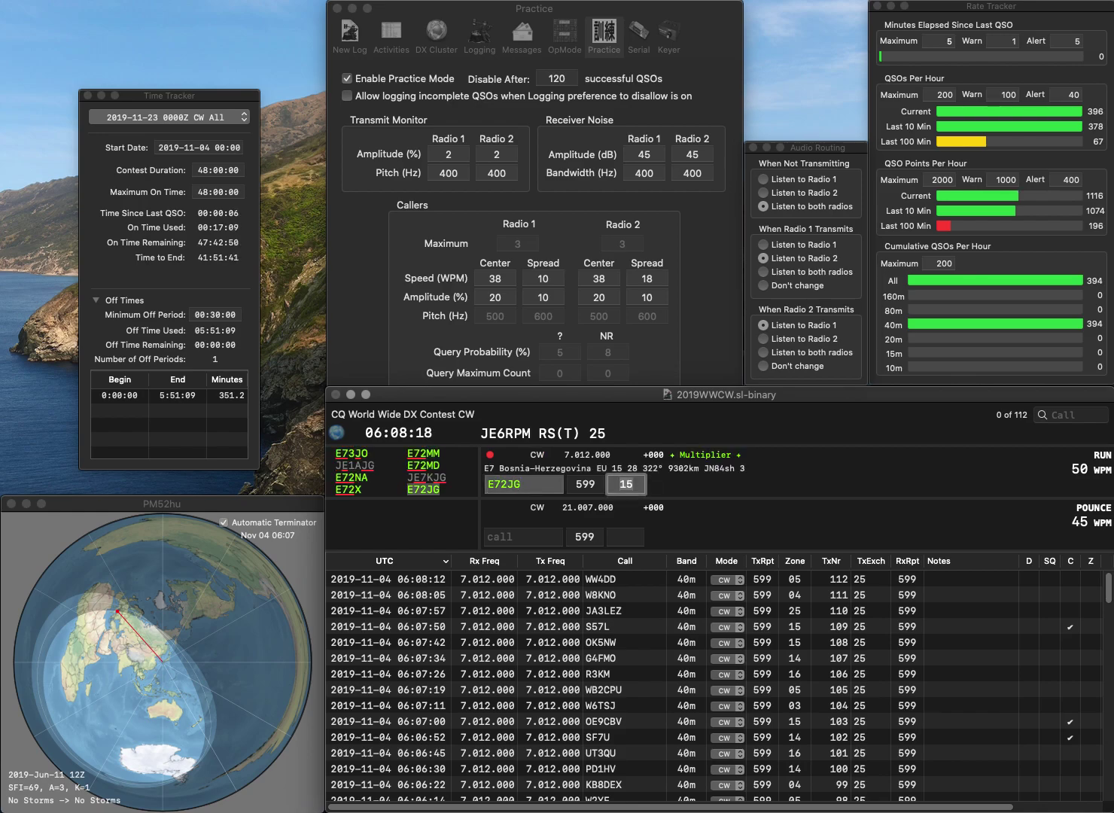
key(Return)
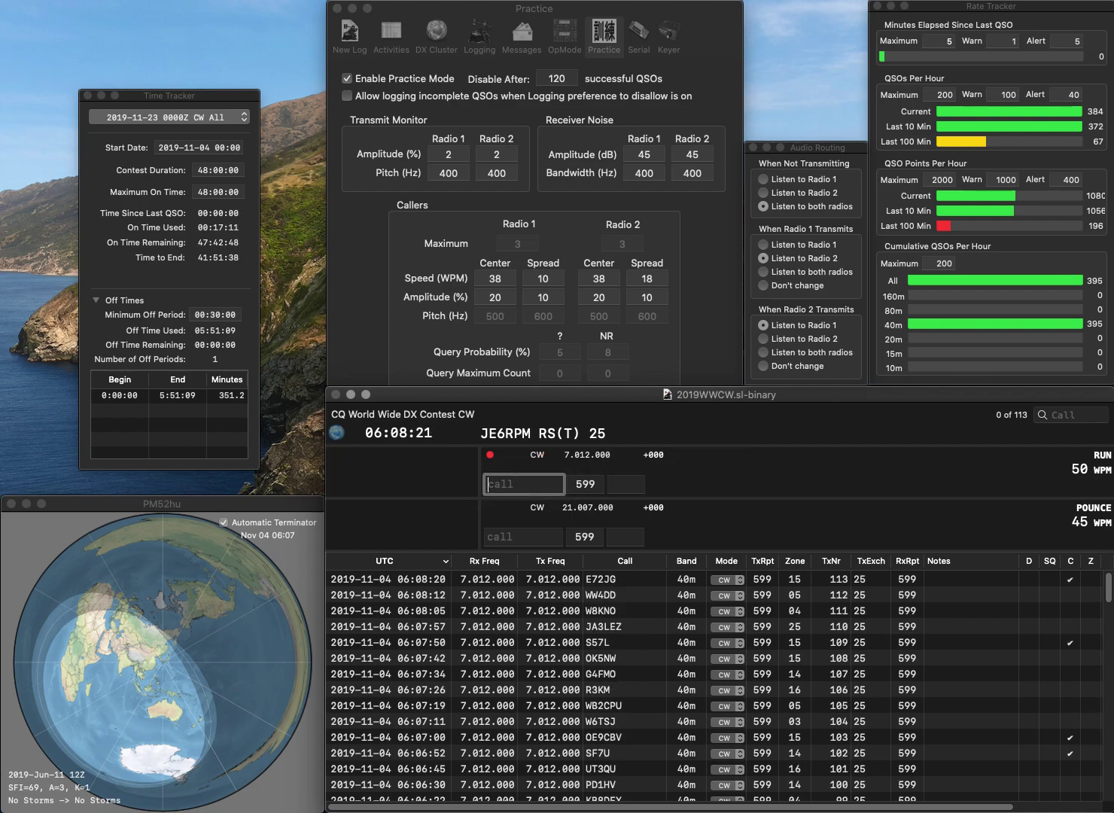
Log the 40m CW run-radio contacts with JA4CZM in zone 25 and DB1BW in zone 14
text(JA4)
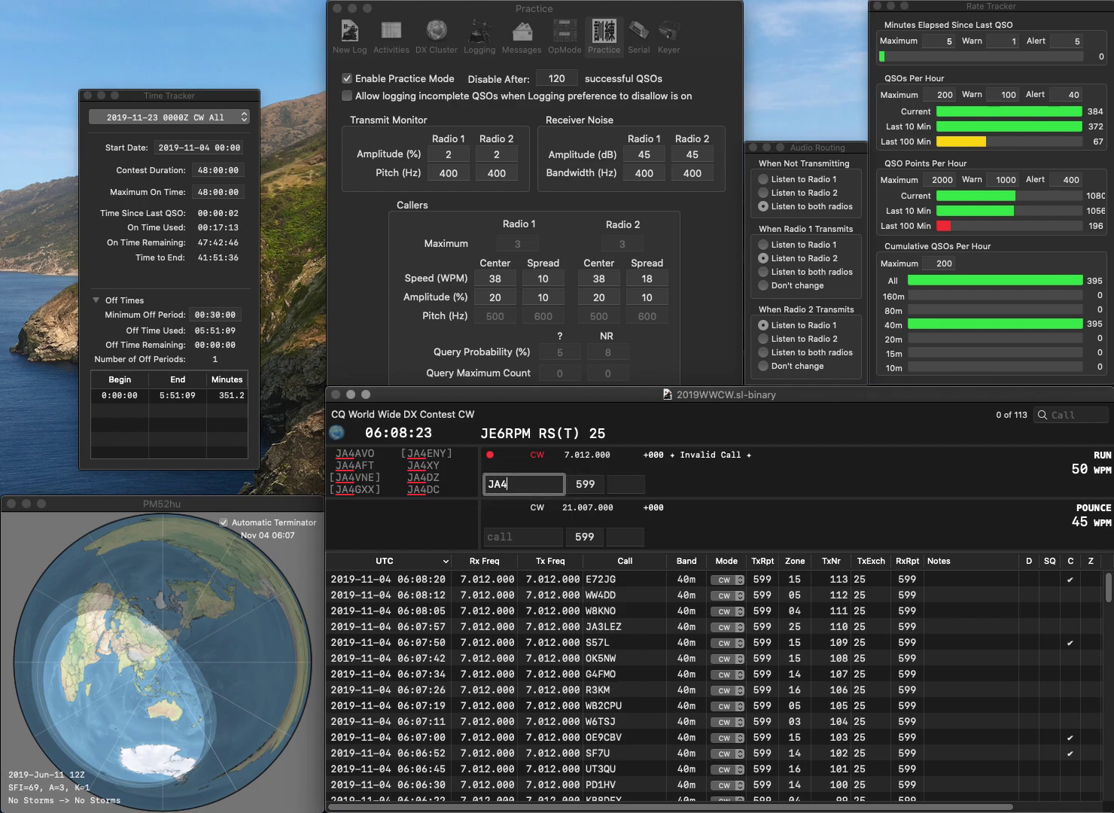
text(CM)
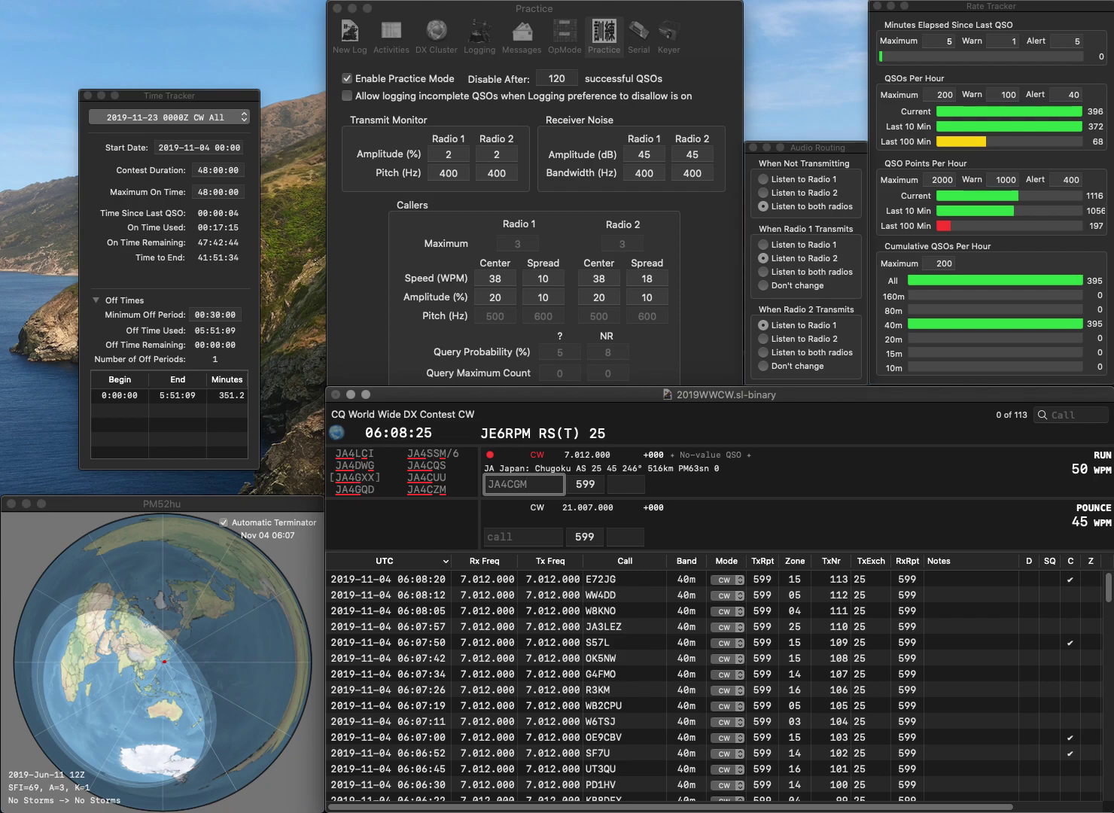
text(Z)
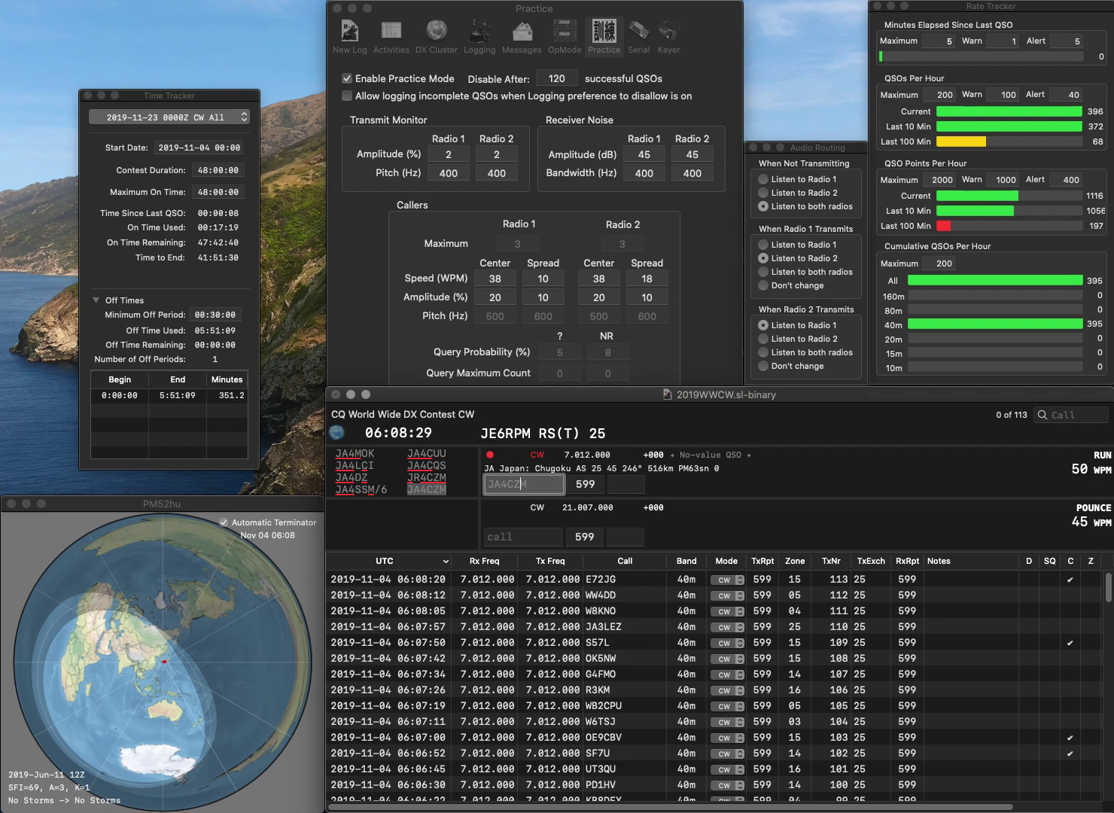
key(Tab)
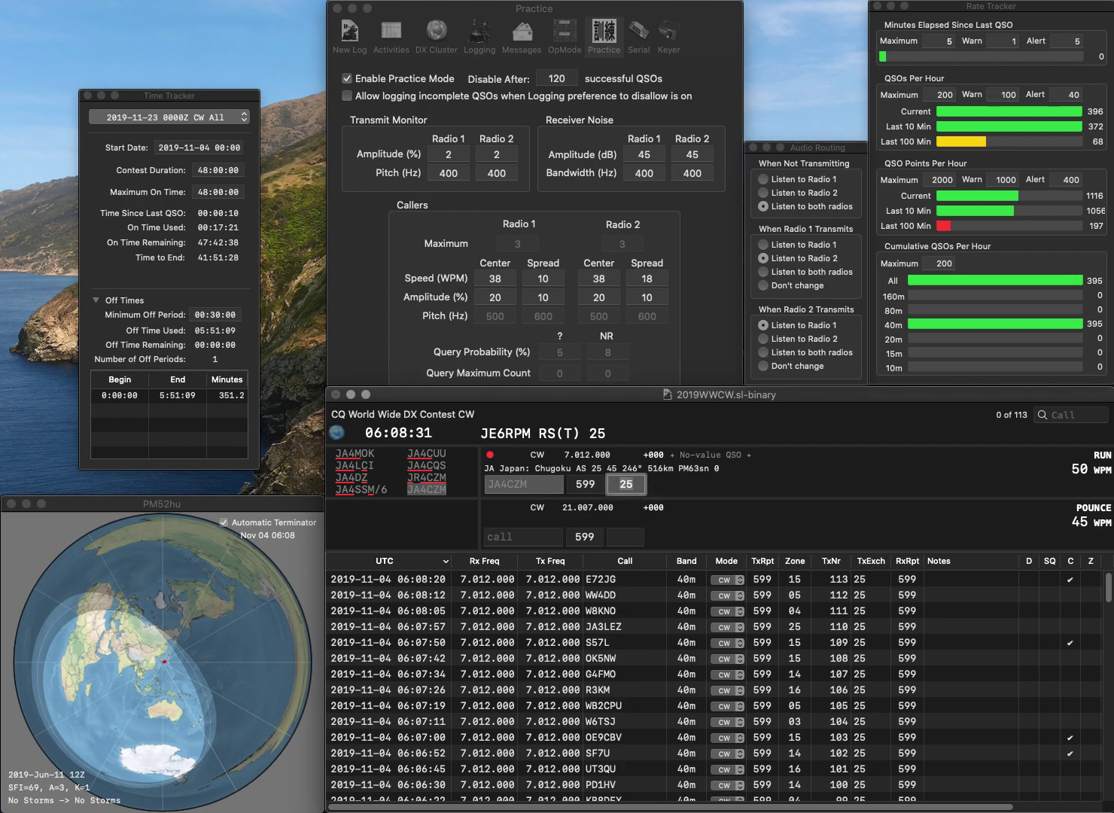
key(Return)
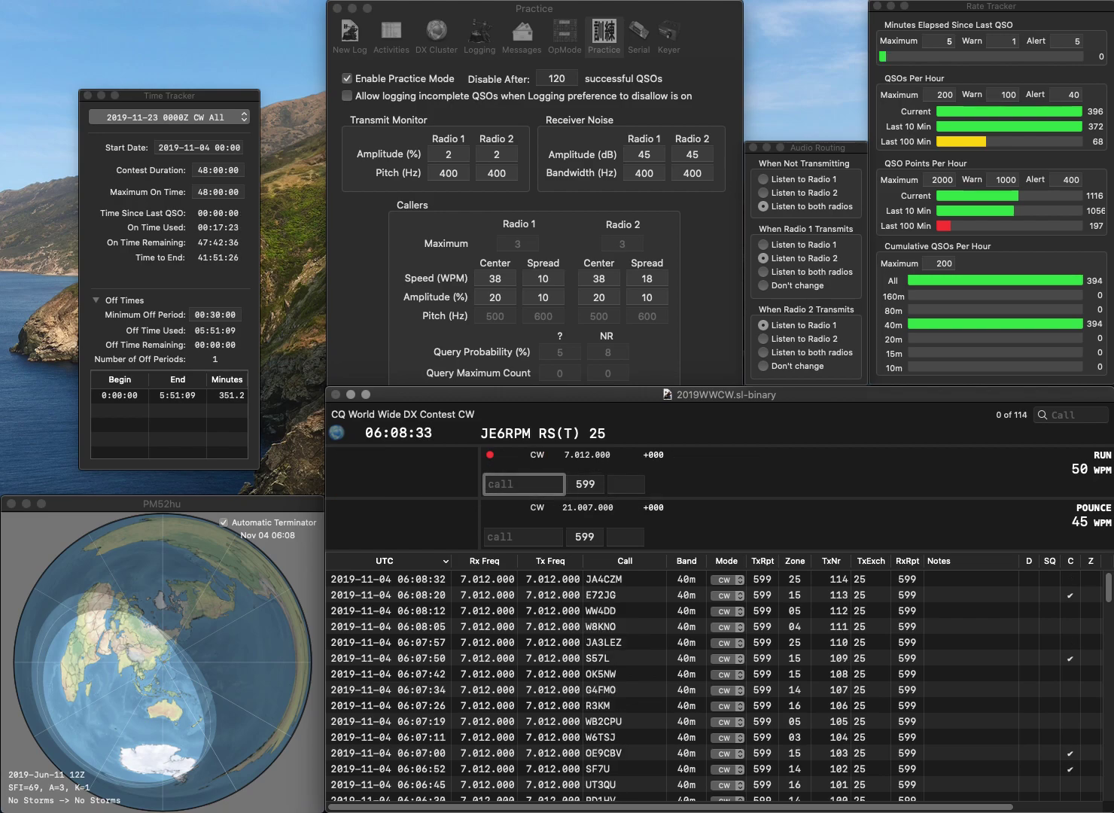
text(DB1)
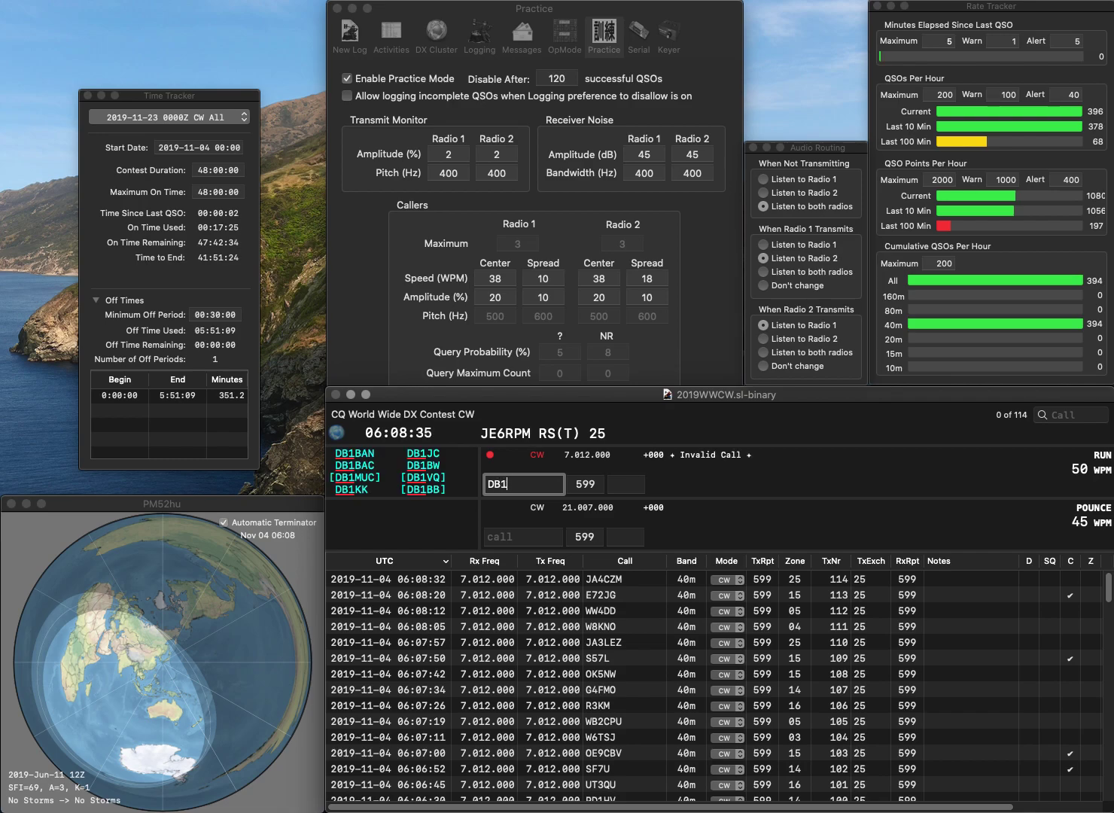
text(BW)
key(Tab)
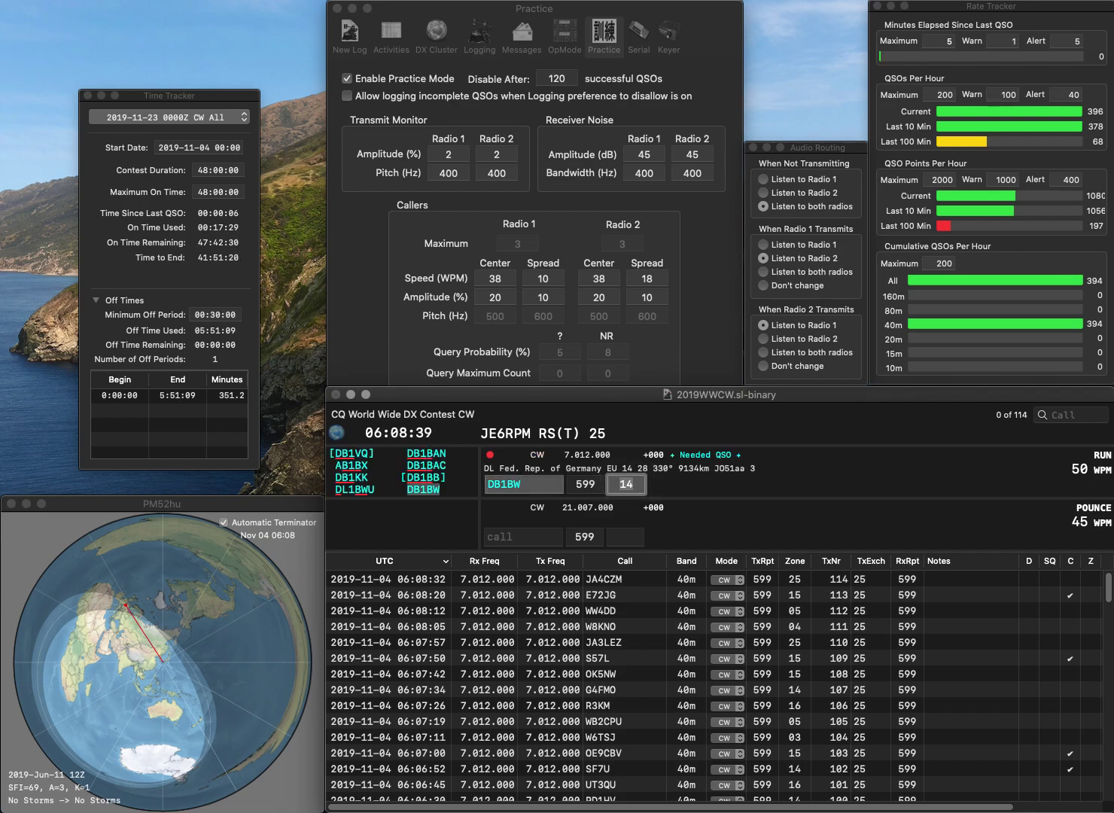
key(Return)
Enter the next run-radio caller, correct the call to EO25PY, and log the 40m CW contact in zone 16
text(EO2H)
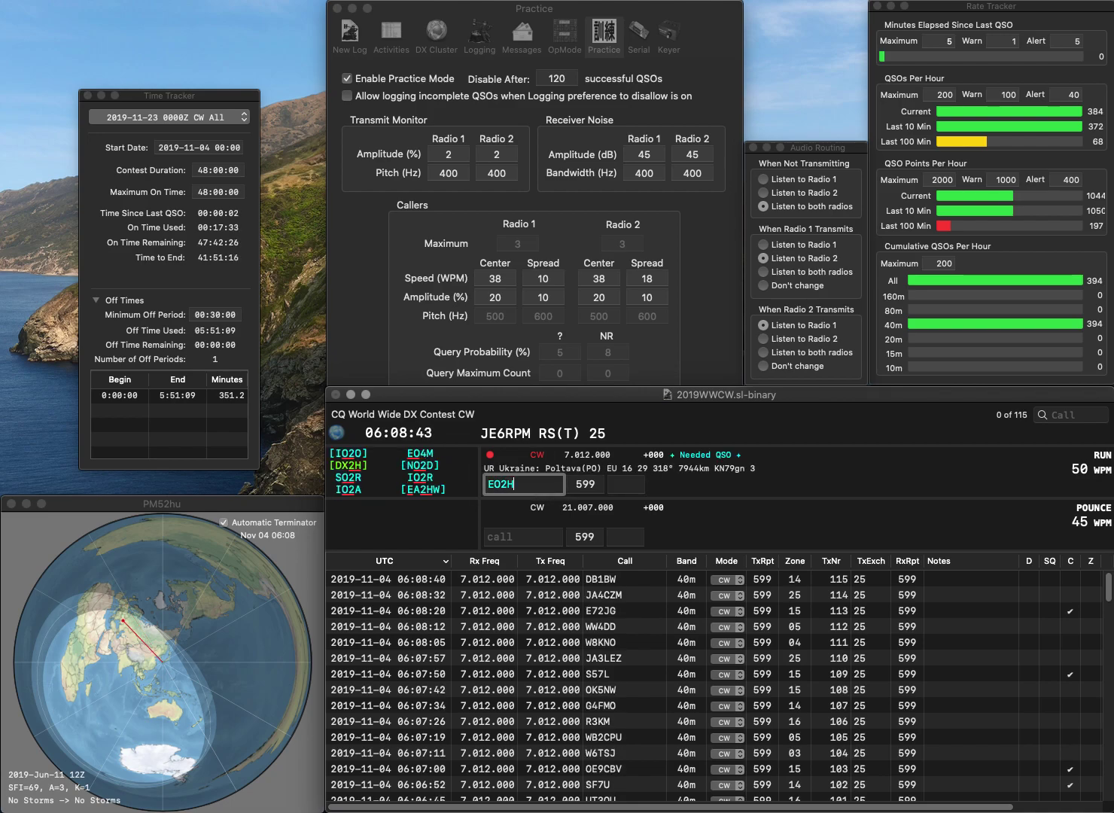
text(PY)
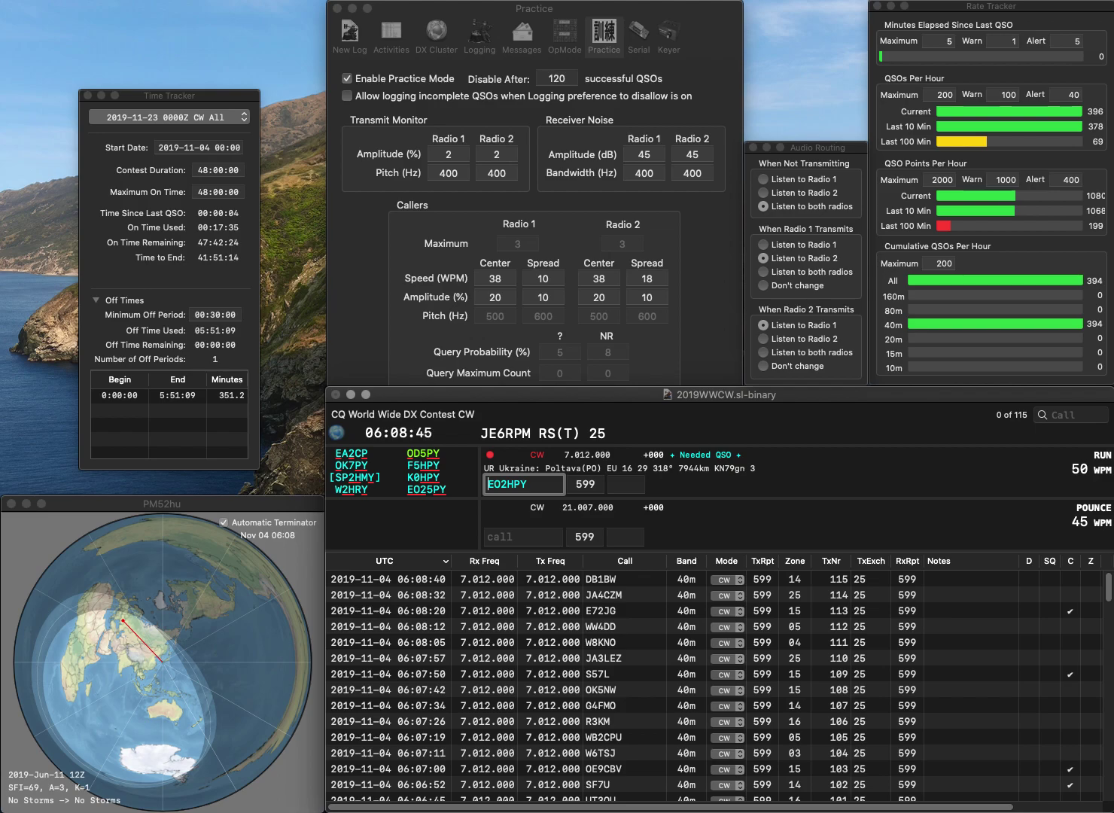
key(Right)
key(Delete)
text(5)
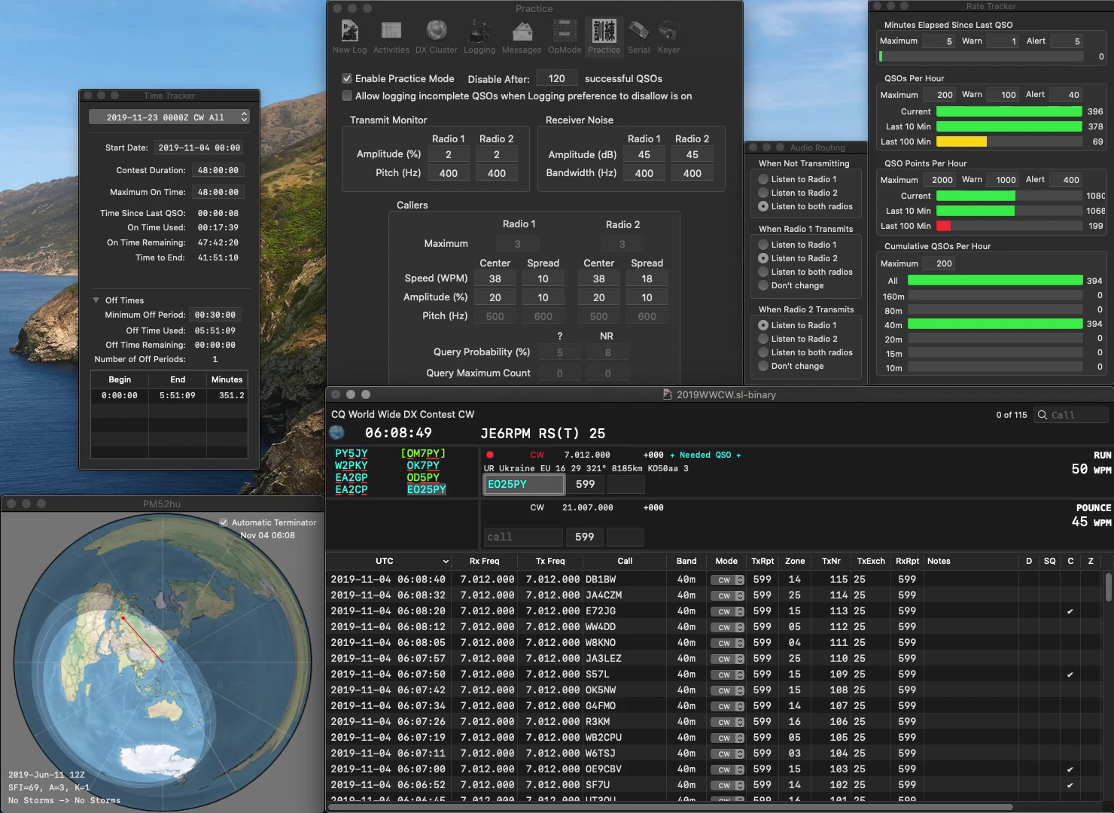
key(Tab)
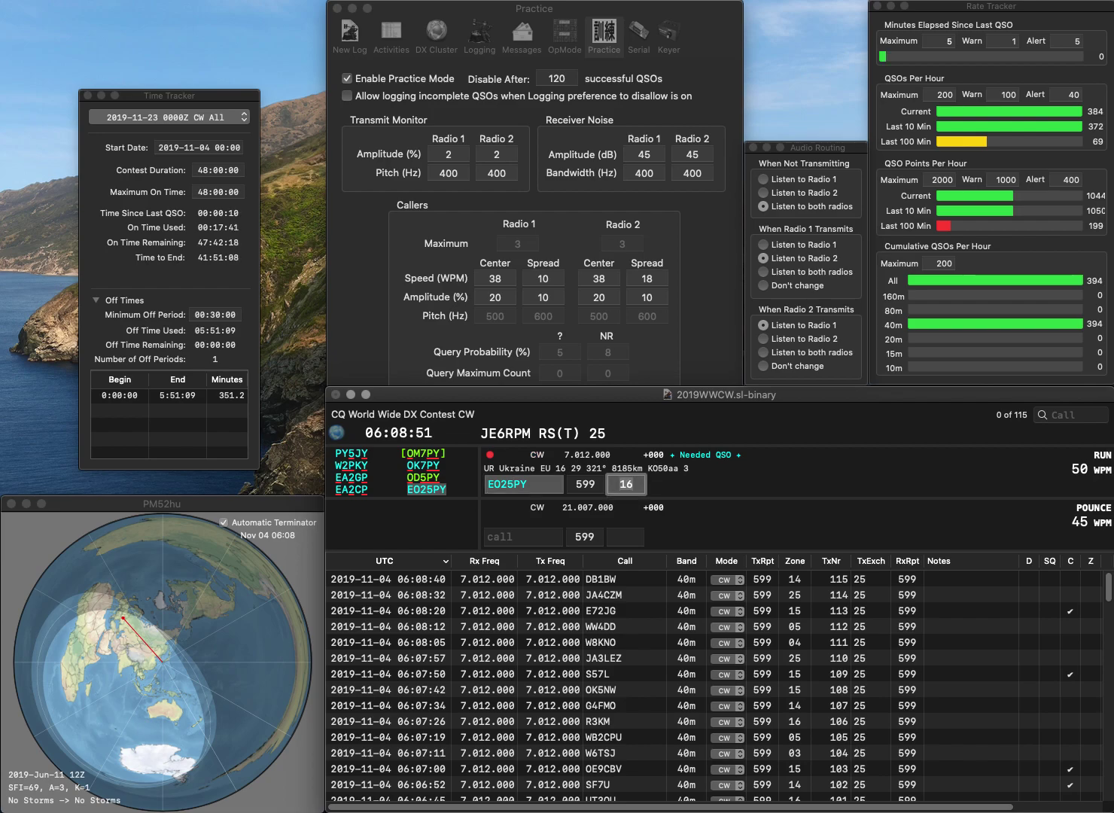
key(Return)
text(RX9CC)
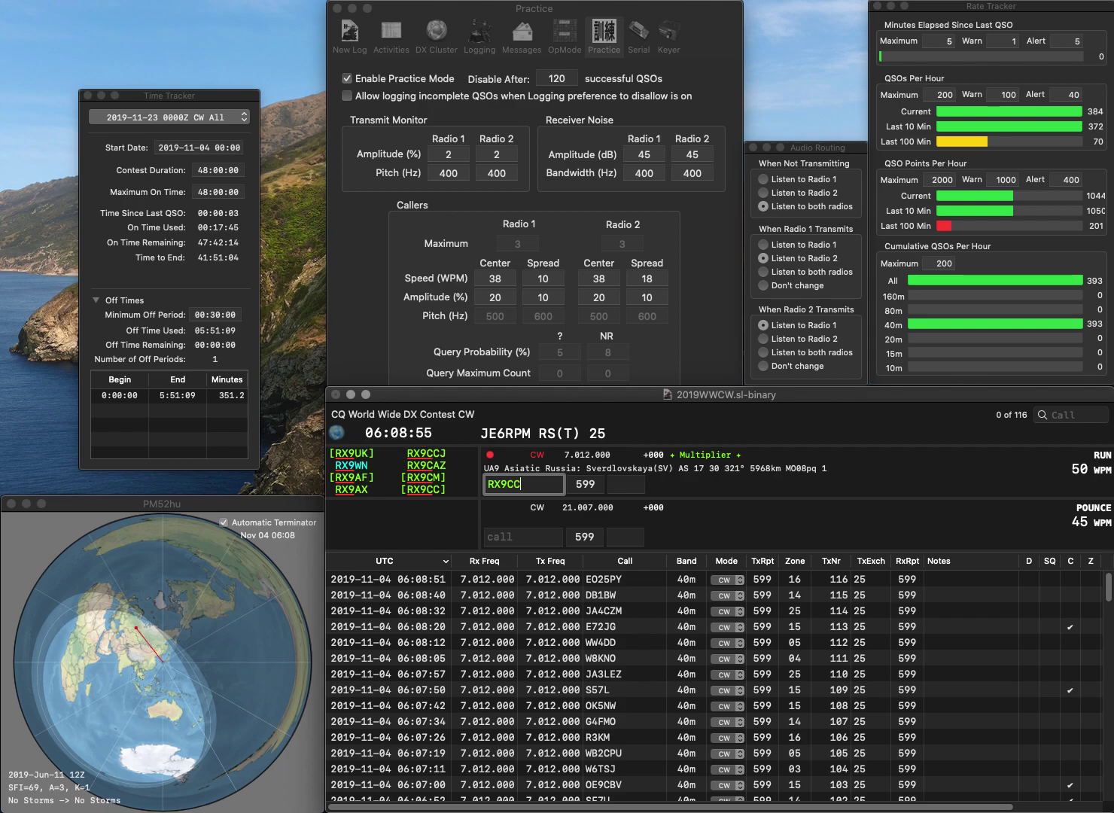
text(J)
key(Tab)
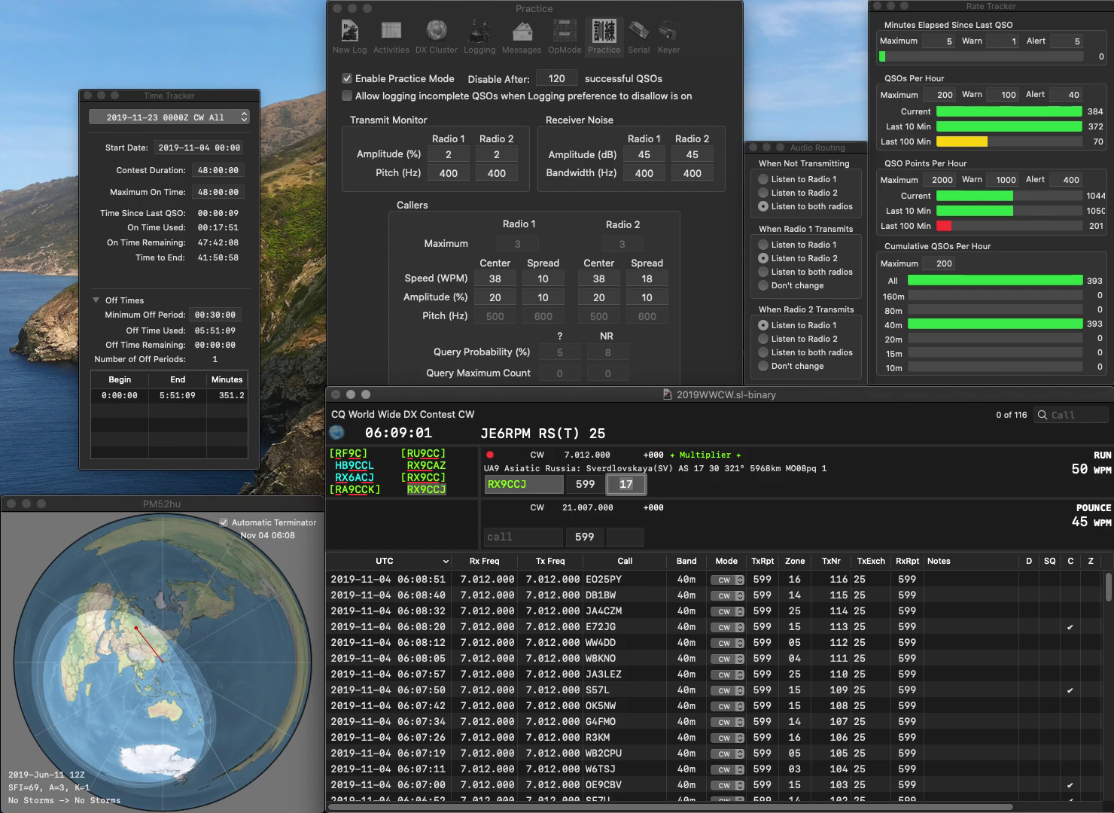
key(Return)
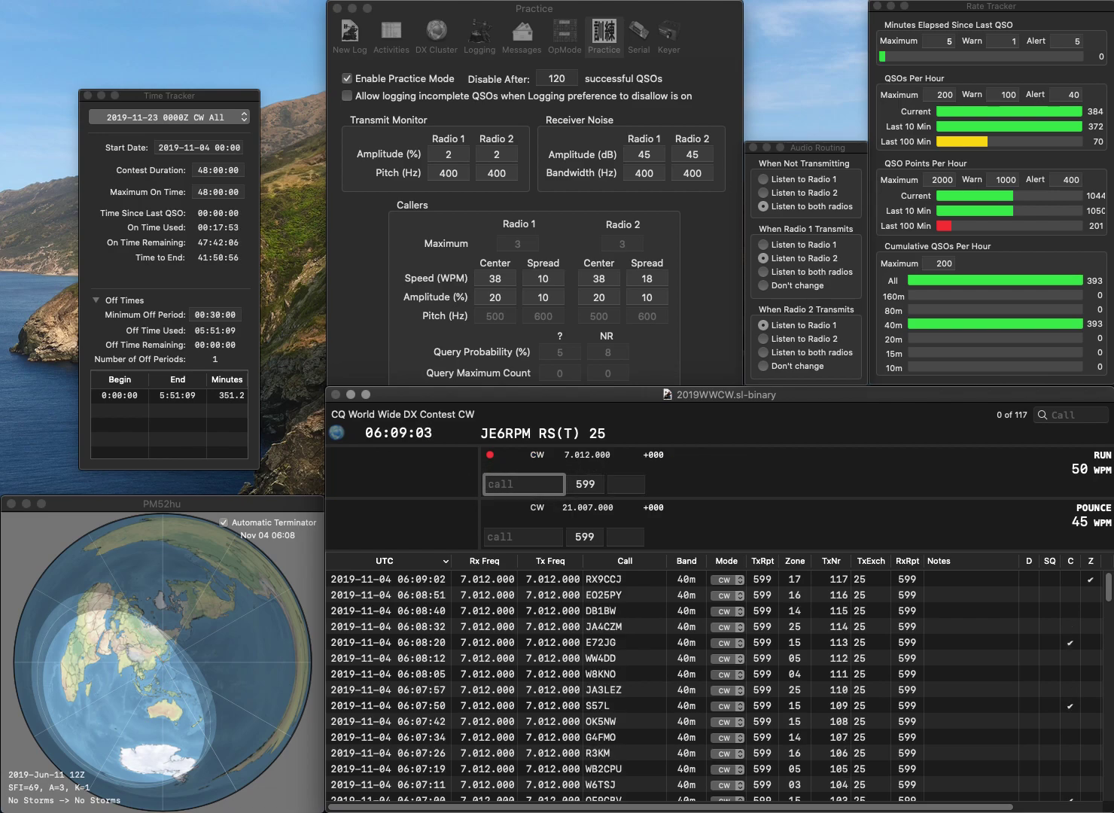
Enter the next run-radio caller as GW4Y, correct the call to PJ4Y, and log the 40m CW contact in zone 09
text(GW4Y)
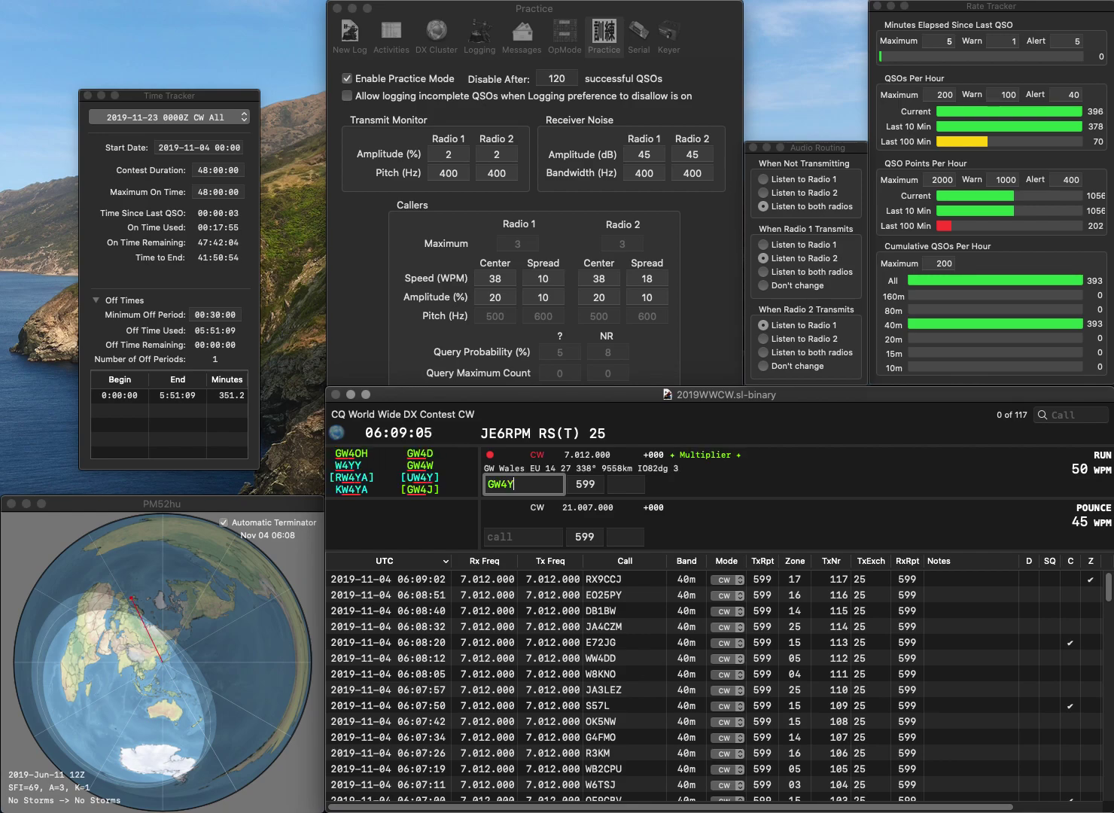
key(Return)
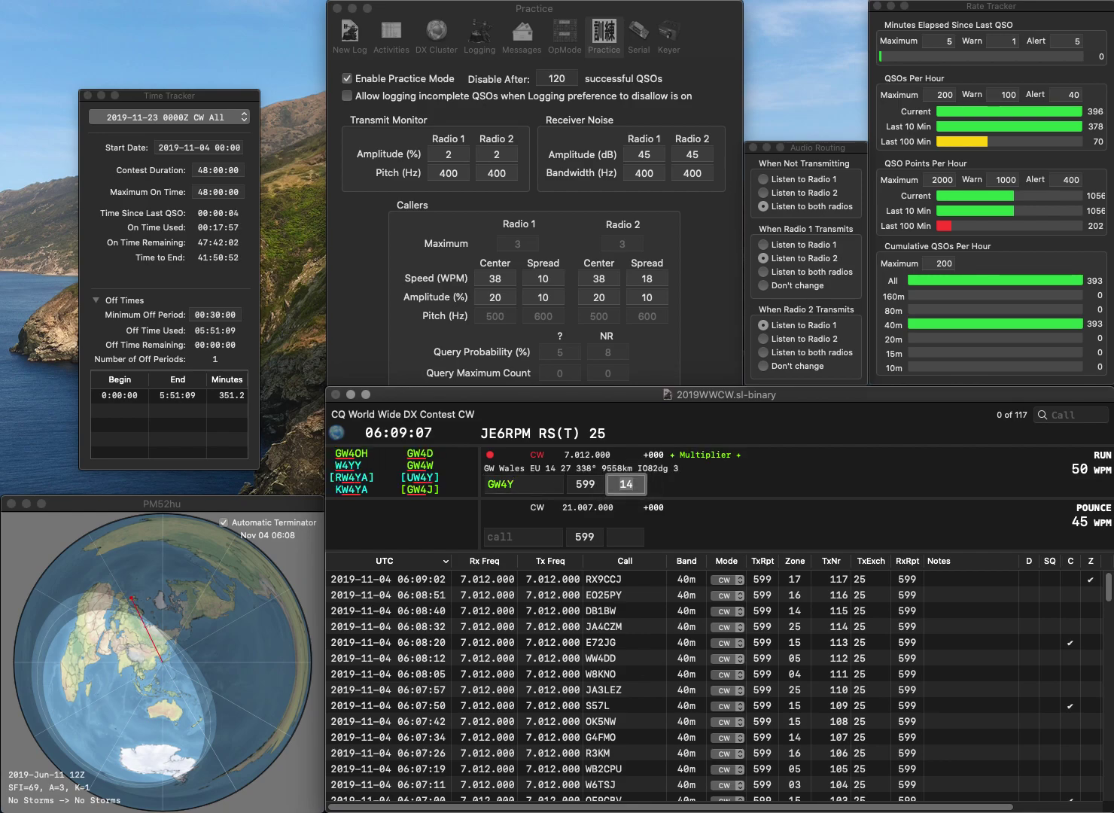
click(501, 484)
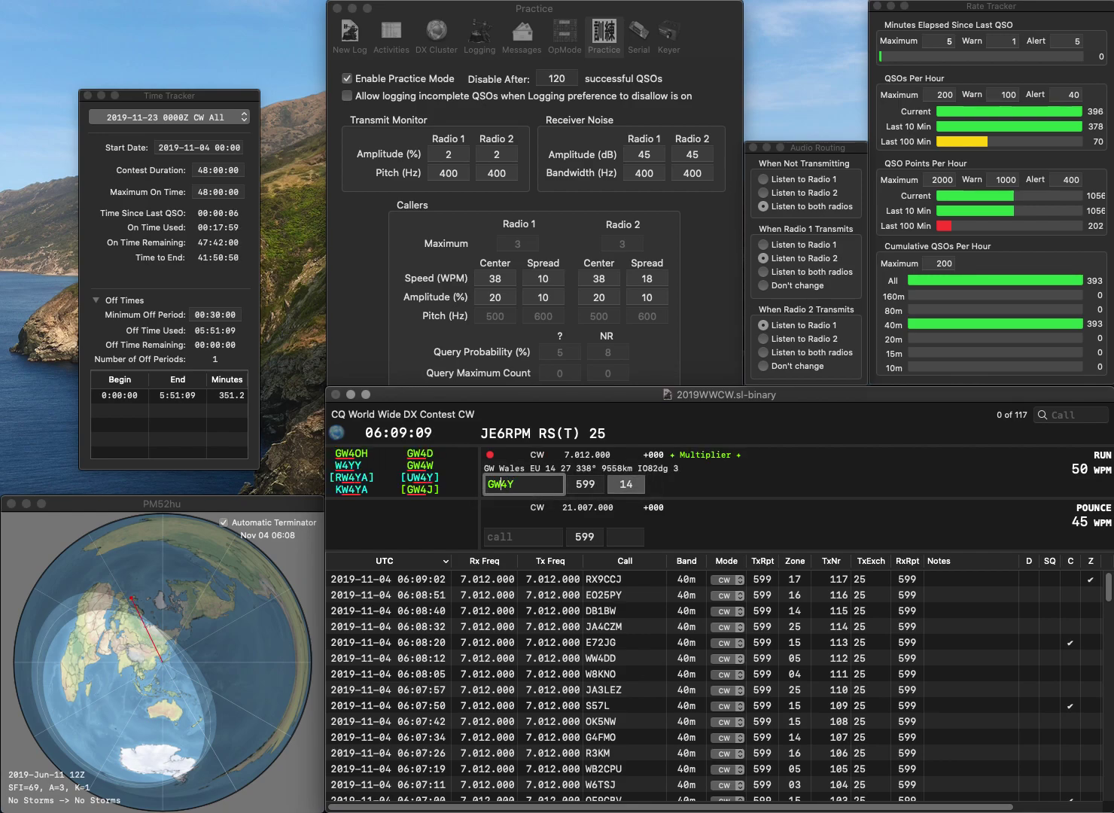
key(BackSpace)
key(BackSpace)
text(PJ)
key(Return)
key(Return)
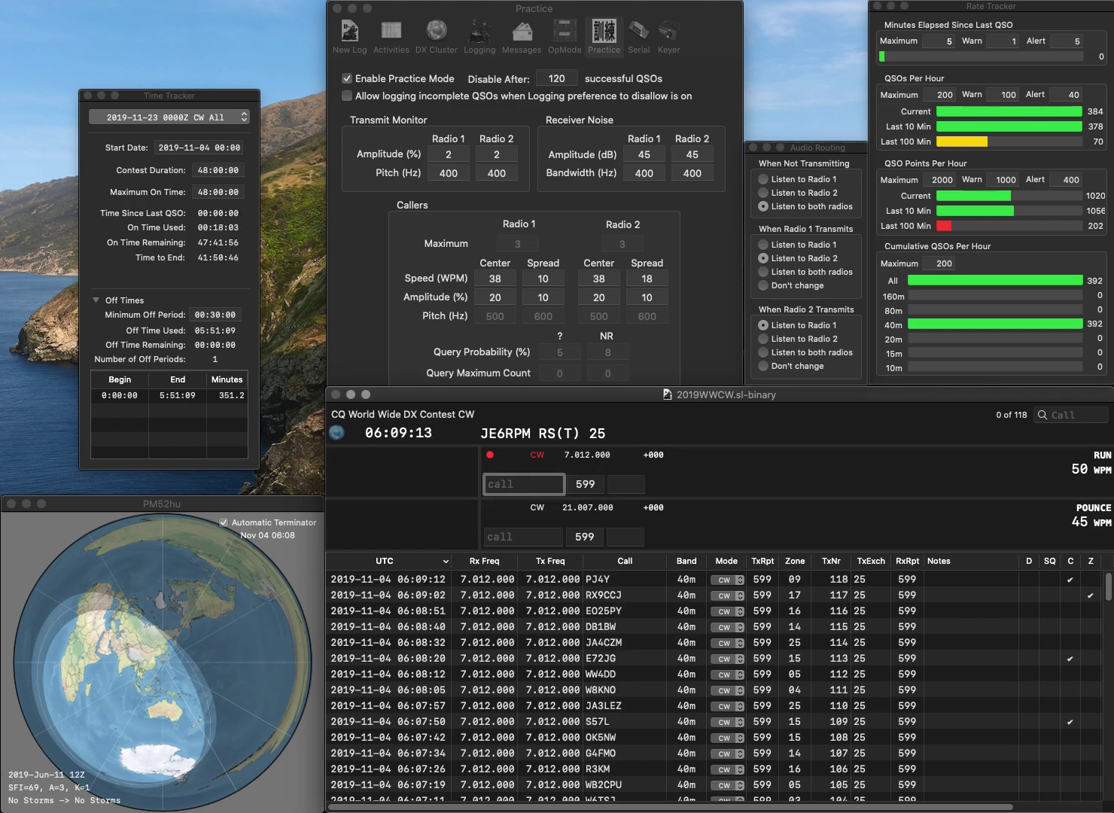
text(OL5T)
key(Return)
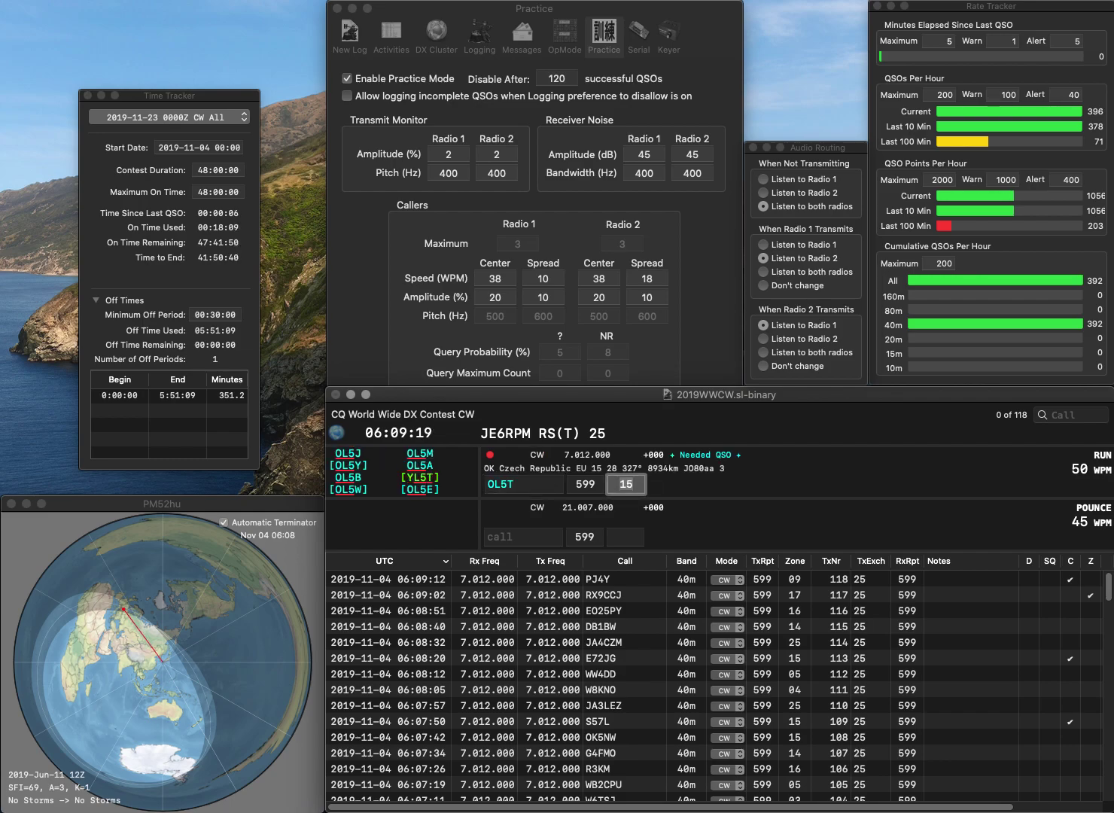
click(497, 484)
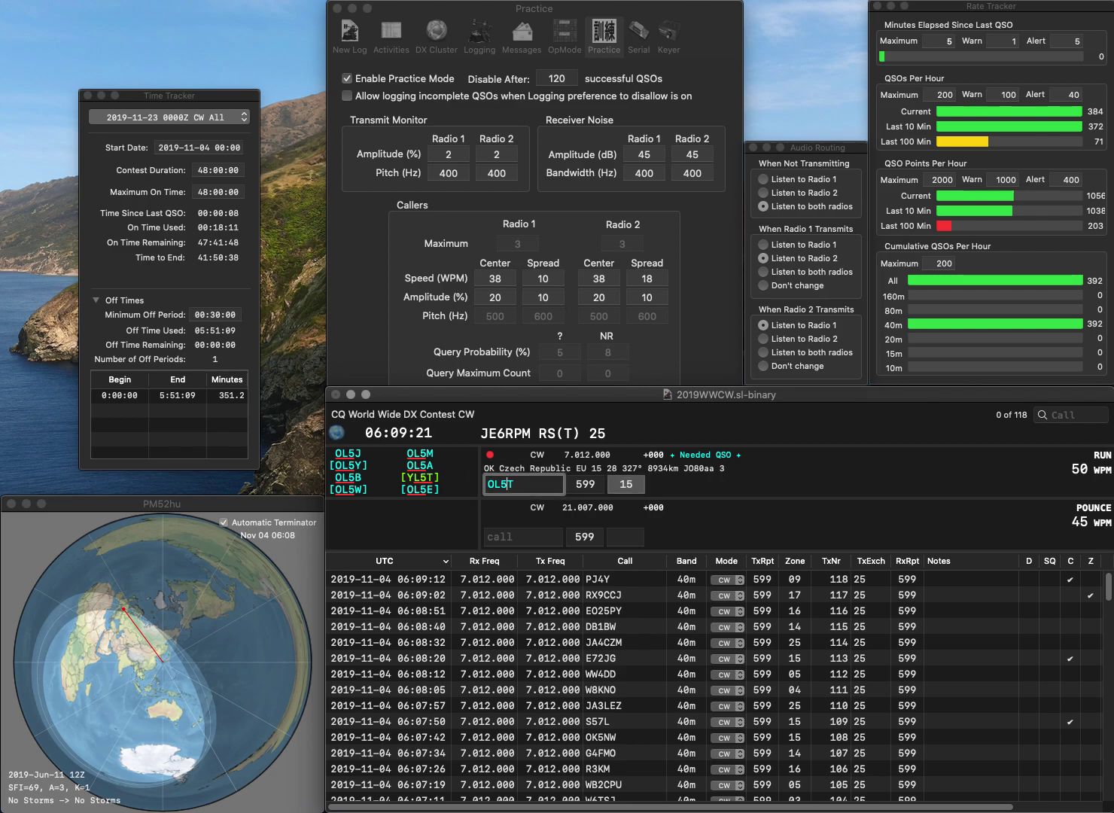
key(BackSpace)
text(R)
key(Return)
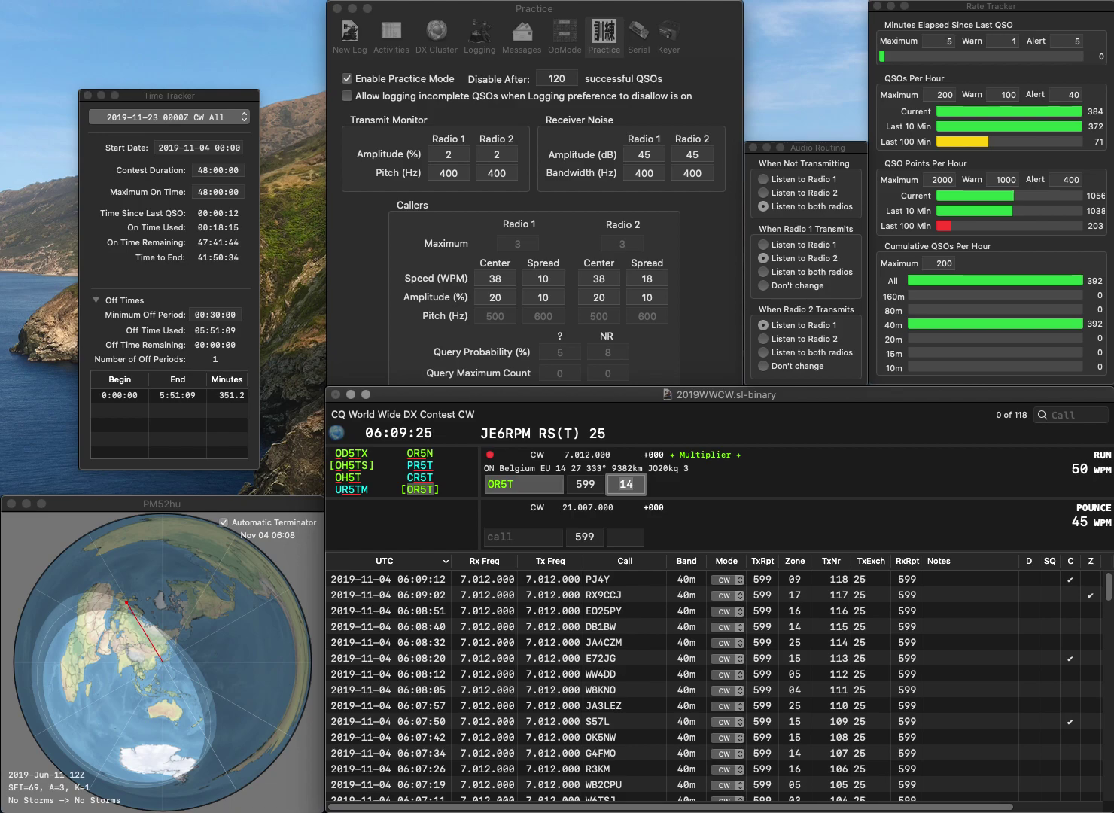
key(Return)
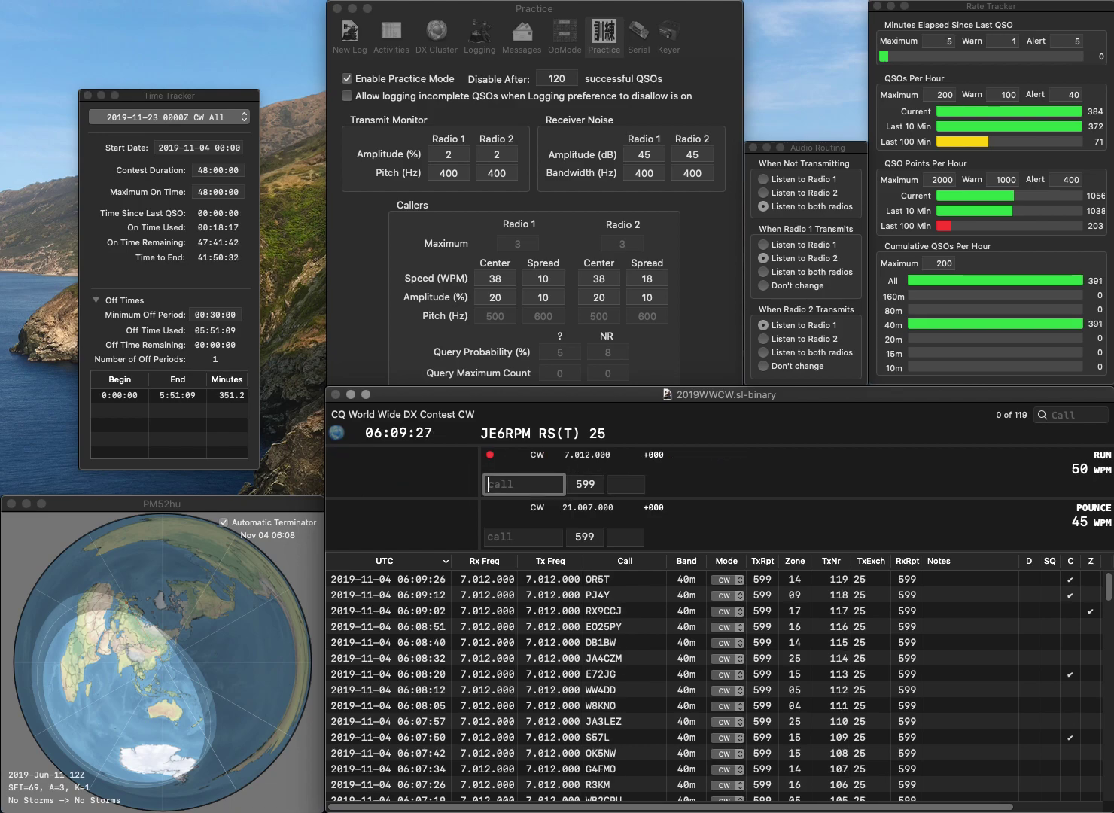
text(UA3D)
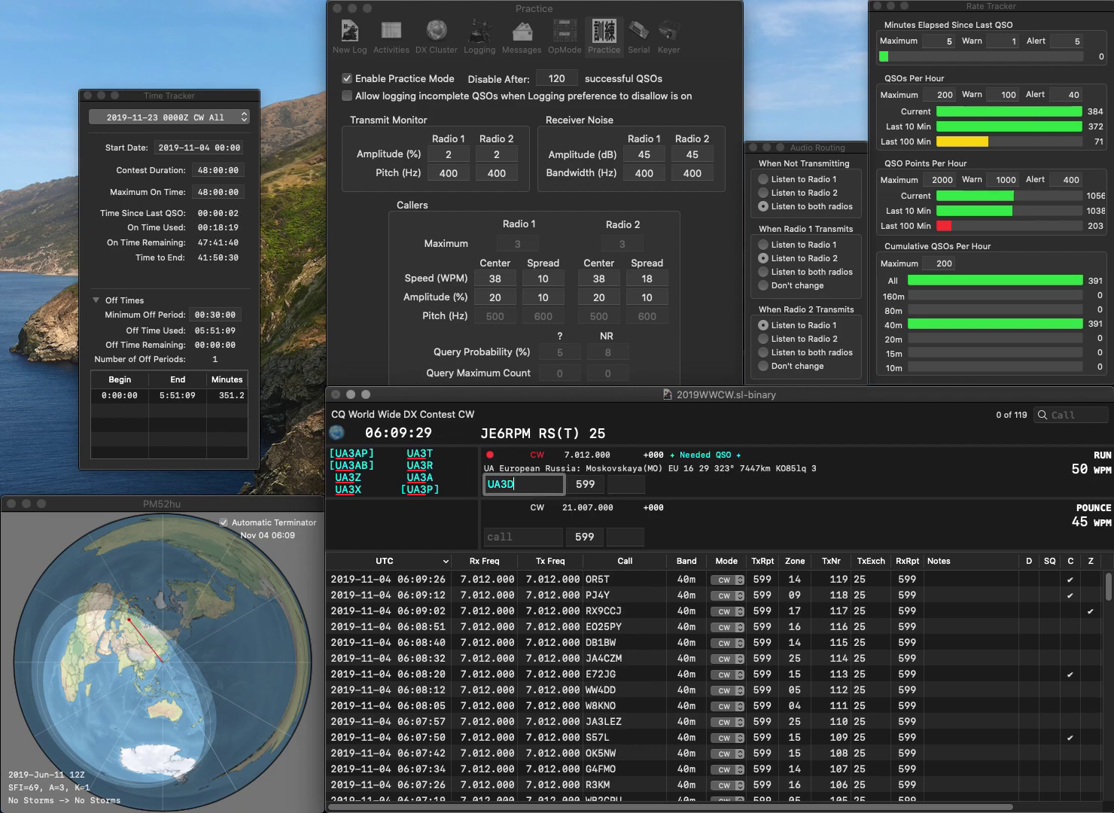
text(LD)
key(Return)
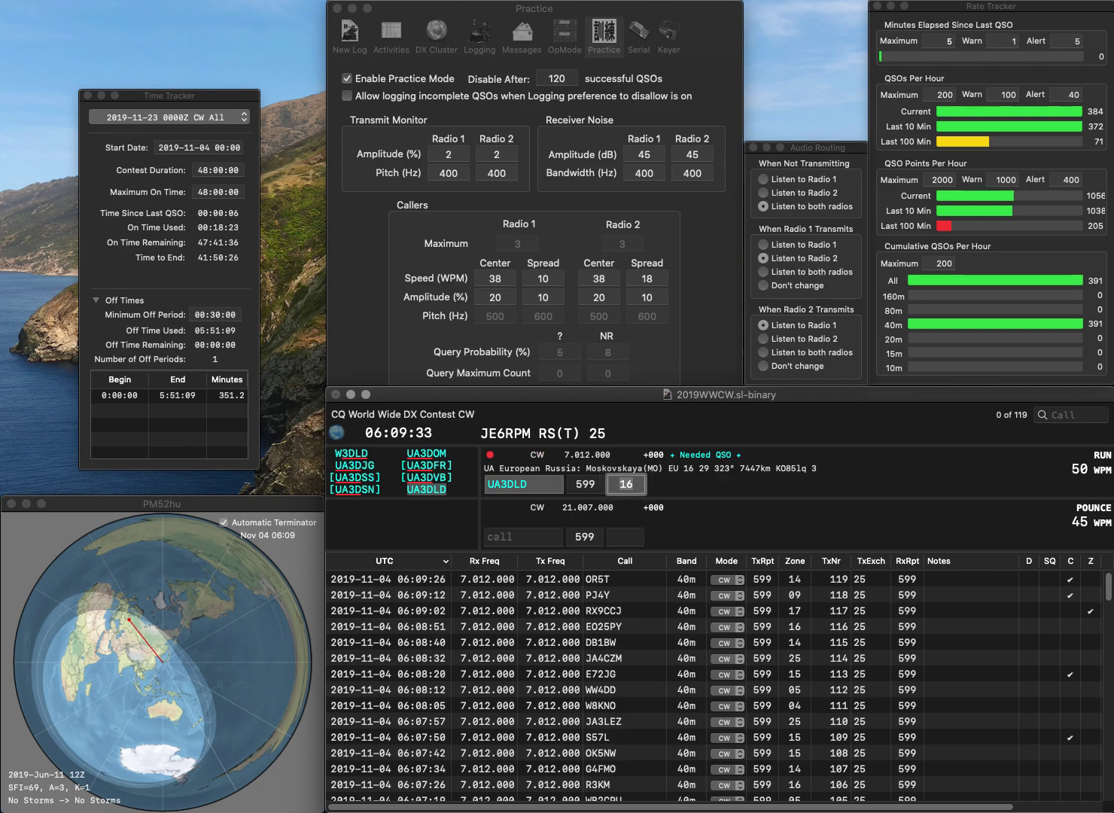
key(Return)
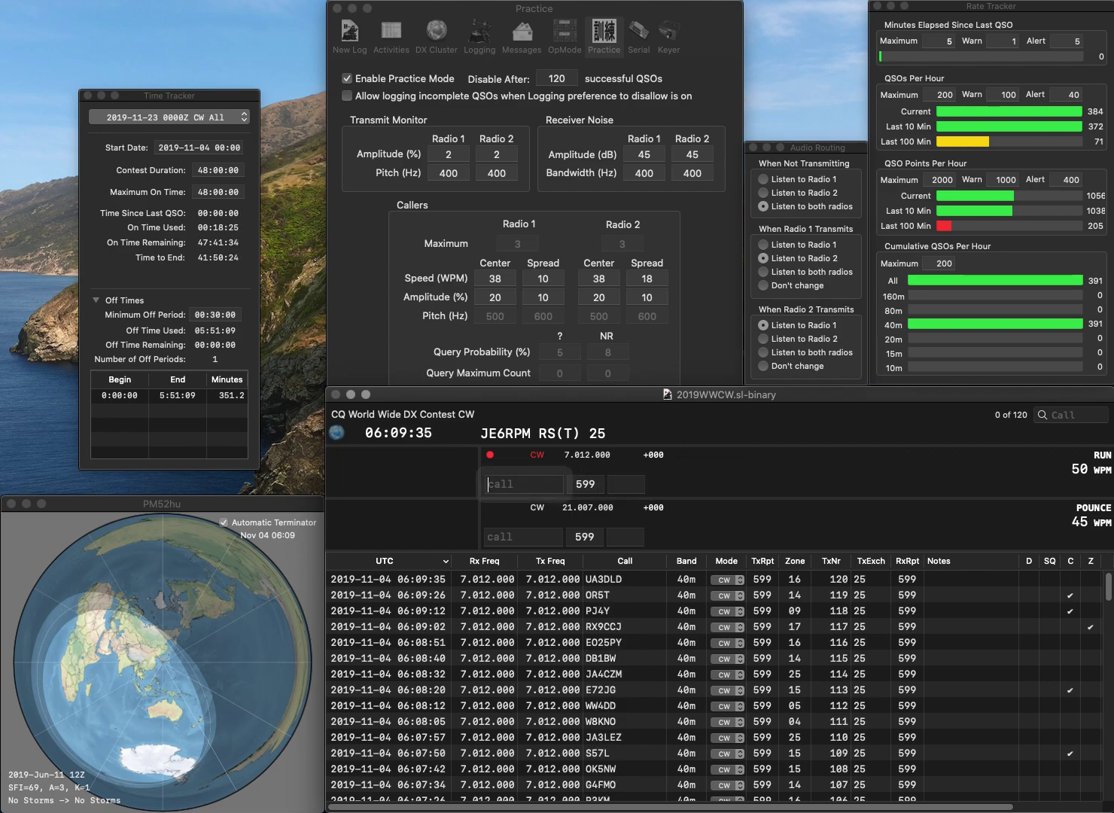